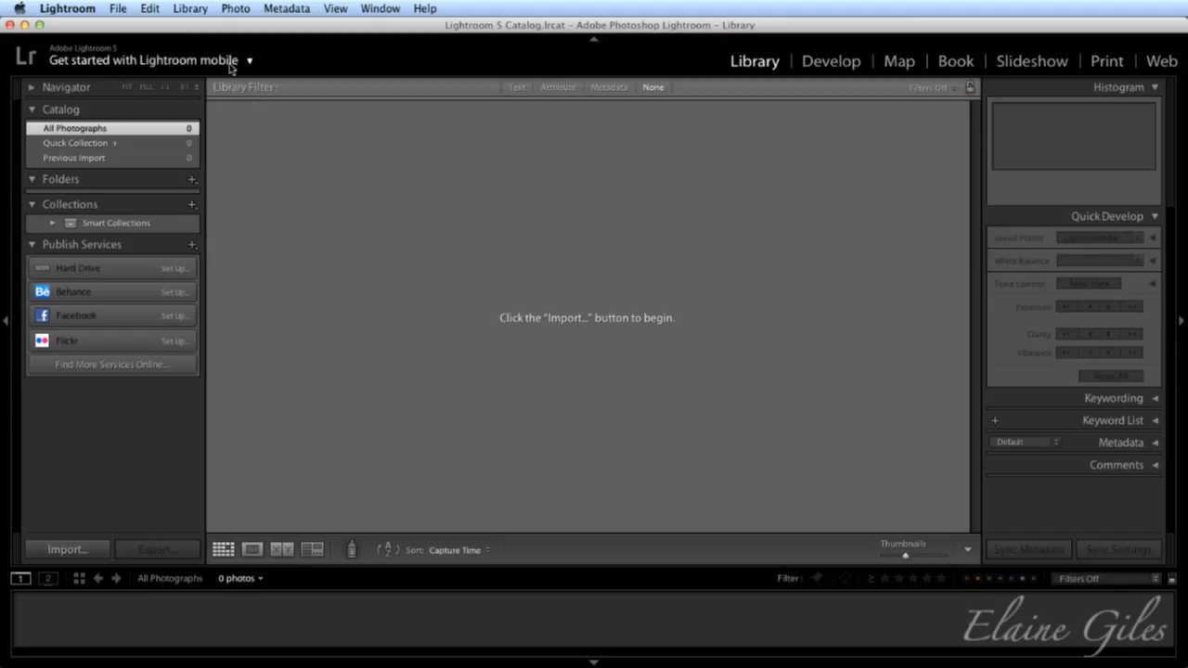
Step: Reveal the catalog import/export commands and check the identity plate options
key("alt")
left_click(248, 63)
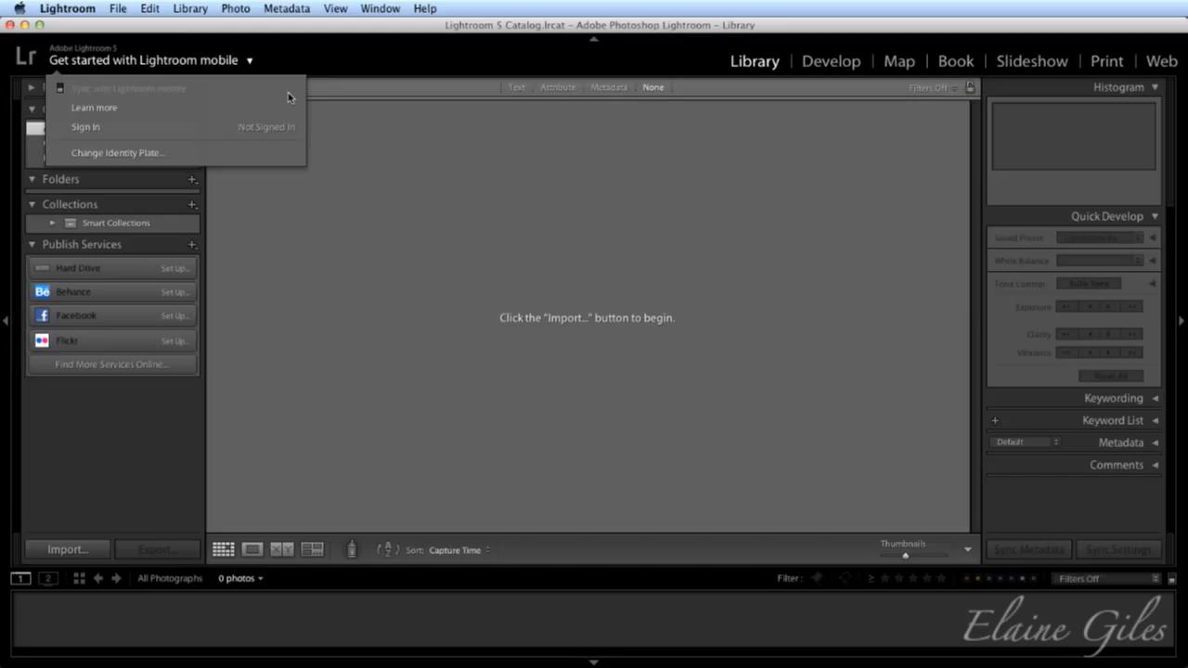
left_click(346, 52)
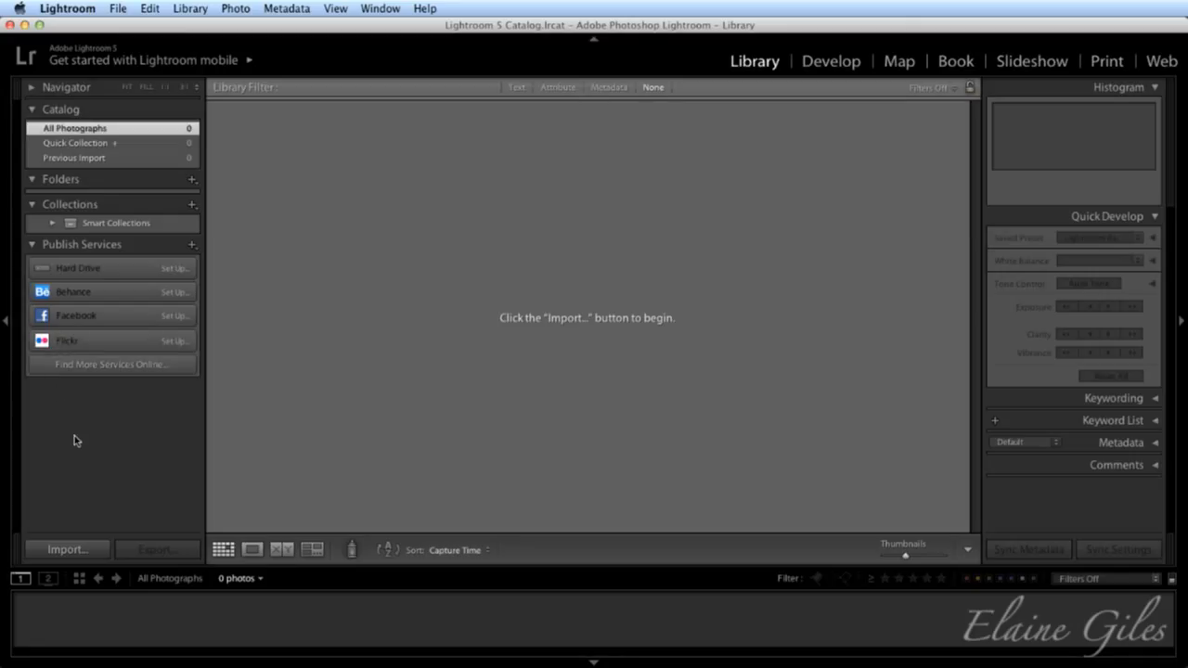
Step: Collapse and re-expand the Catalog, Collections, Publish Services and Navigator left panels
left_click(34, 111)
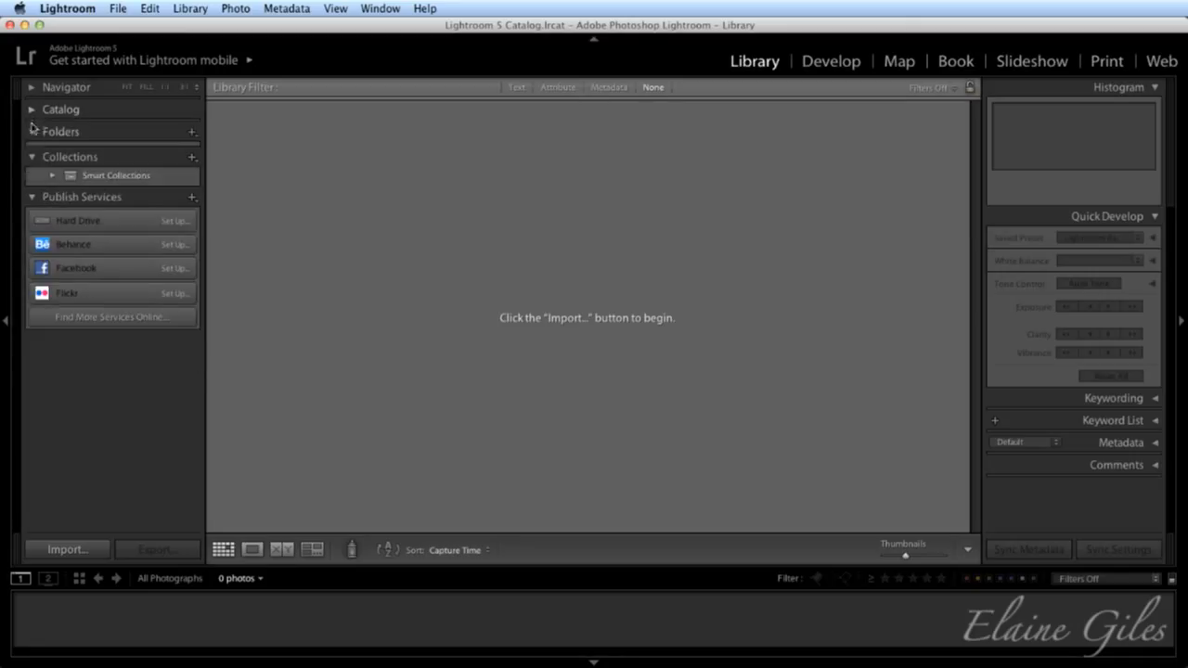
left_click(31, 158)
left_click(31, 179)
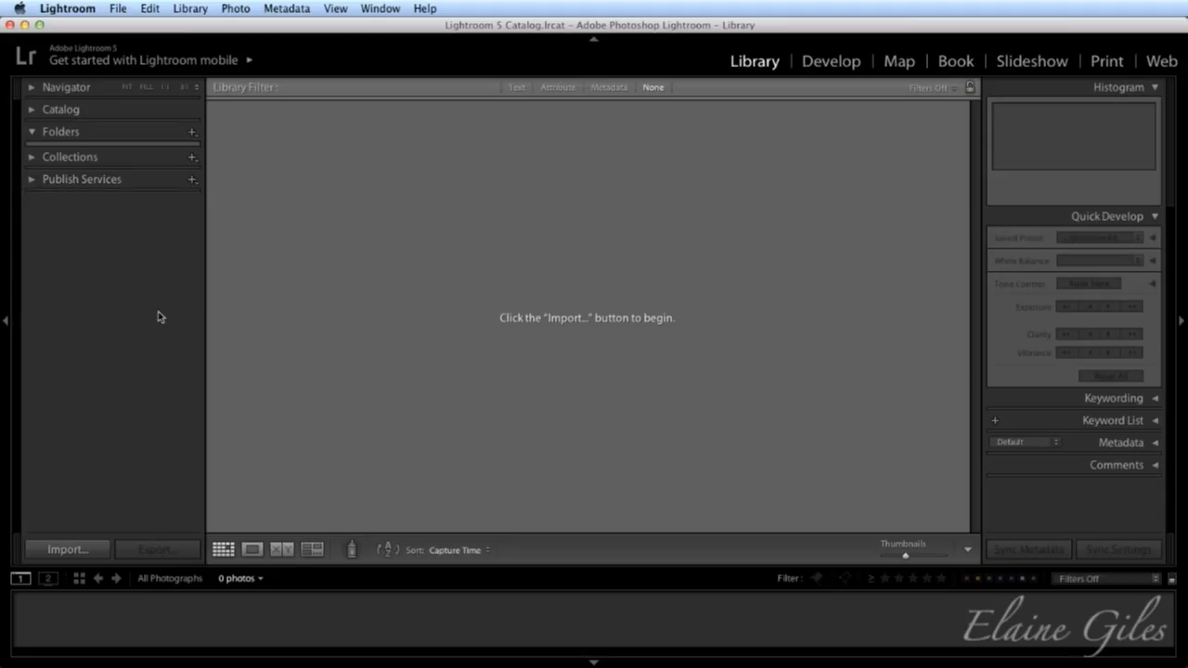
left_click(31, 88)
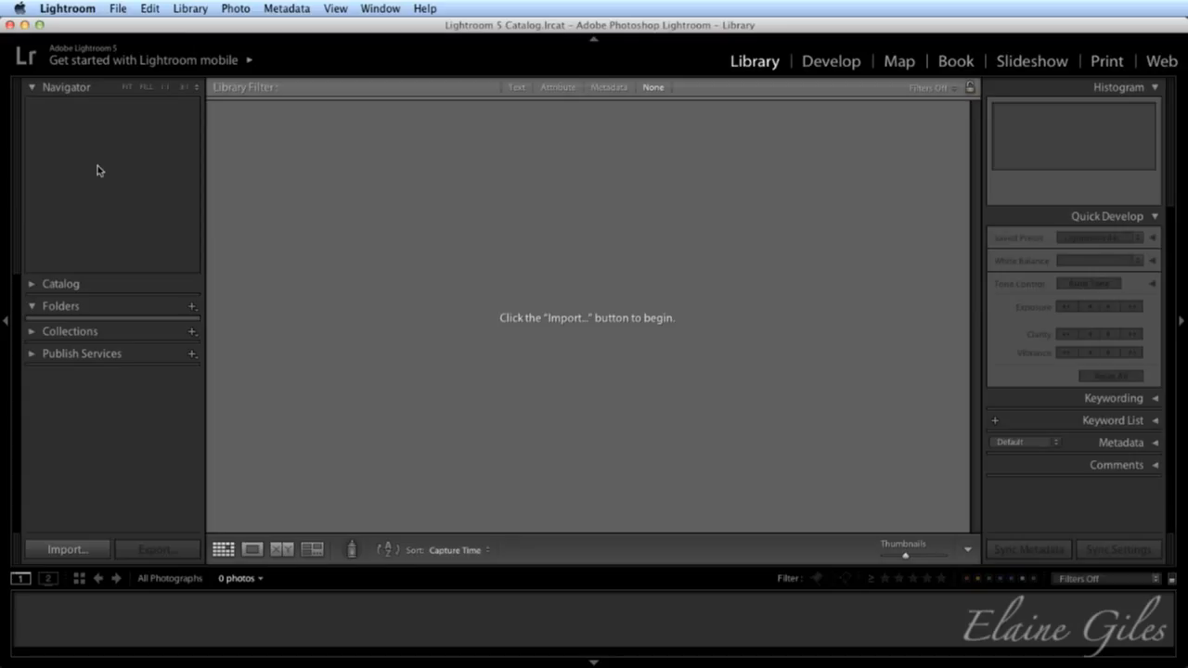
left_click(33, 284)
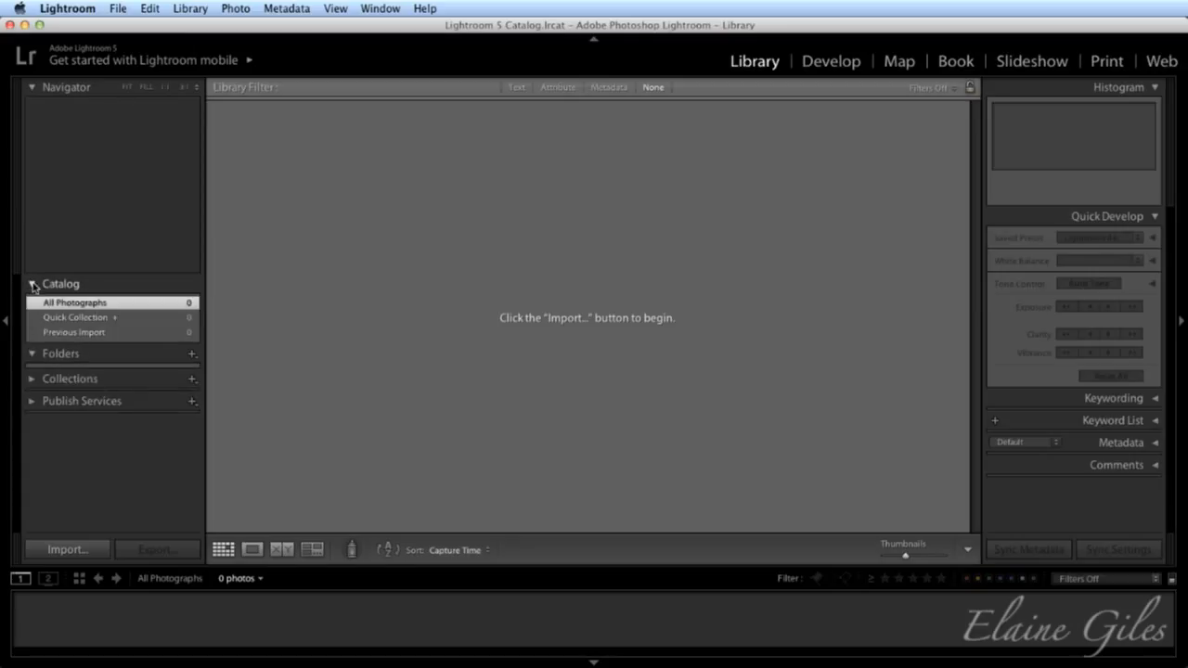
left_click(32, 87)
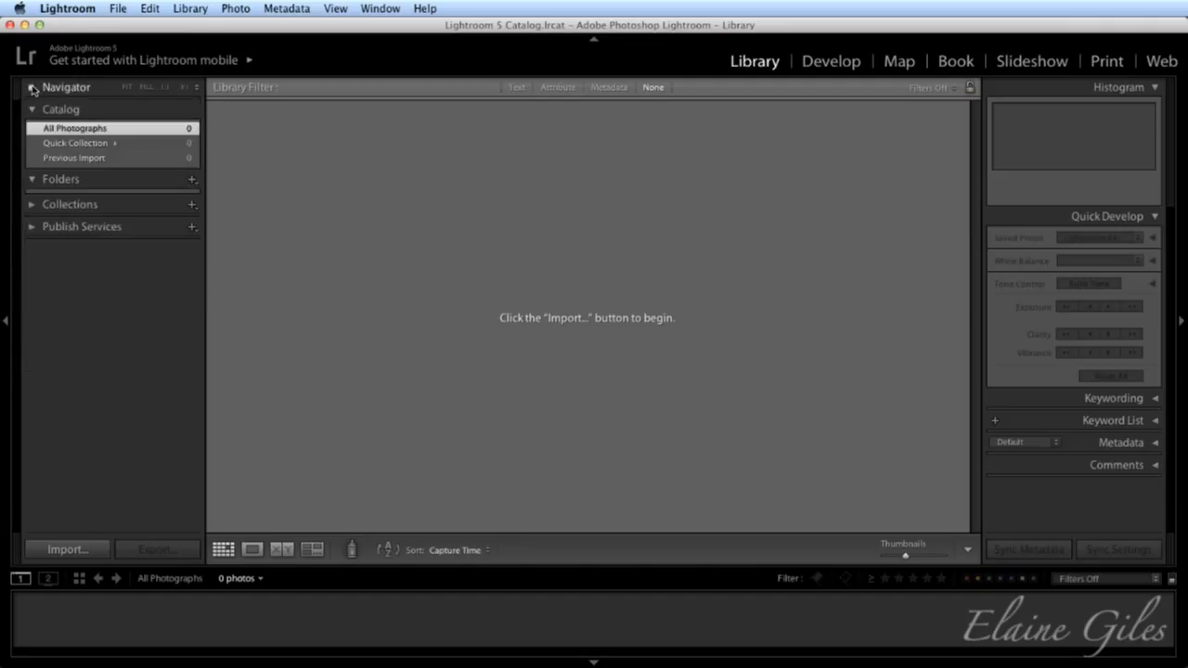
left_click(32, 206)
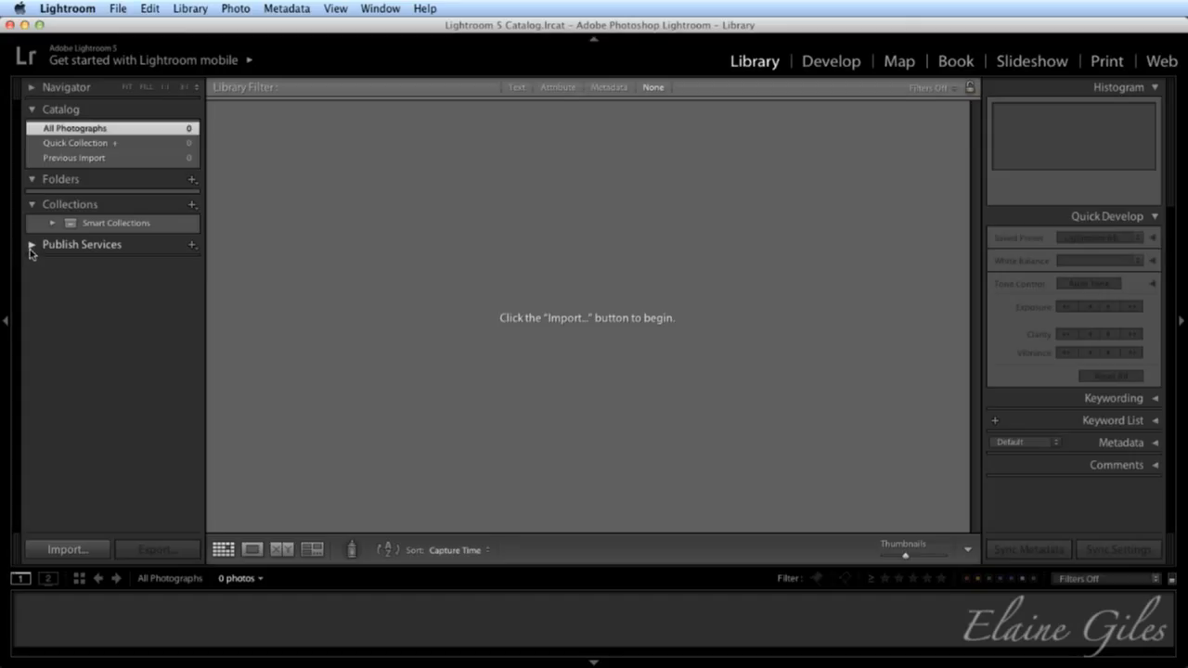
left_click(31, 247)
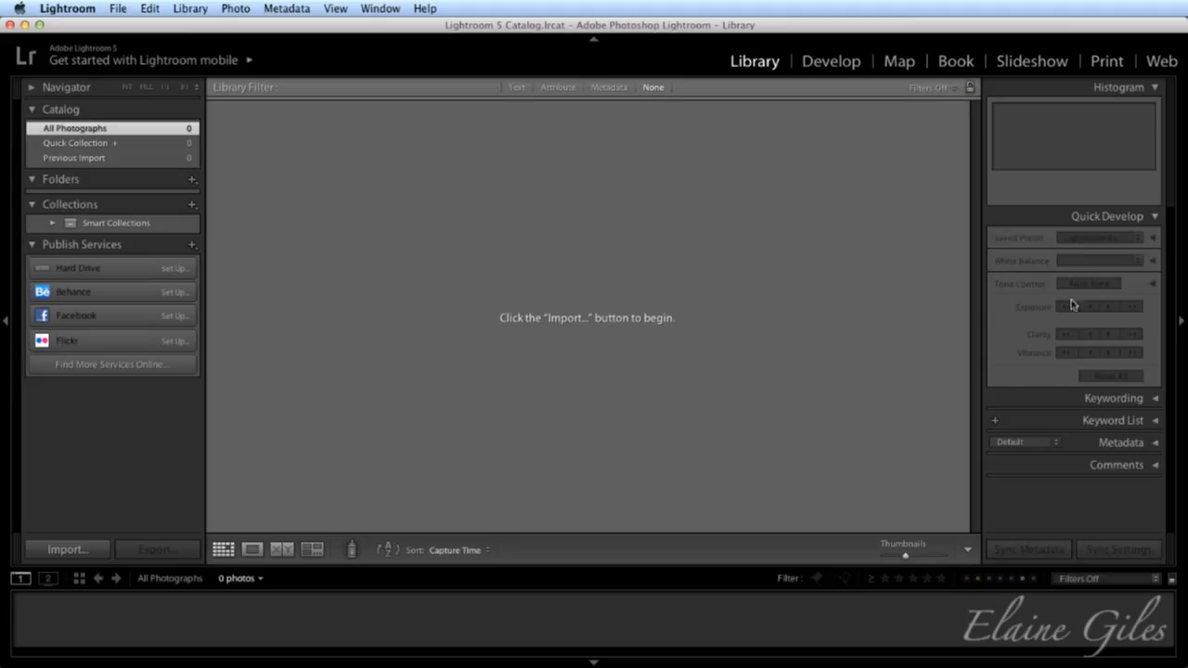
Step: Collapse Histogram and Quick Develop, then reopen only the Histogram panel
left_click(1154, 88)
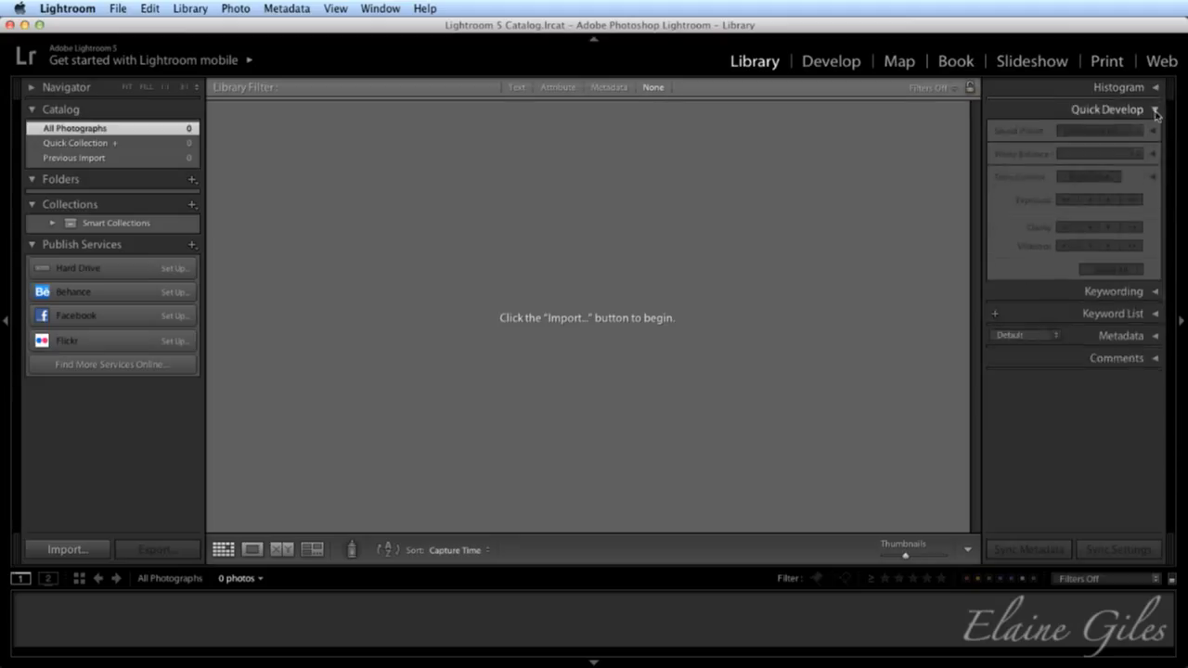
left_click(1155, 108)
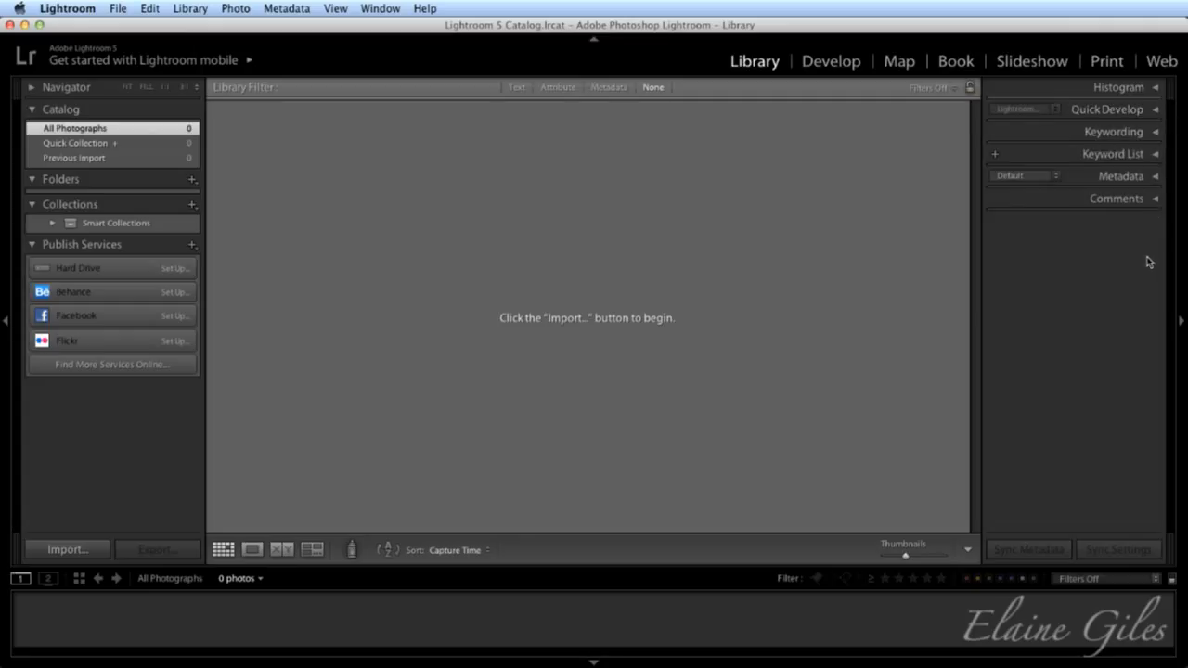
left_click(1154, 88)
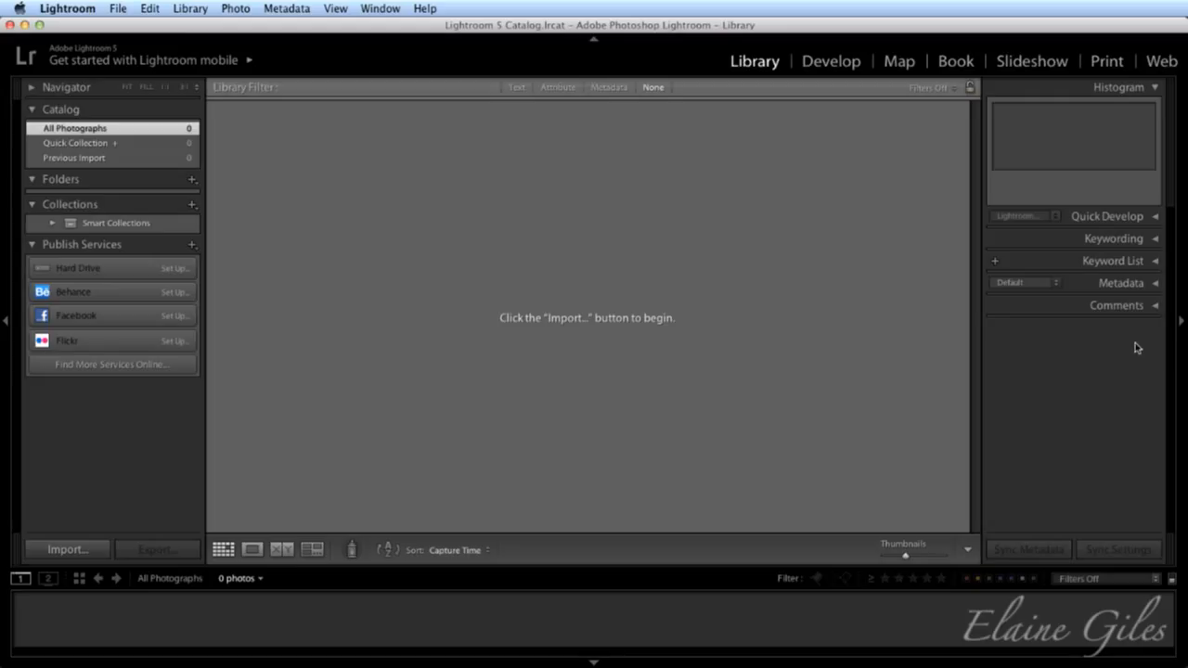
key("alt")
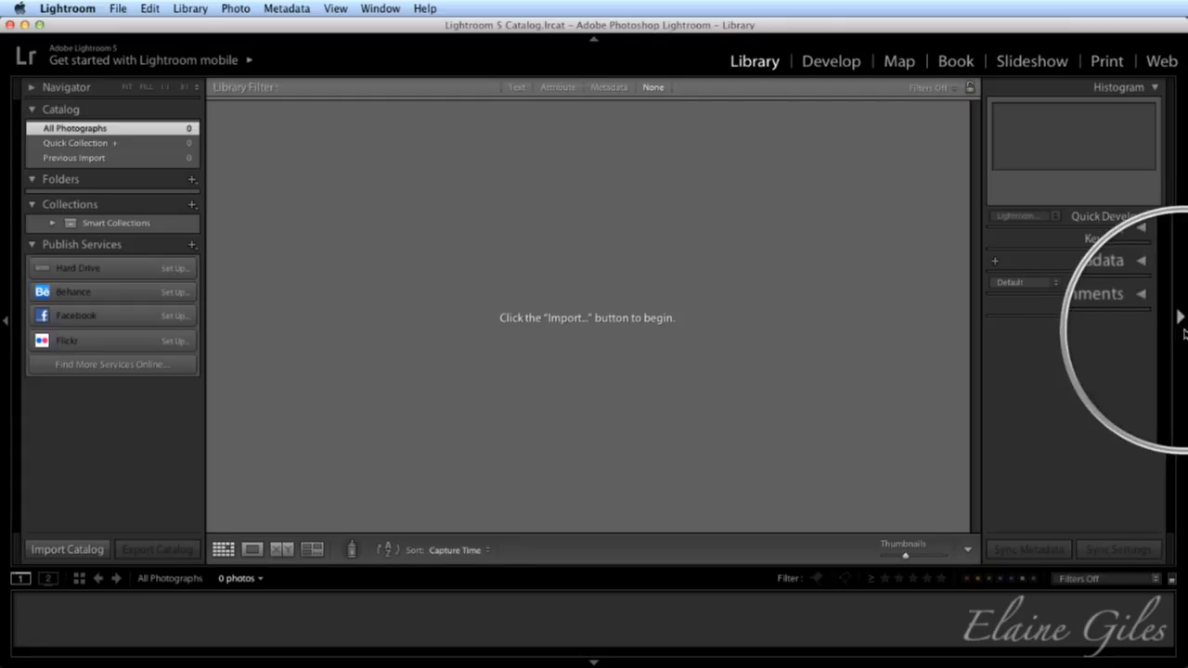
left_click(1181, 320)
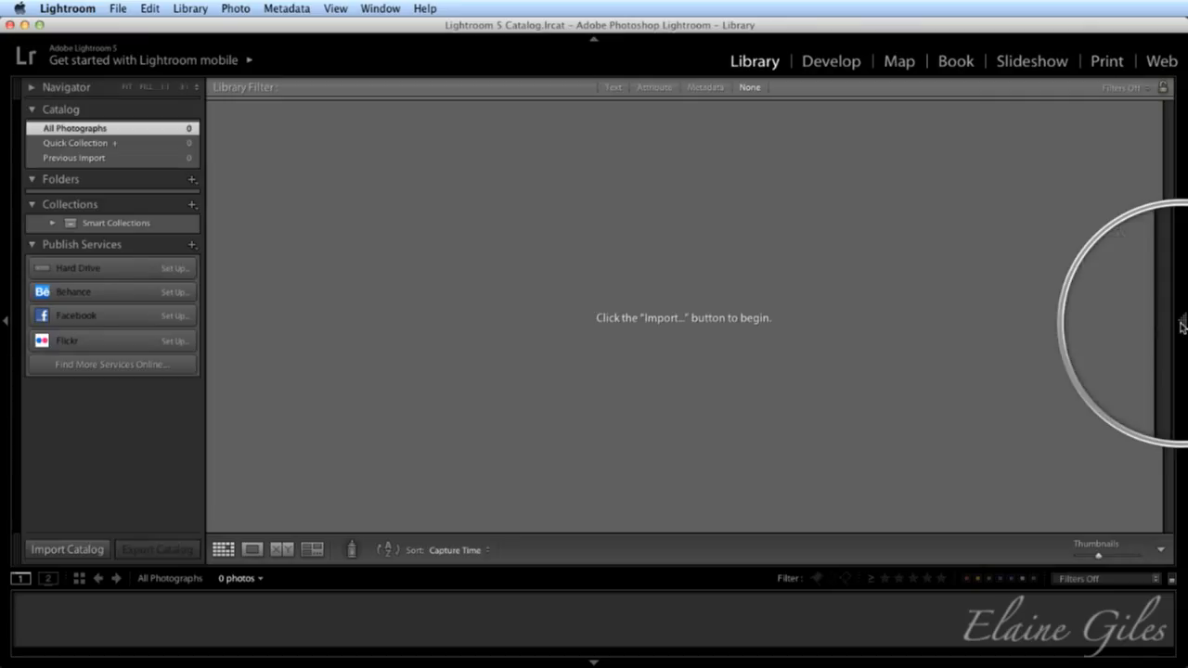
left_click(4, 324)
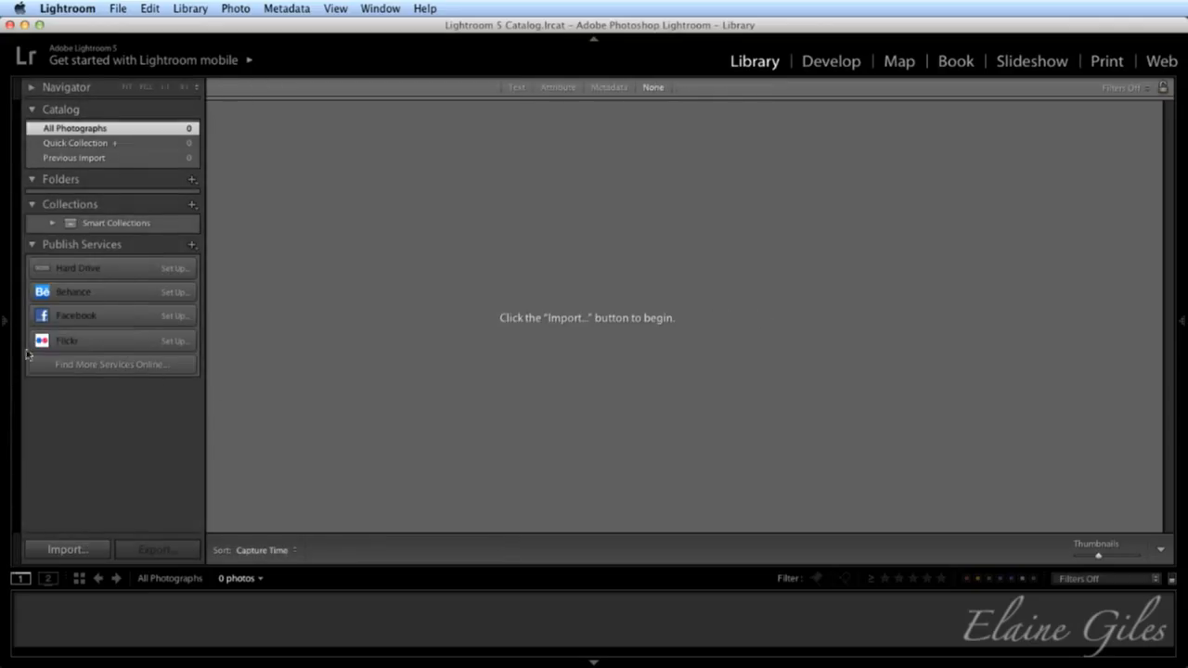
left_click(5, 323)
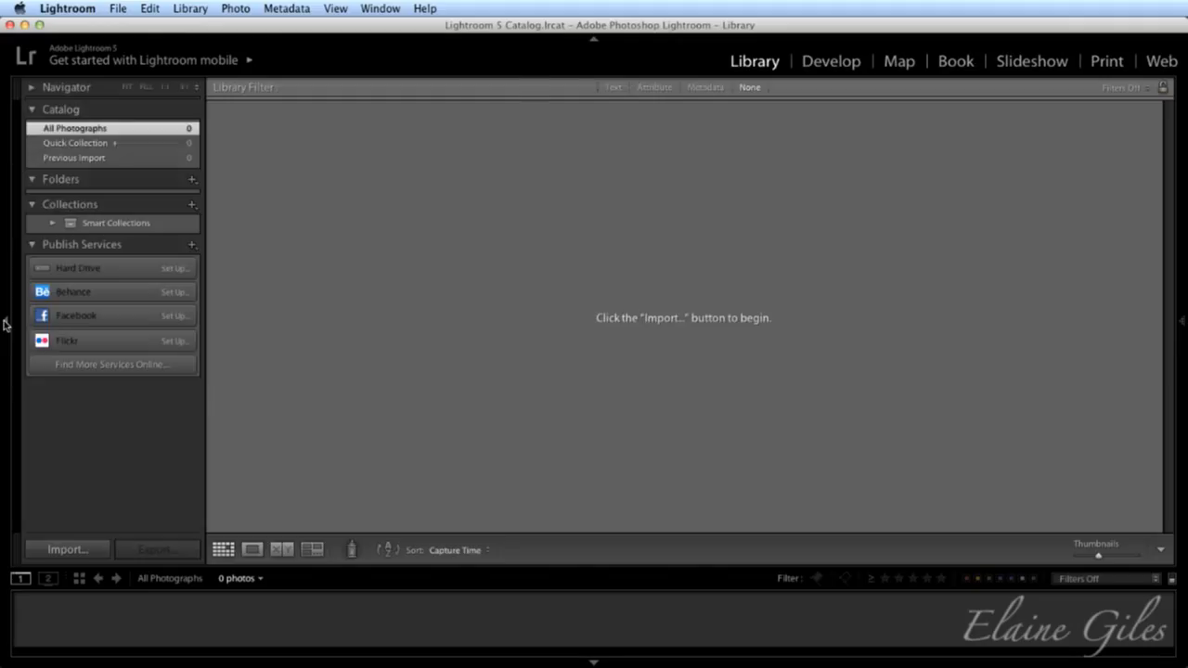
left_click(5, 324)
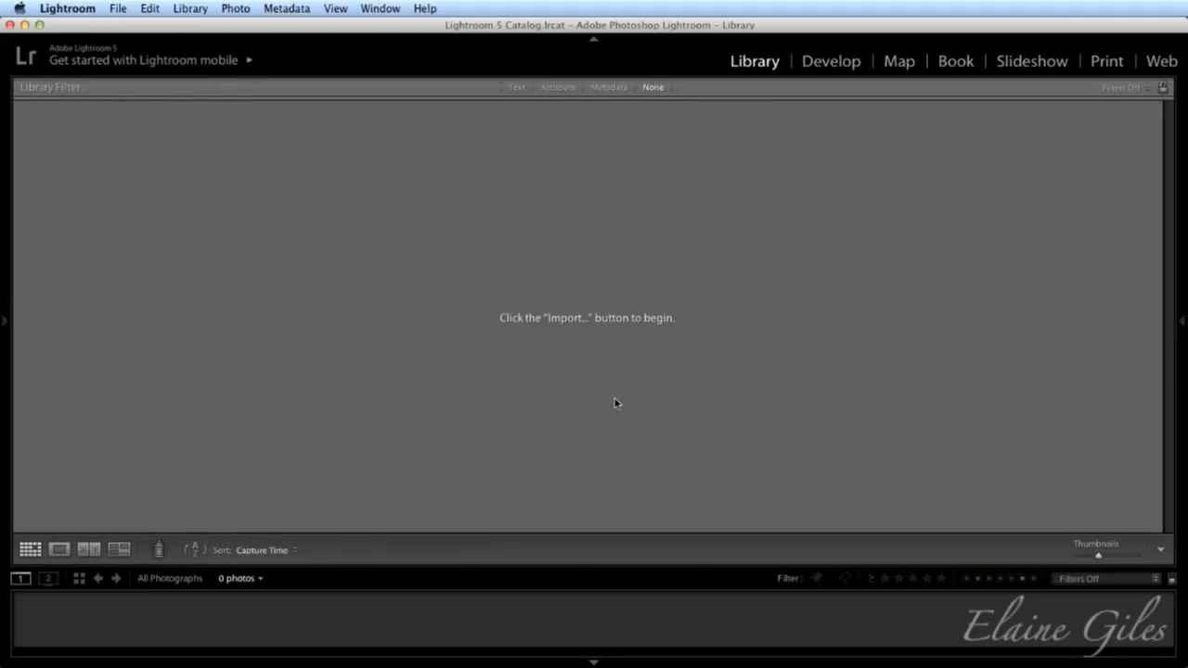
mouse_move(6, 330)
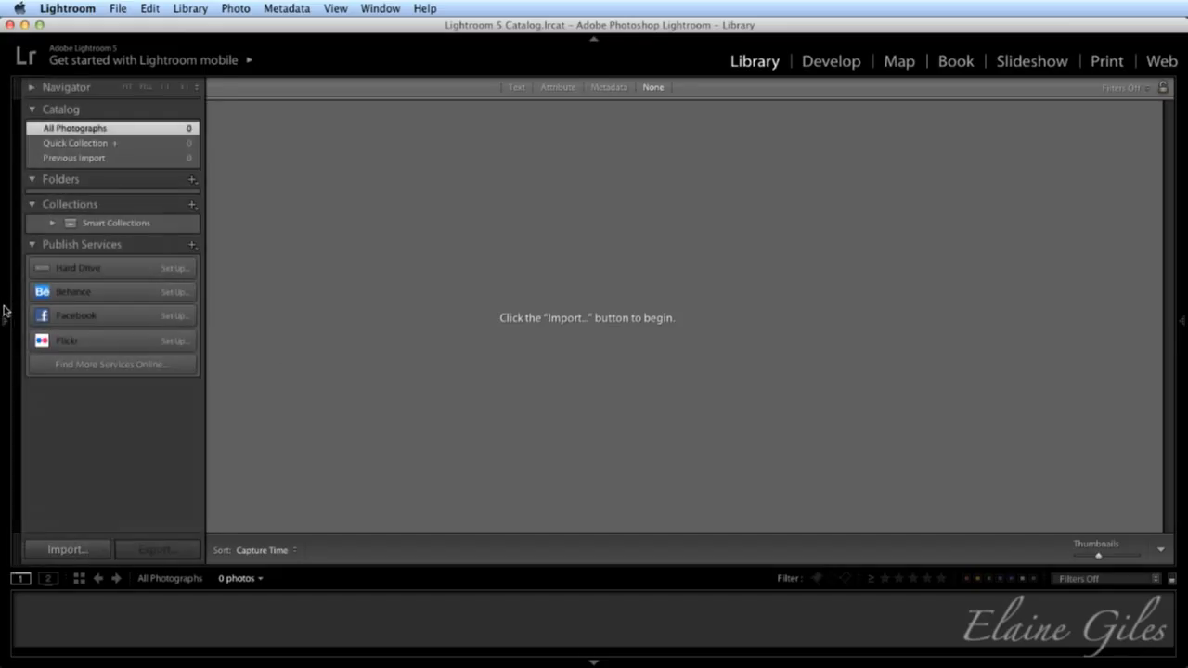
left_click(1183, 320)
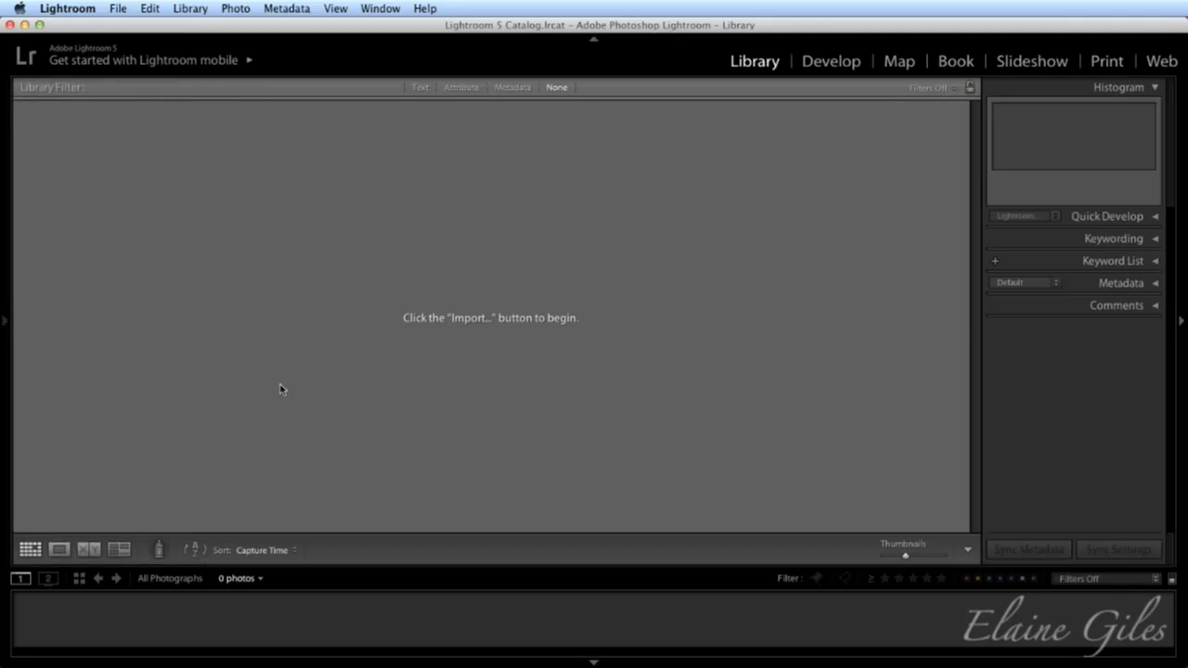
left_click(5, 323)
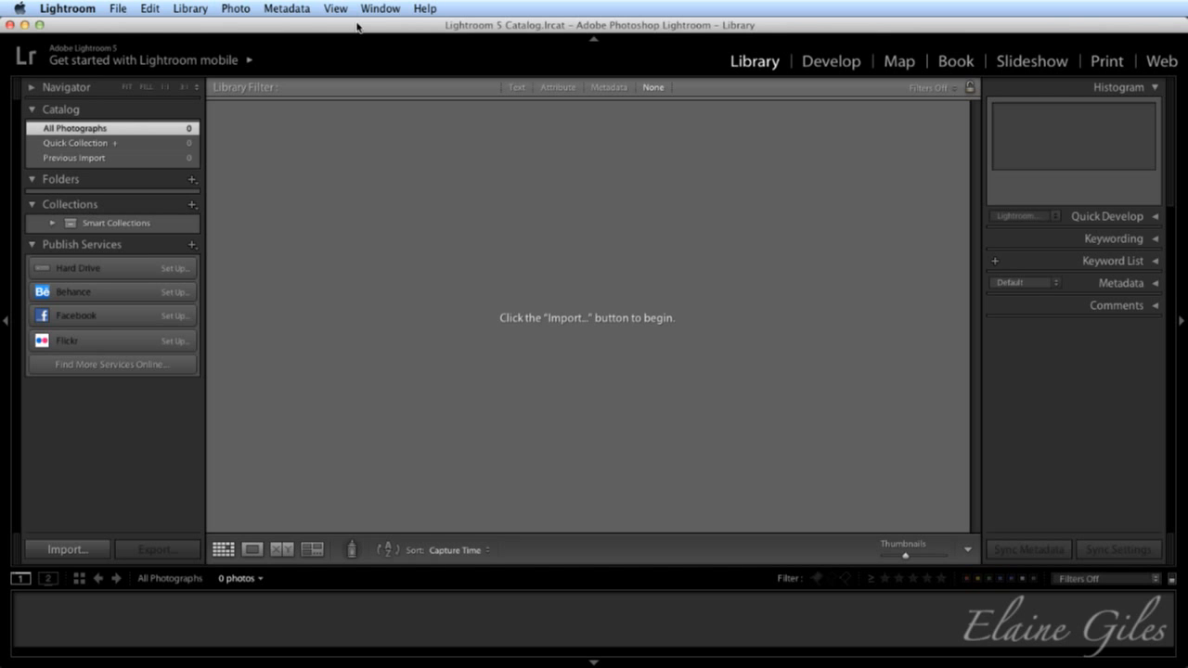
Step: Open the Import window with Cmd+Shift+I to list the SD card's 11 photos
key("super+shift+i")
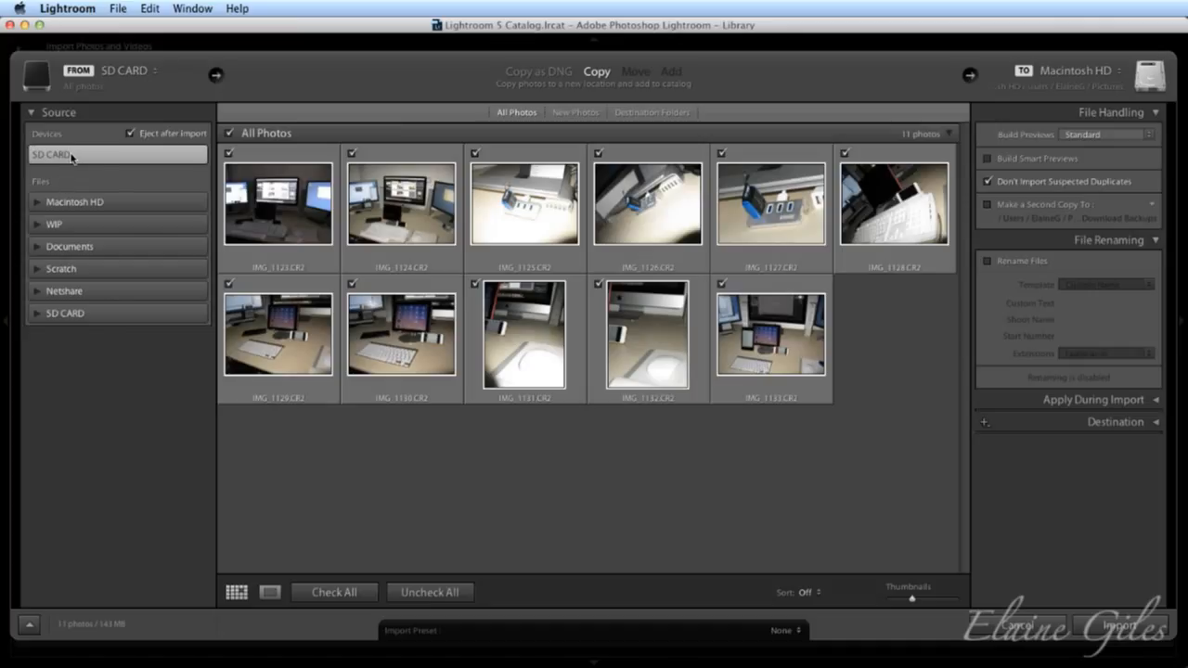
left_click(155, 74)
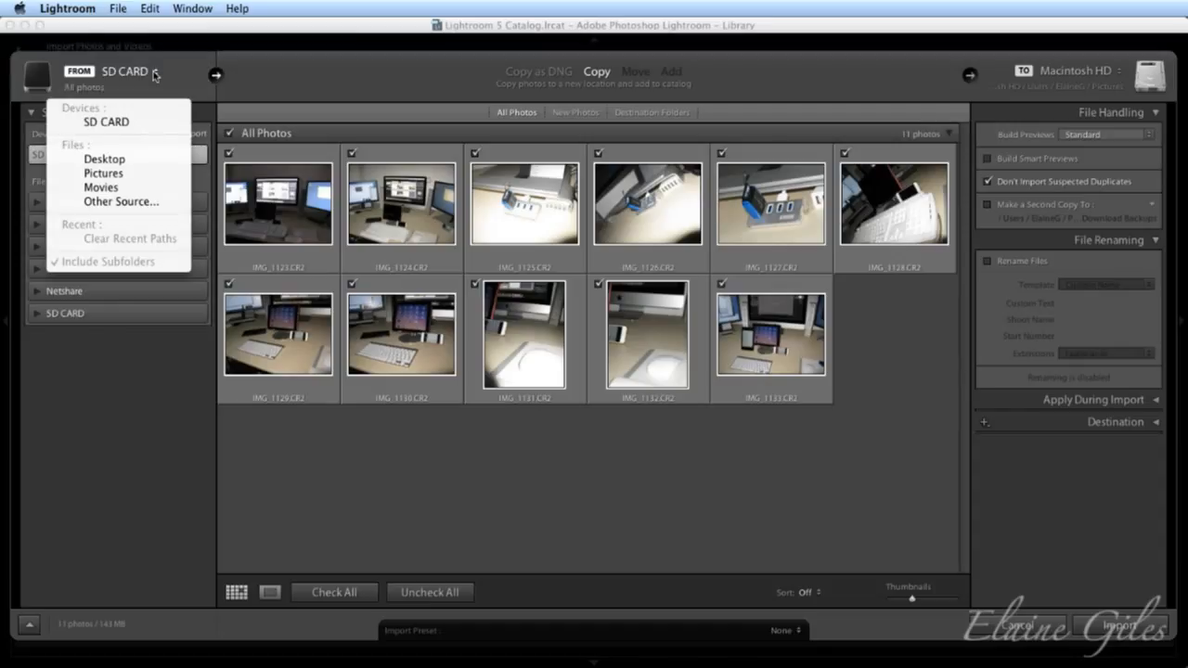
left_click(155, 73)
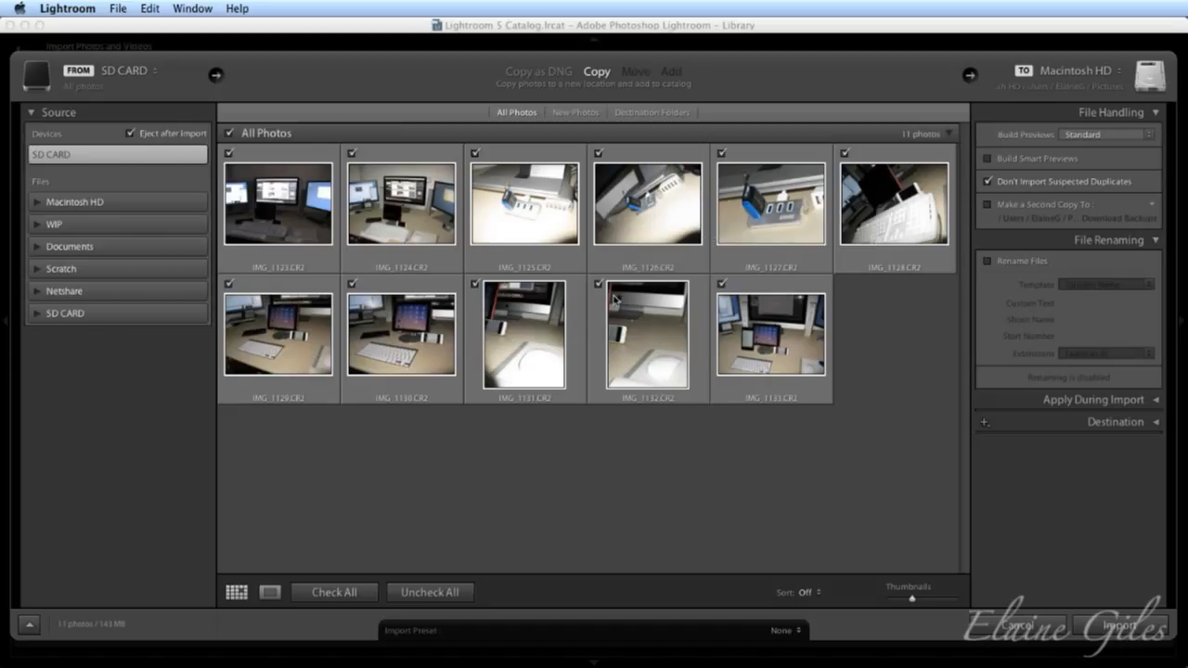
mouse_move(614, 298)
left_click(230, 135)
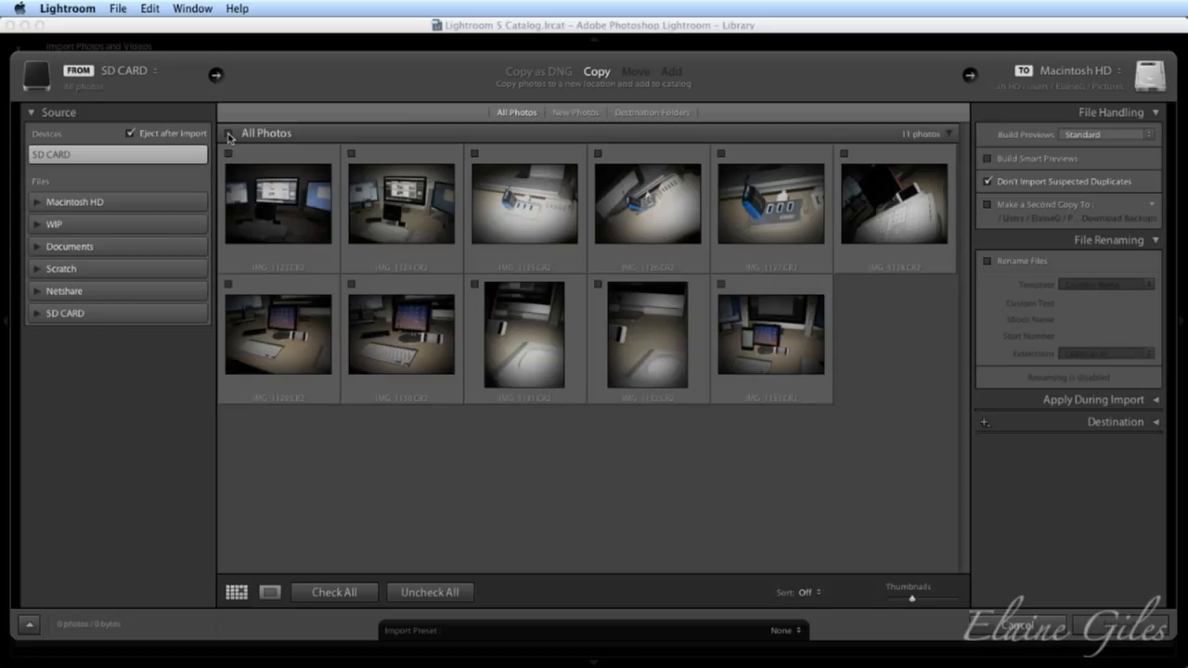
left_click(228, 153)
left_click(352, 154)
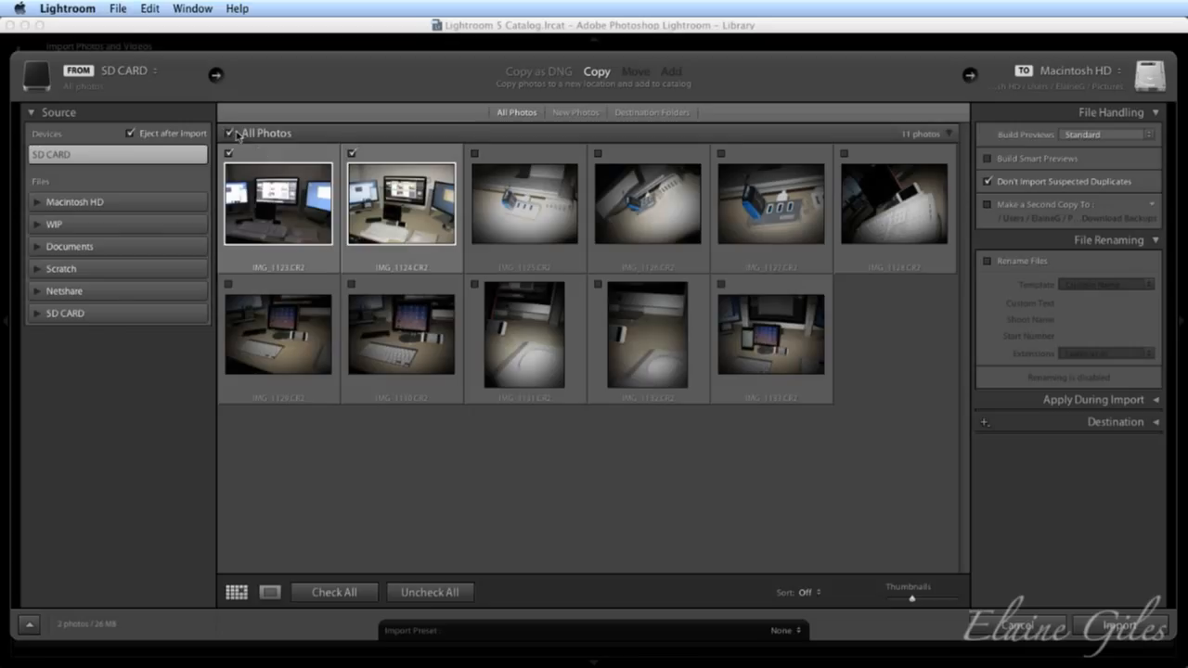
left_click(231, 133)
left_click(232, 134)
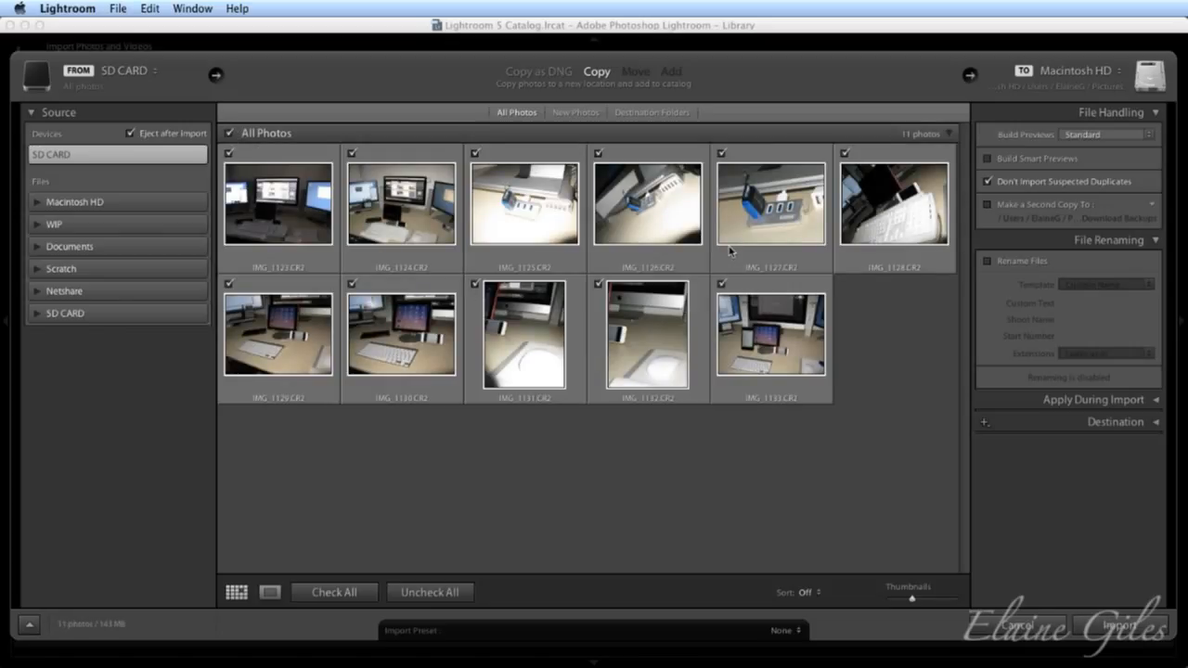
Step: Collapse File Renaming, keep File Handling open, and set Build Previews back to Standard after trying Minimal
mouse_move(731, 251)
left_click(1155, 113)
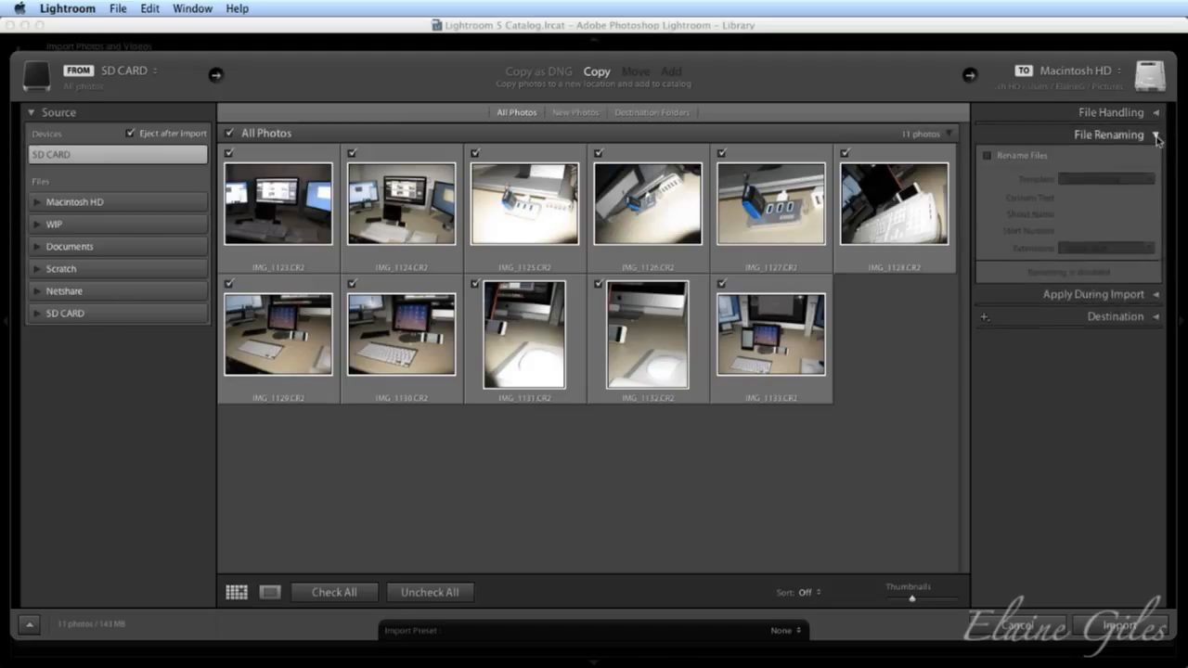
left_click(1155, 135)
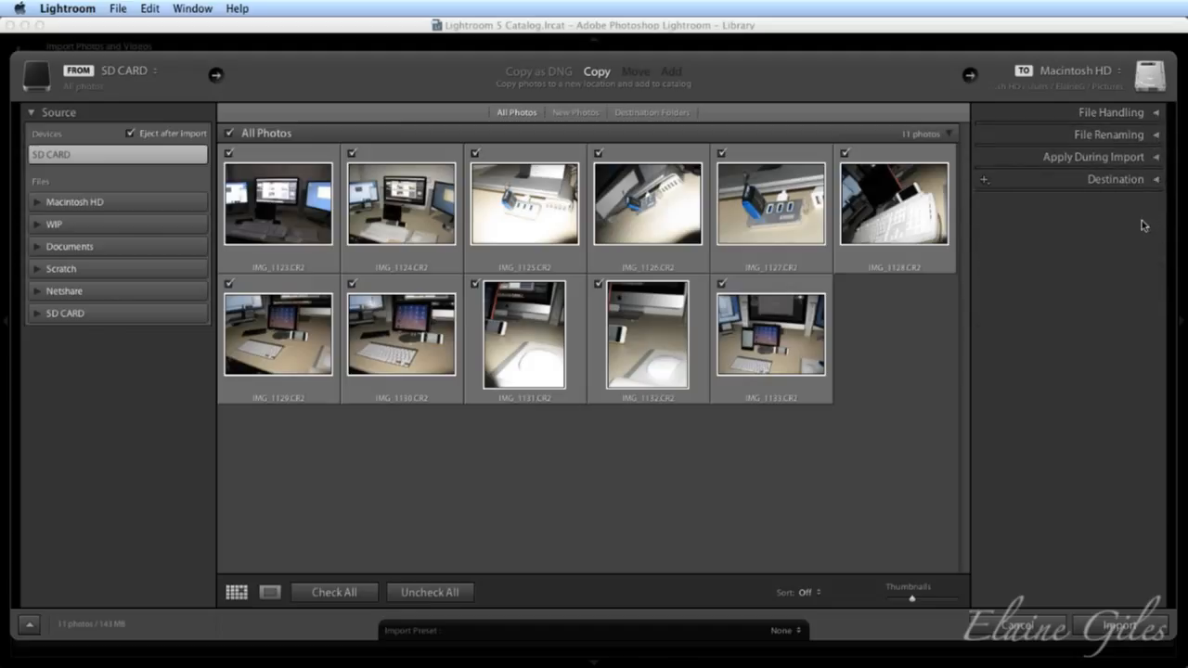
left_click(1156, 113)
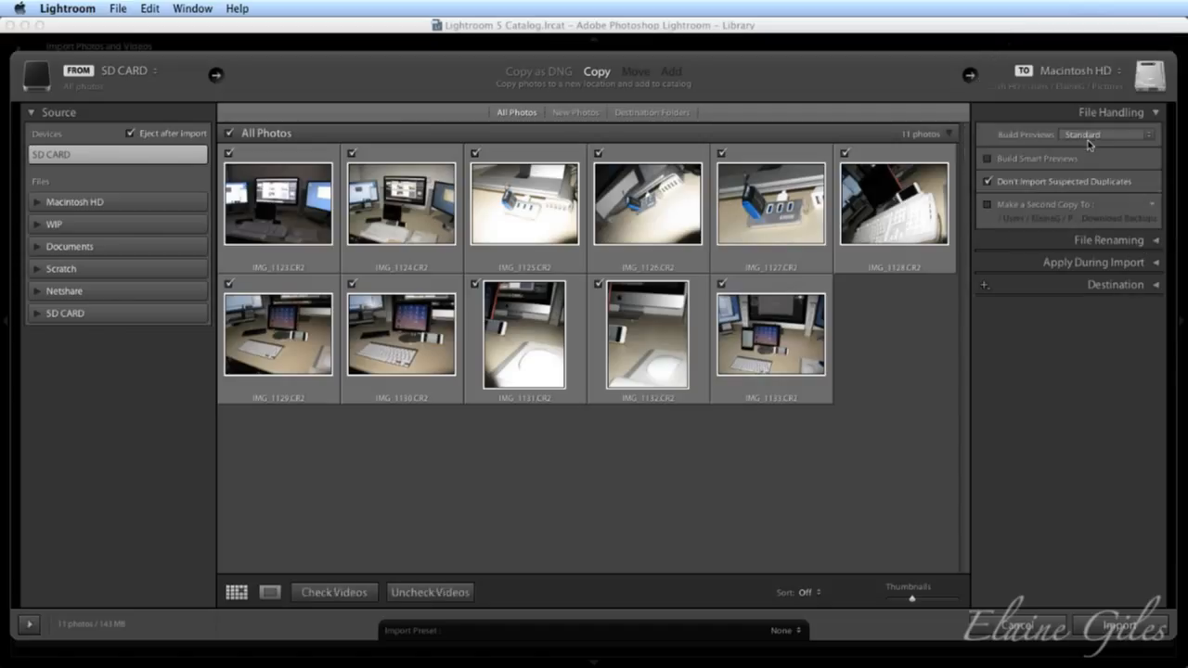
left_click(1143, 137)
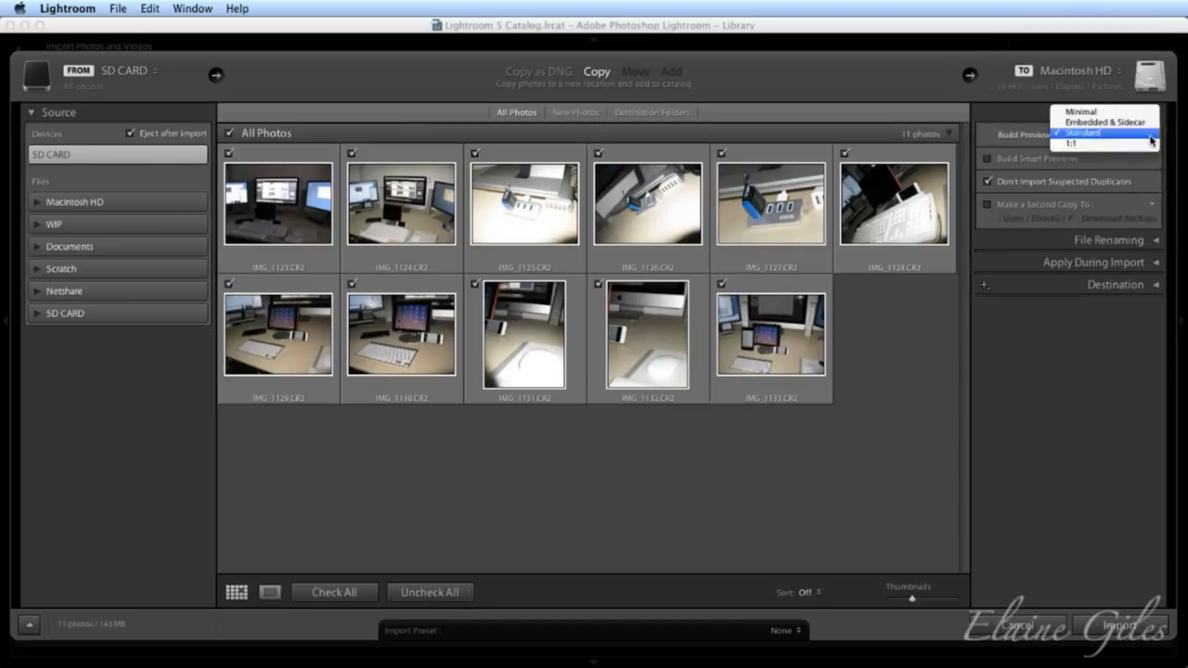
key("Return")
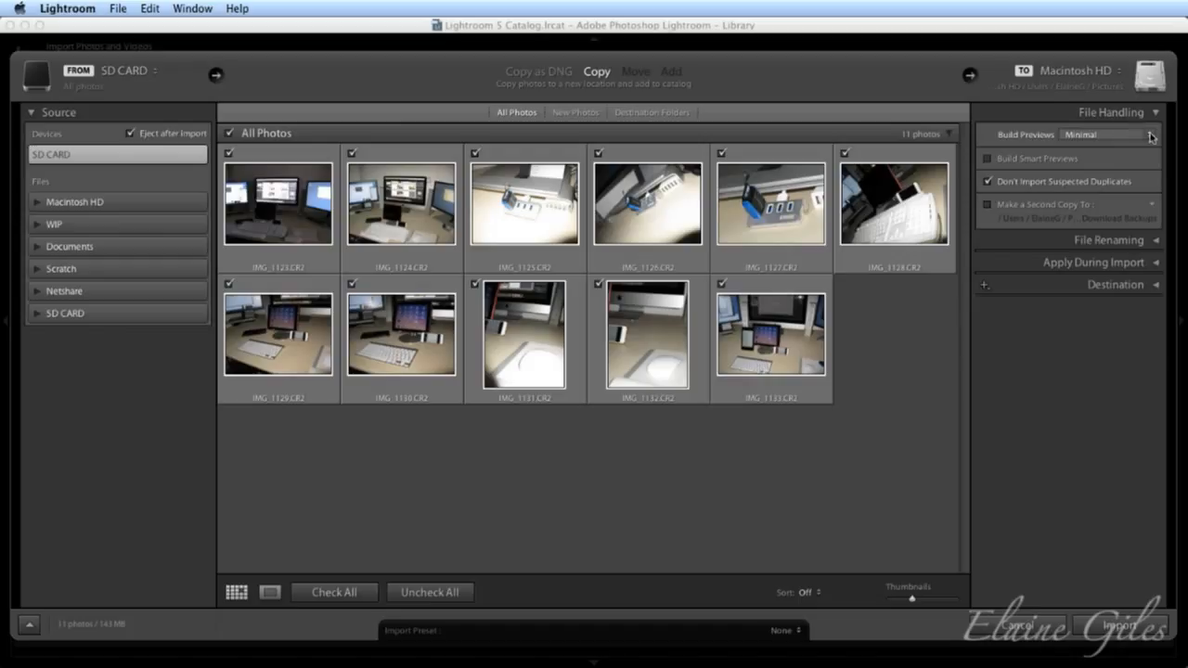
left_click(1151, 138)
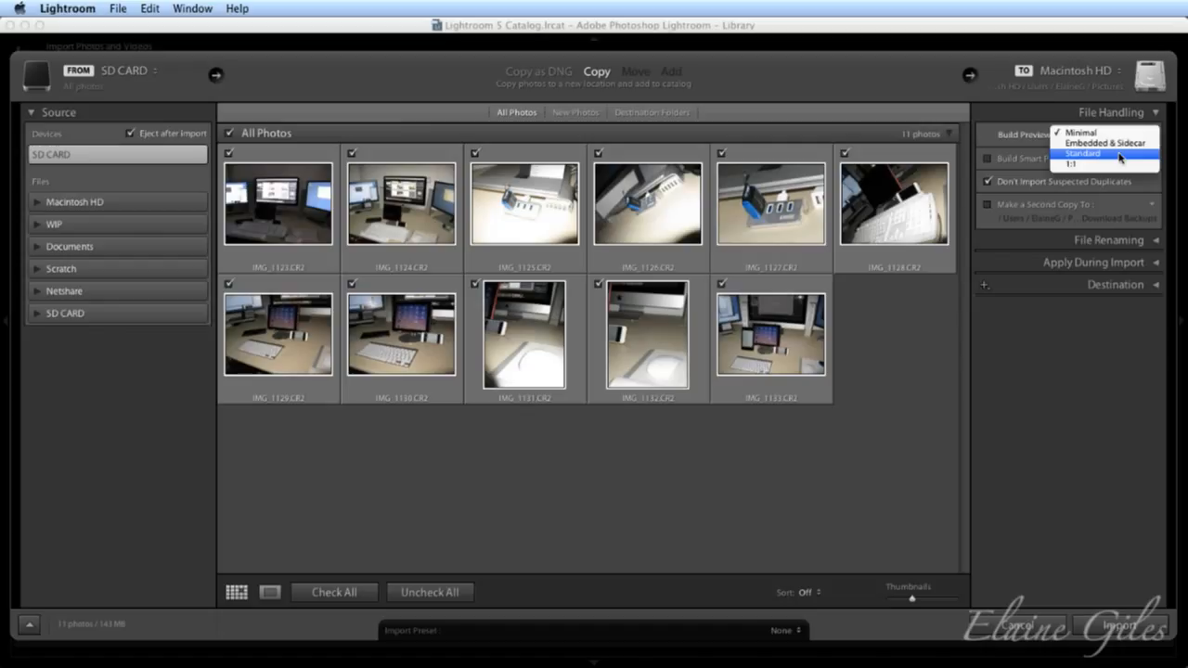
left_click(1121, 158)
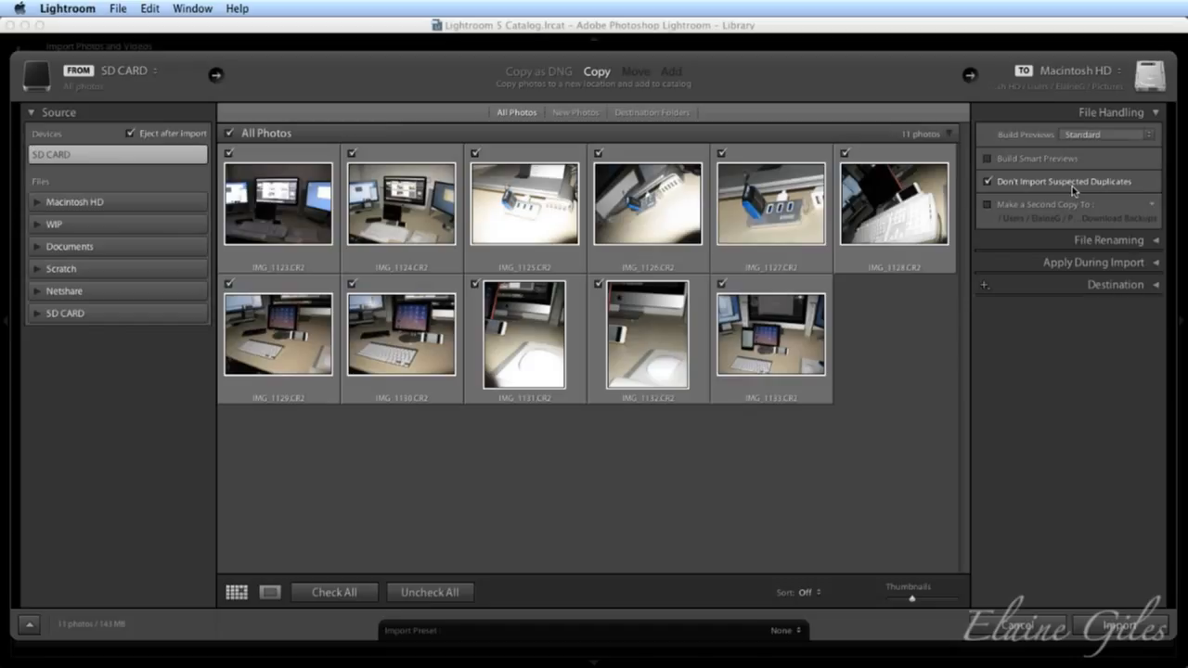
Step: Uncheck Don't Import Suspected Duplicates and enable Make a Second Copy To
left_click(988, 183)
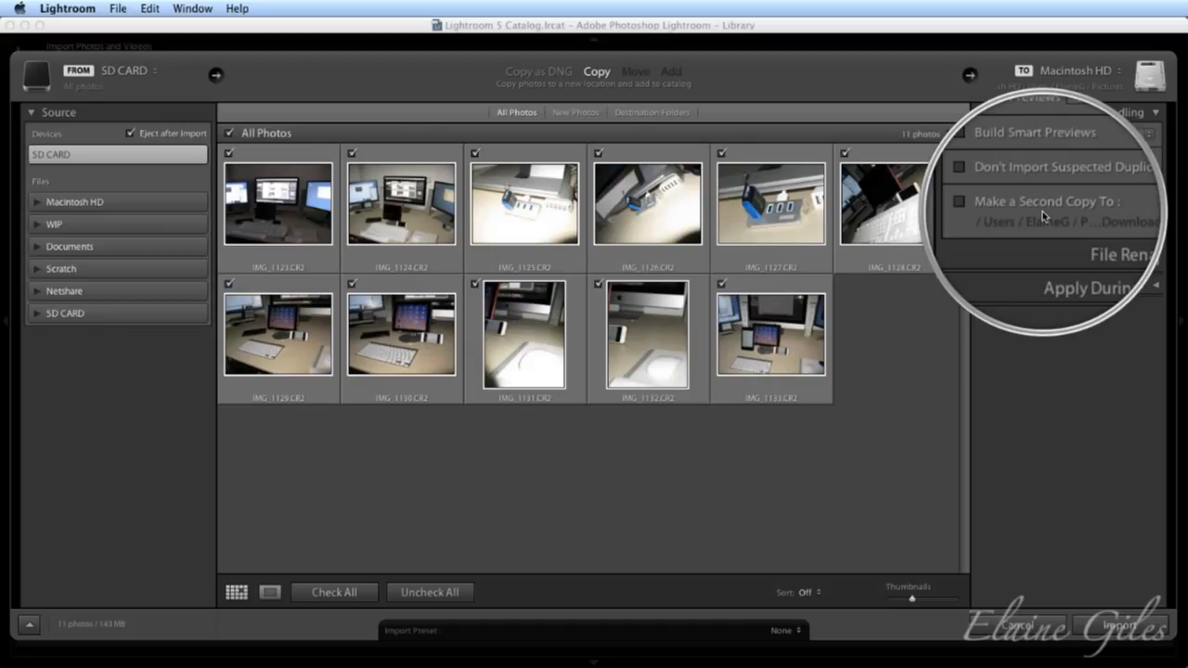
left_click(1003, 206)
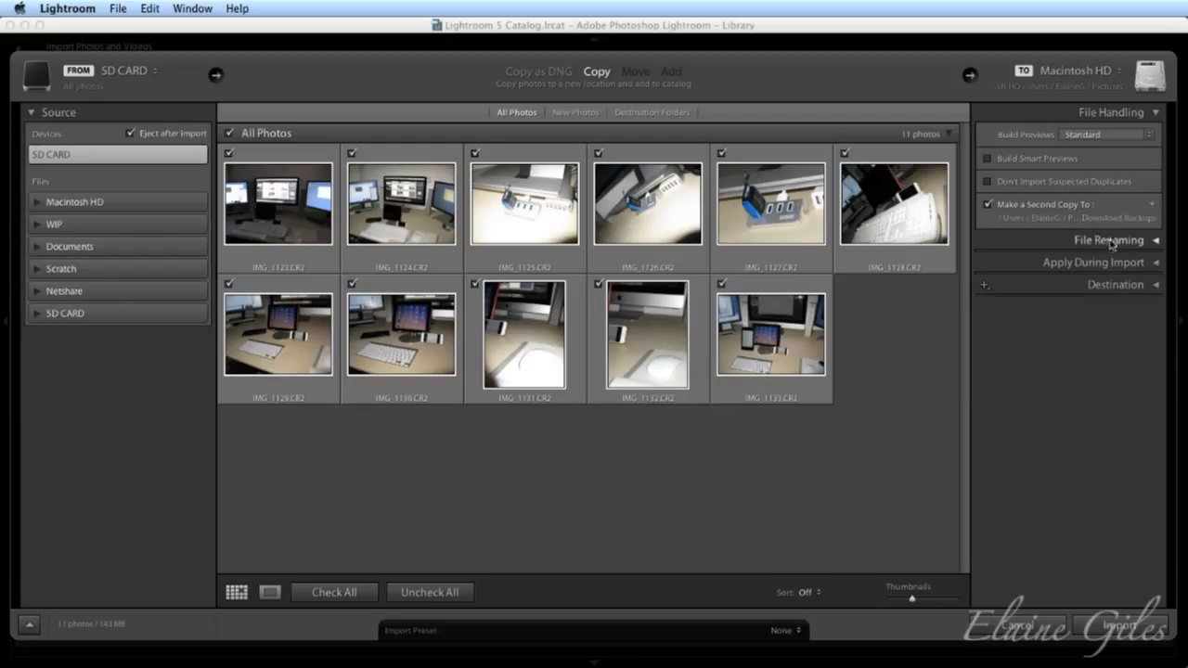
Step: Enable Rename Files, keeping the Custom Name - Original File Number template
left_click(1154, 244)
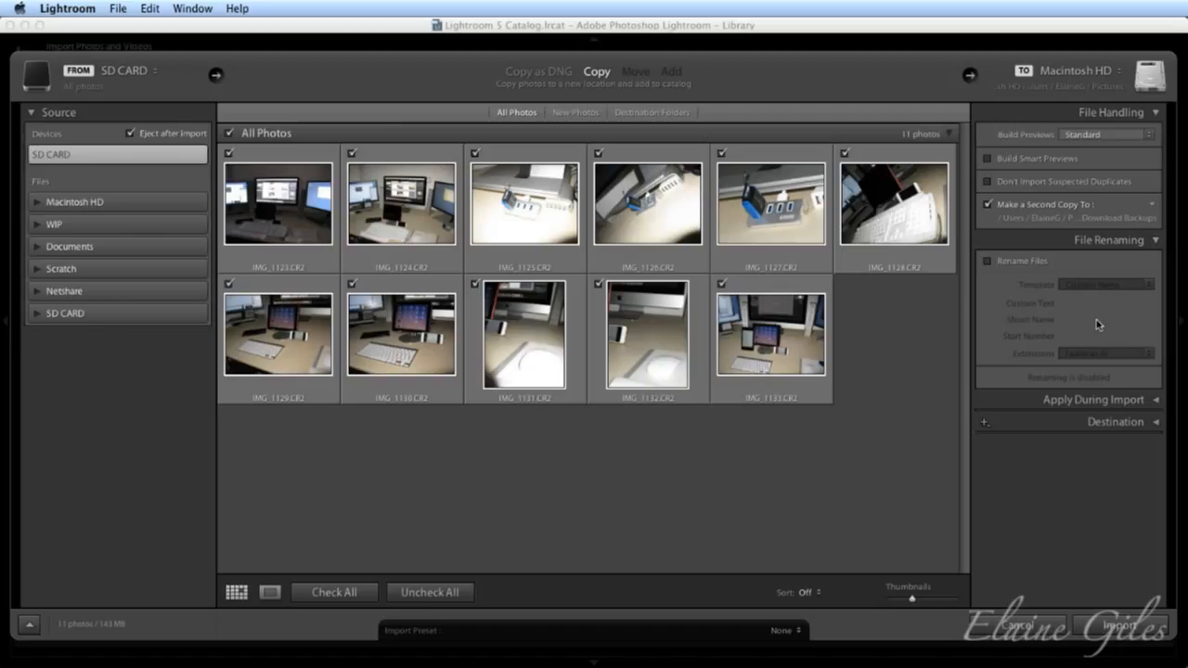
left_click(986, 261)
left_click(1148, 286)
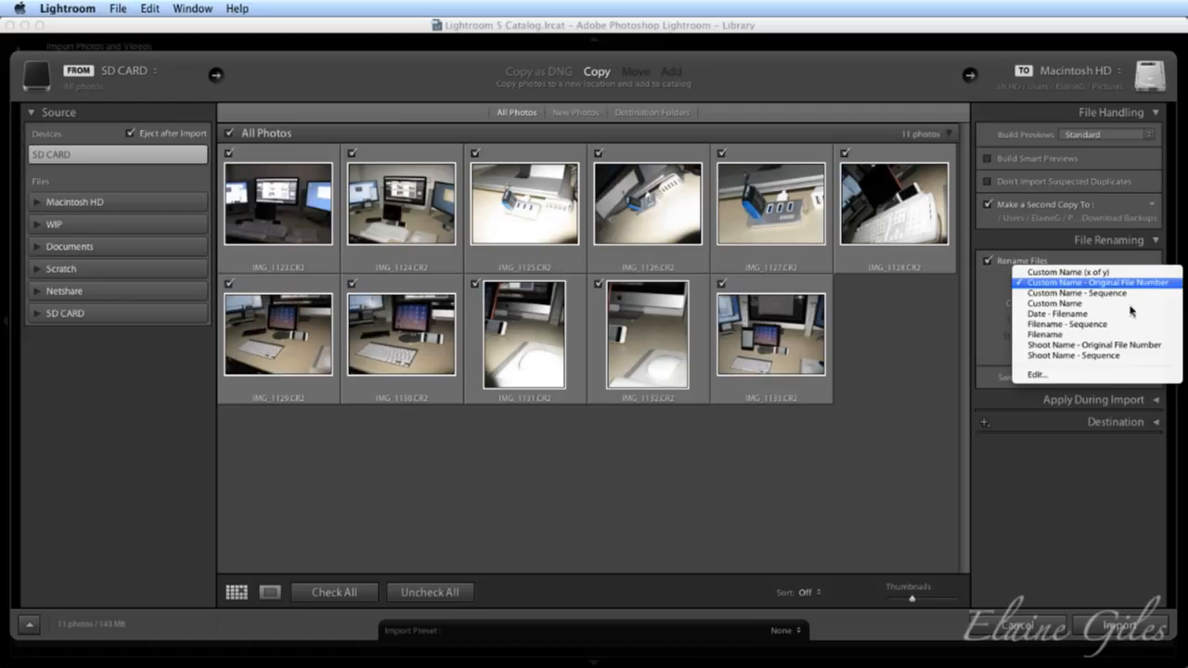
left_click(1064, 375)
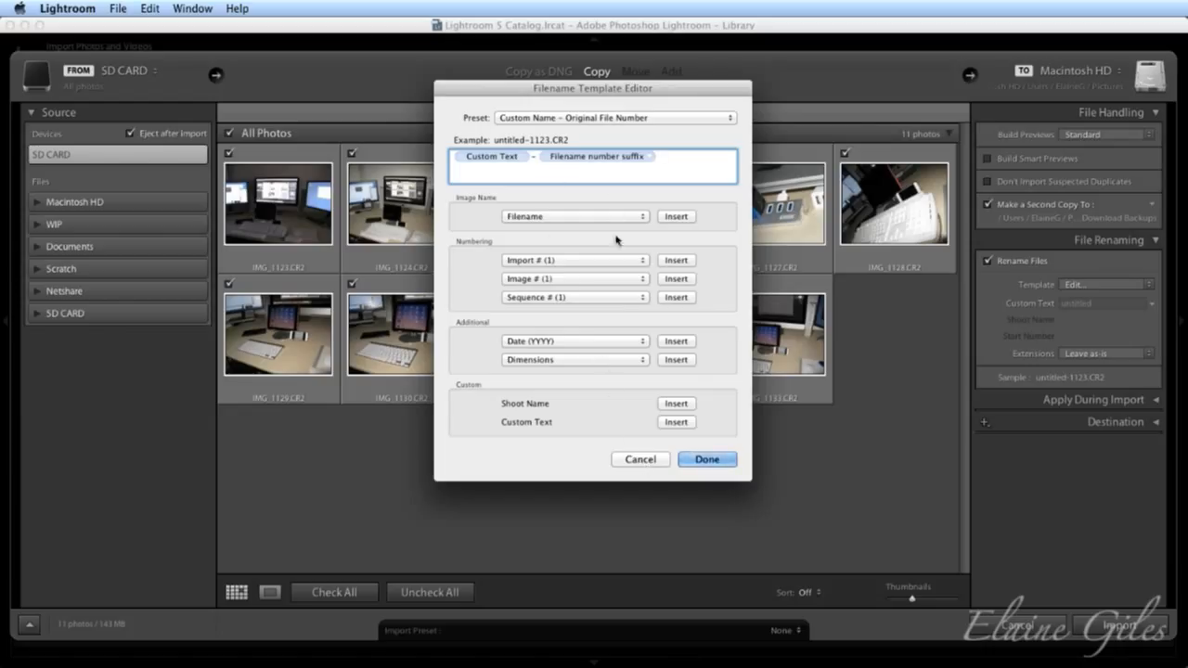
left_click(641, 459)
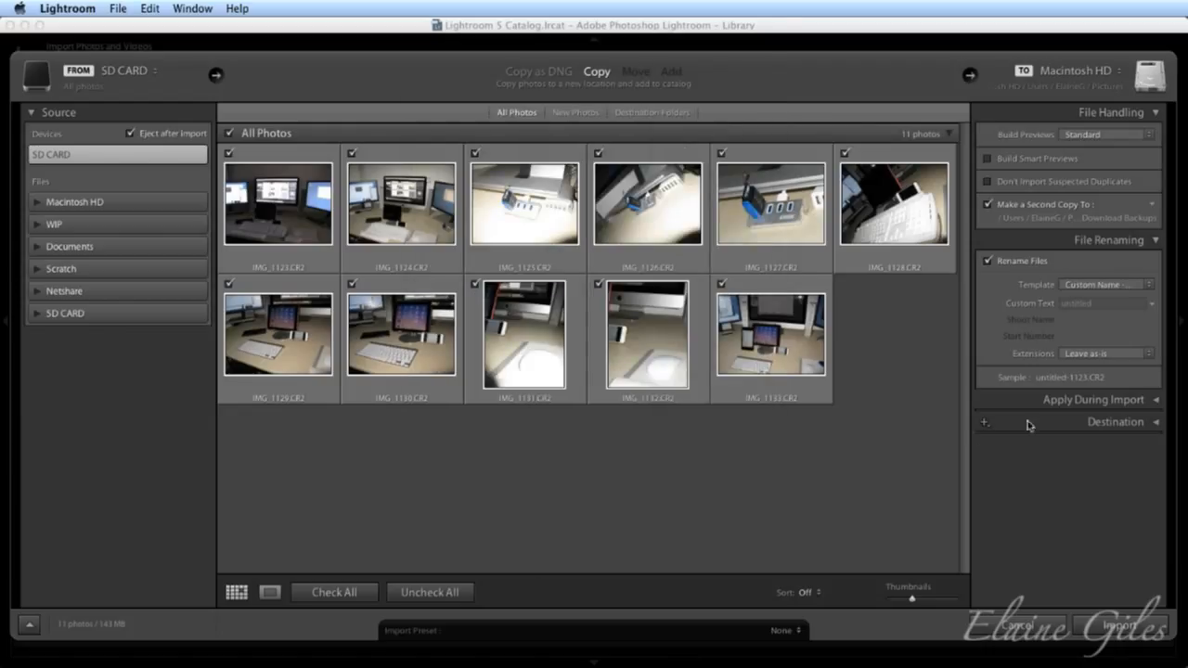
left_click(1149, 285)
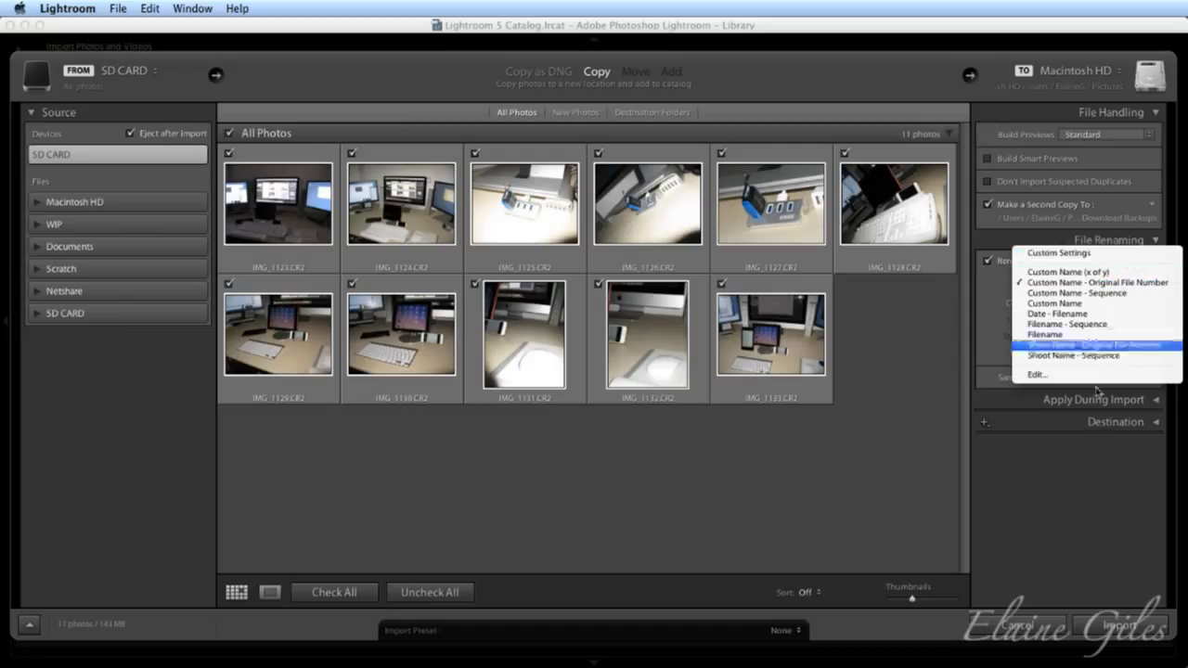
left_click(1098, 476)
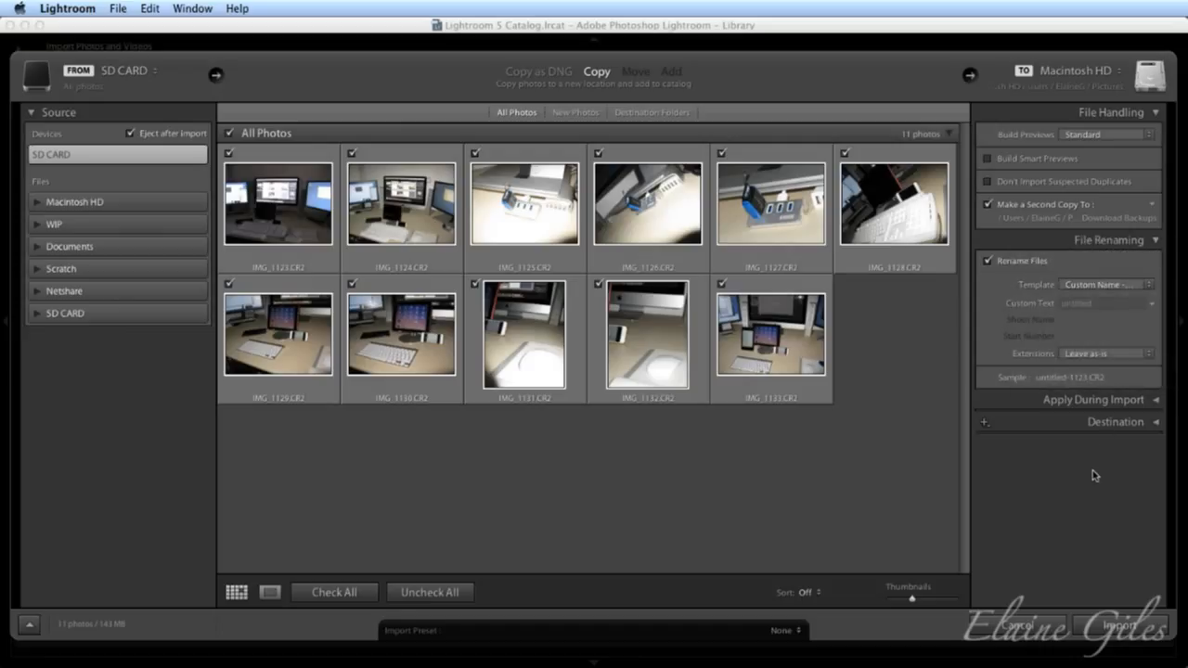
Step: Keep extensions Leave as-is and set the custom text to ekg
left_click(1149, 354)
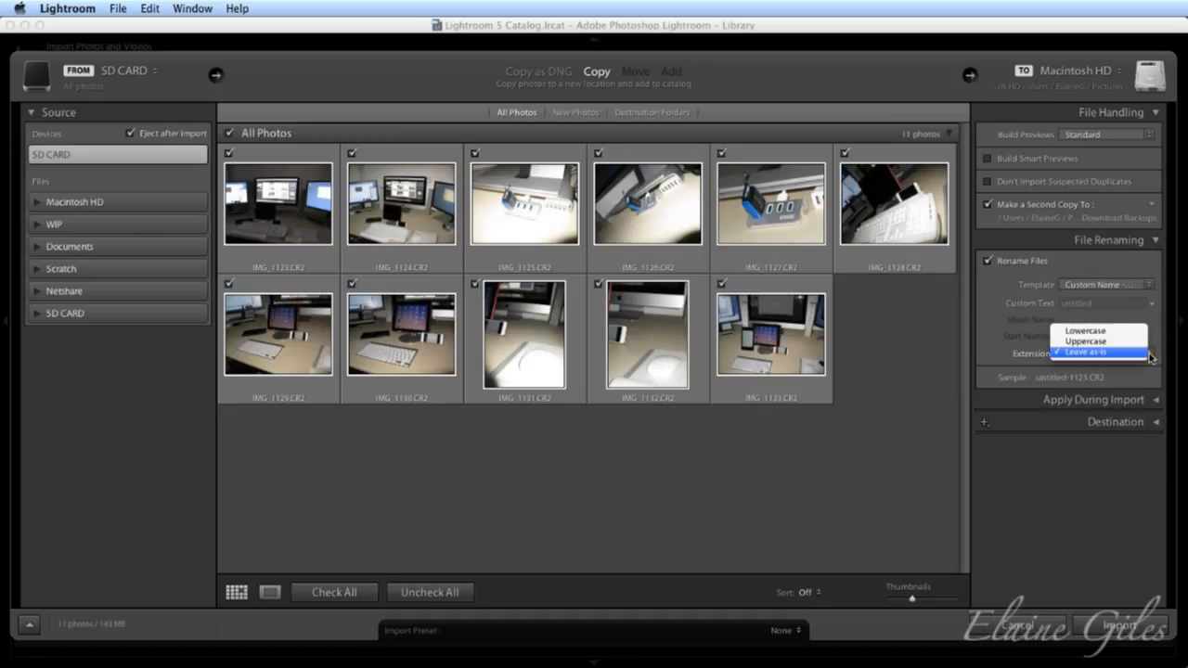
left_click(1069, 469)
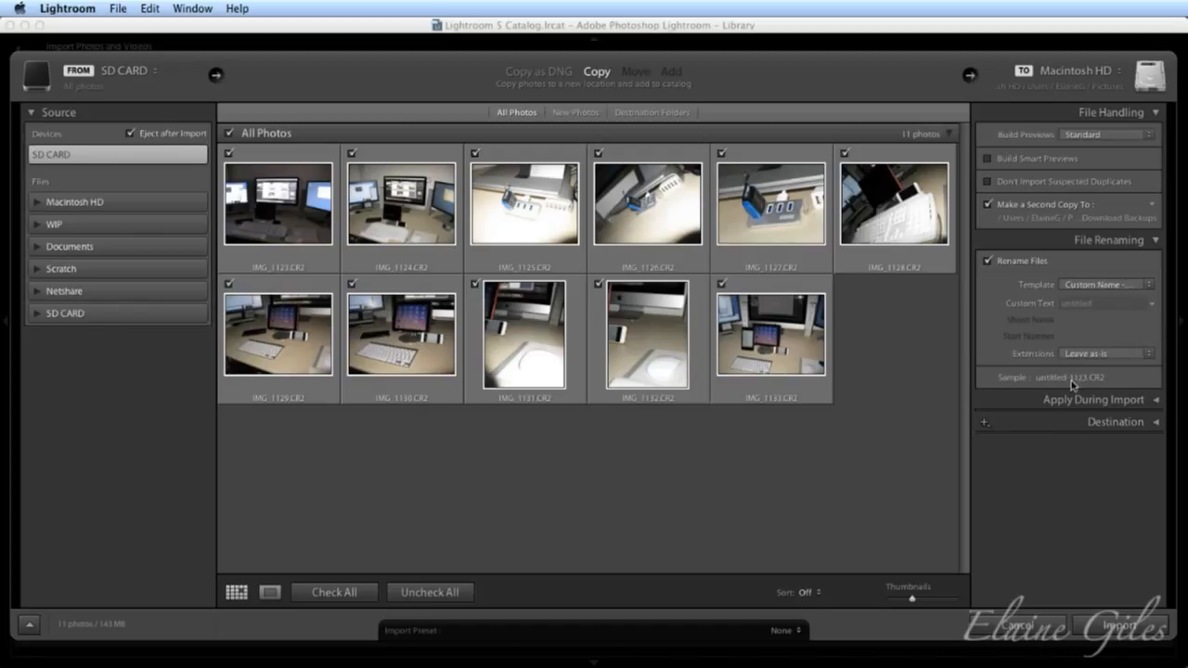
left_click(1086, 304)
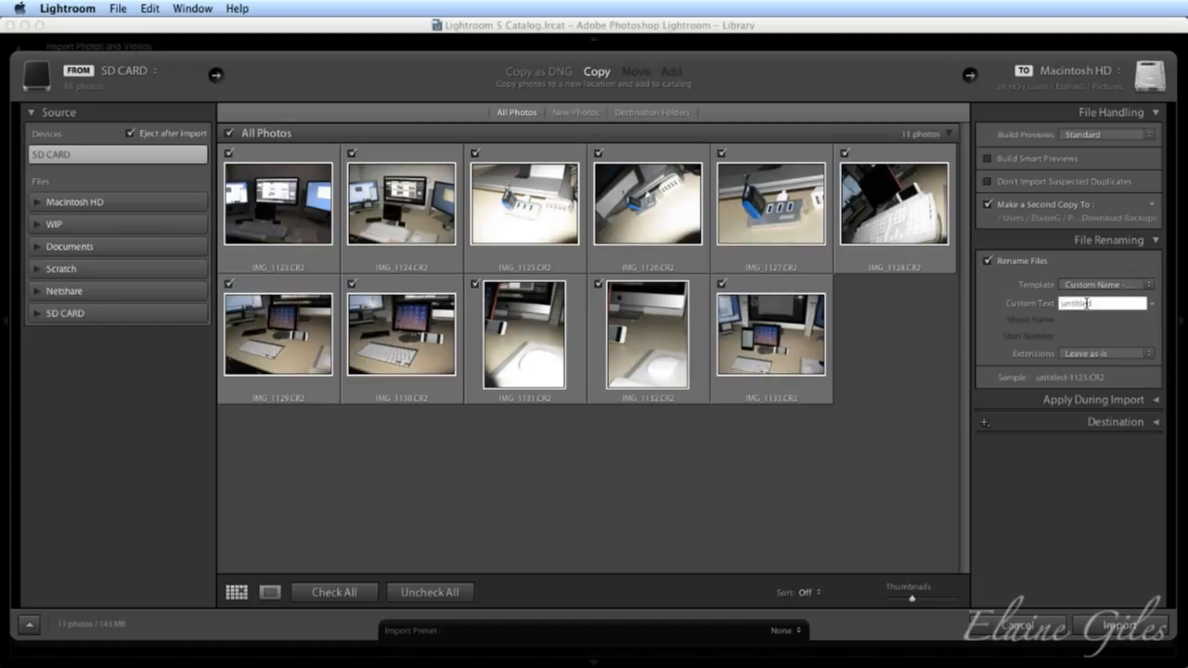
type("ekg")
Step: Expand Apply During Import with no develop preset, and choose New from the Metadata presets
left_click(1155, 115)
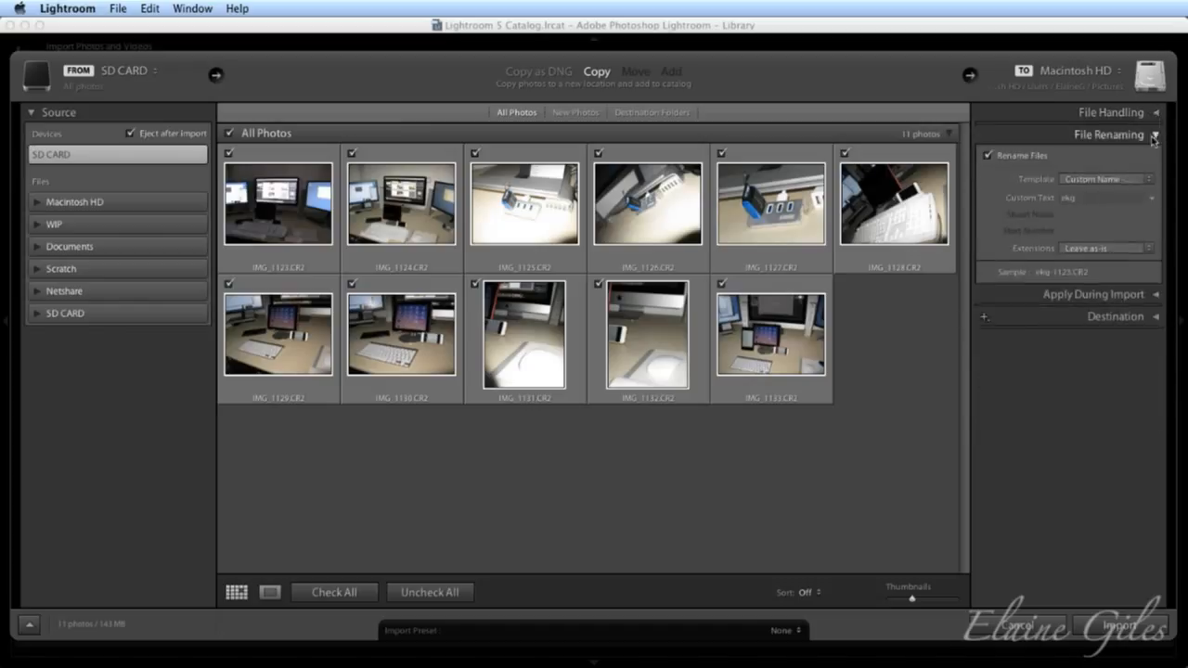
left_click(1154, 137)
left_click(1154, 158)
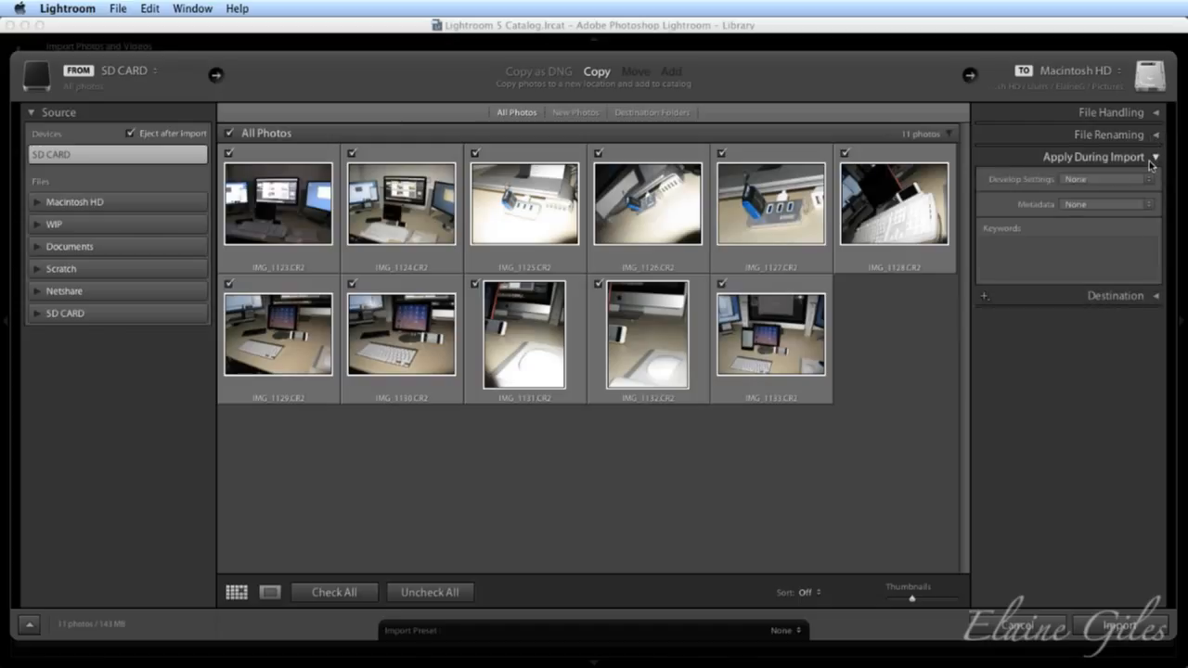
left_click(1149, 179)
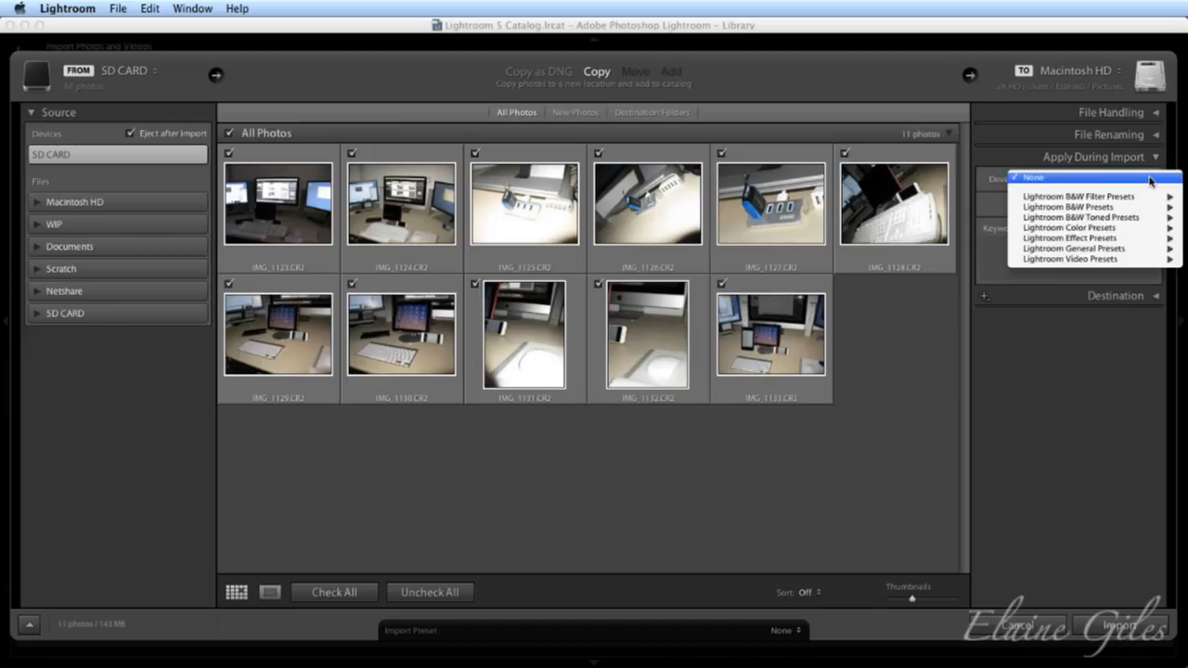
left_click(1150, 180)
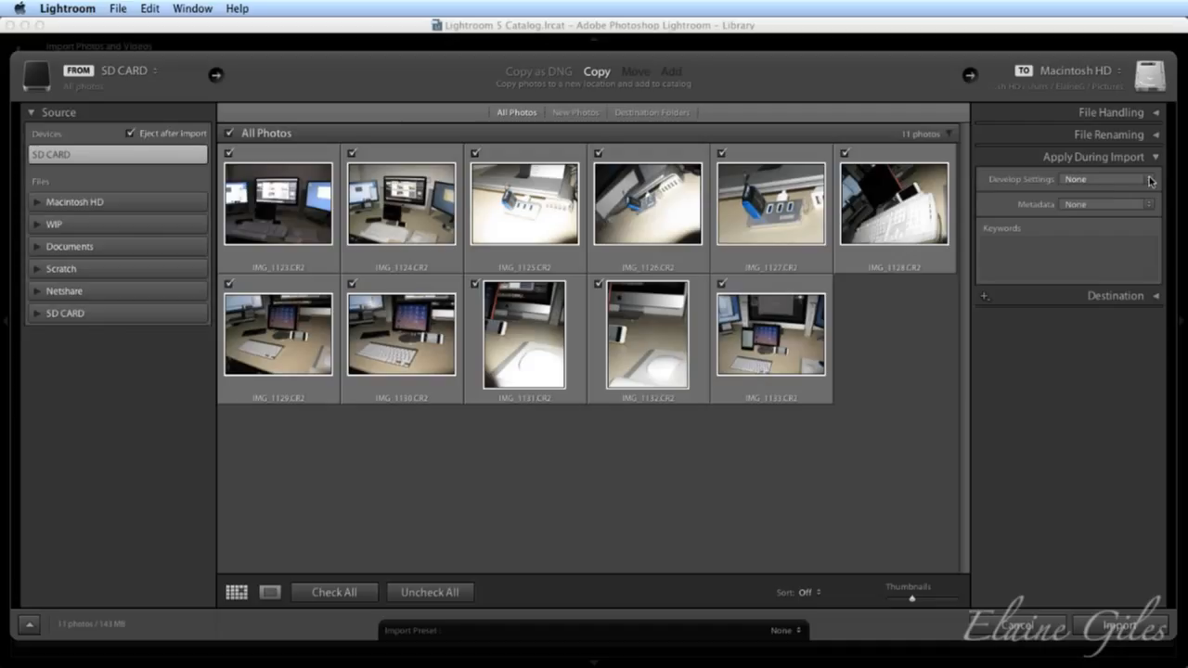
left_click(1105, 204)
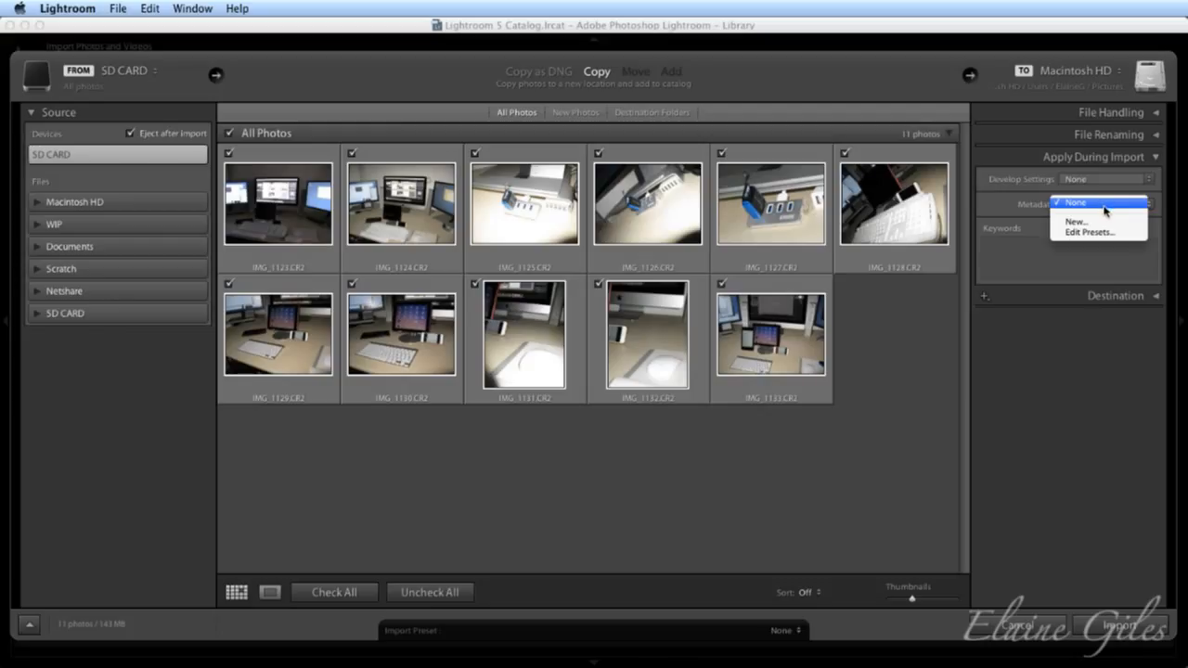
left_click(1104, 225)
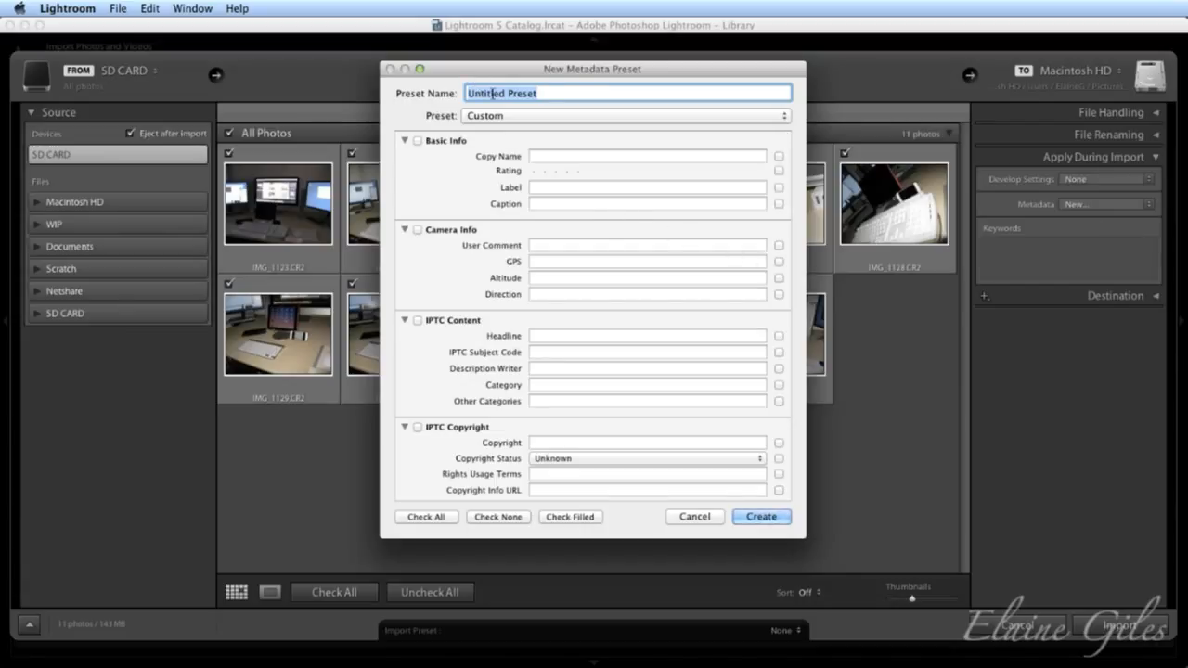
Step: Enable Basic Info with the photographer's name as Copy Name, excluding Rating, Label and Caption
type("Elaine")
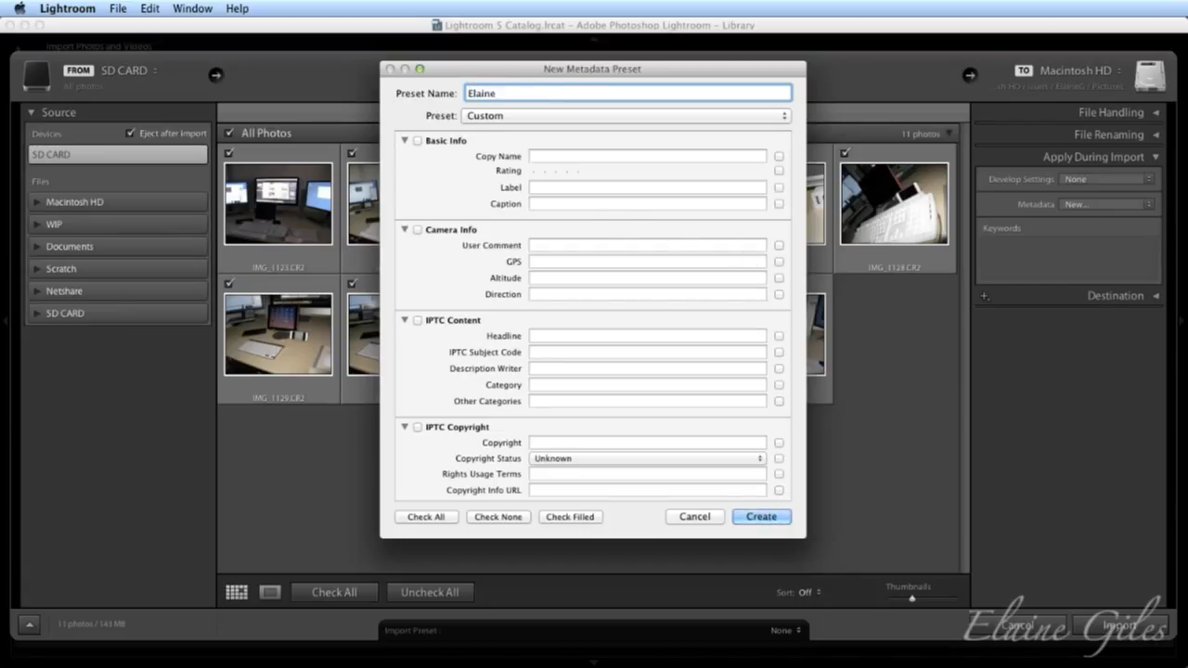
left_click(417, 141)
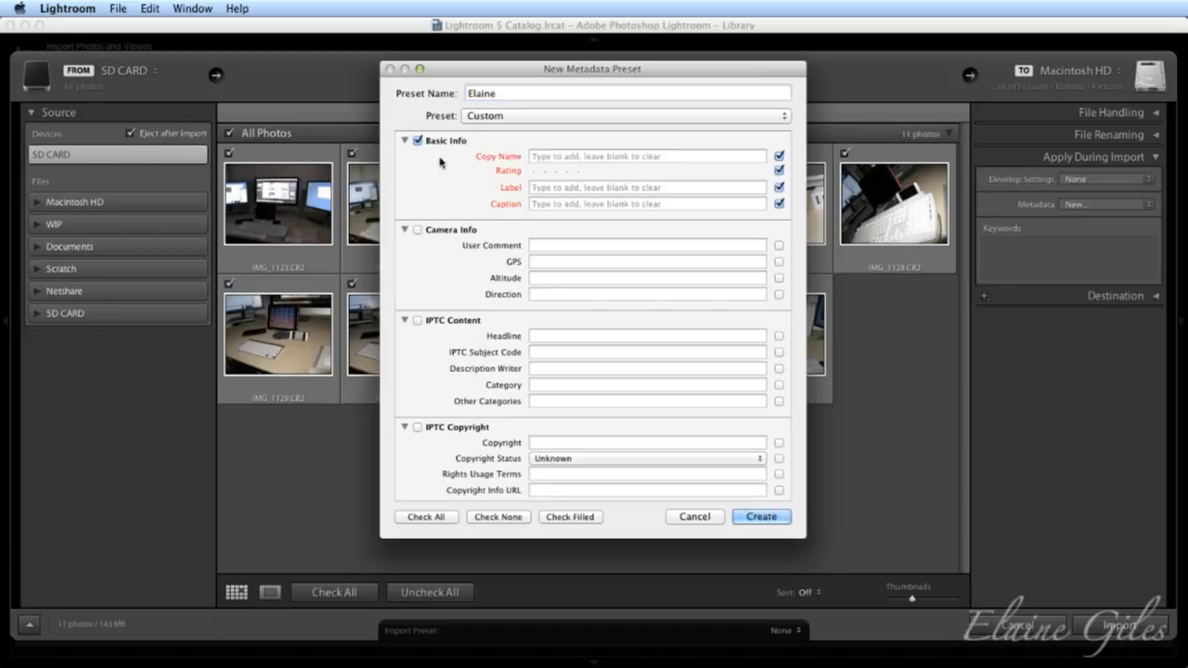
left_click(565, 156)
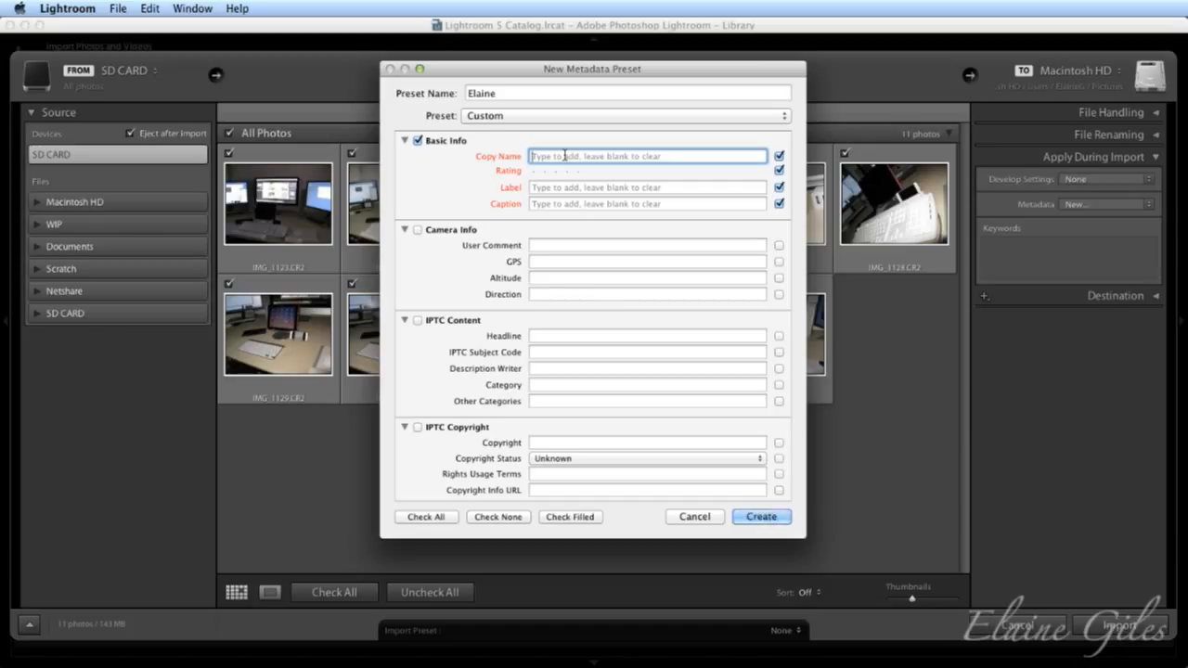
type("Elaine Giles")
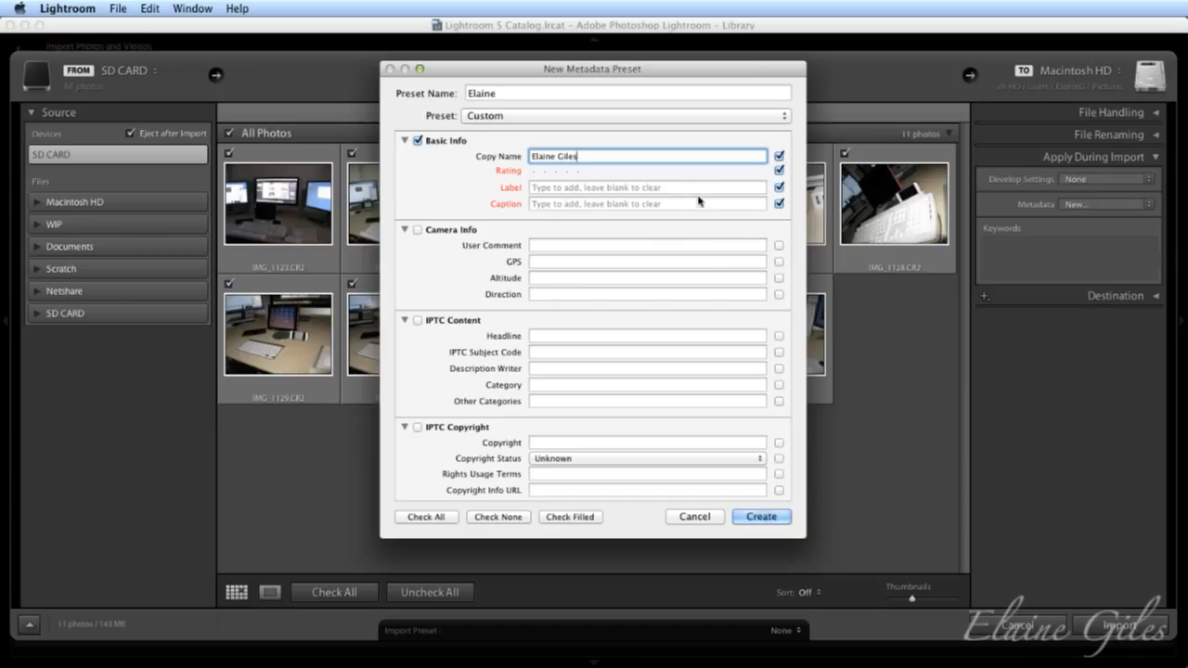
left_click(779, 203)
left_click(778, 187)
left_click(779, 171)
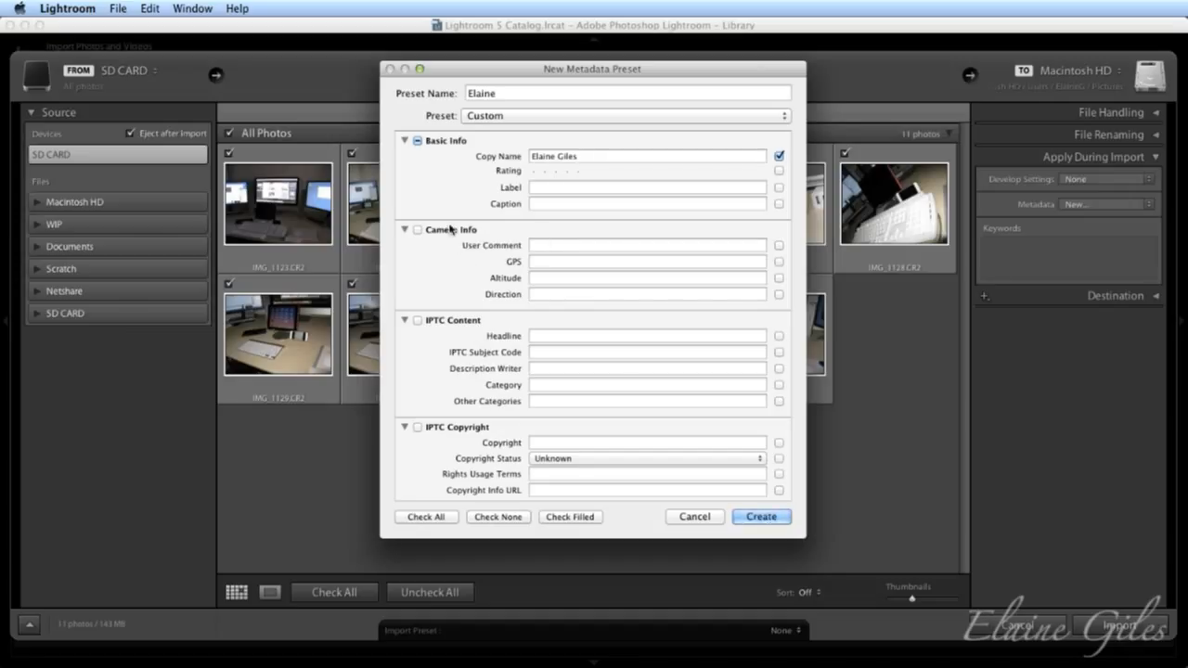
Step: Set Copyright to 2014 and Creator to the photographer's name, then create the preset
scroll(548, 328, "down", 3)
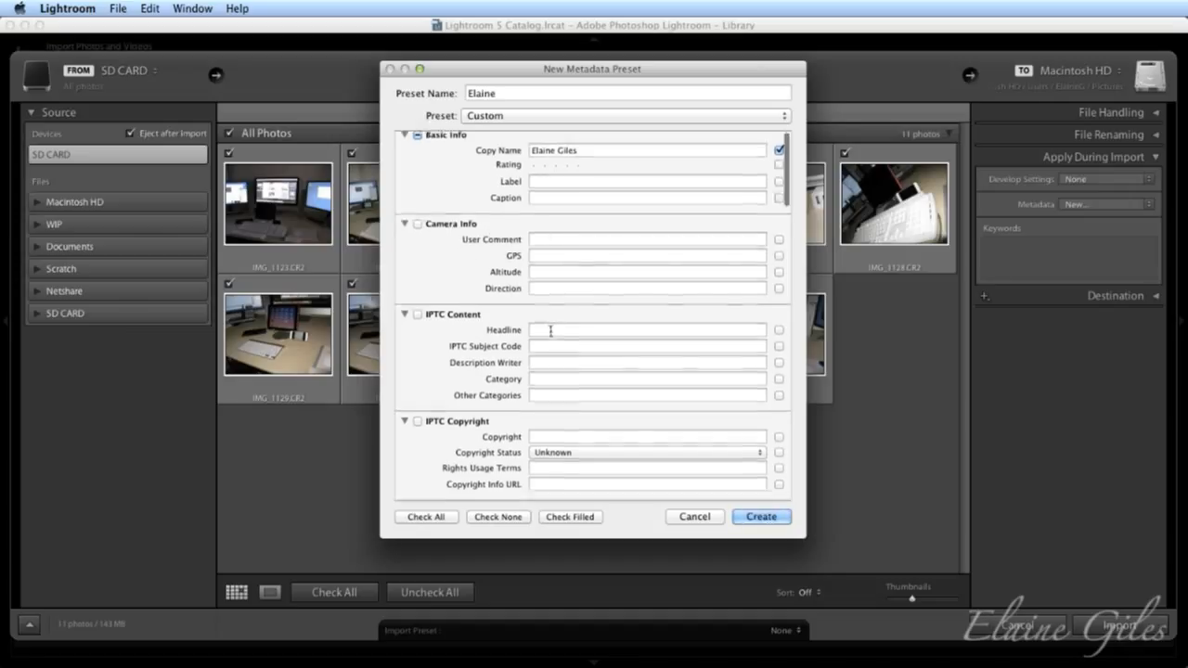
scroll(550, 336, "down", 10)
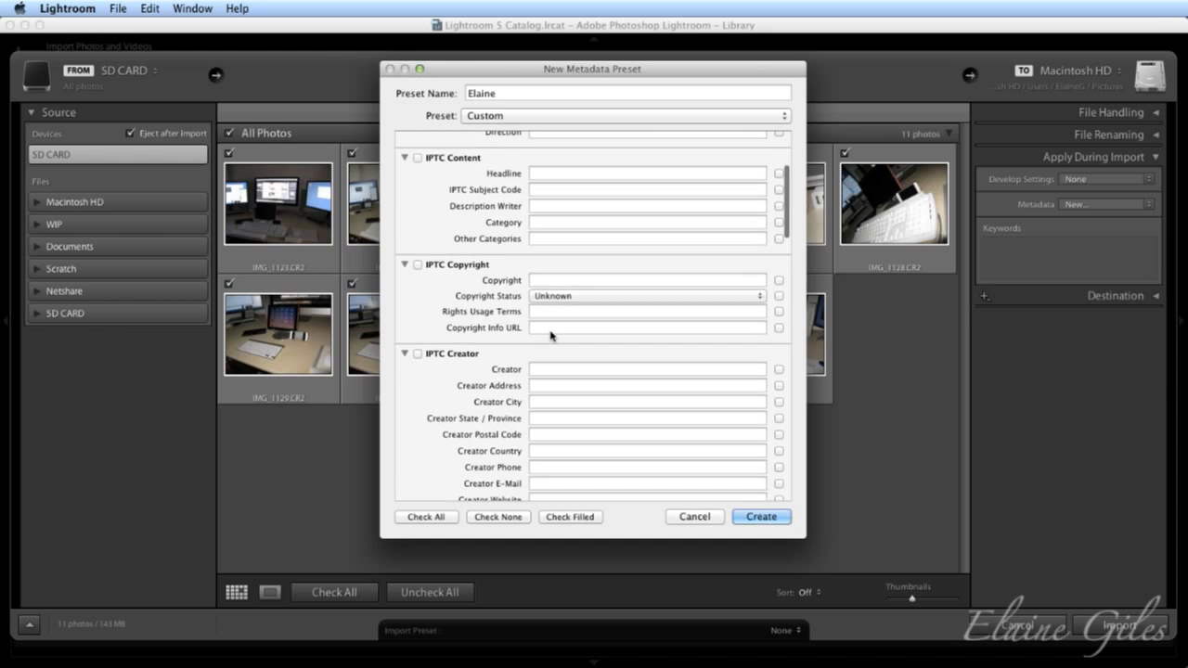
scroll(550, 336, "down", 7)
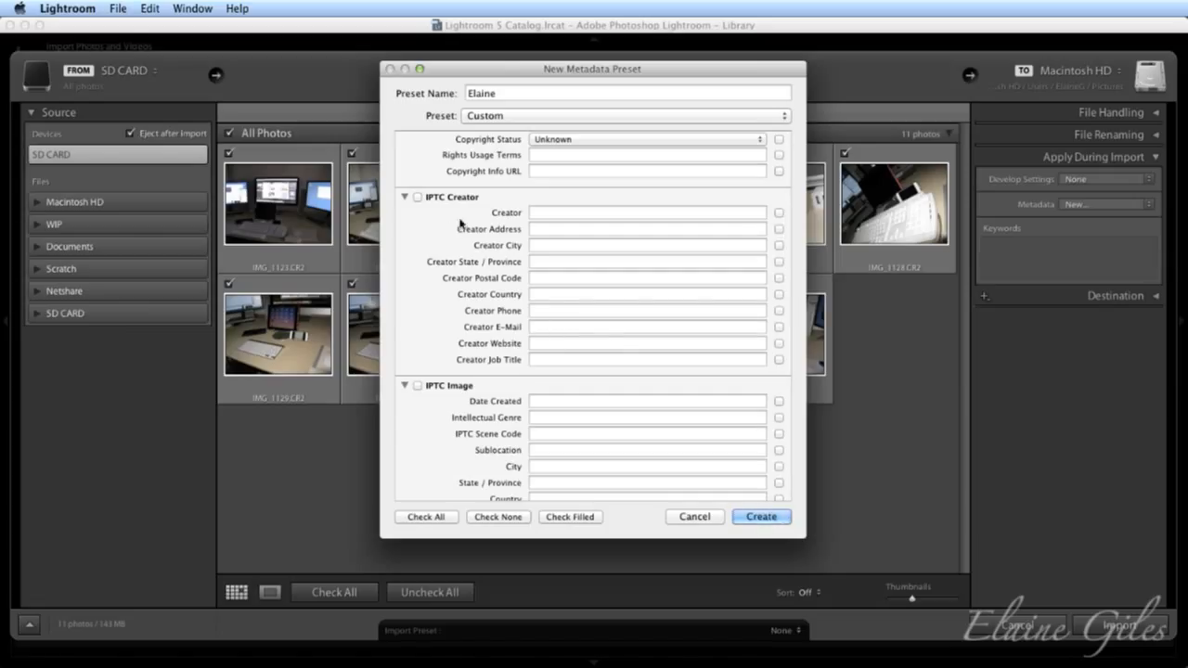
scroll(616, 355, "down", 3)
scroll(616, 355, "down", 11)
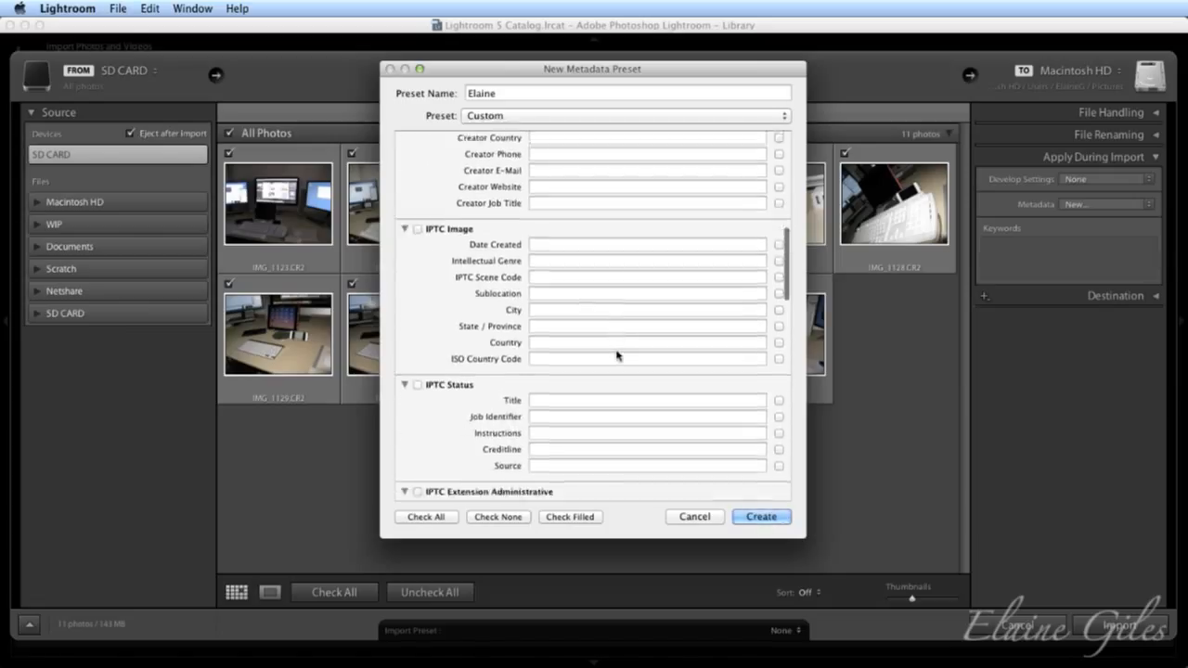
scroll(616, 356, "down", 4)
scroll(617, 355, "up", 11)
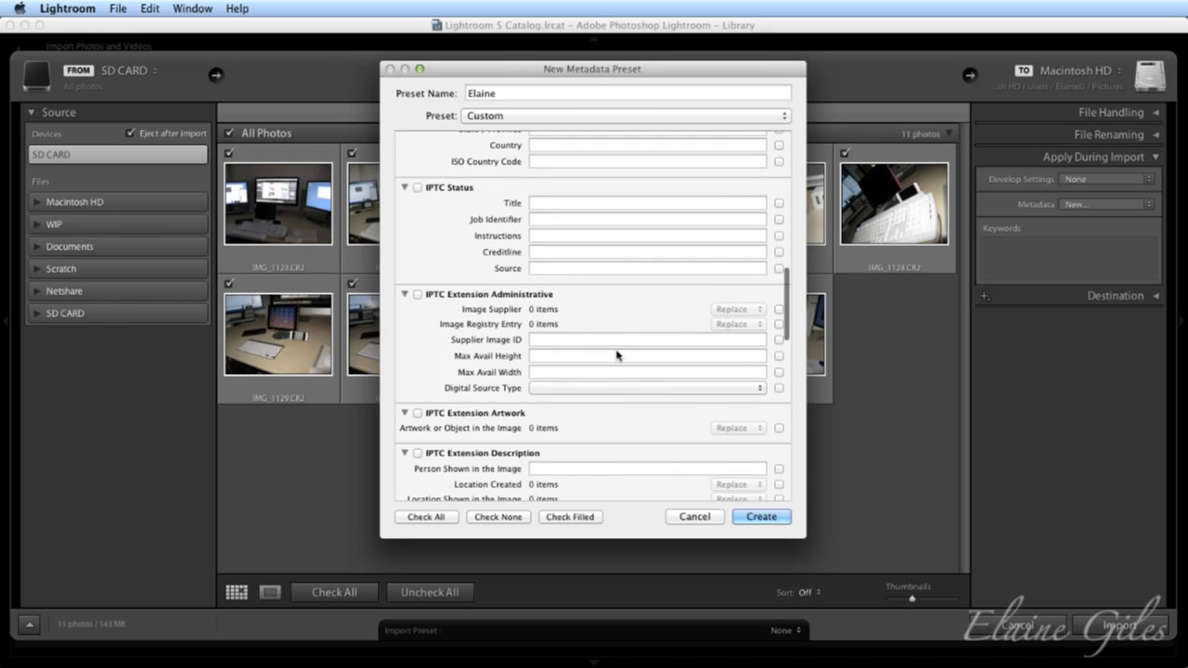
scroll(617, 355, "up", 9)
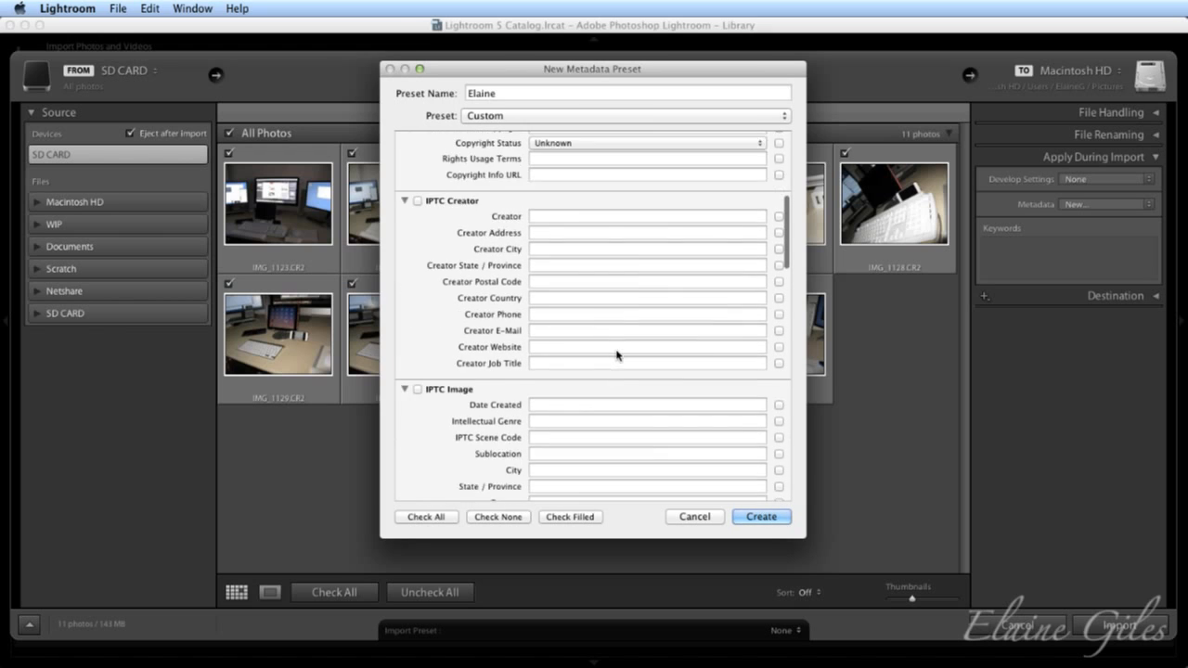
scroll(616, 355, "up", 1)
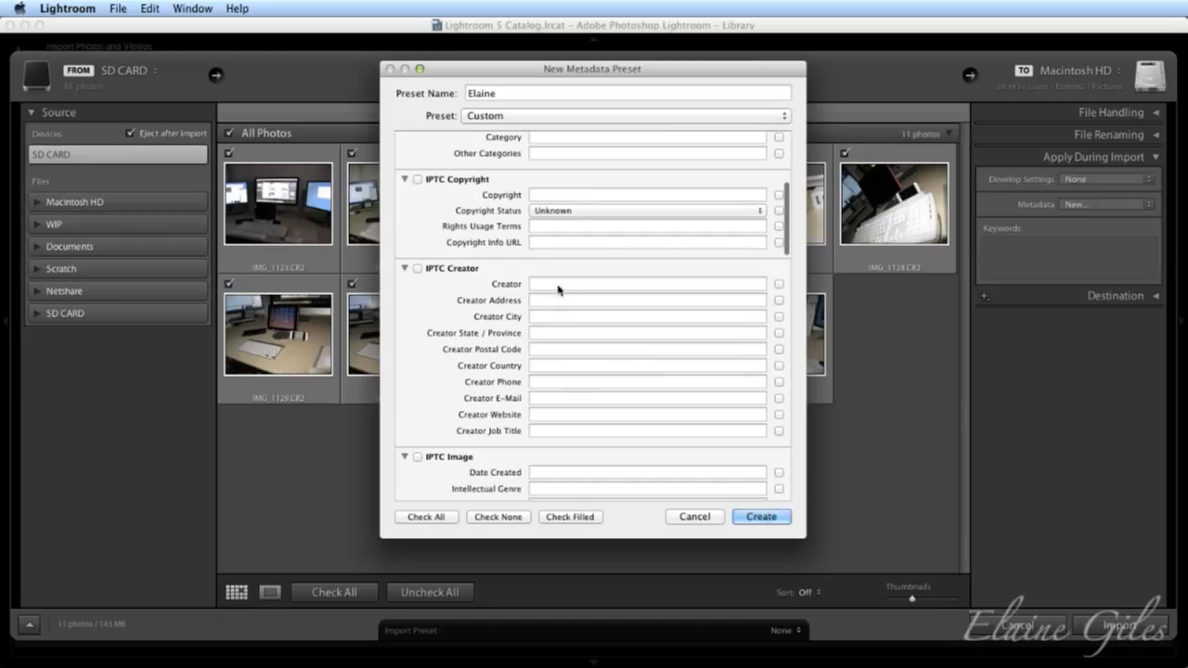
left_click(569, 195)
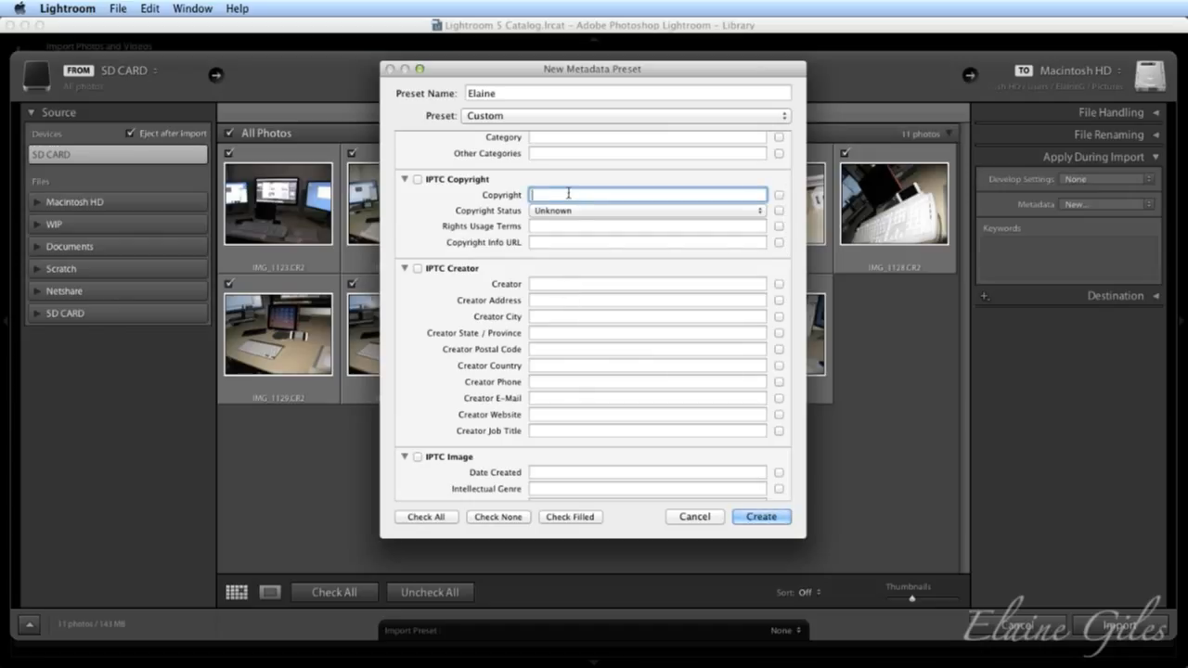
type("2014")
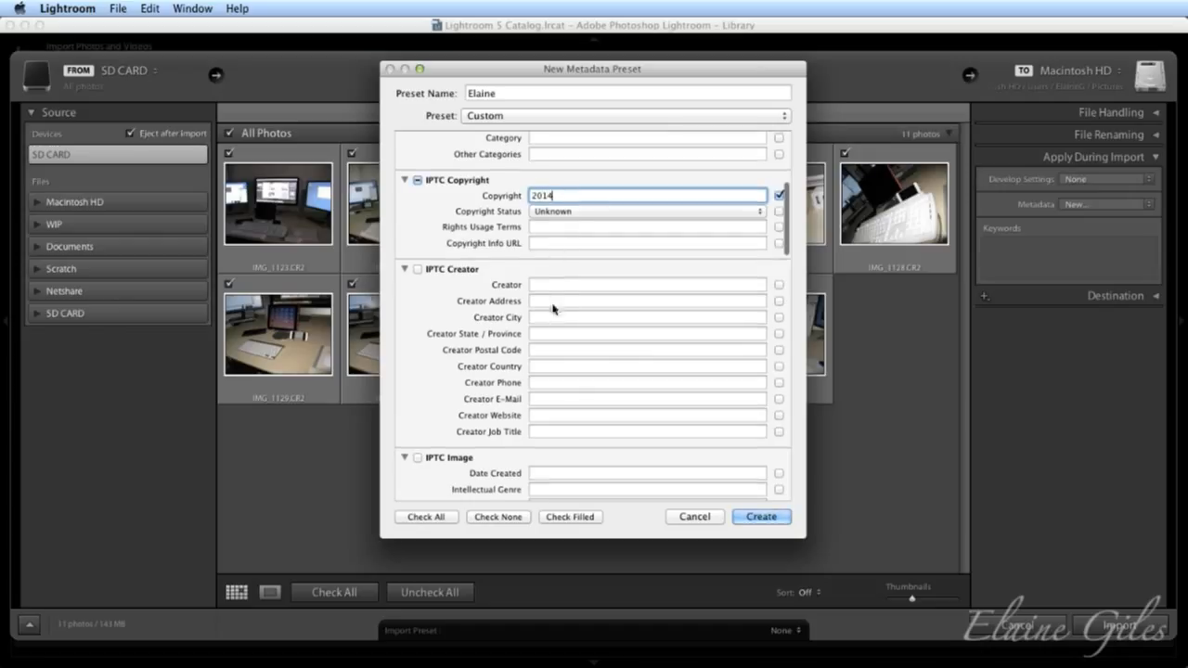
left_click(557, 283)
type("El")
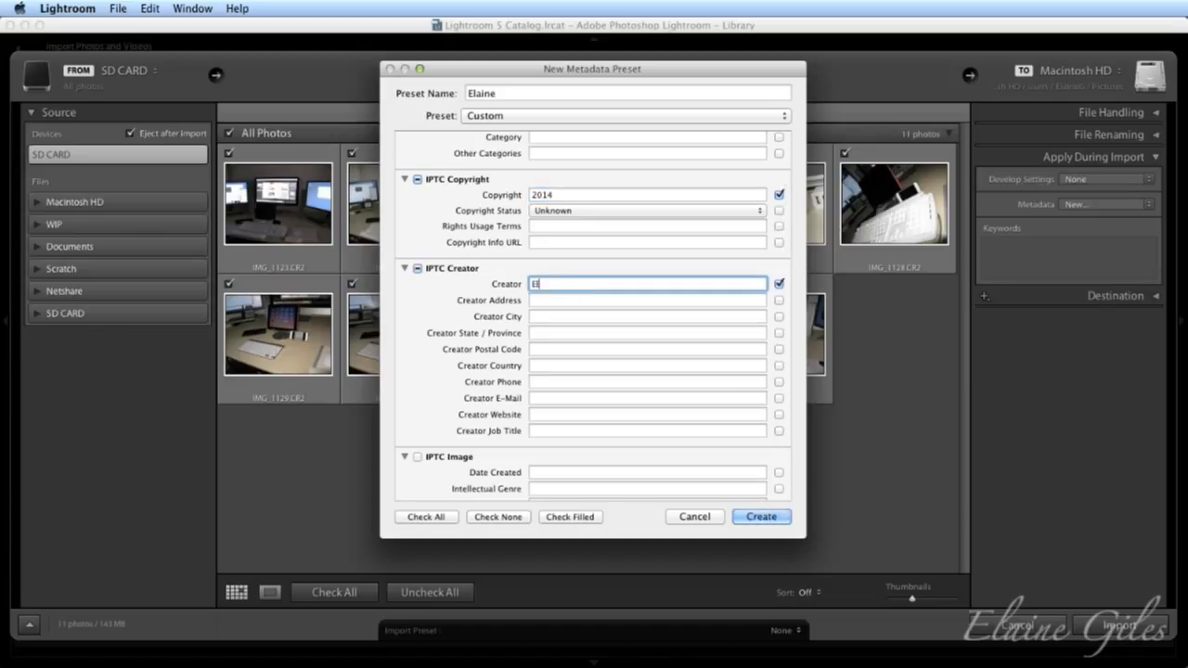
type("aine Giles")
left_click(764, 517)
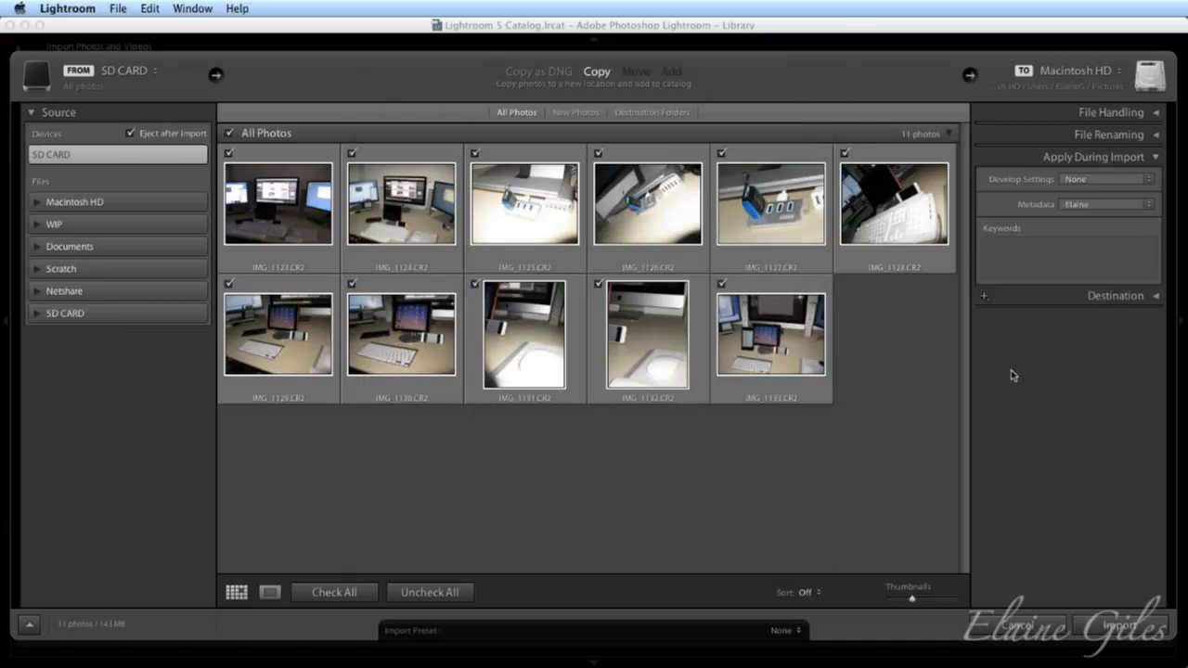
Step: Keep the new metadata preset applied and enter keywords desk, iMac, demonstration
left_click(1150, 205)
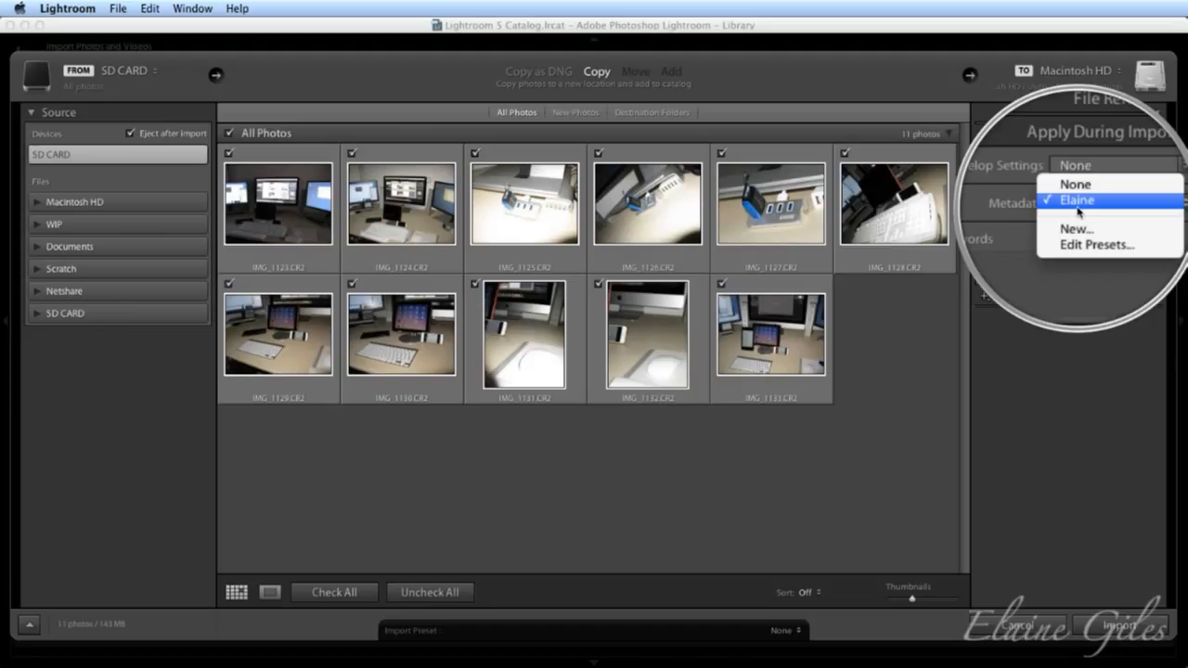
left_click(1077, 211)
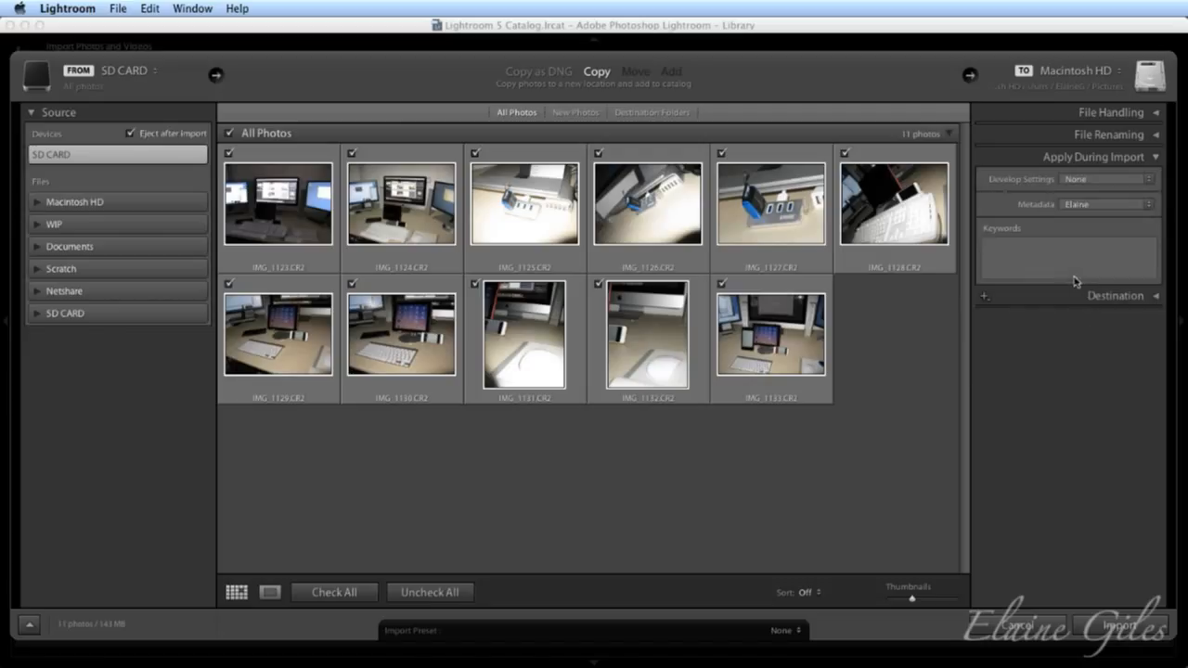
left_click(1052, 252)
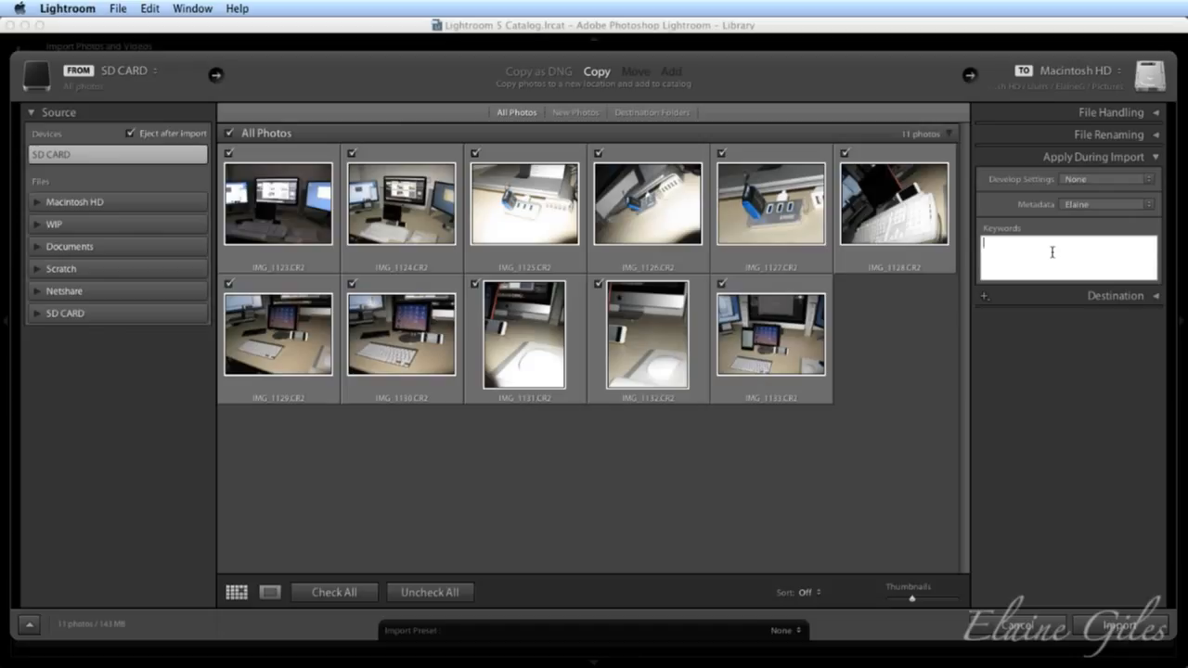
type("desk,iMac,demonstration")
Step: Open Destination, leave Into Subfolder unchecked, and organize by date using the 20140814 format
left_click(1156, 296)
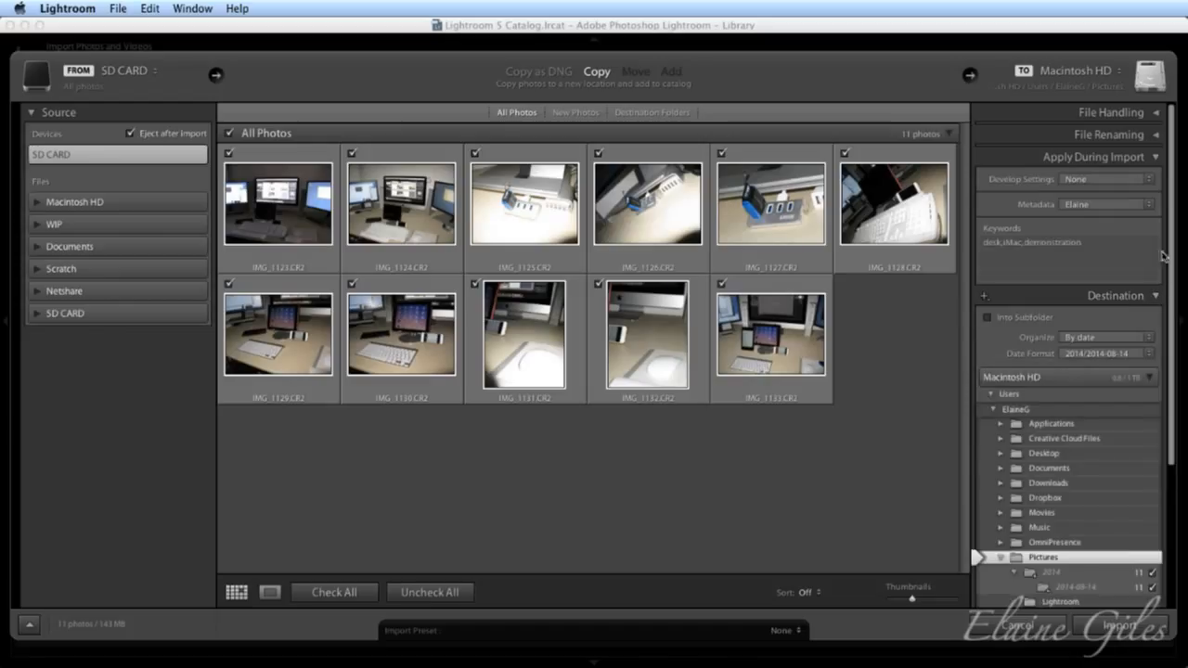
left_click(1157, 159)
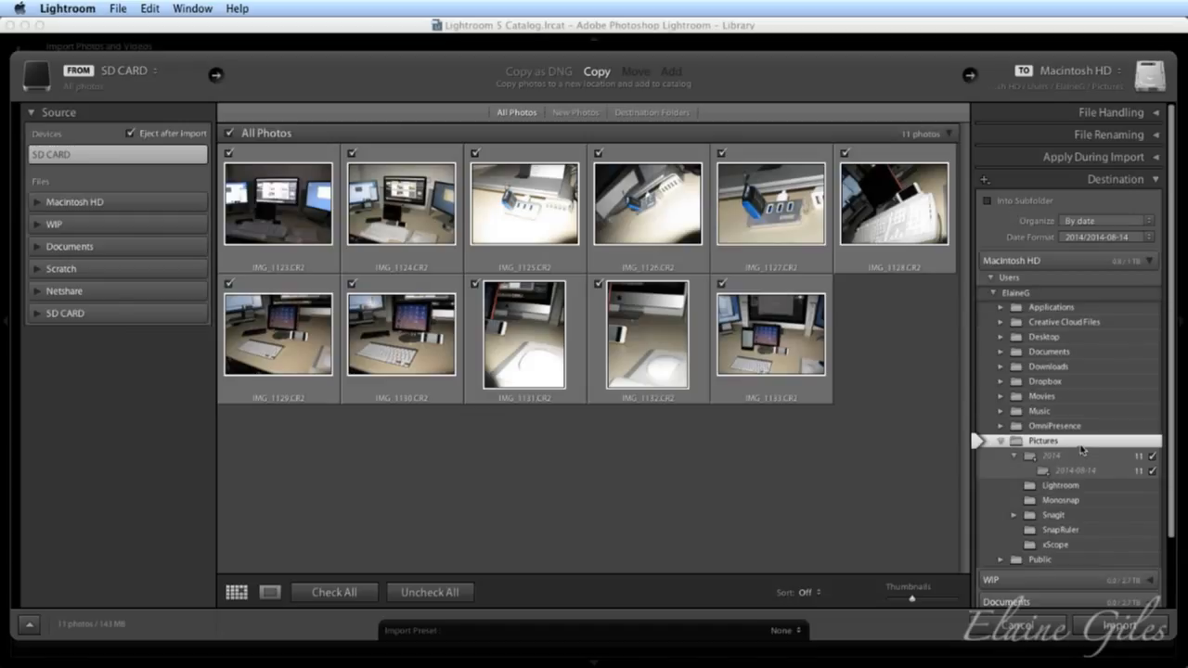
left_click(1027, 206)
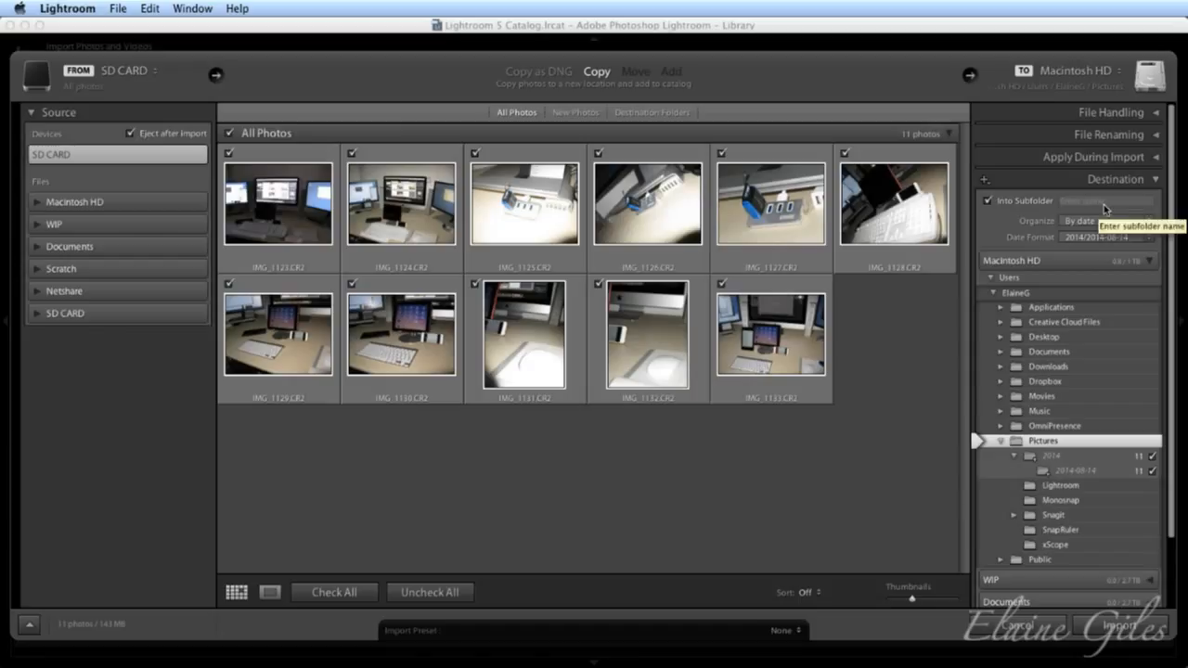
left_click(1010, 202)
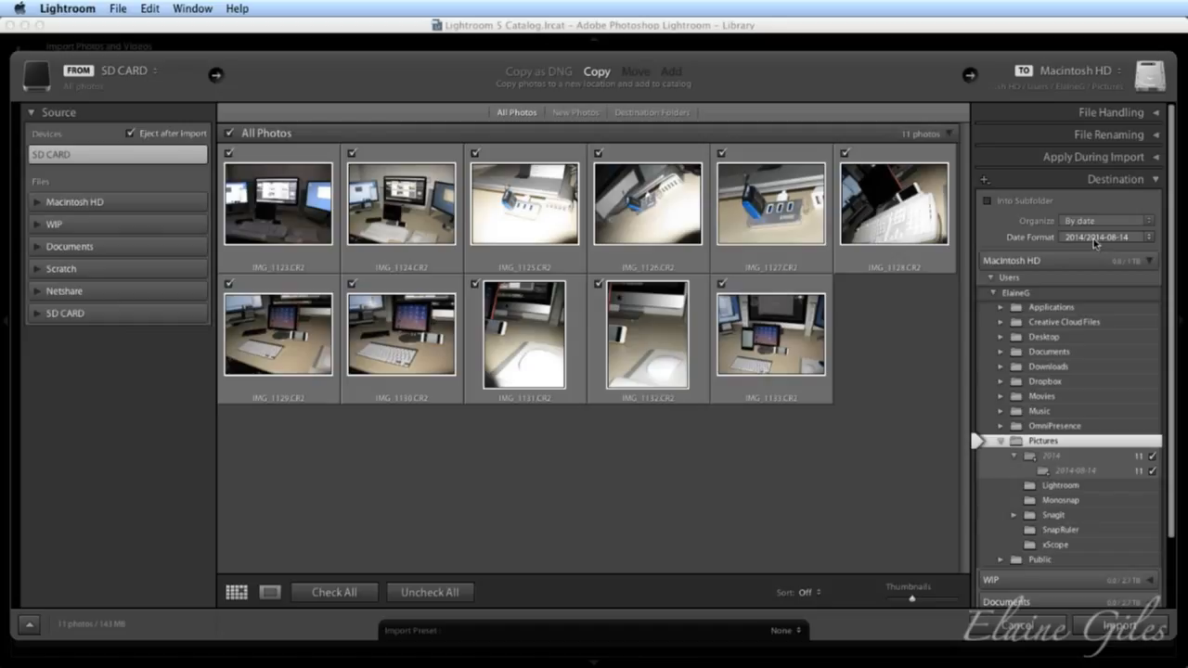
left_click(1151, 243)
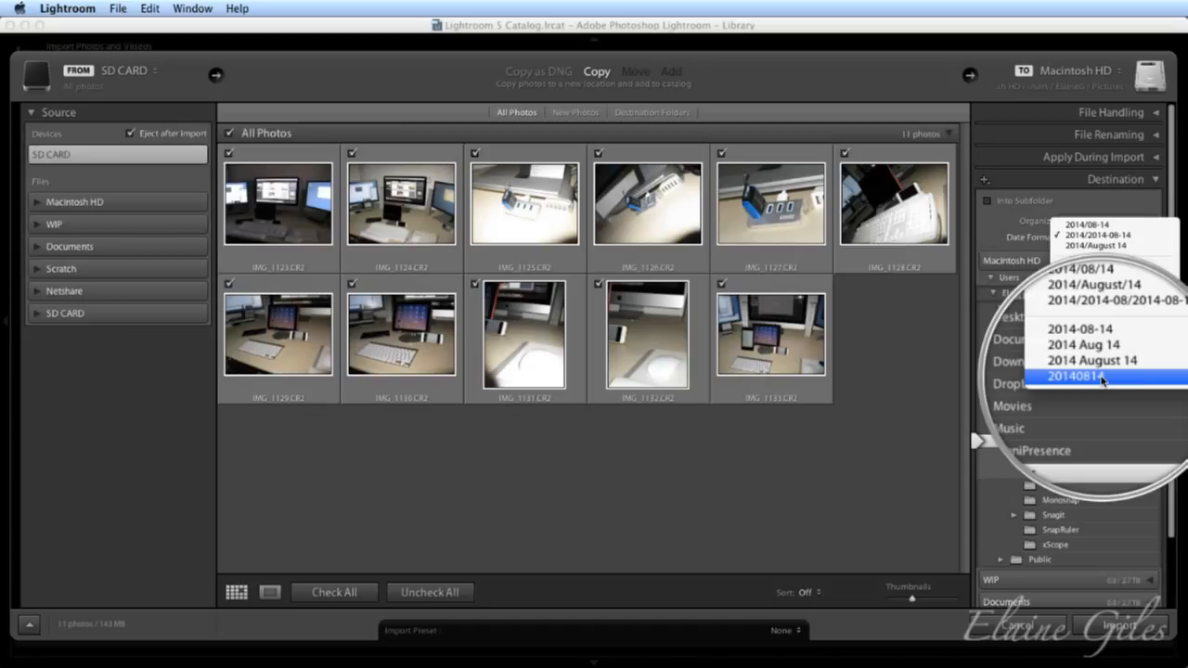
left_click(1101, 376)
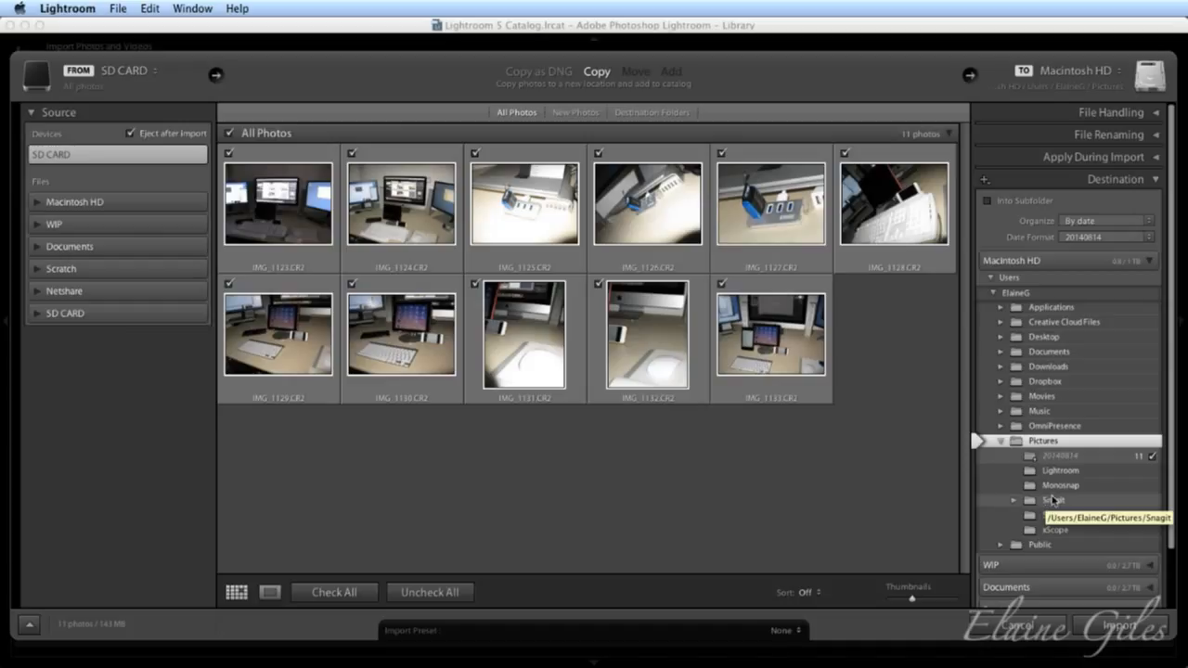
Step: Import the 11 photos, then switch to Finder to view the Pictures folder
left_click(1125, 629)
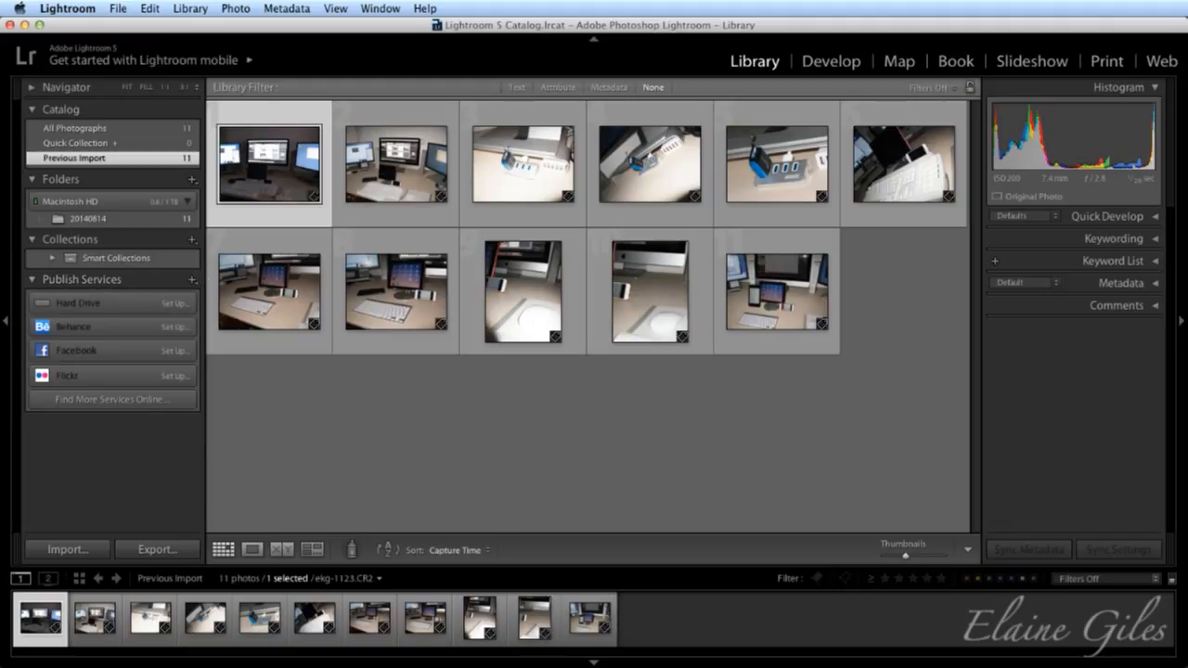
key("super+comma")
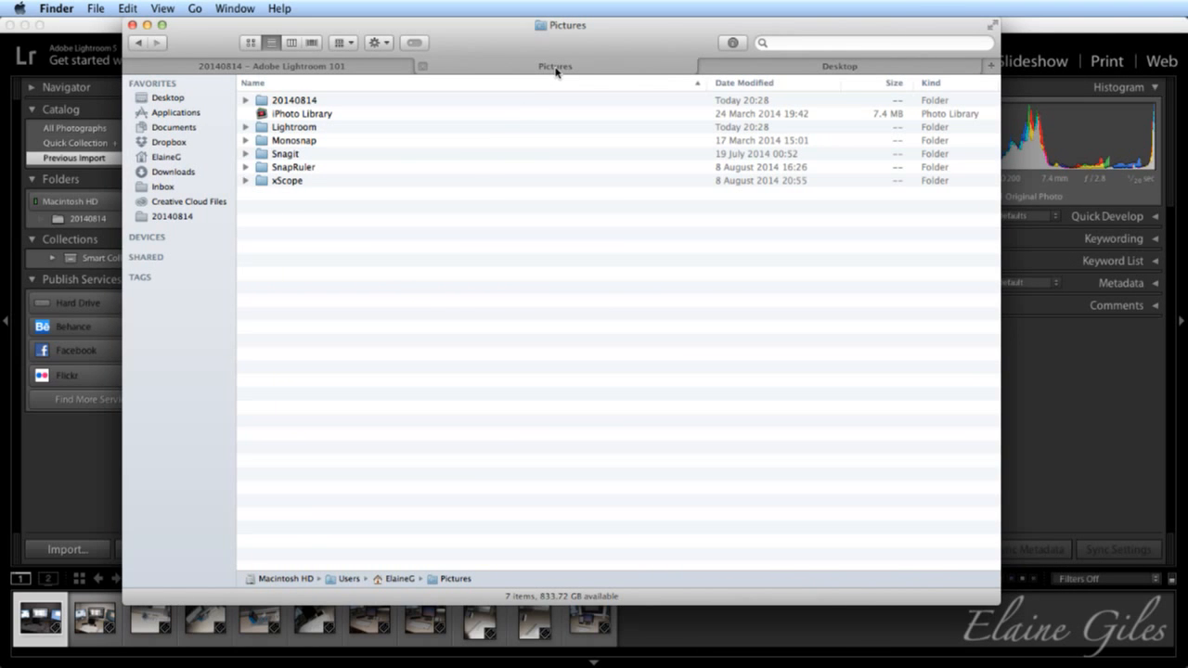
Step: Open the Pictures folder from the home folder in Finder
left_click(165, 158)
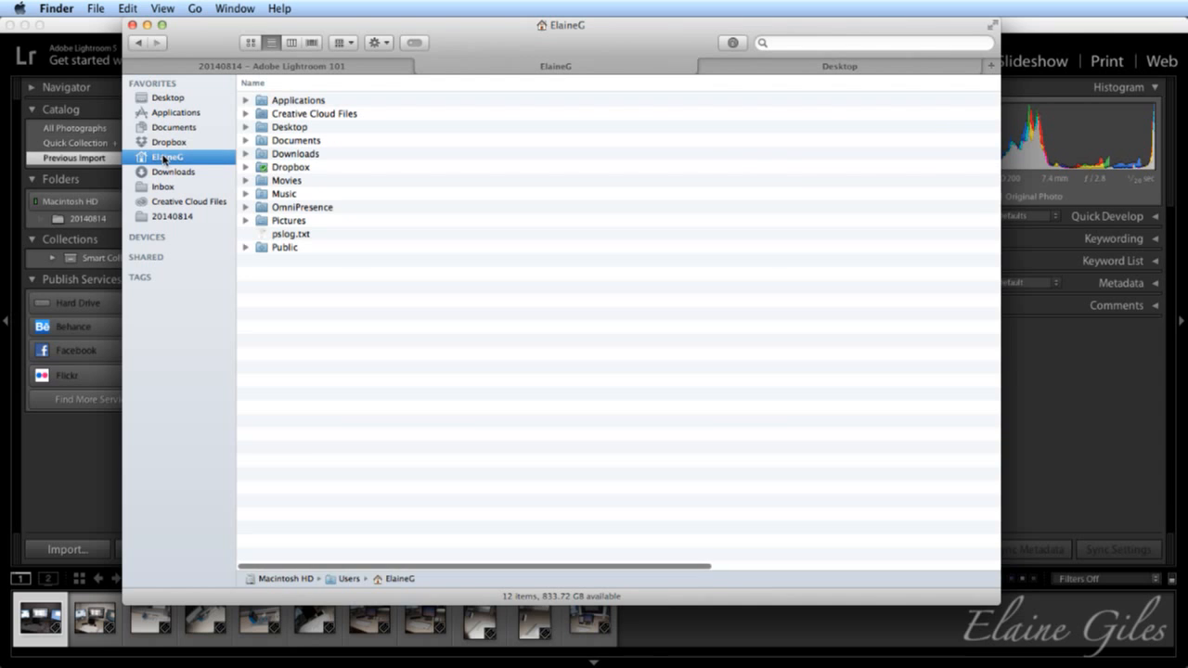
left_click(293, 222)
double_click(293, 223)
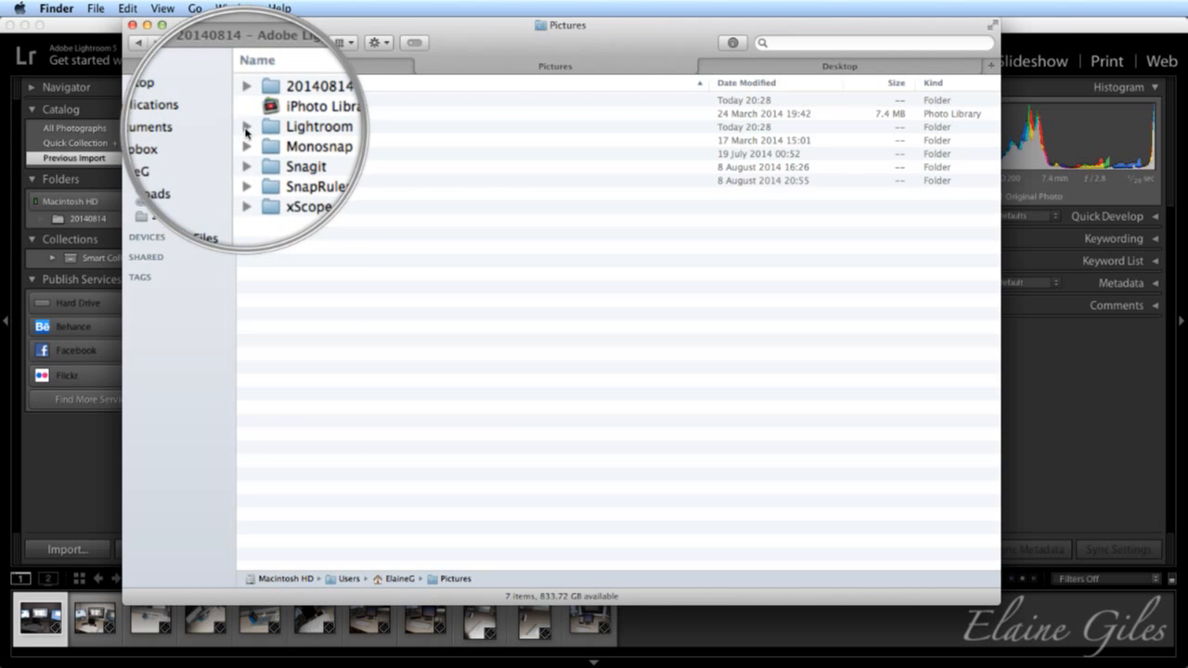
Step: Expand Lightroom > Download Backups > 20140814 to list its CR2 photos, then move Finder aside
left_click(246, 128)
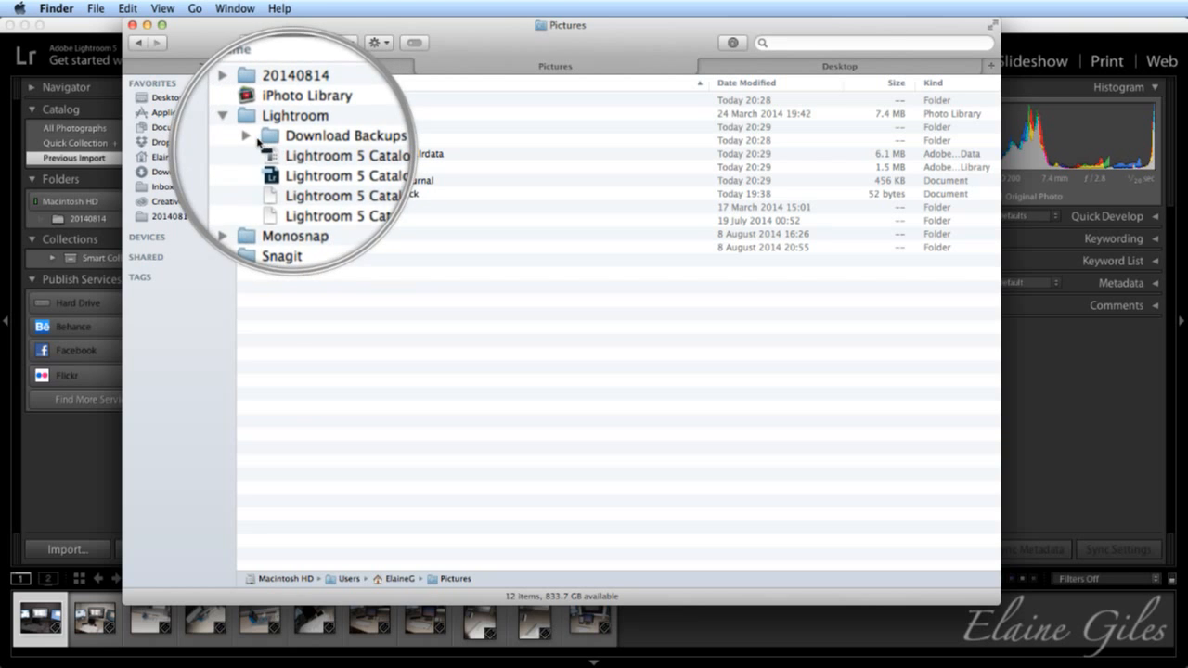
left_click(261, 142)
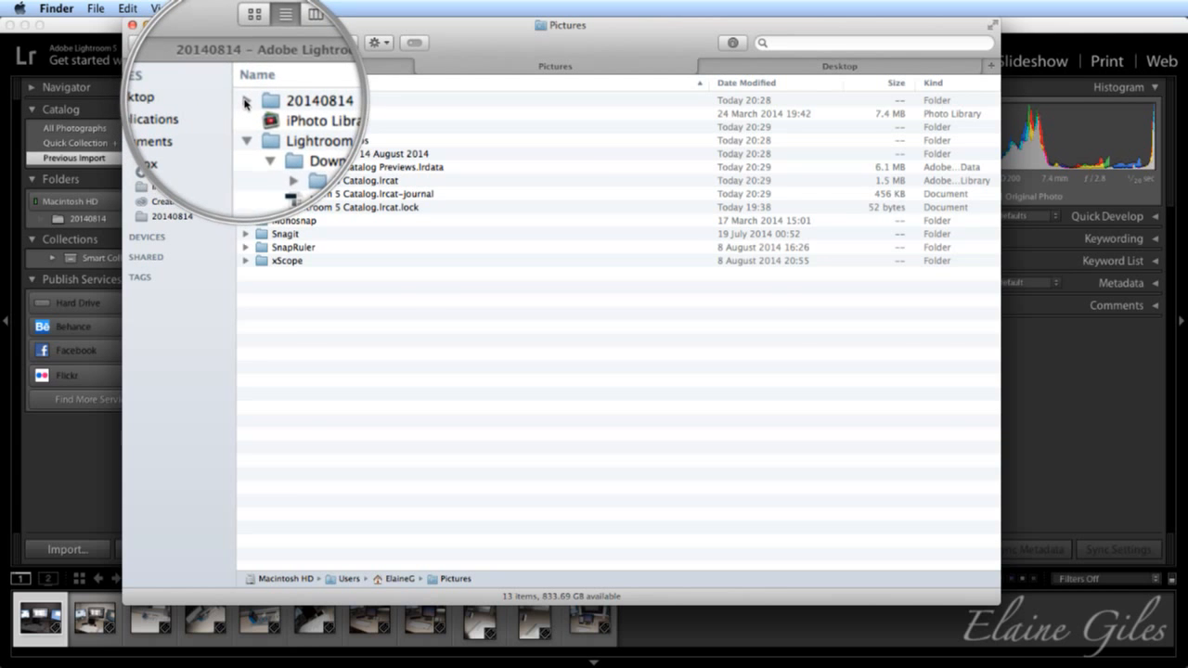
left_click(246, 101)
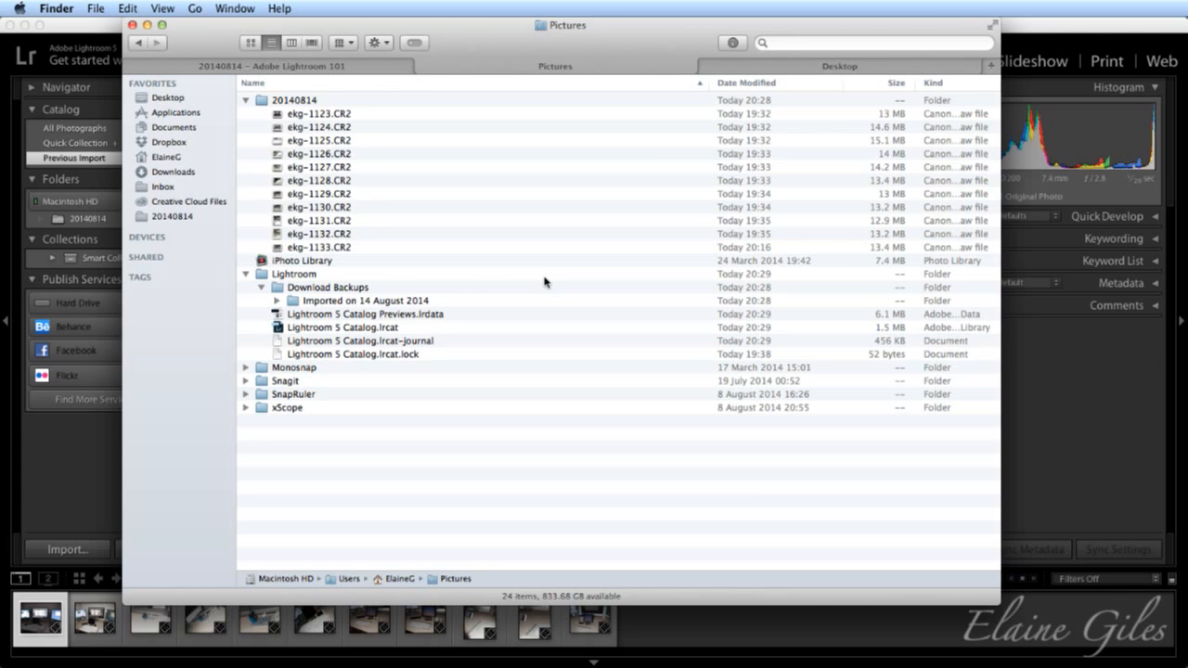
left_click(246, 273)
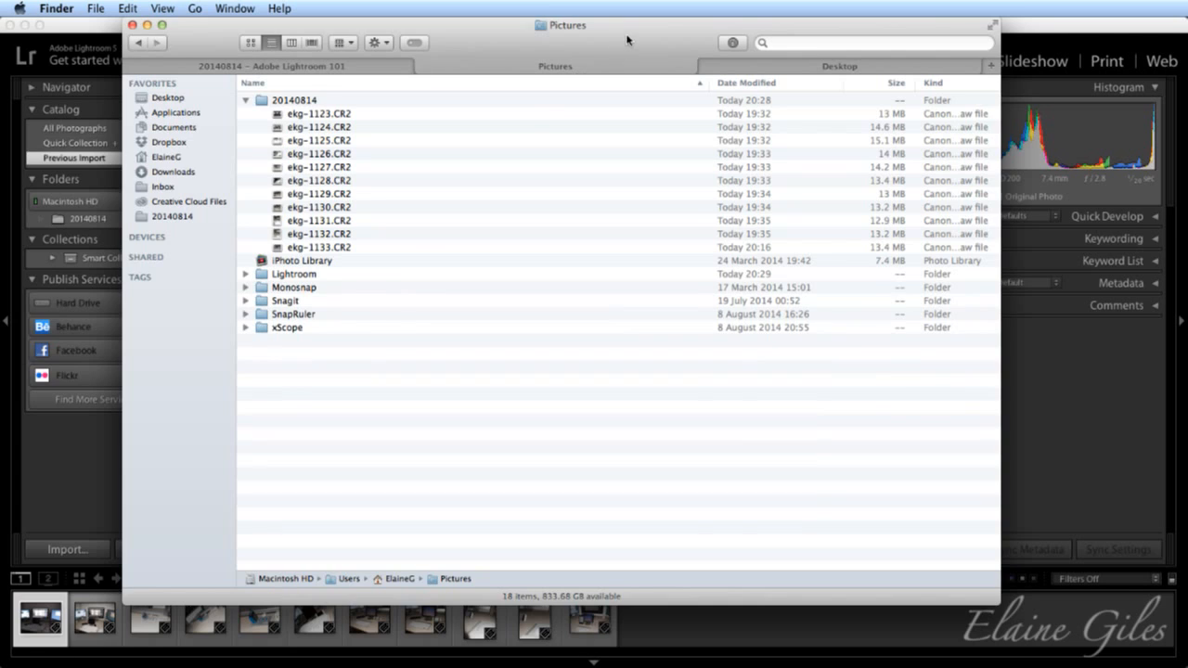
left_click_drag(627, 37, 0, 325)
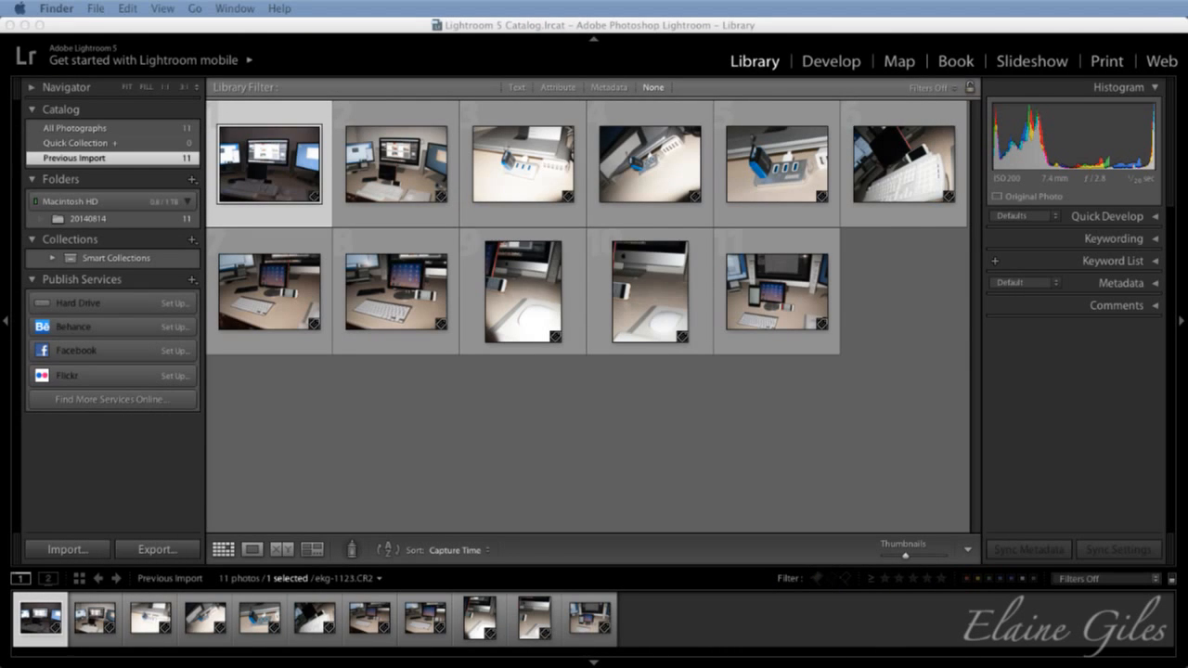
Step: Collapse the Catalog, Publish Services and Collections panels and show the 20140814 folder's photos
left_click(783, 31)
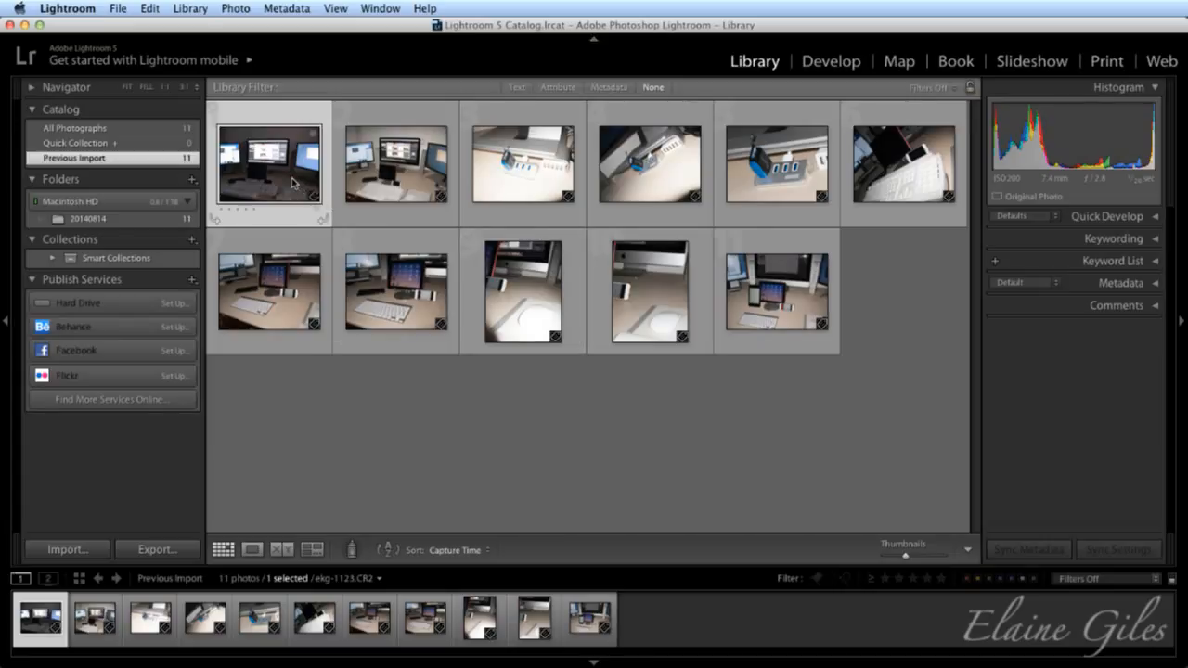
mouse_move(292, 182)
left_click(33, 110)
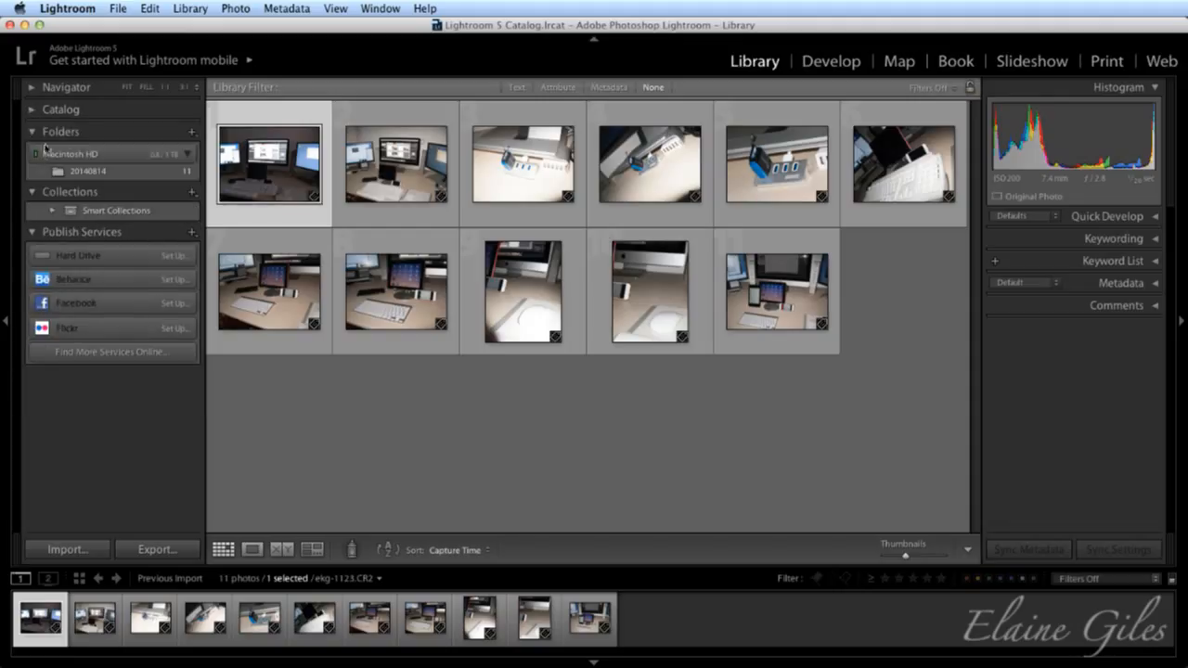
left_click(34, 231)
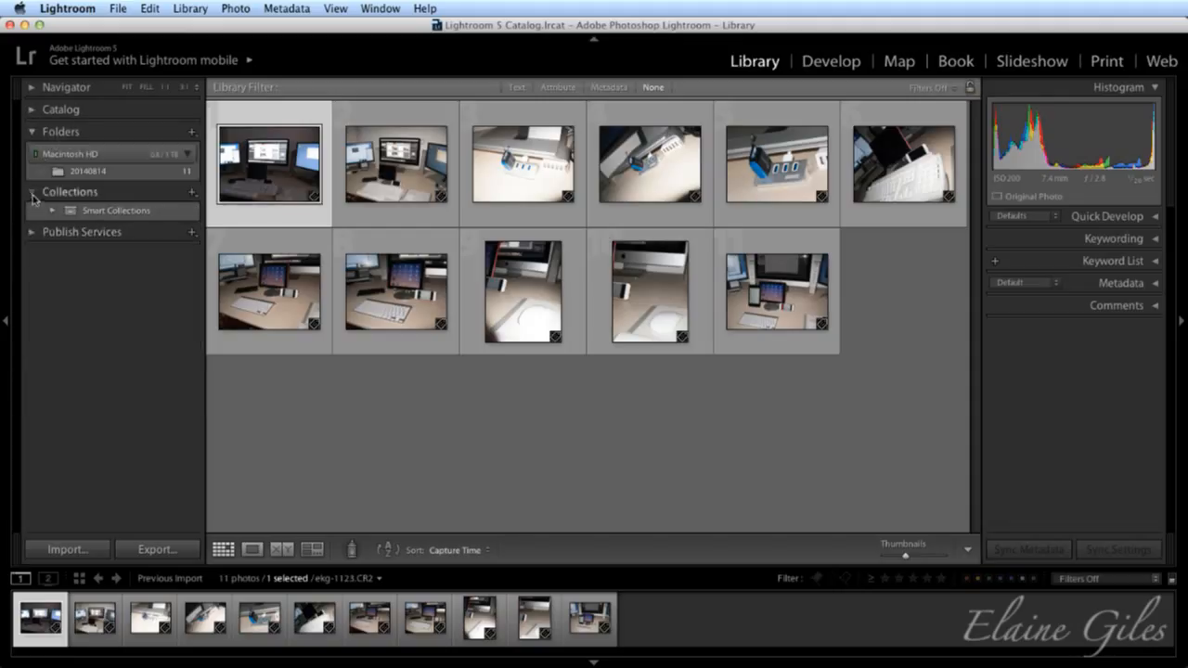
left_click(34, 191)
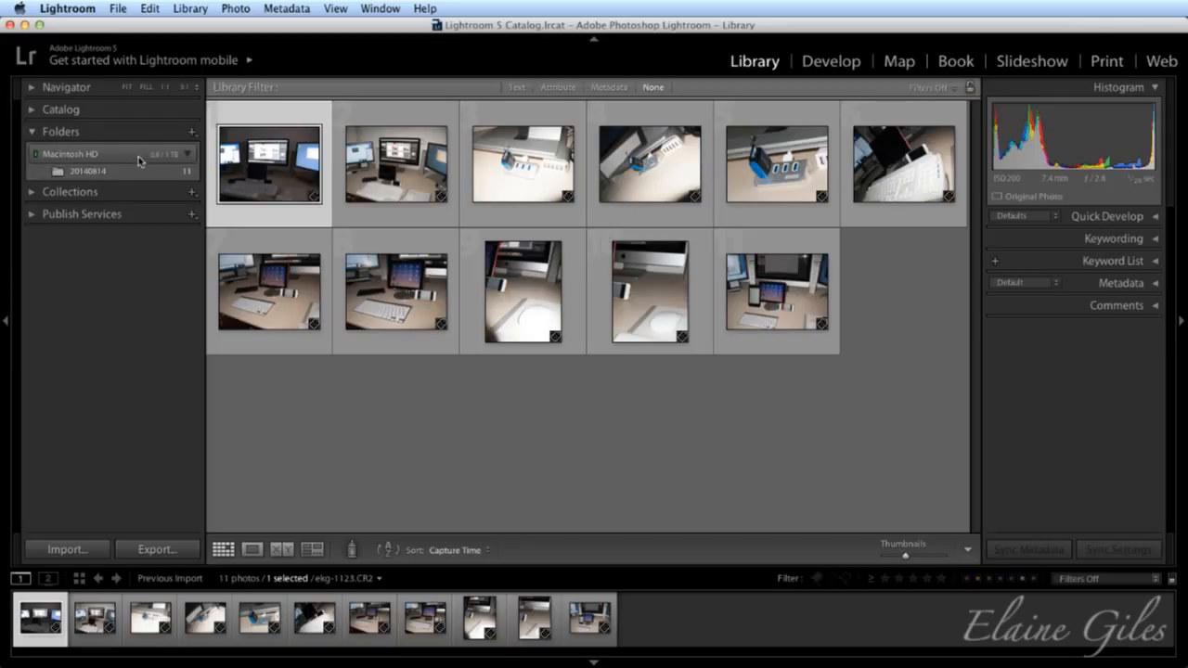
left_click(93, 171)
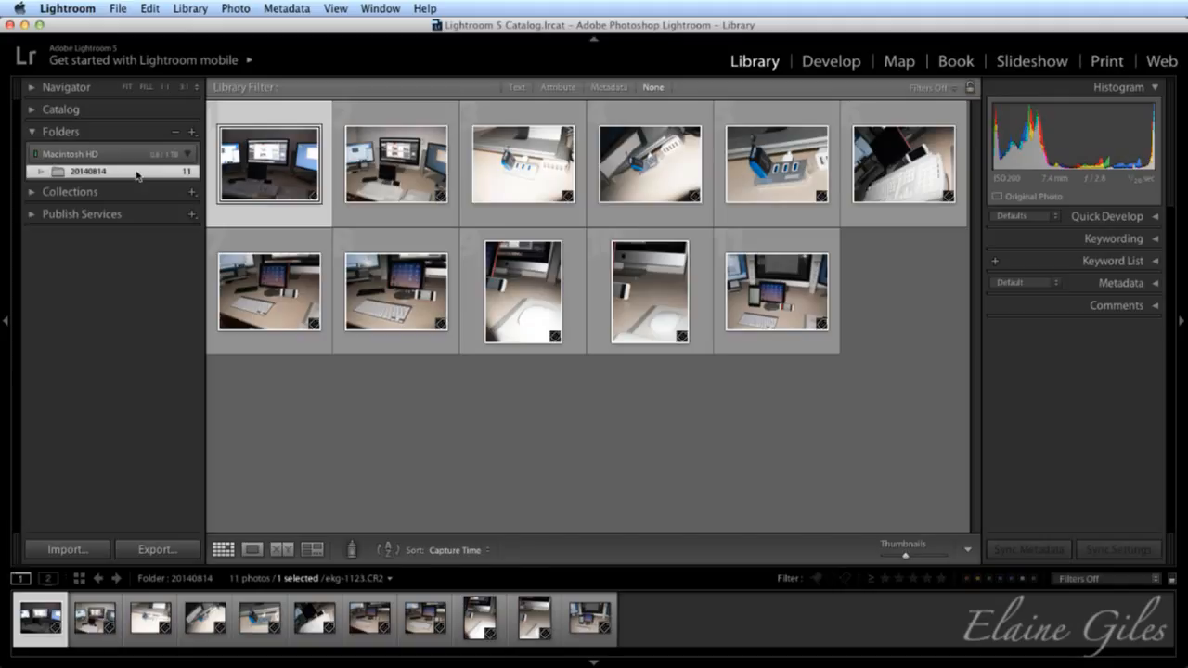
Step: Expand the Collections panel and briefly open and close the Smart Collections set
left_click(33, 194)
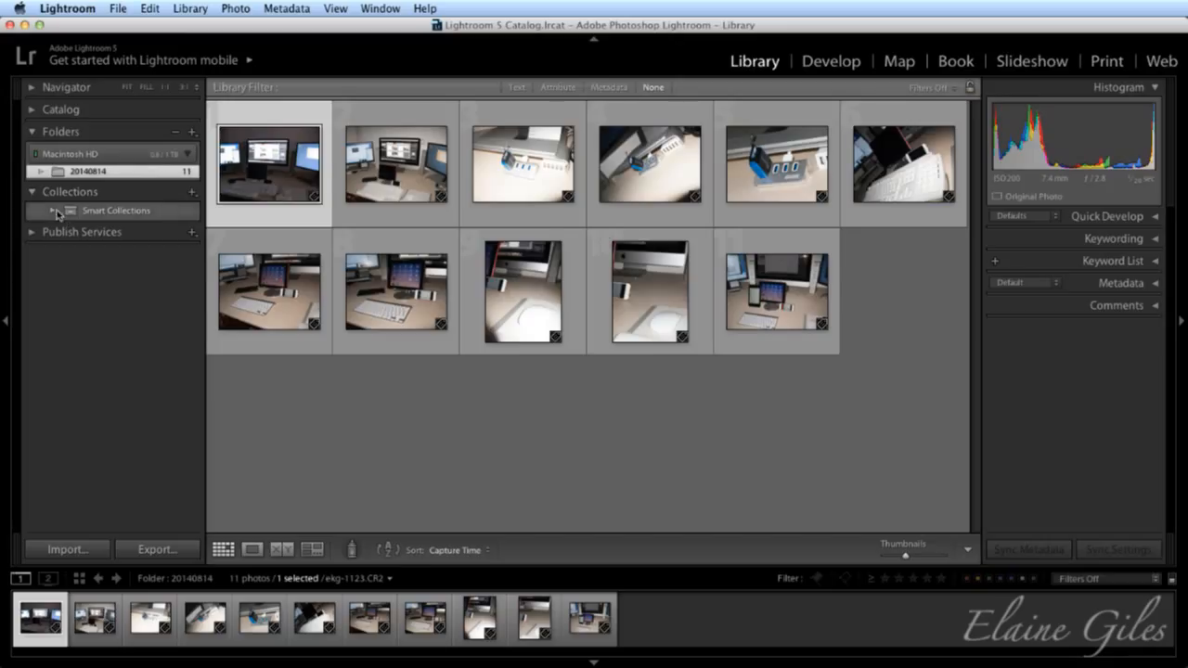
left_click(52, 210)
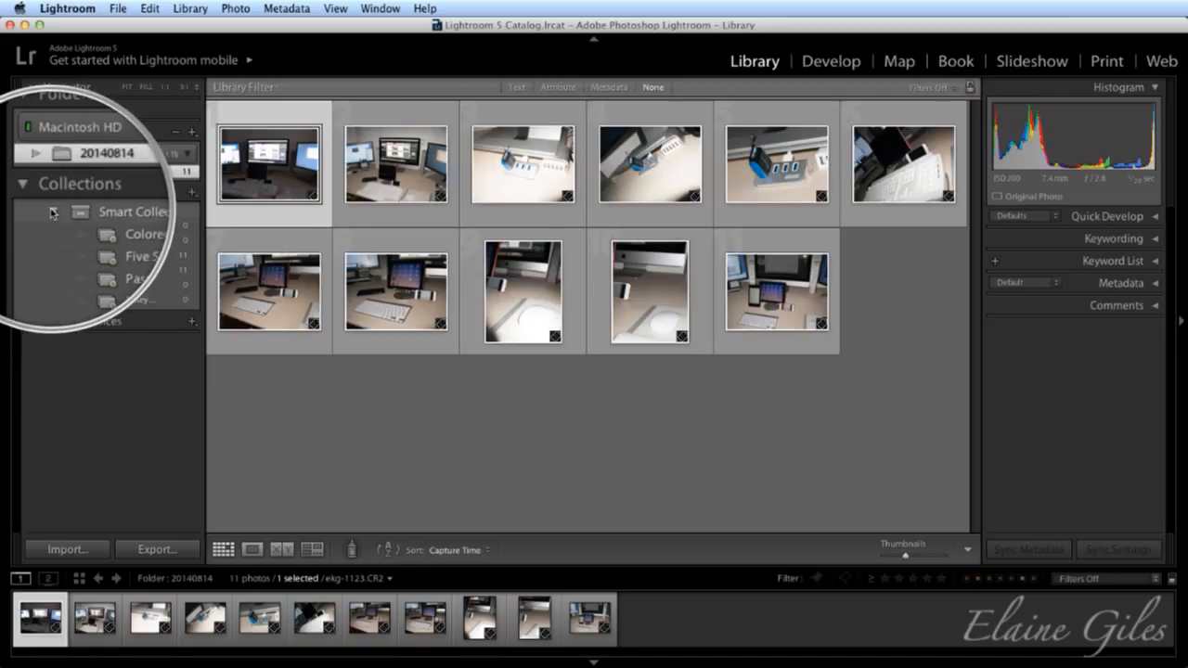
left_click(52, 210)
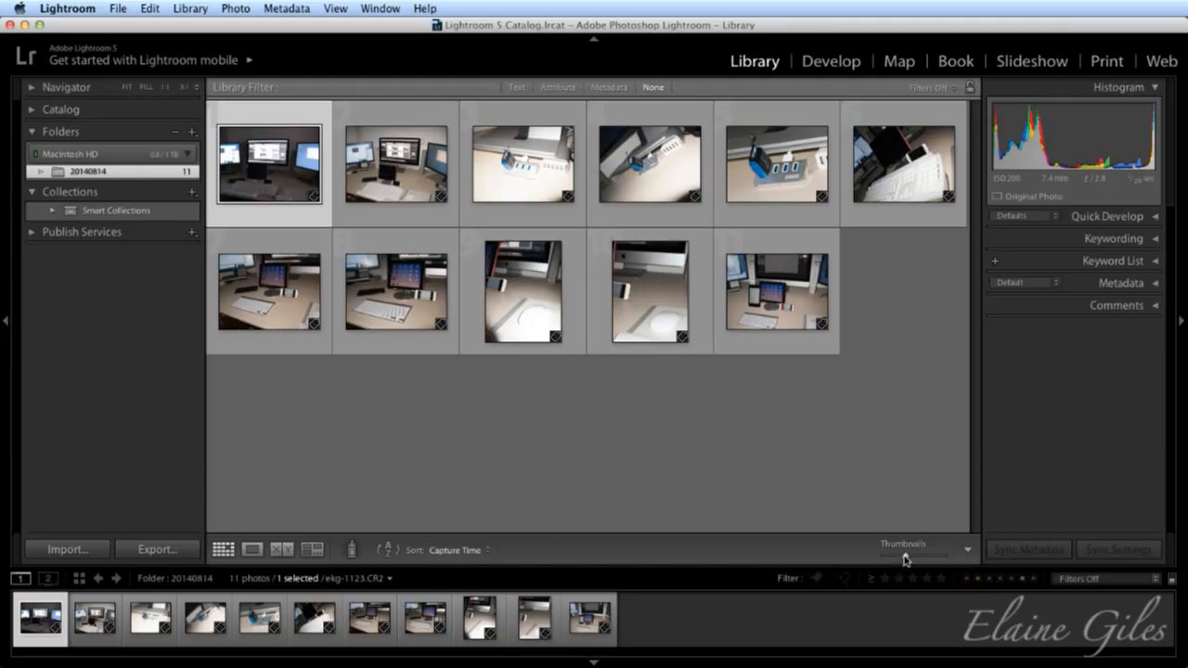
Step: Resize the grid thumbnails with the Thumbnails slider so exactly five photos fit per row
left_click_drag(906, 559, 918, 559)
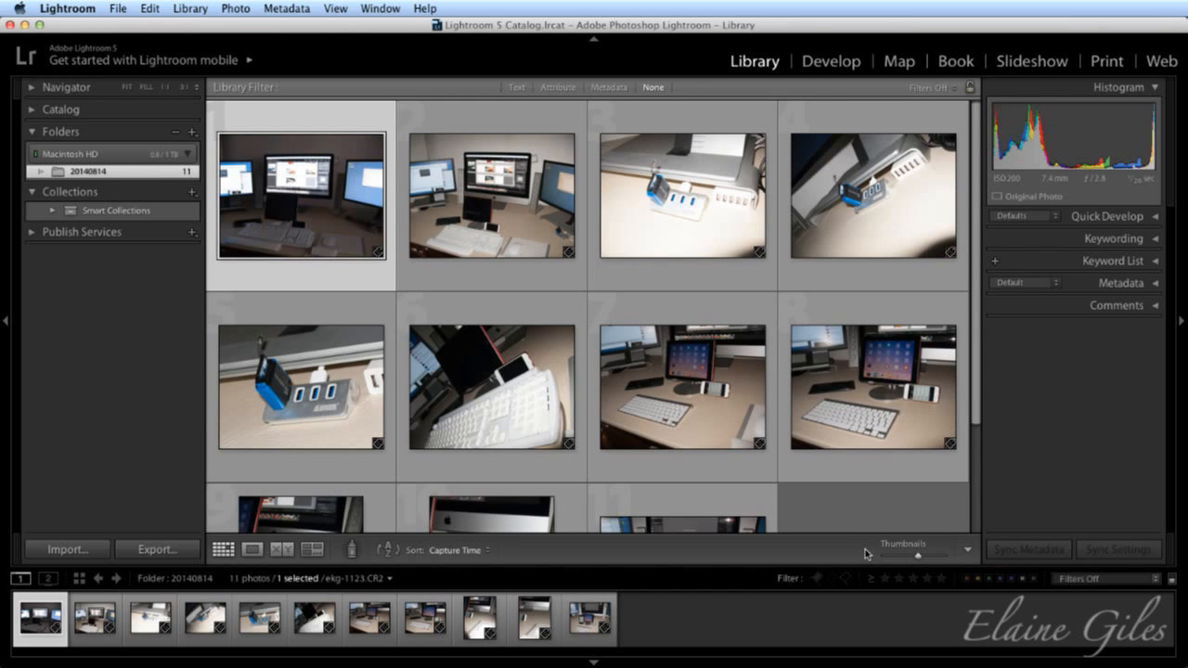
left_click_drag(916, 560, 909, 559)
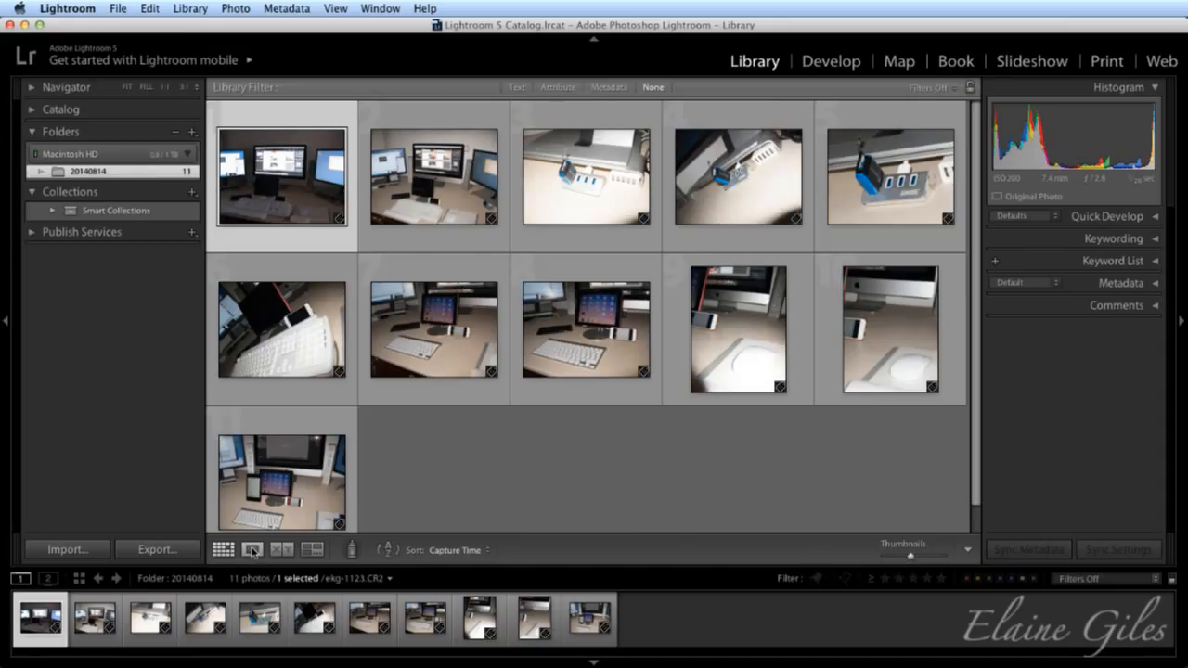
Step: In Loupe view, pick ekg-1123, 1124 and 1127 and reject ekg-1125 and 1126
left_click(252, 550)
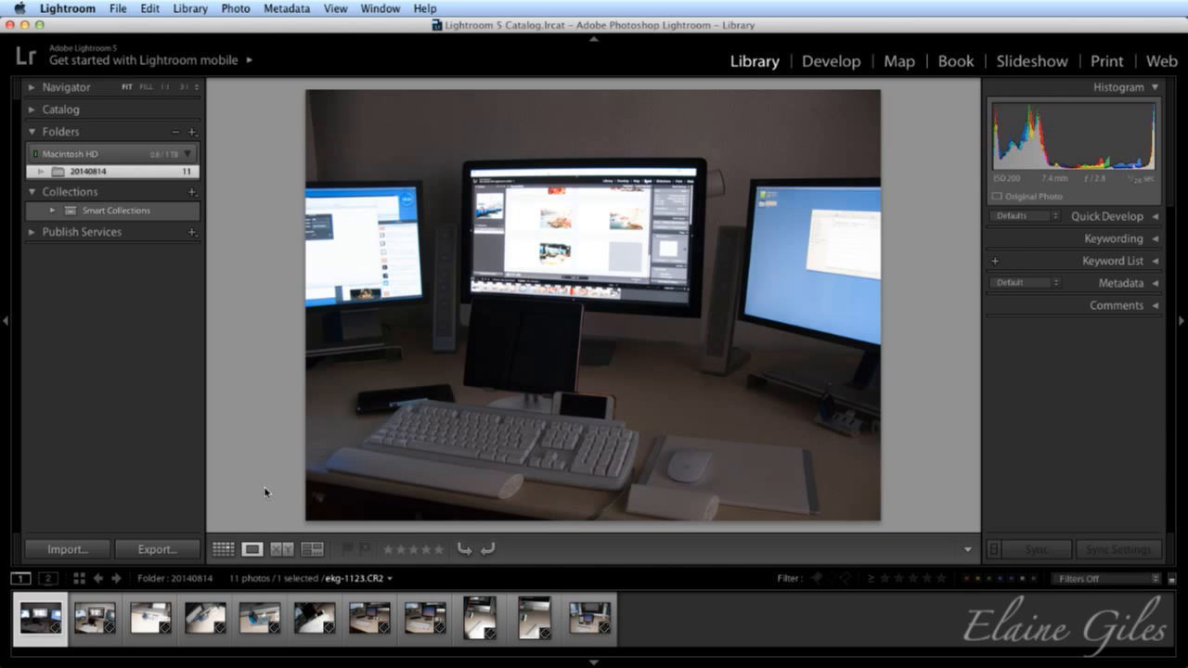
key("p")
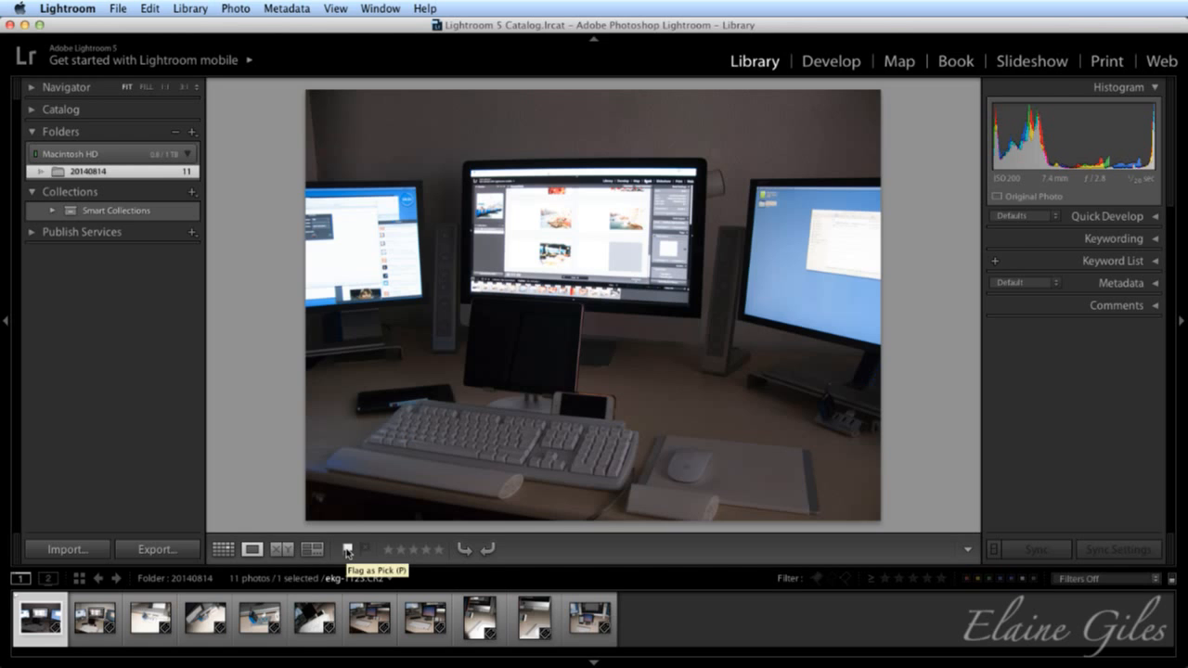
key("Right")
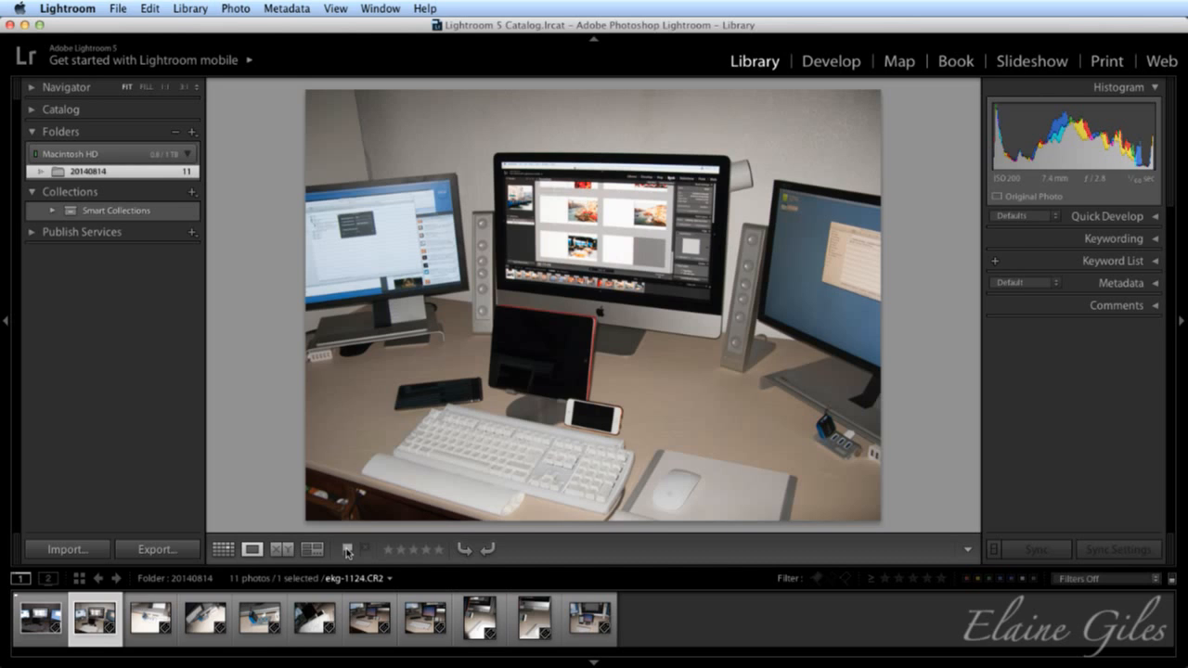
left_click(348, 551)
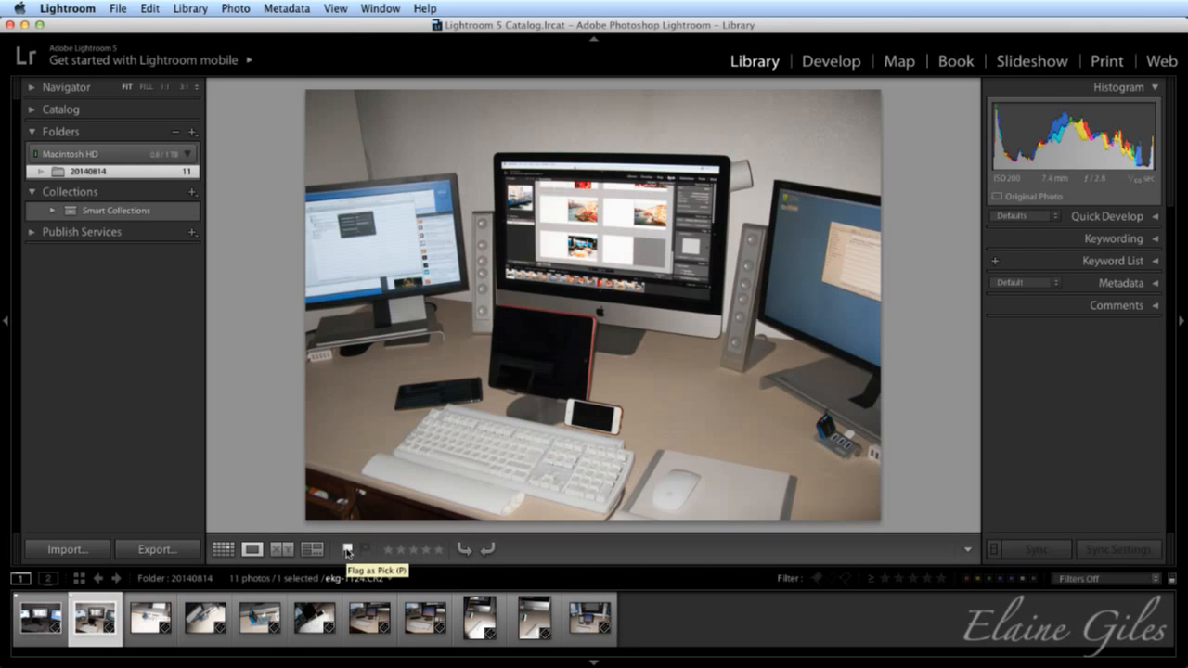
key("Right")
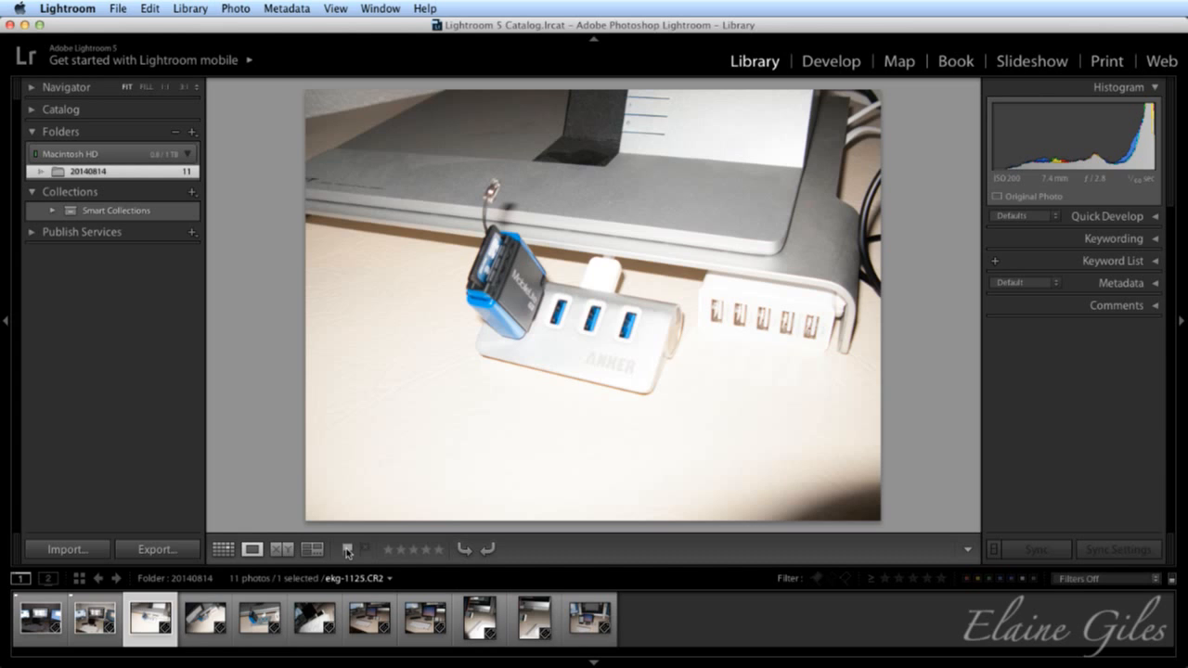
key("x")
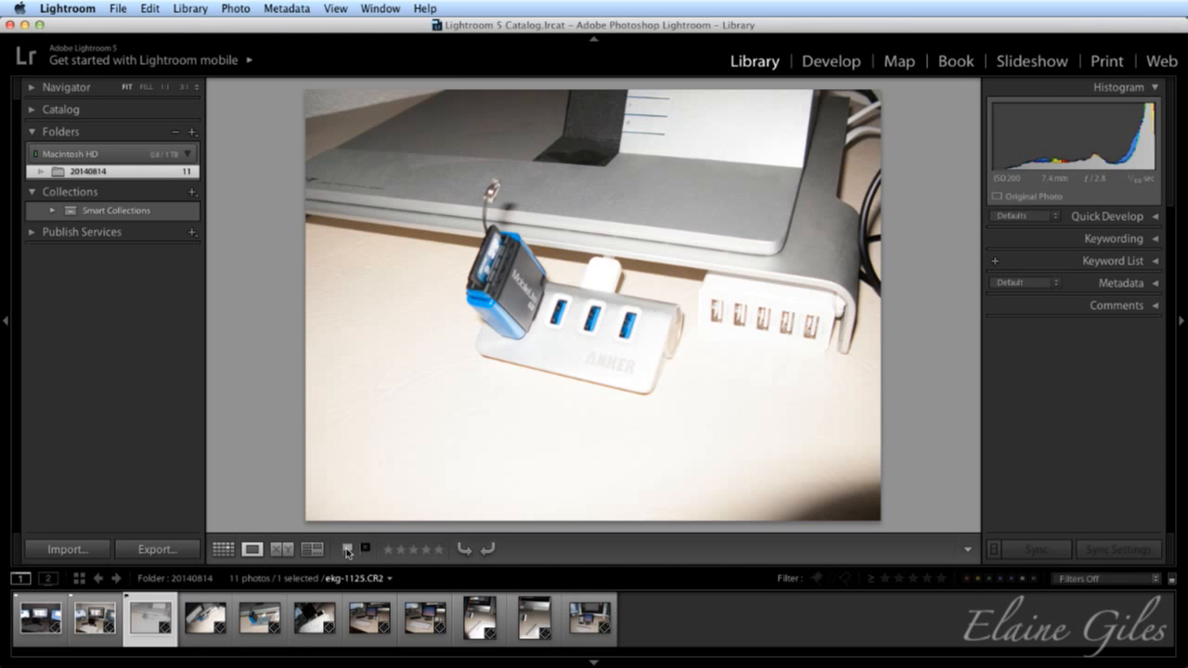
key("Right")
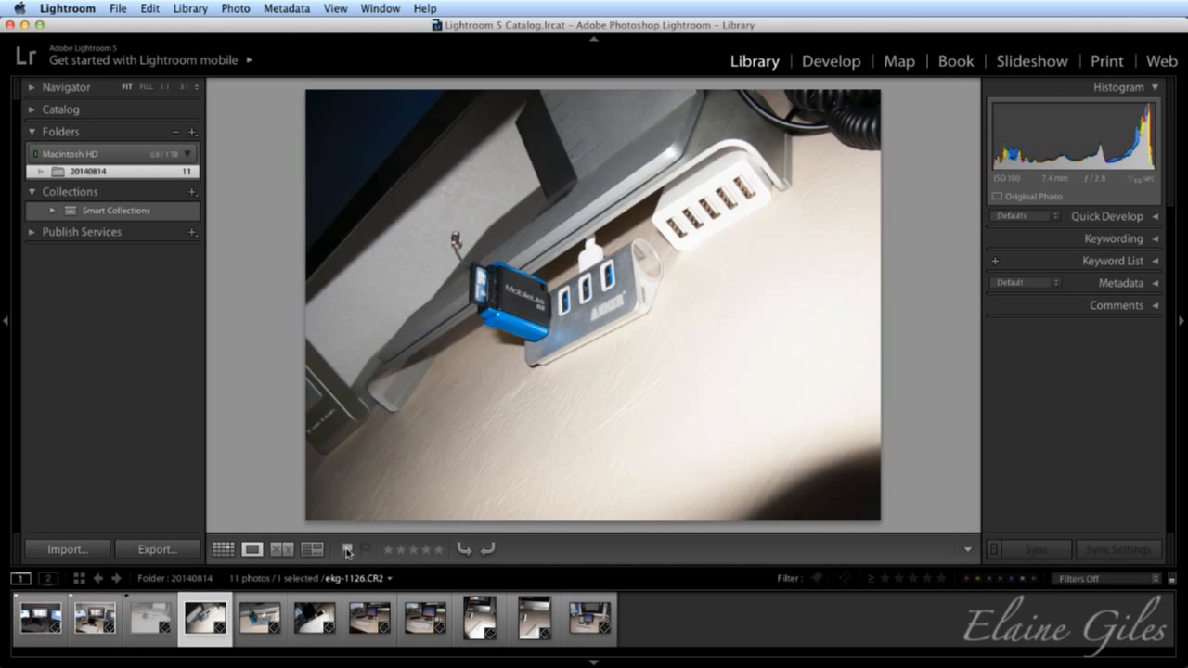
key("x")
key("Right")
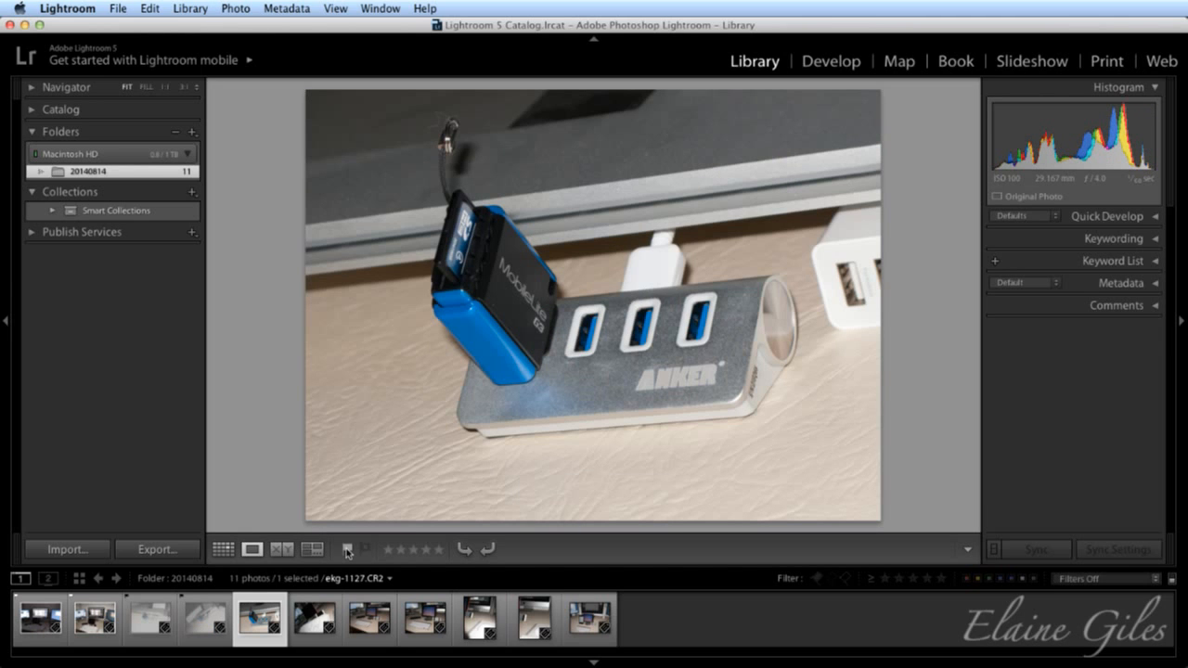
key("p")
key("Right")
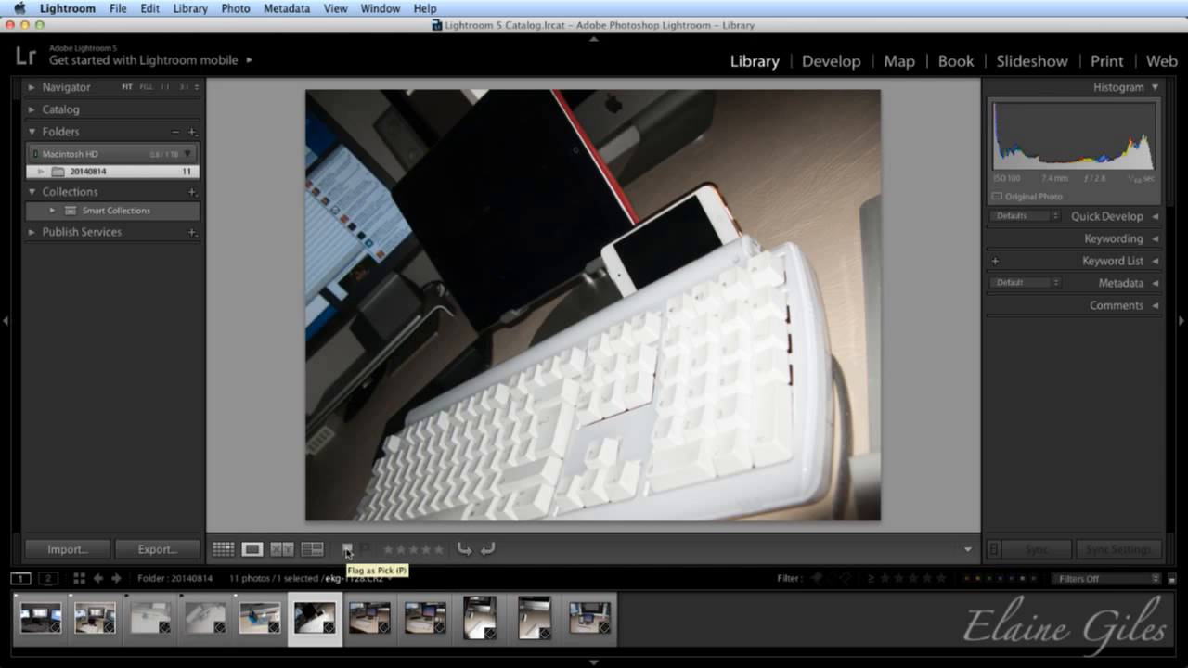
Step: Reject ekg-1128, 1130, 1131 and 1132, and flag ekg-1129 and 1133 as picks
key("x")
key("Right")
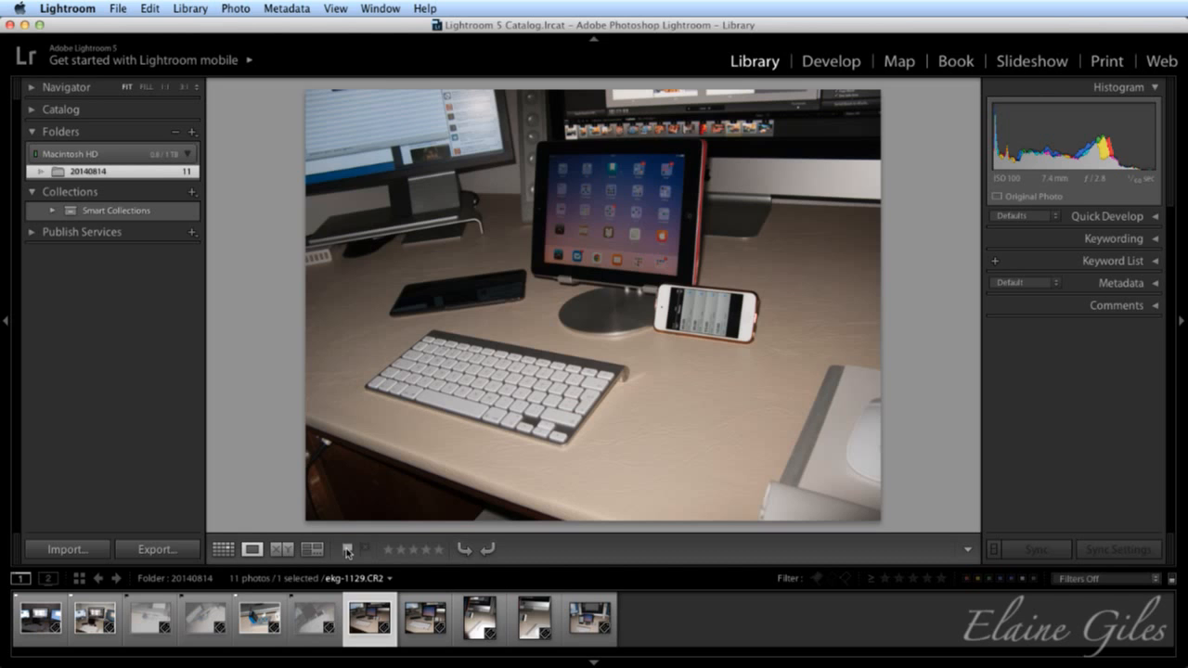
key("p")
key("Right")
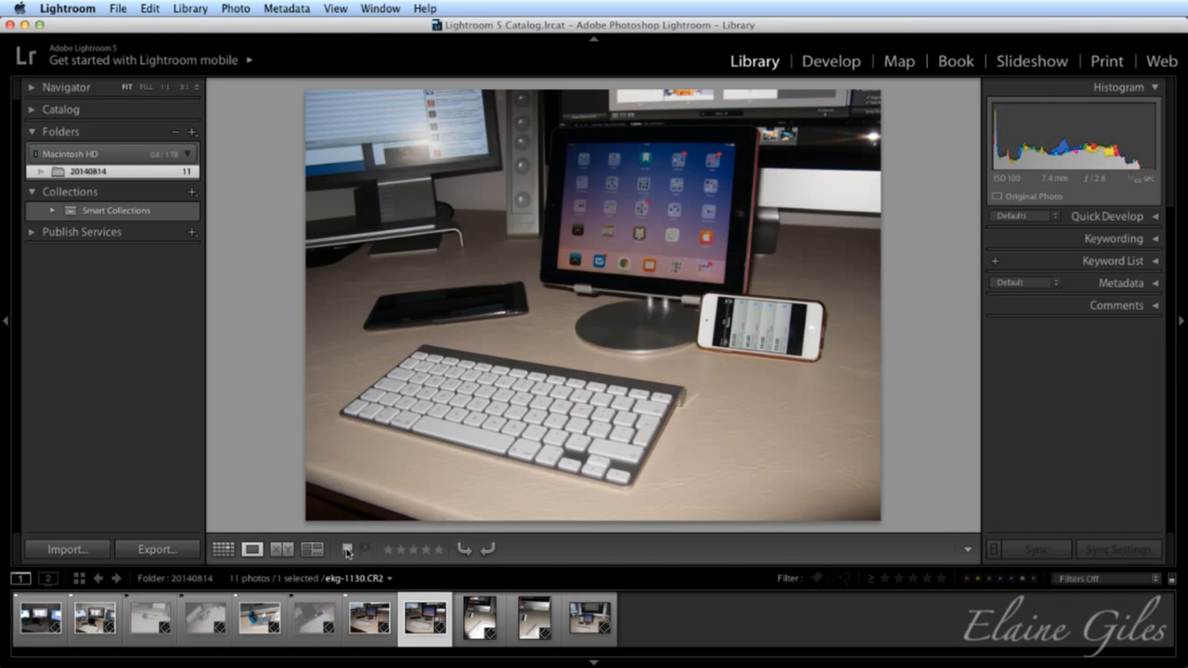
key("x")
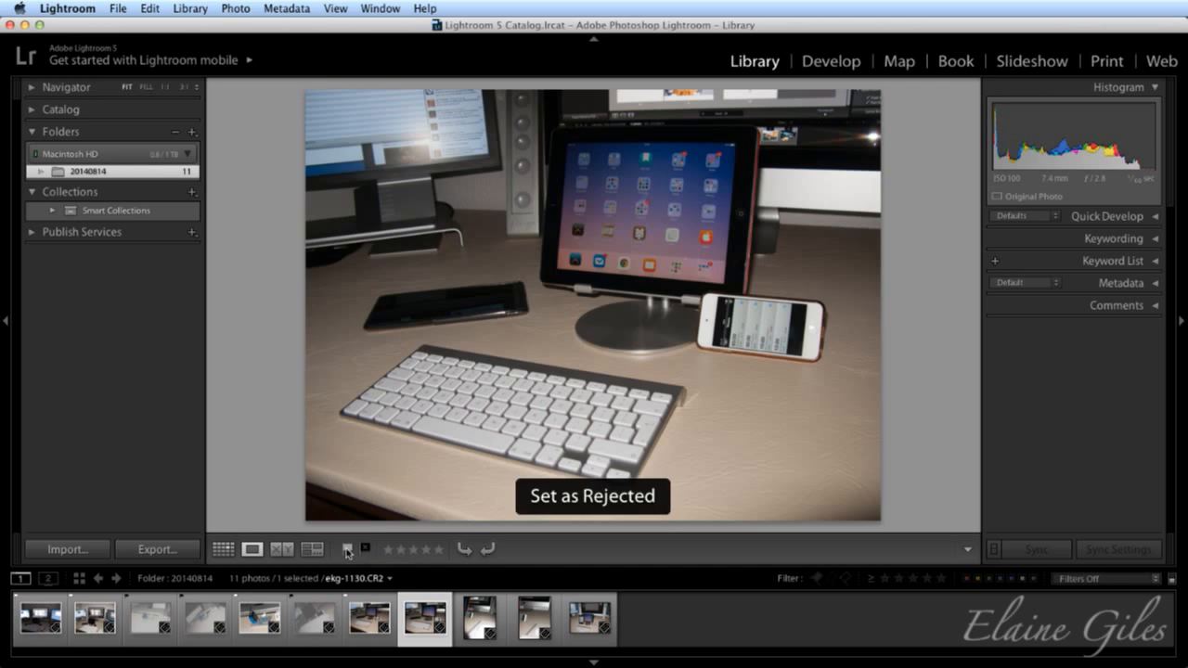
key("Right")
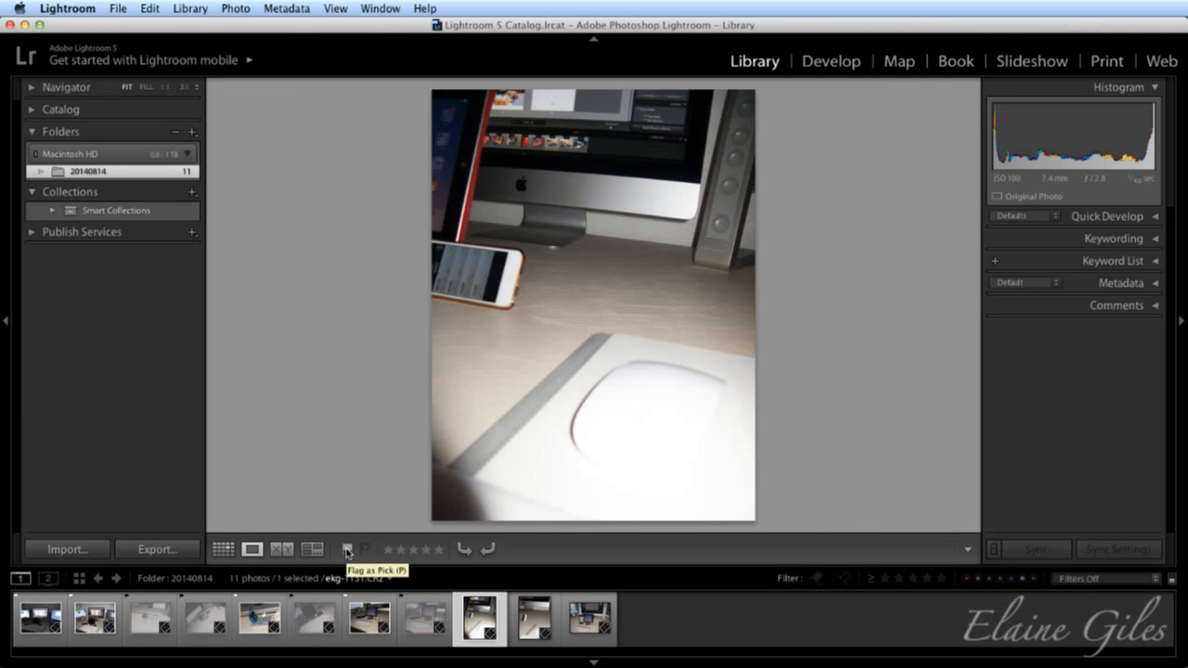
key("x")
key("Right")
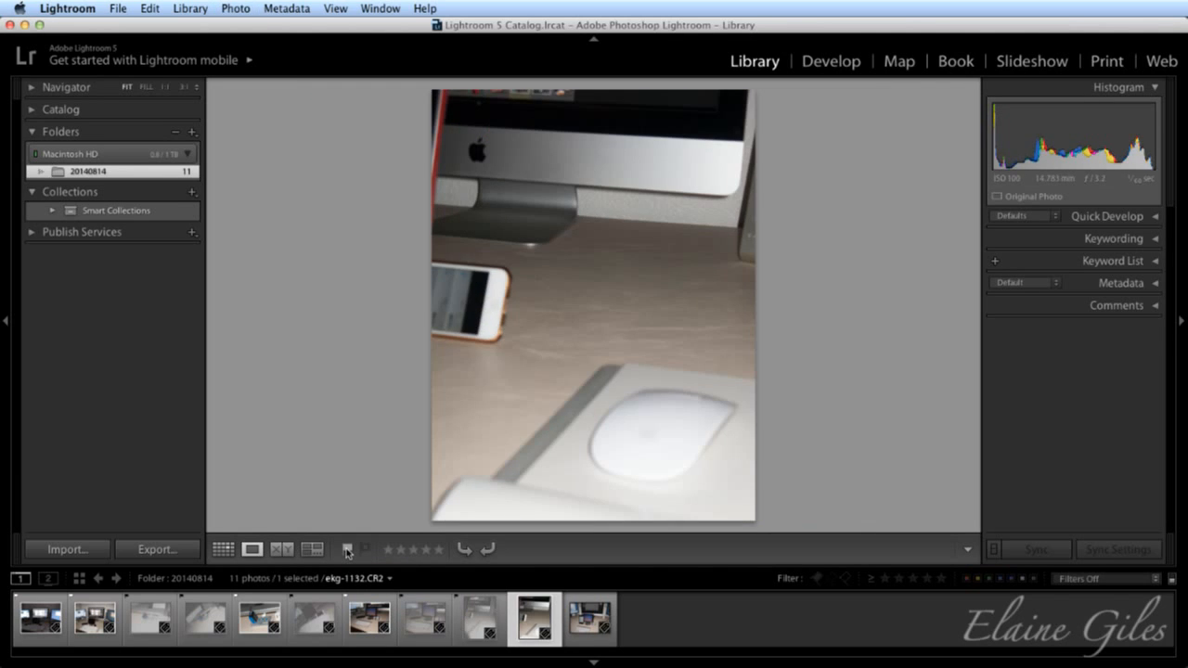
key("x")
key("Right")
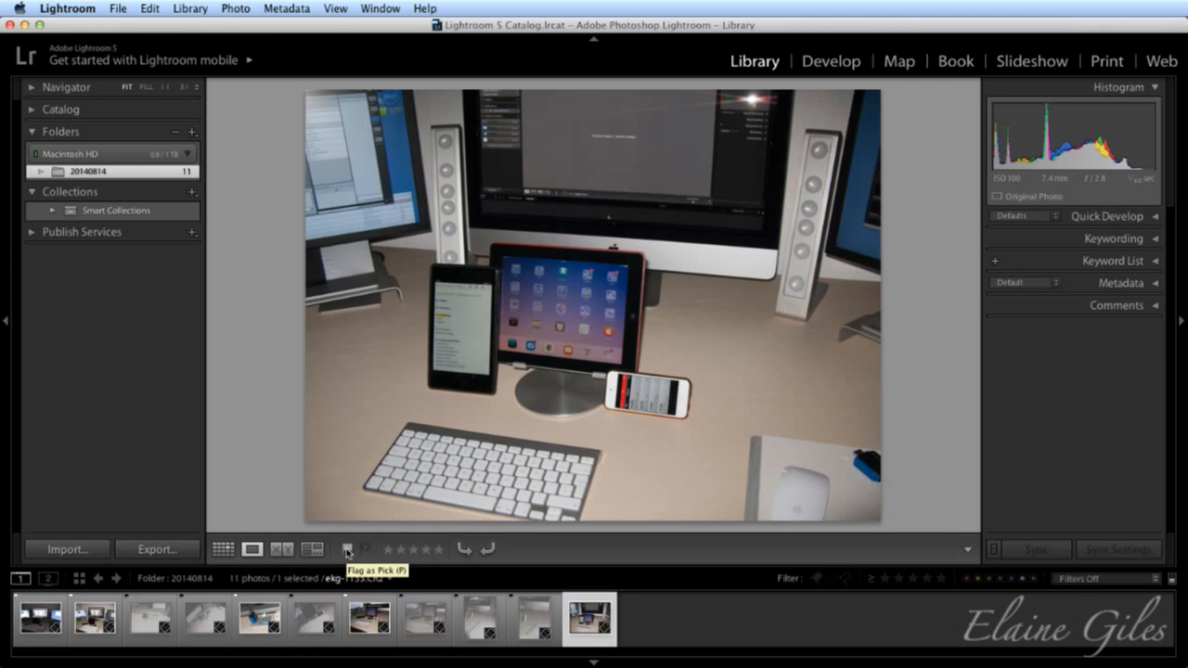
key("p")
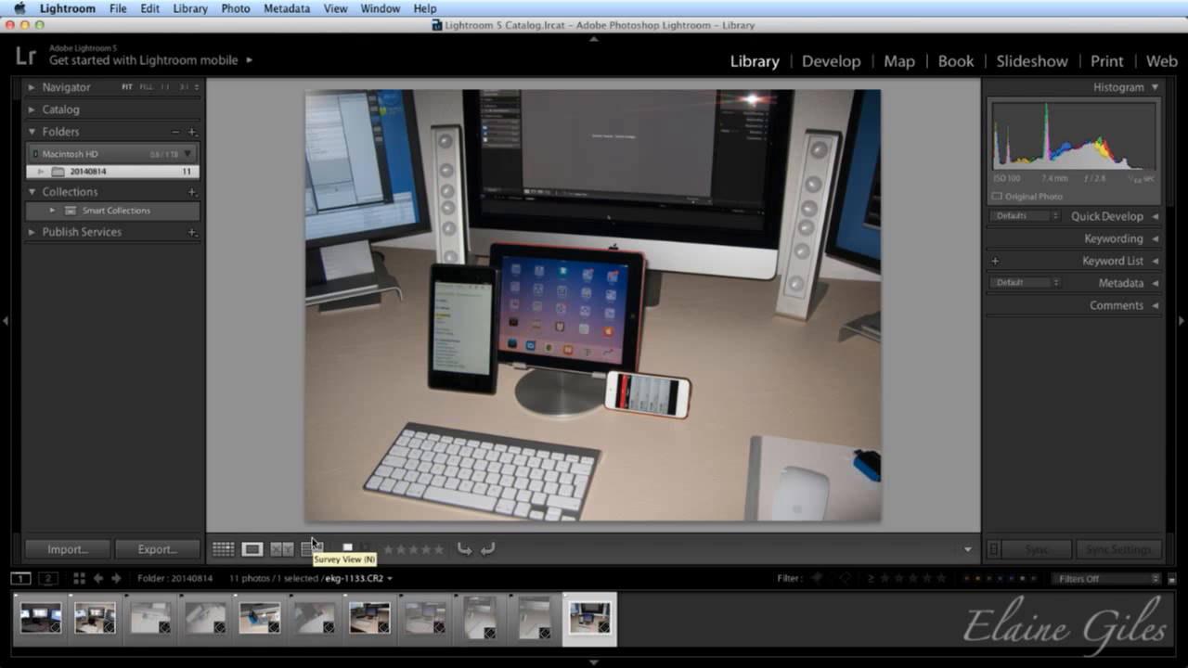
Step: List the Smart Collections, then open ekg-1133.CR2 in the Develop module
left_click(53, 212)
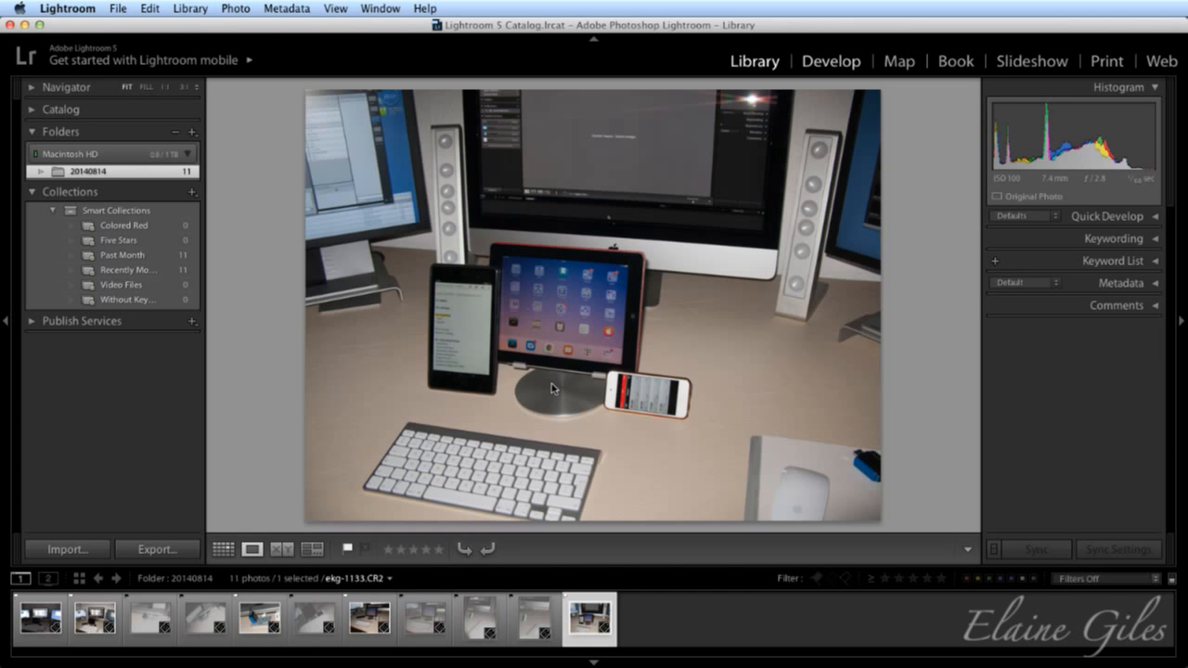
key("d")
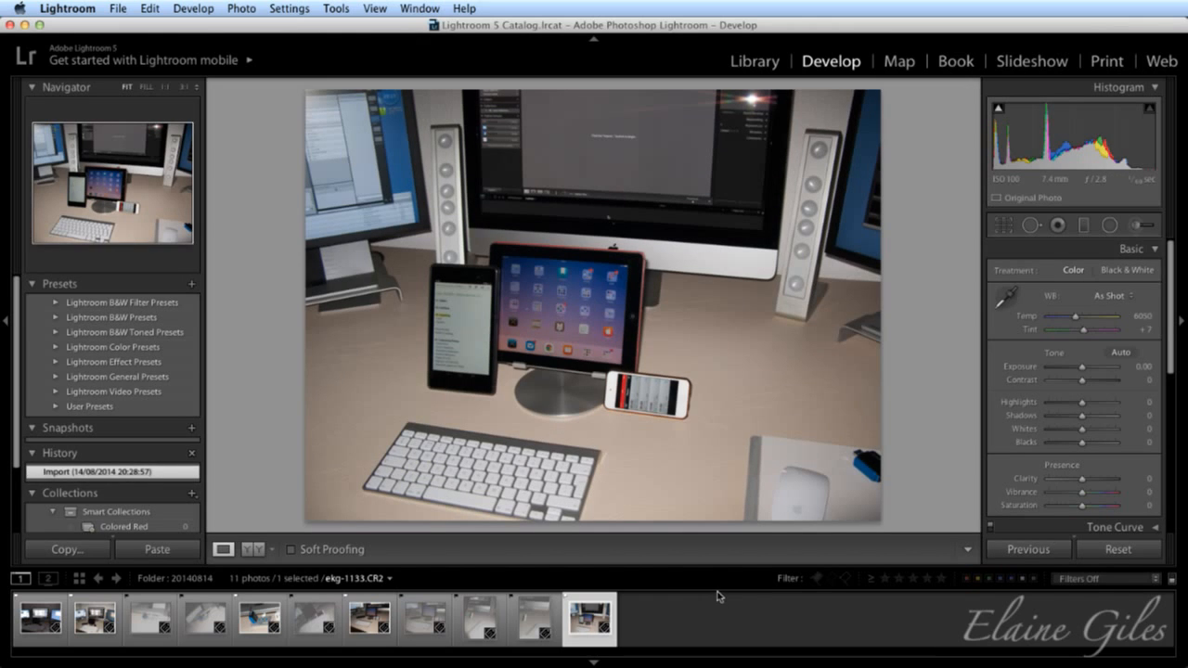
Step: Filter the filmstrip to the 5 flagged picks, then bring the Finder Desktop window forward
left_click(816, 578)
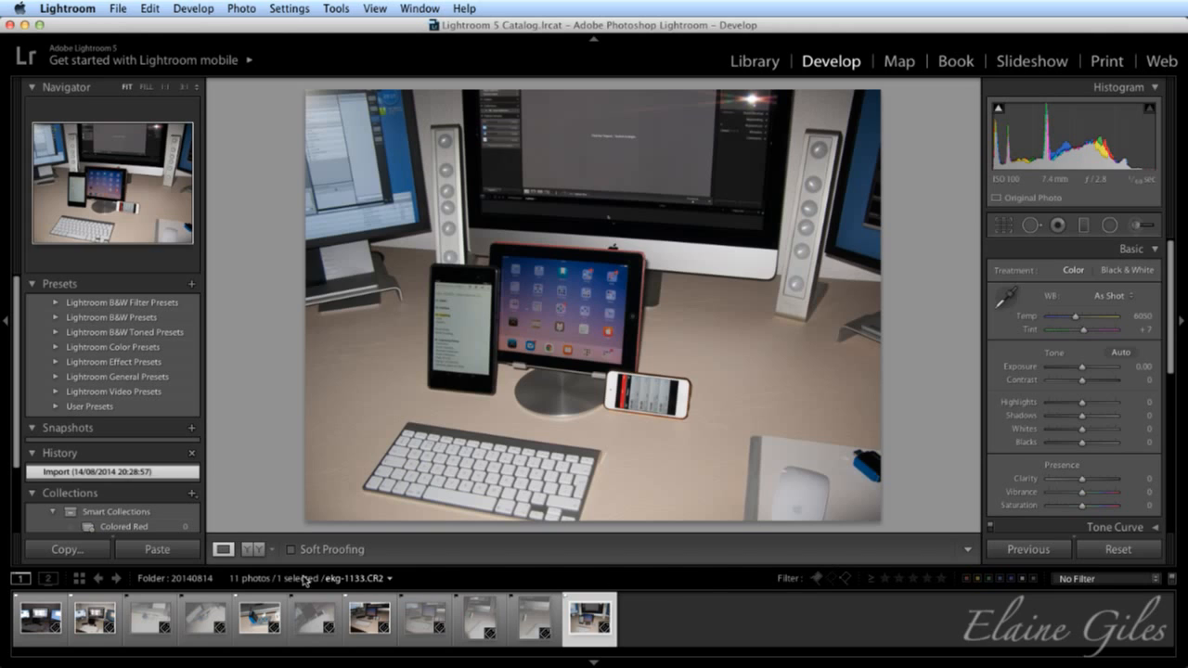
left_click(817, 579)
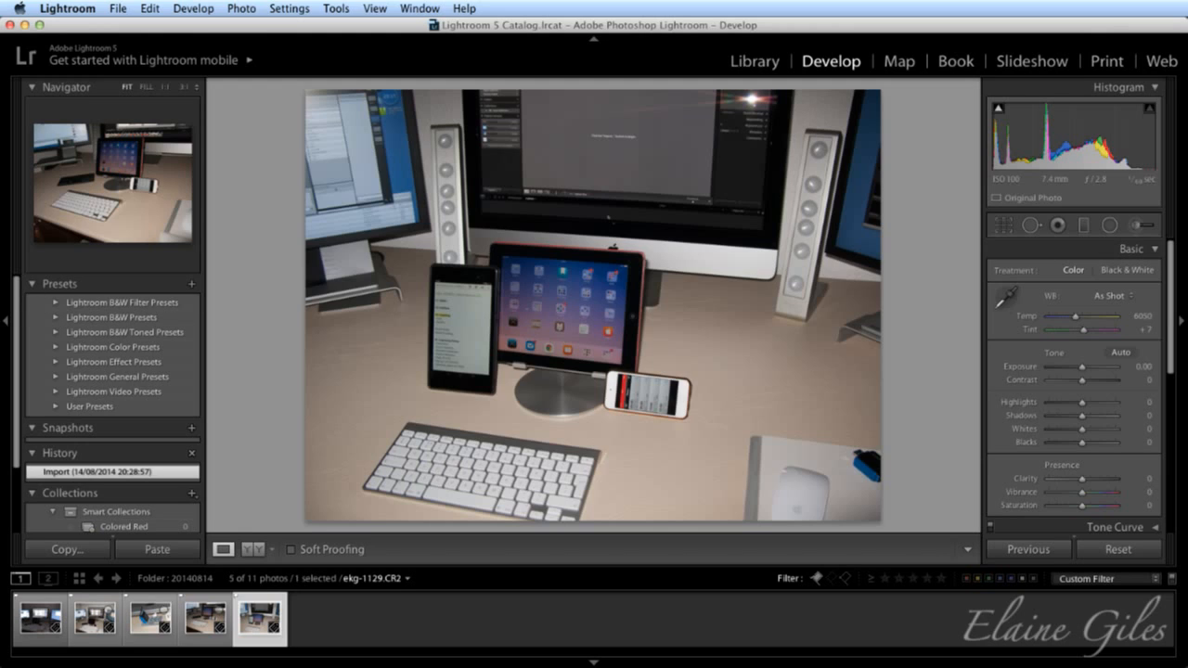
key("super+comma")
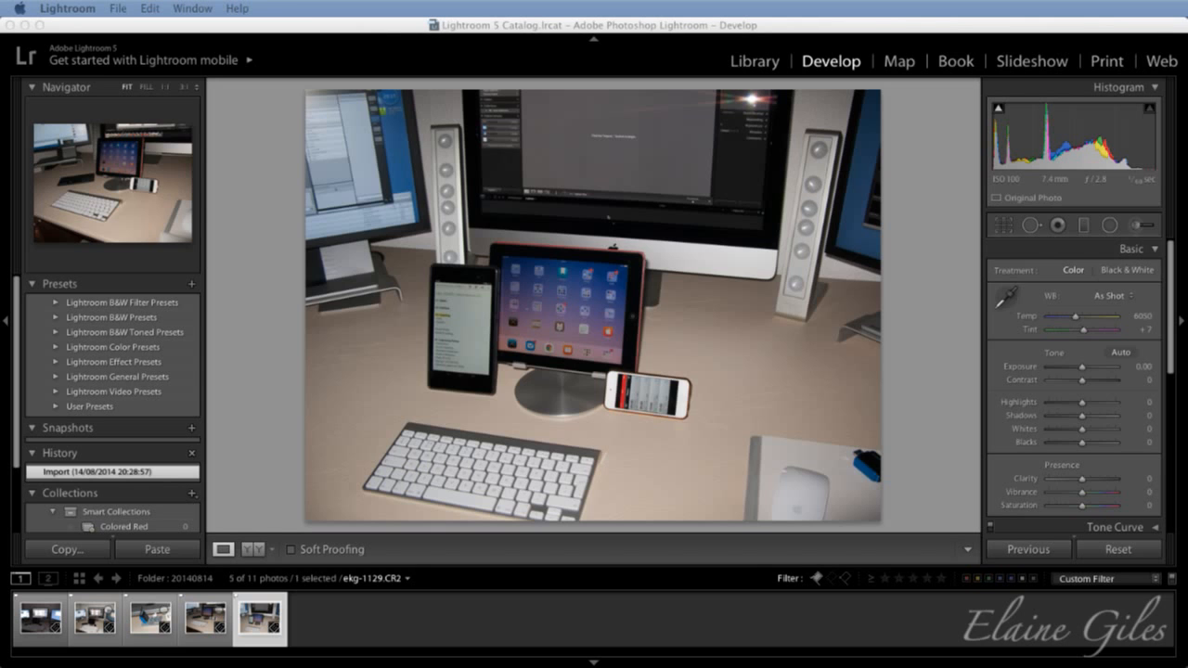
left_click_drag(575, 664, 666, 34)
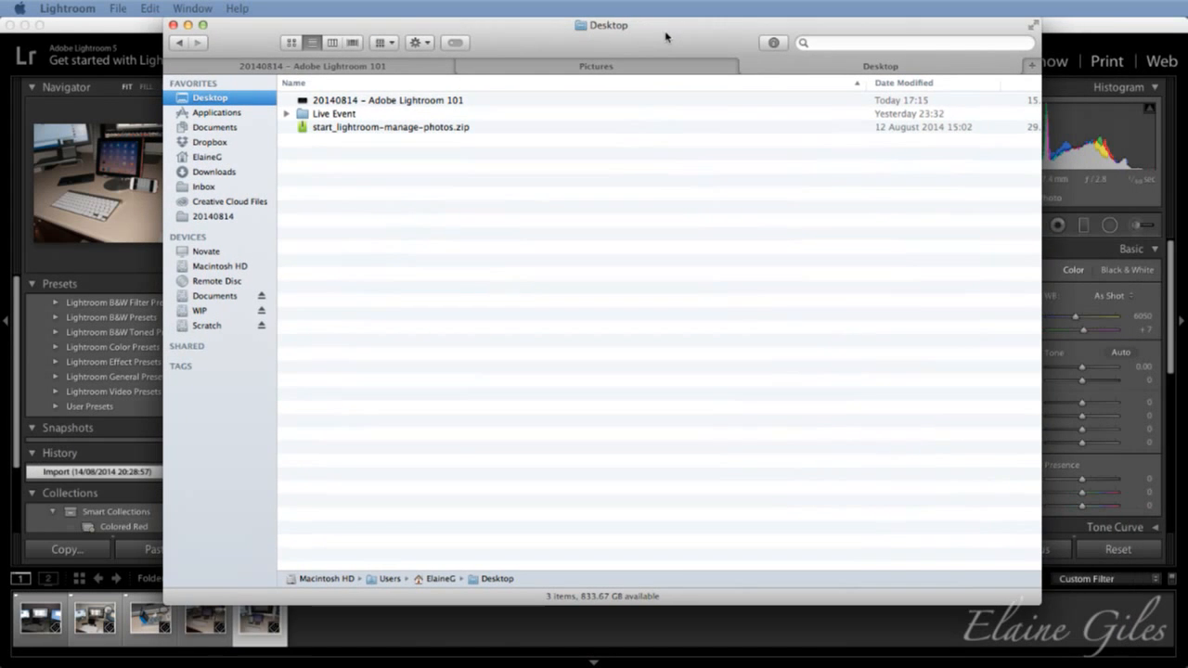
Step: Unzip start_lightroom-manage-photos.zip and list the DNG files in Start Lightroom Sample Photos
left_click(371, 131)
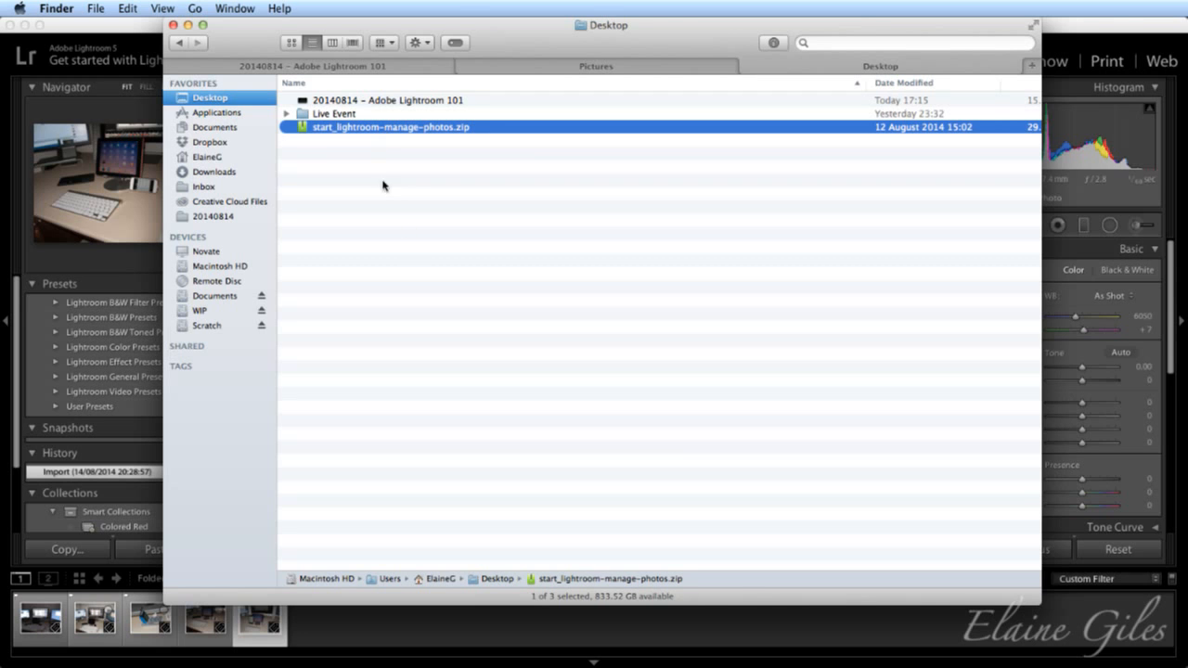
key("super+o")
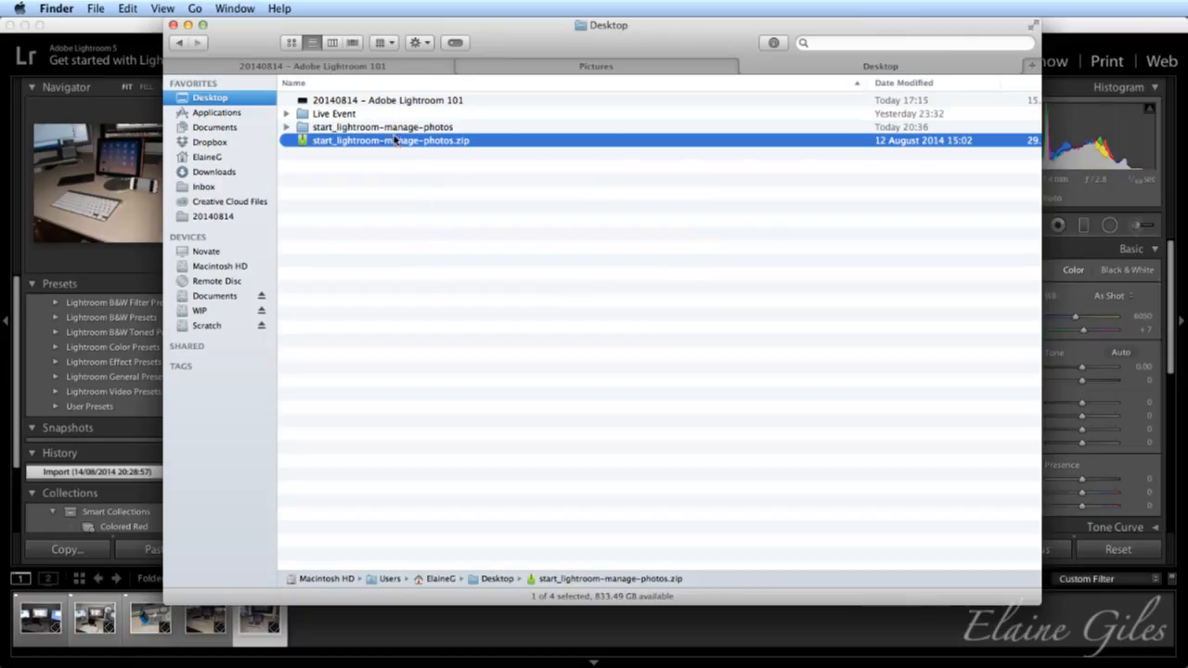
double_click(397, 127)
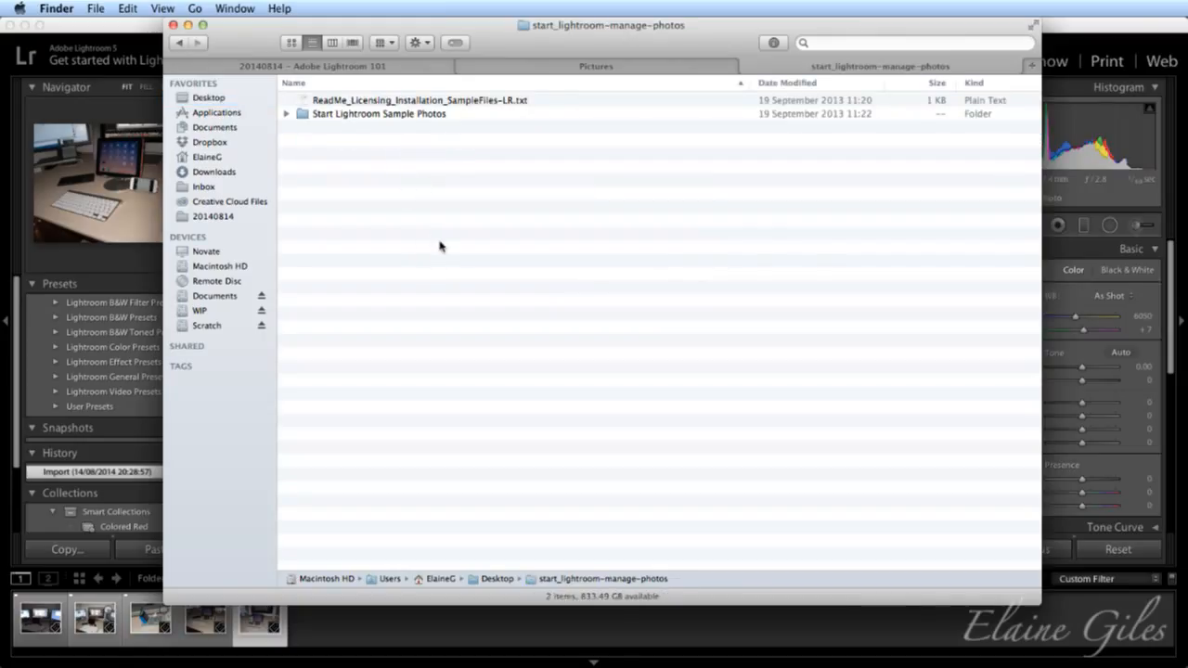
left_click(285, 114)
left_click(463, 107)
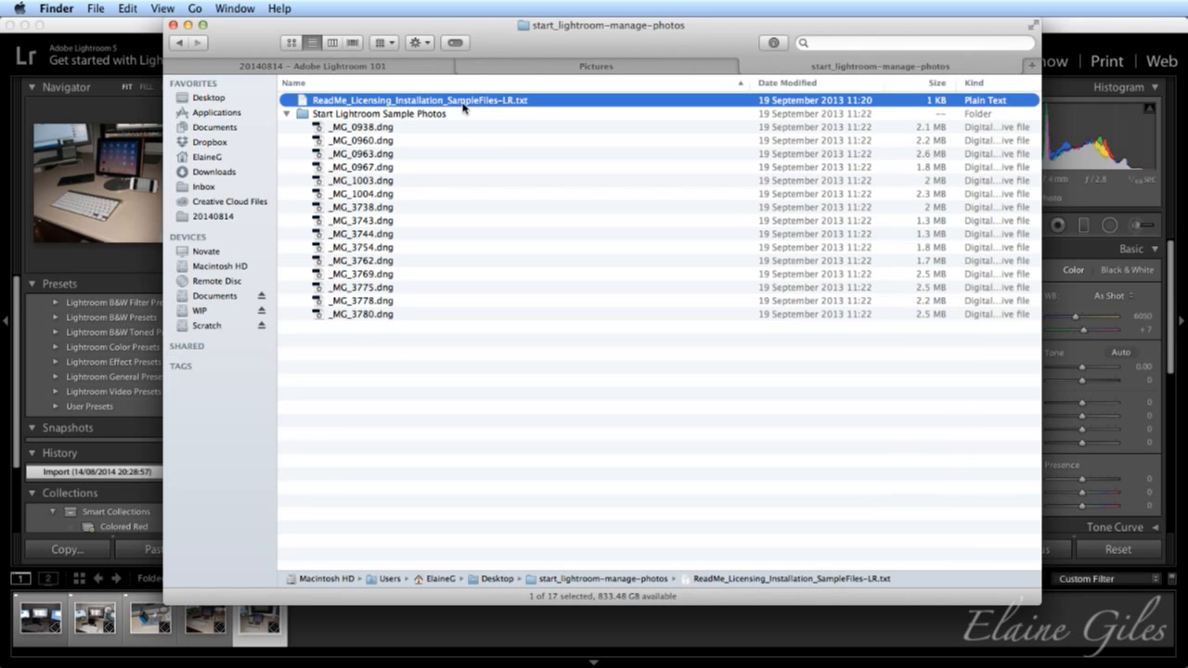
left_click(401, 129)
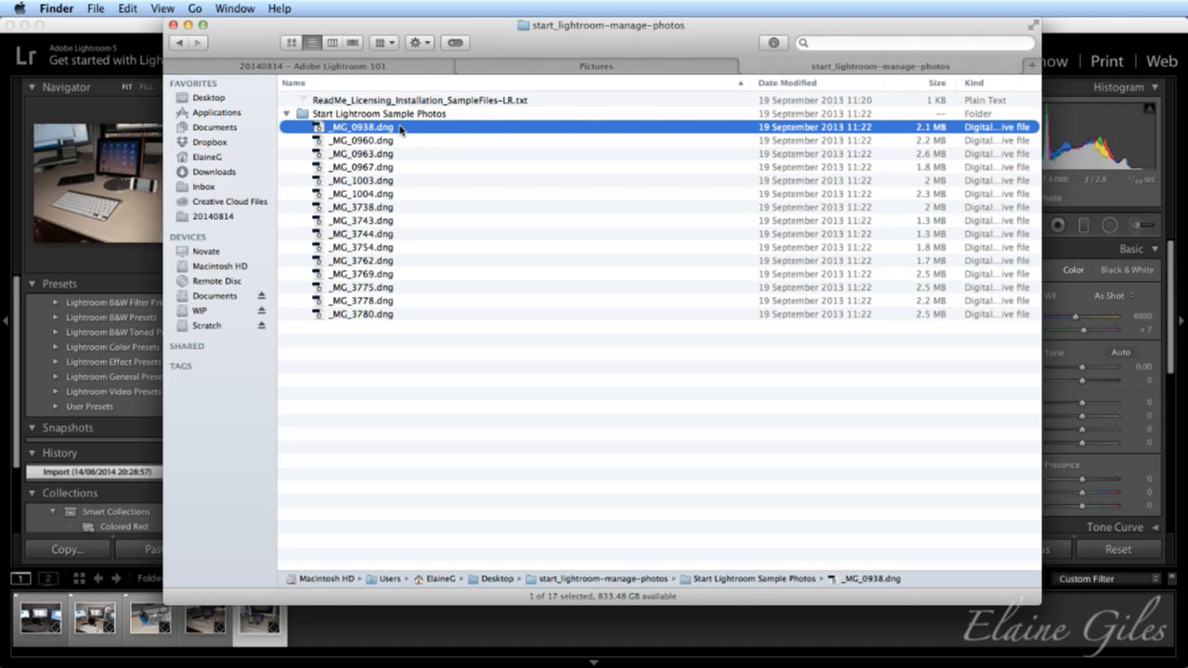
left_click(391, 315)
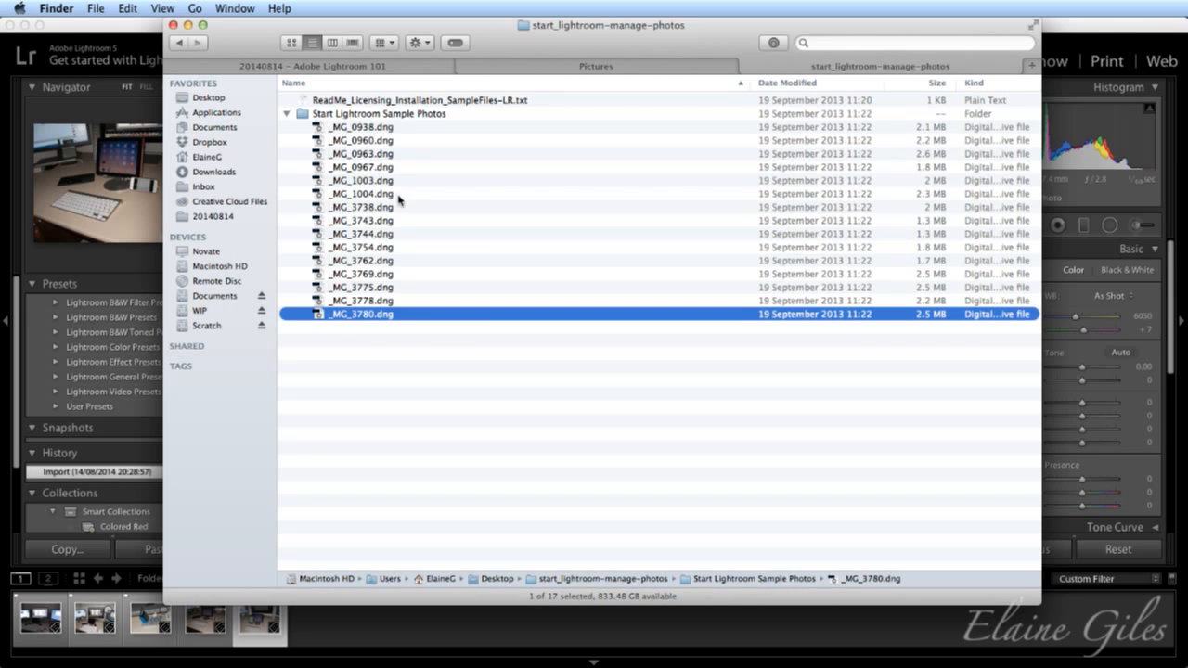
left_click(400, 129)
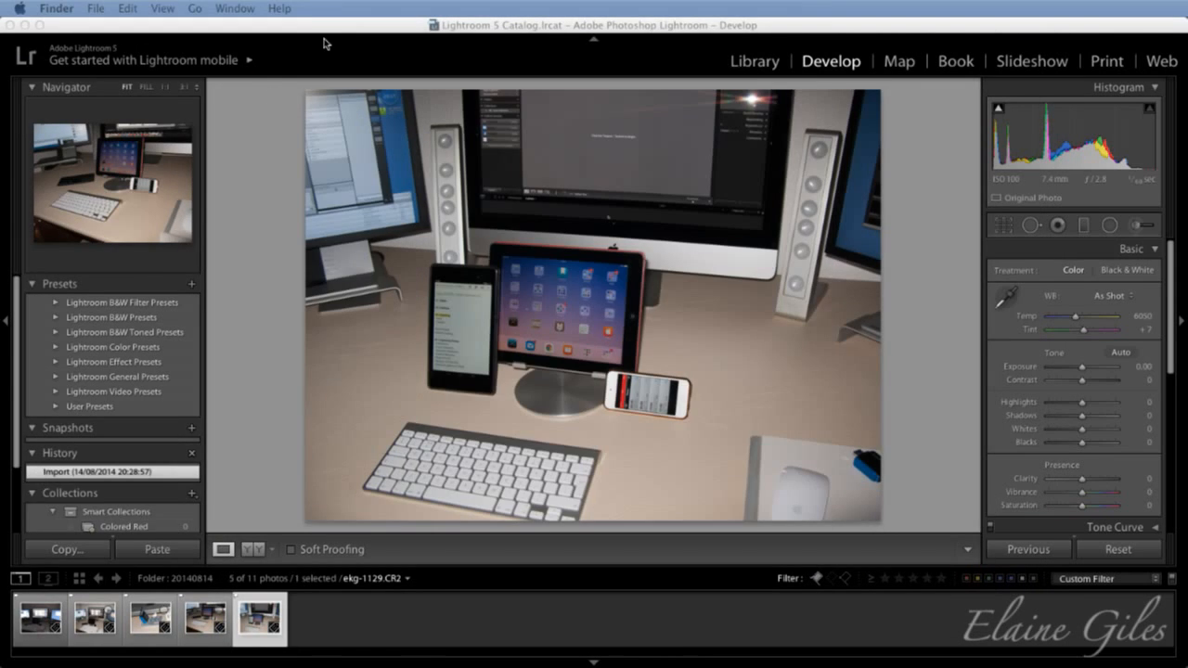
Step: Switch back to the Lightroom window
left_click(307, 27)
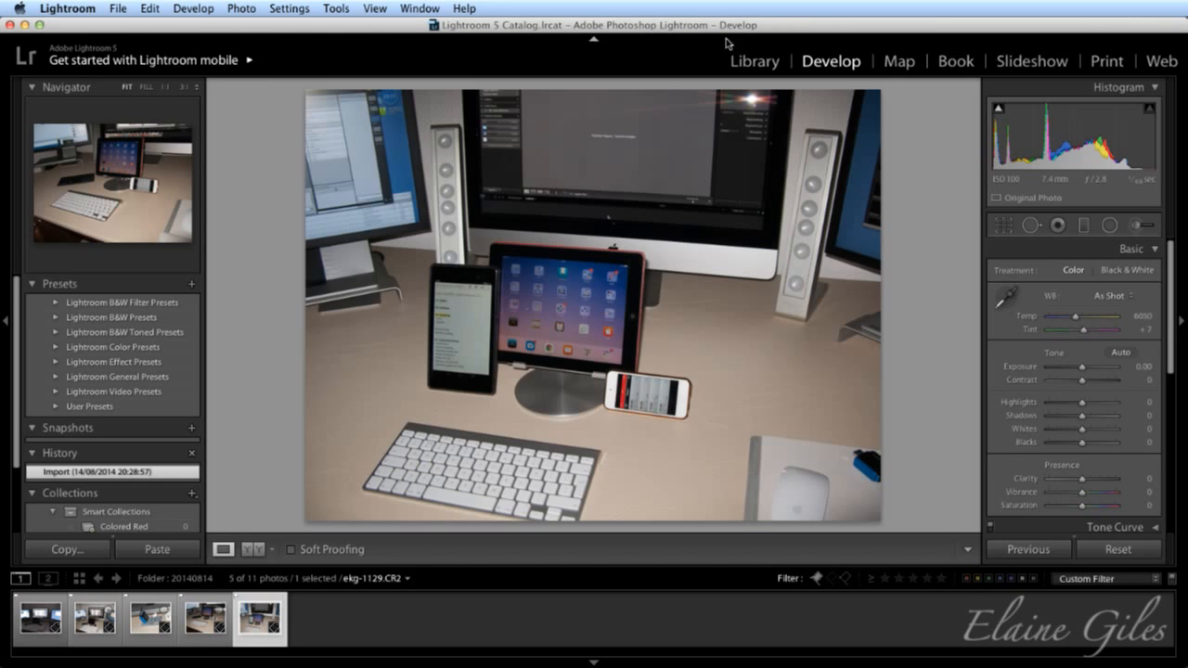
Step: Import the 15 photos from Start Lightroom Sample Photos, copying them into Pictures by date
key("e")
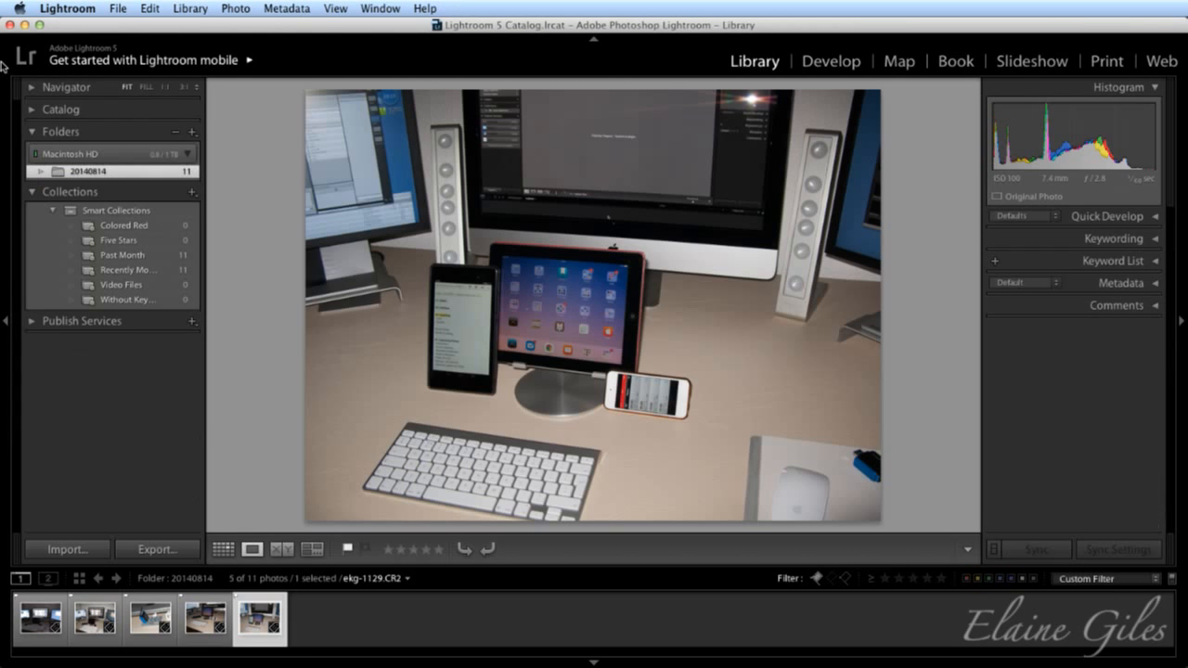
left_click(122, 9)
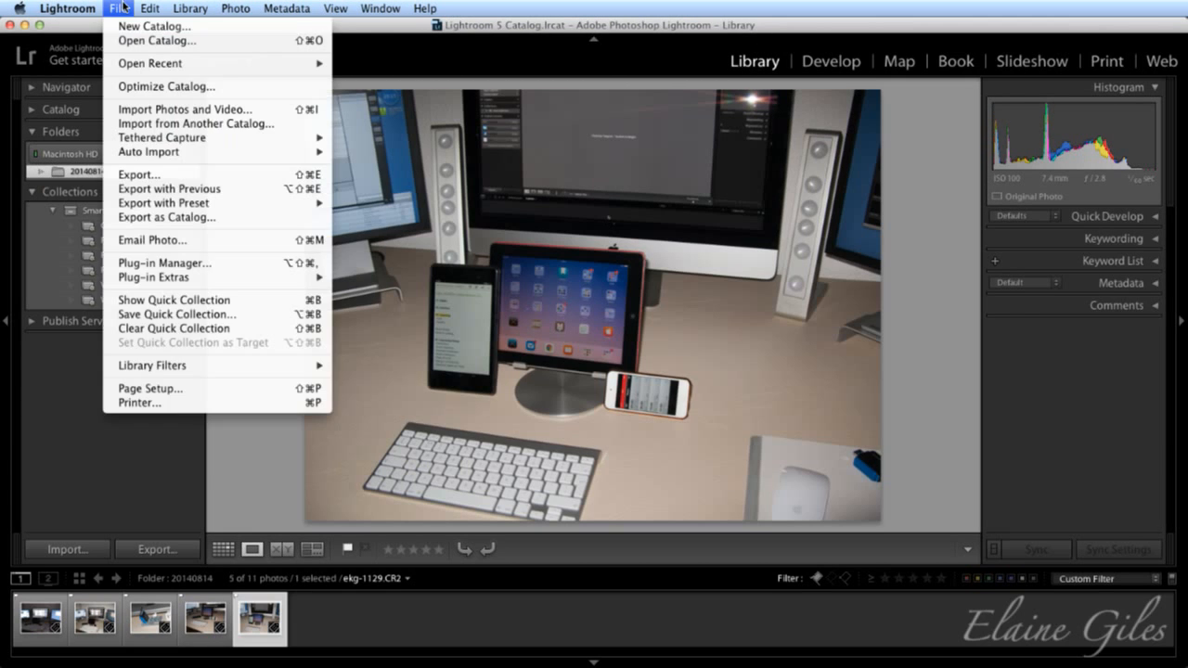
left_click(166, 116)
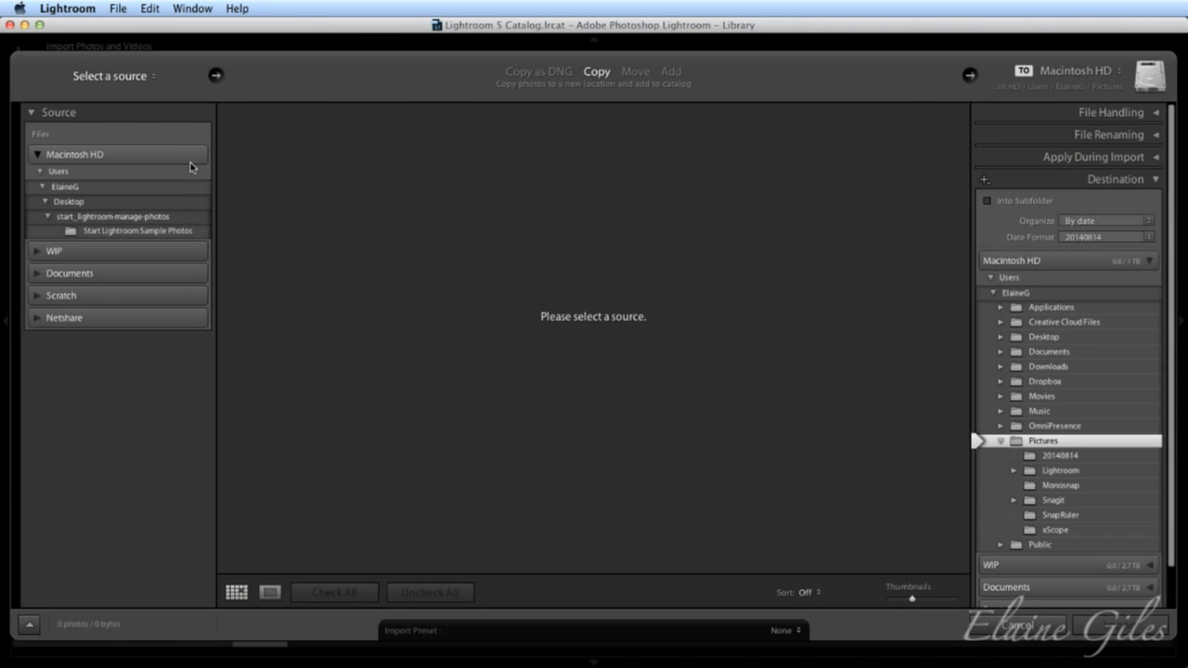
left_click(118, 233)
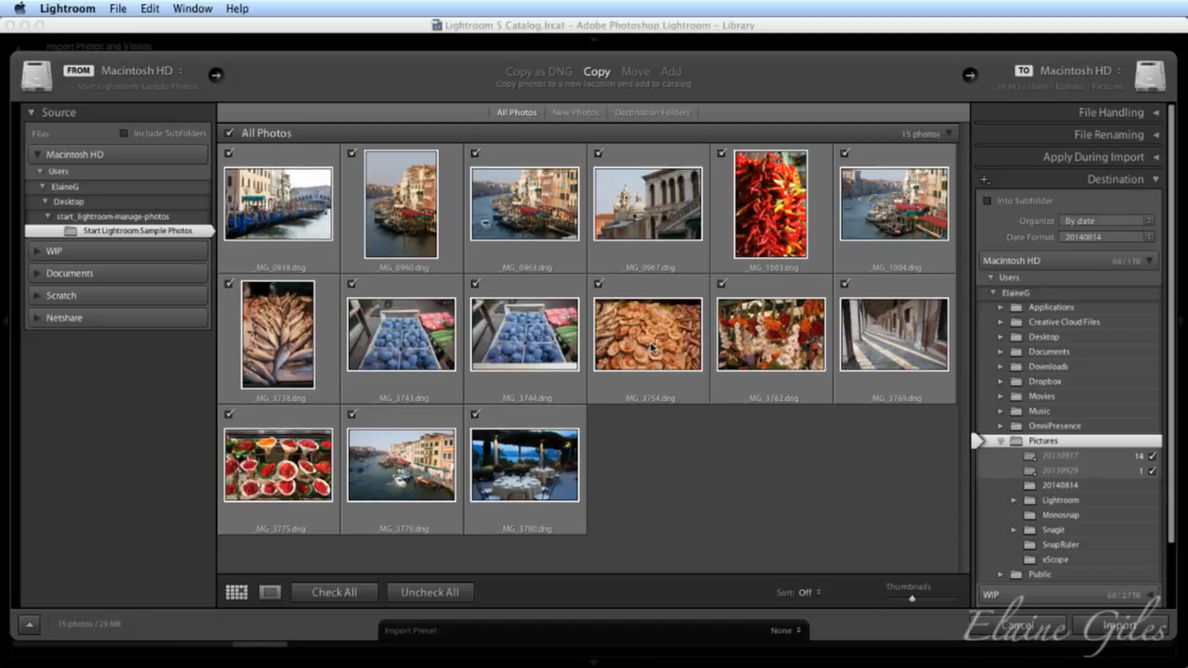
mouse_move(651, 349)
left_click(1121, 630)
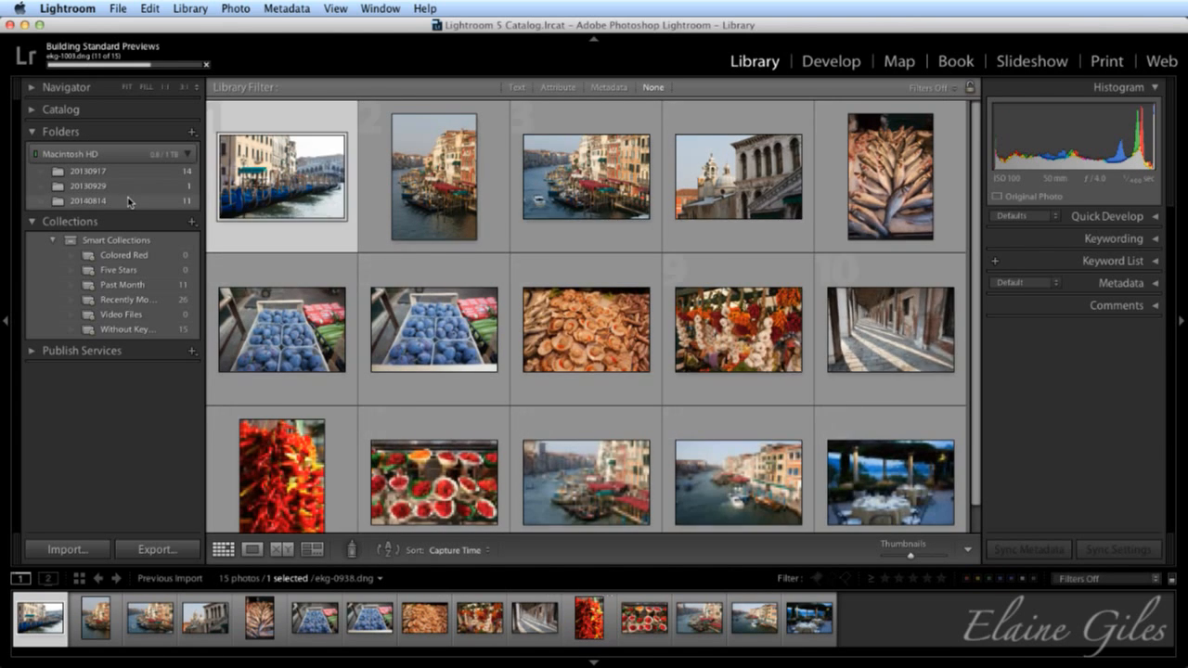
Step: Browse the 20140814, 20130929 and 20130917 folders' photos, then switch to Finder
left_click(128, 202)
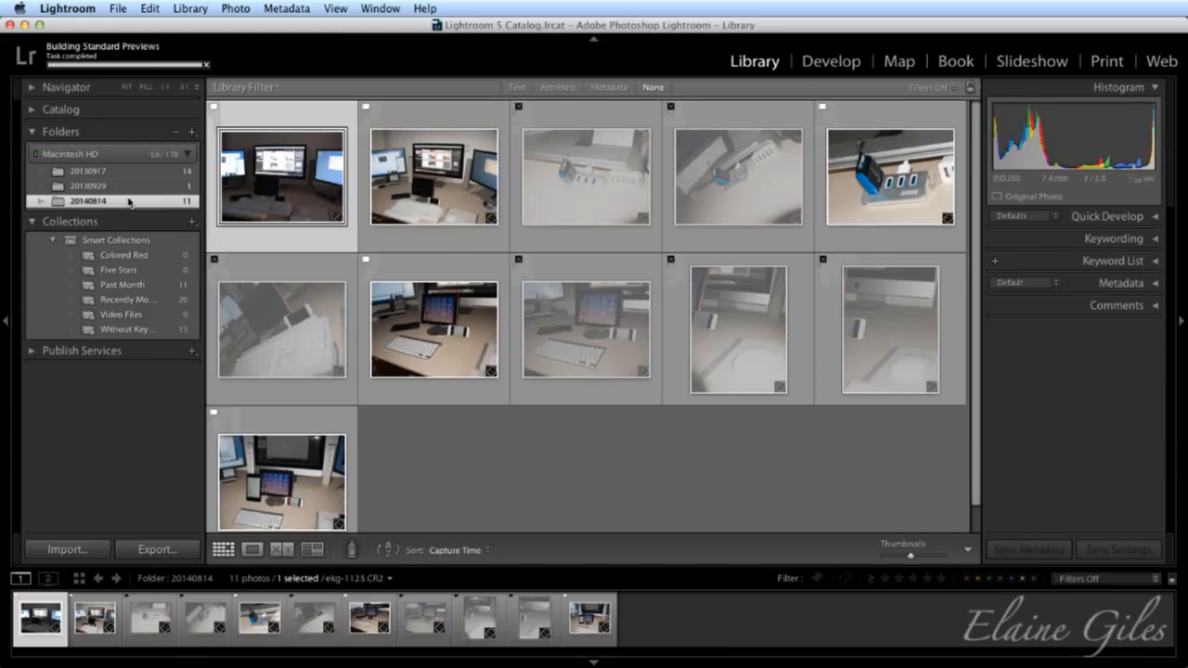
left_click(128, 186)
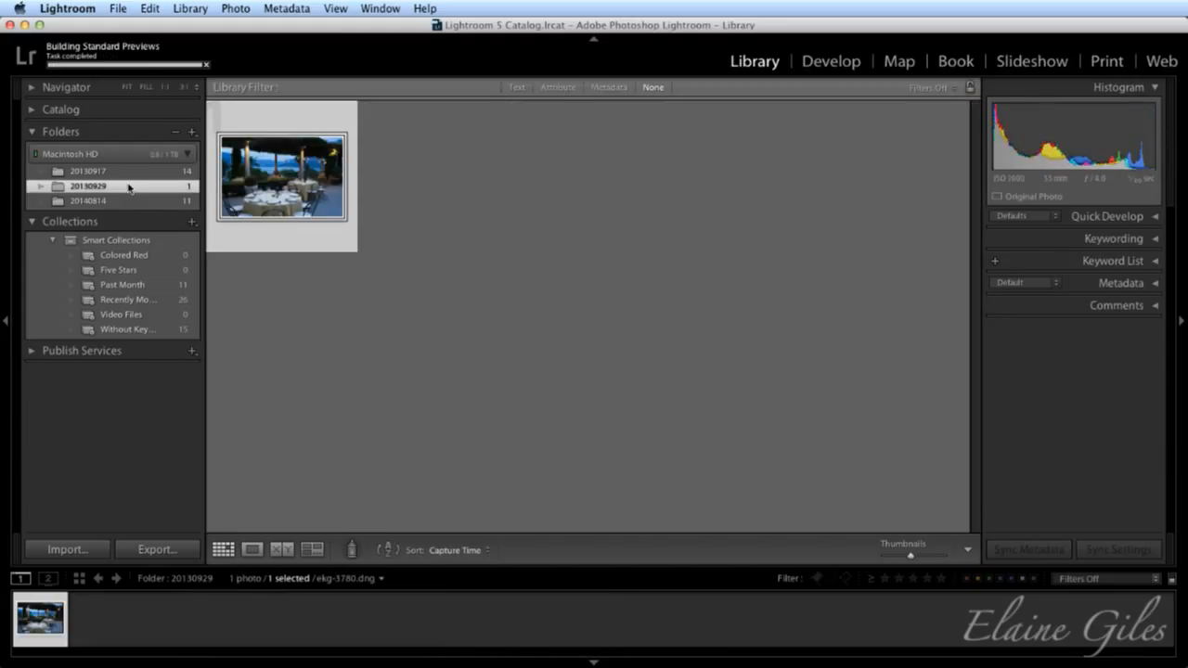
left_click(130, 173)
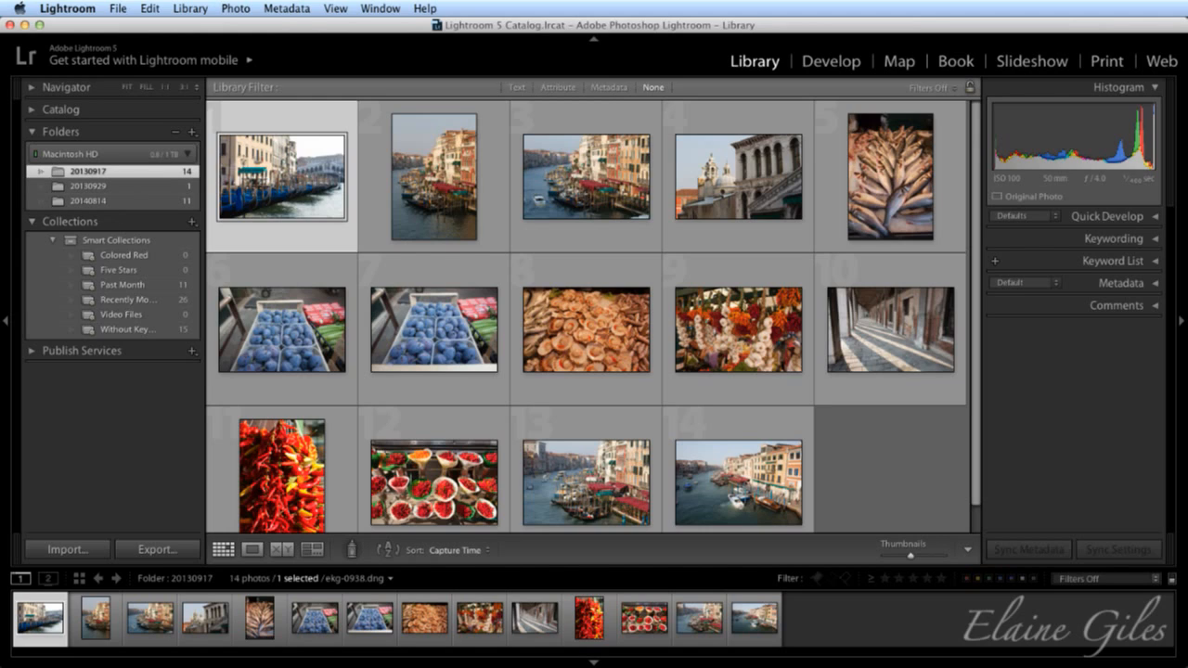
key("super+comma")
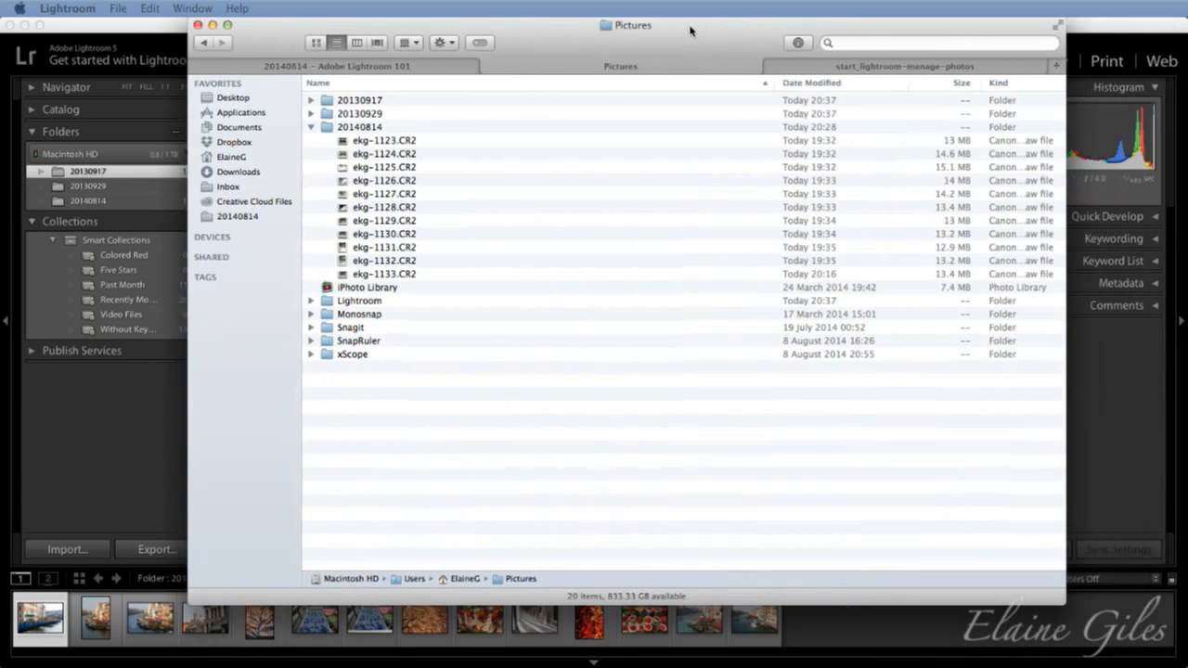
Step: Create a new folder named 'Lightroom Library' inside Pictures
left_click(287, 127)
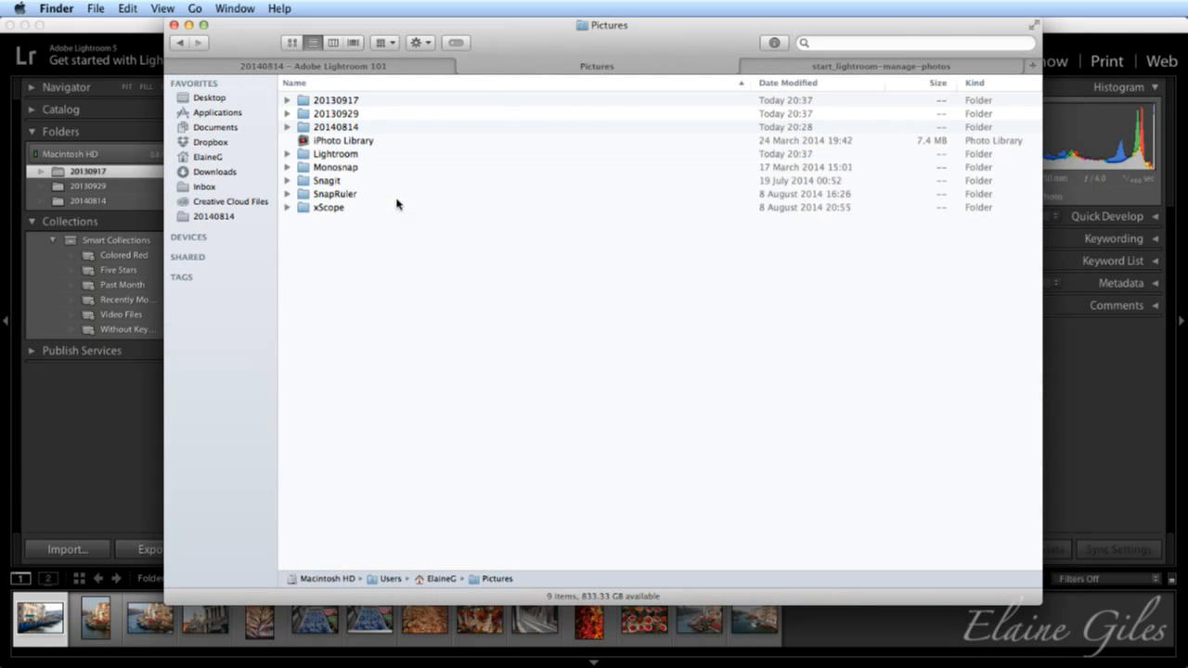
left_click_drag(374, 102, 373, 130)
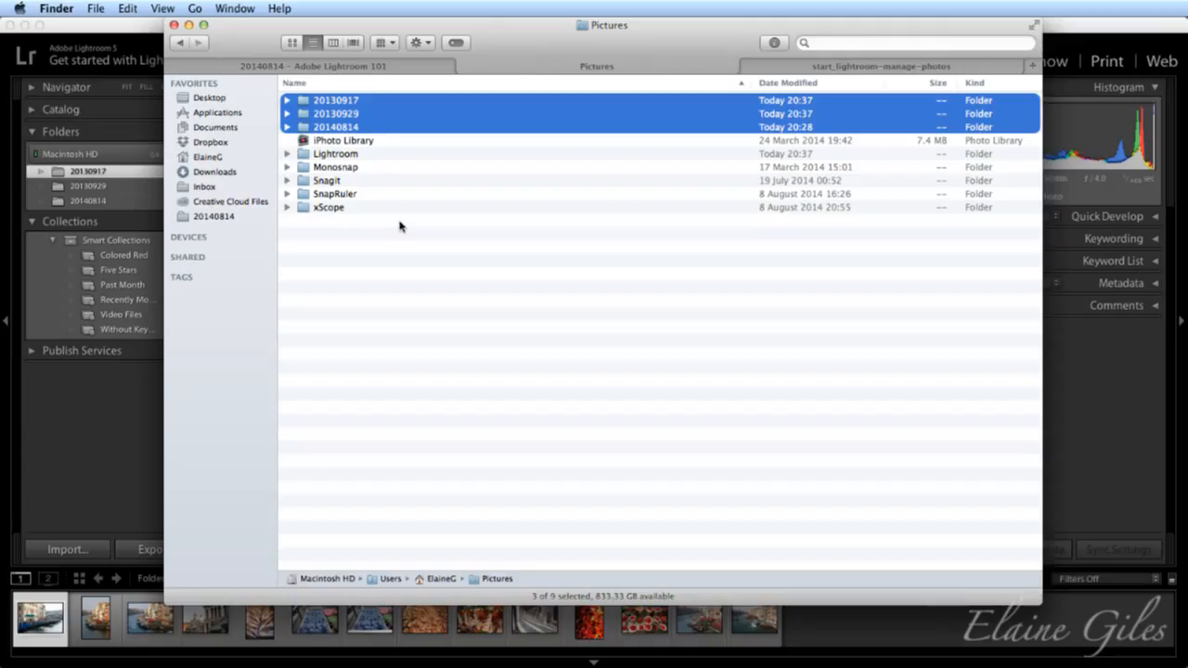
left_click(390, 275)
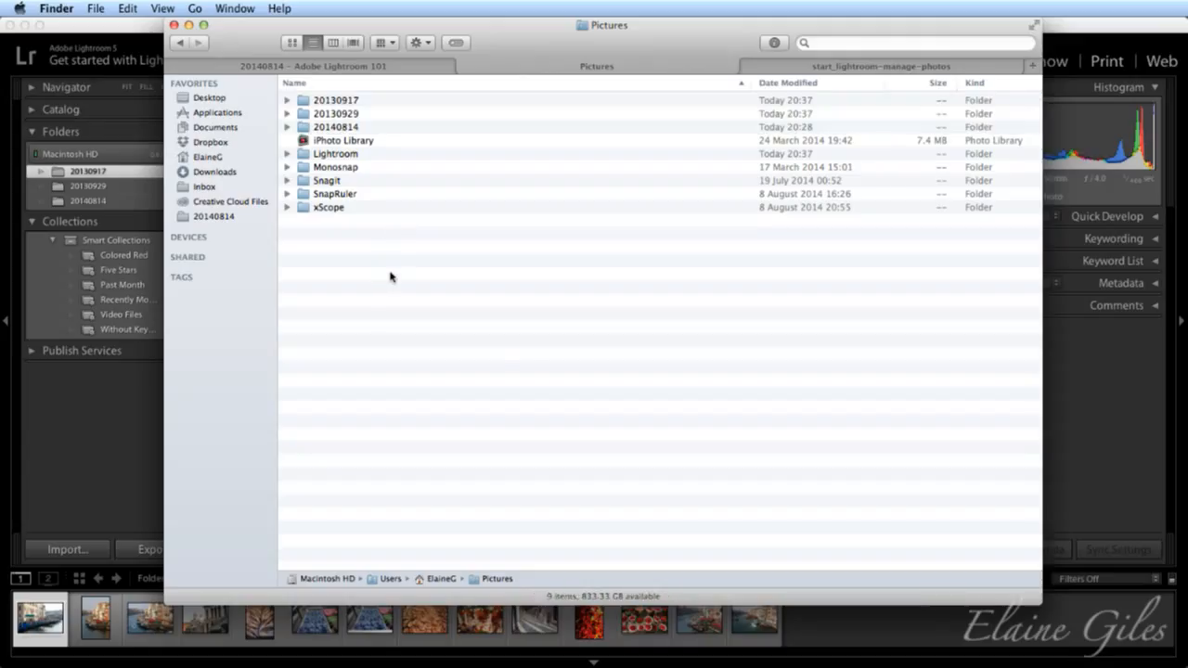
right_click(398, 273)
left_click(416, 279)
type("L")
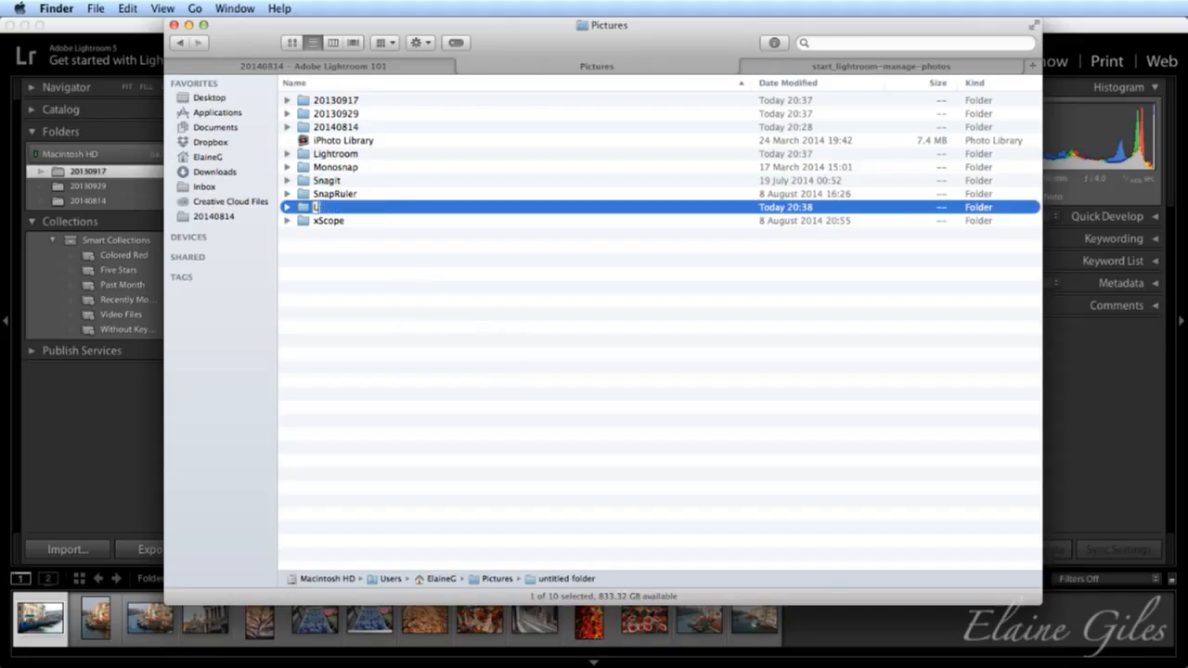
type("ightroom Library")
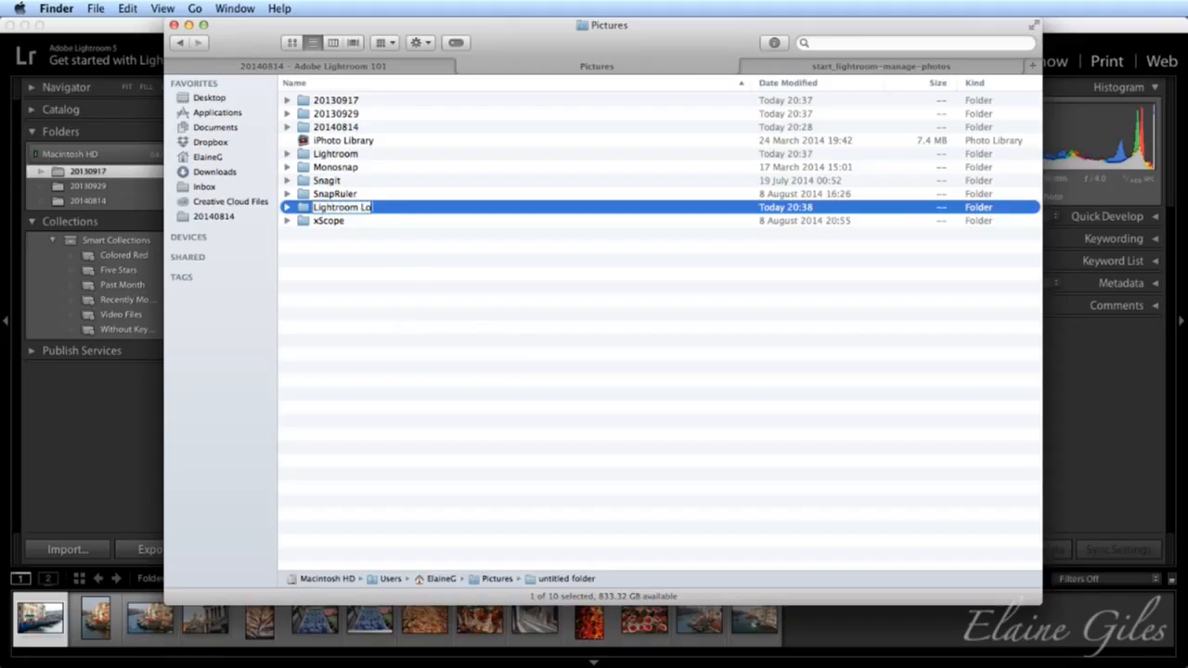
key("BackSpace")
key("BackSpace")
key("BackSpace")
key("BackSpace")
key("BackSpace")
key("BackSpace")
type("ibrary")
key("Return")
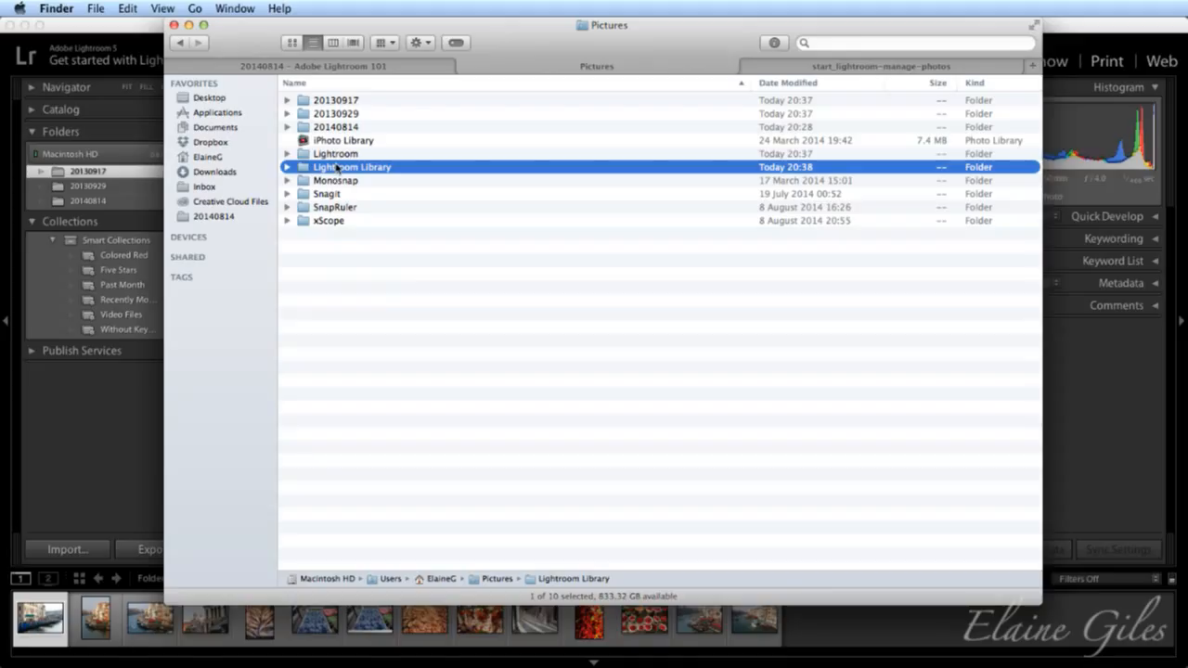
Step: Move the 20130917, 20130929 and 20140814 folders into Lightroom Library
left_click(355, 102)
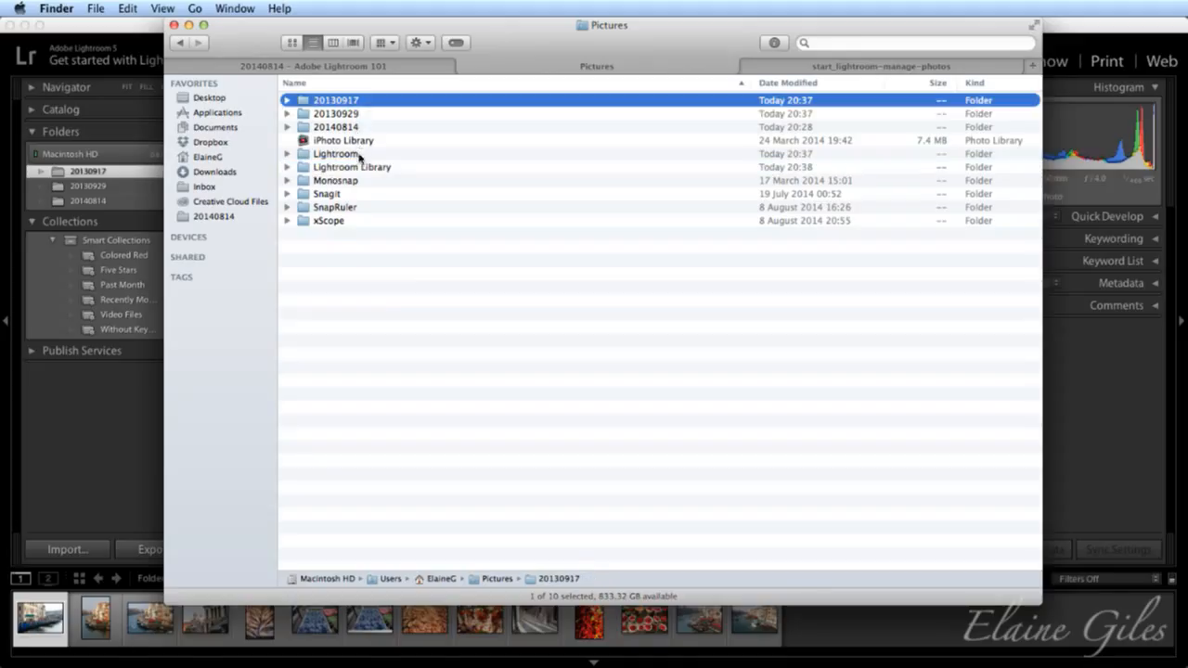
left_click(350, 115, "super")
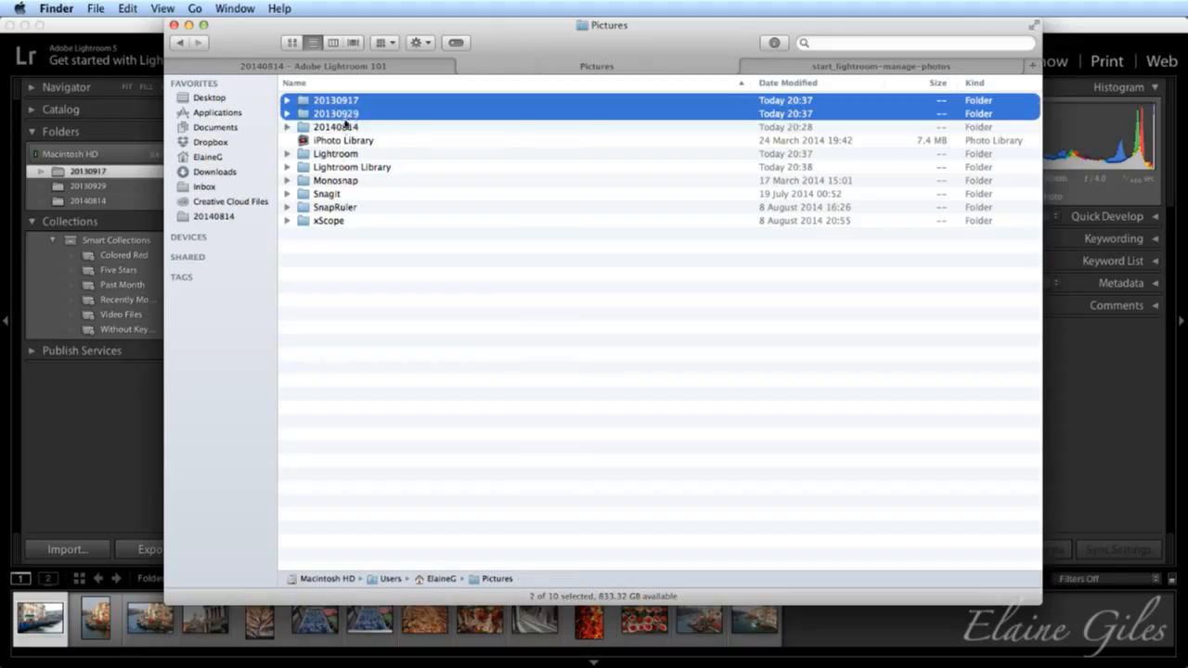
left_click(340, 128, "super")
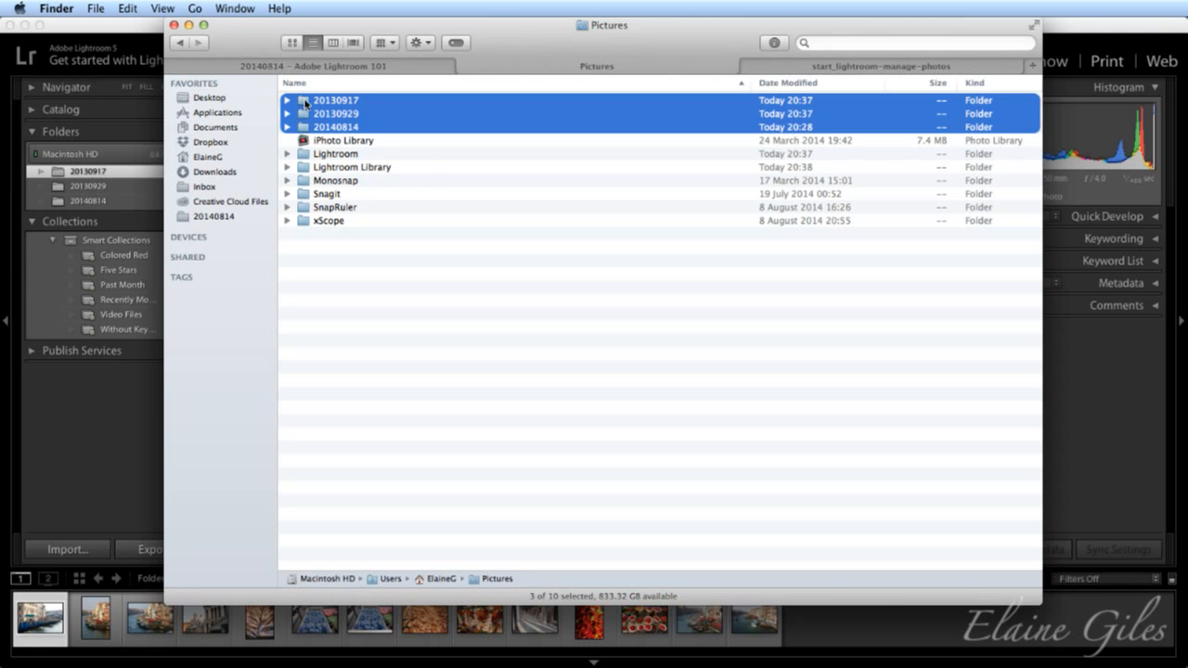
left_click_drag(326, 128, 370, 167)
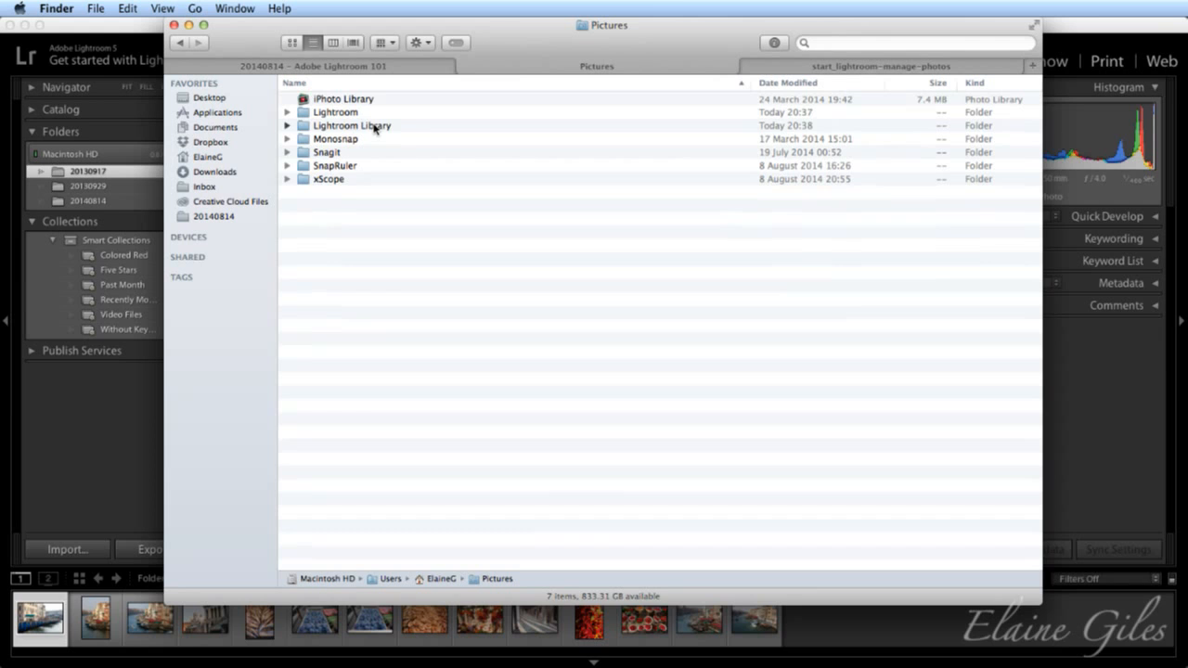
Step: Confirm the date folders now sit inside Lightroom Library, then move Finder aside to uncover Lightroom
left_click(375, 127)
left_click(287, 125)
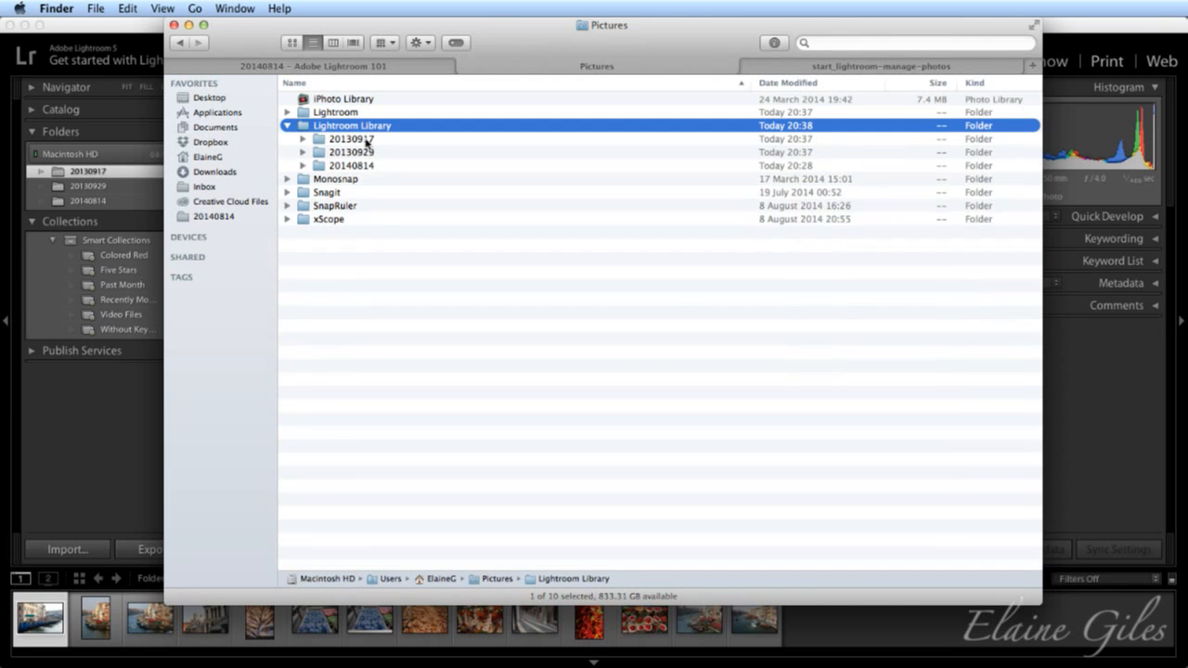
left_click(287, 126)
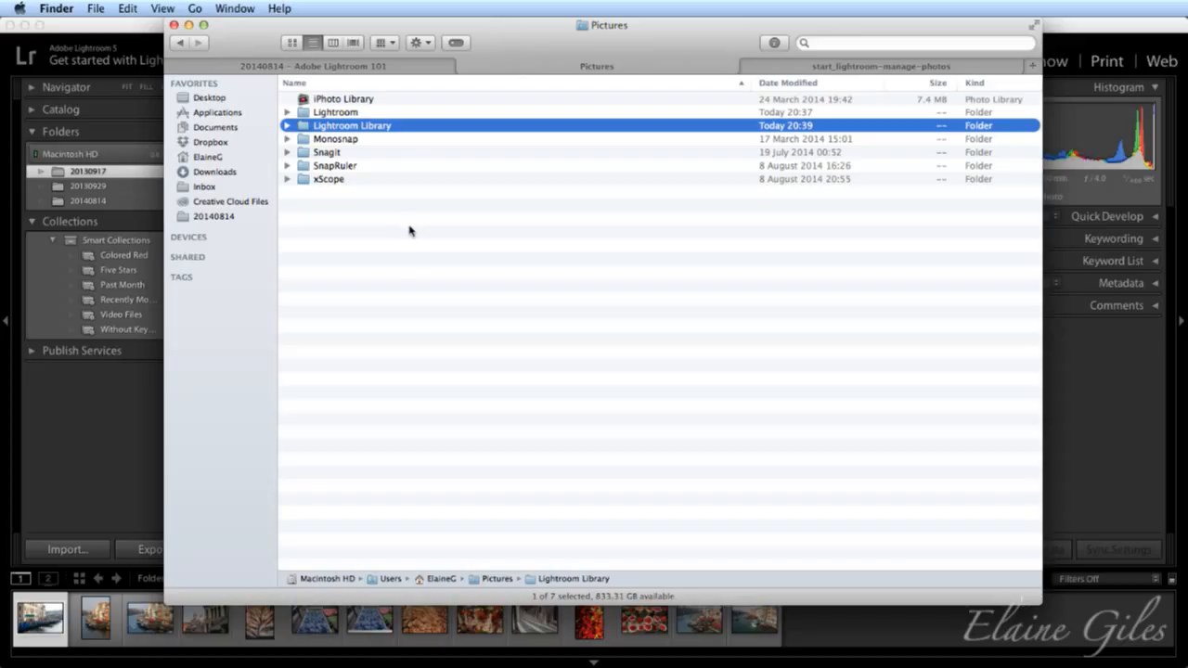
left_click(379, 114)
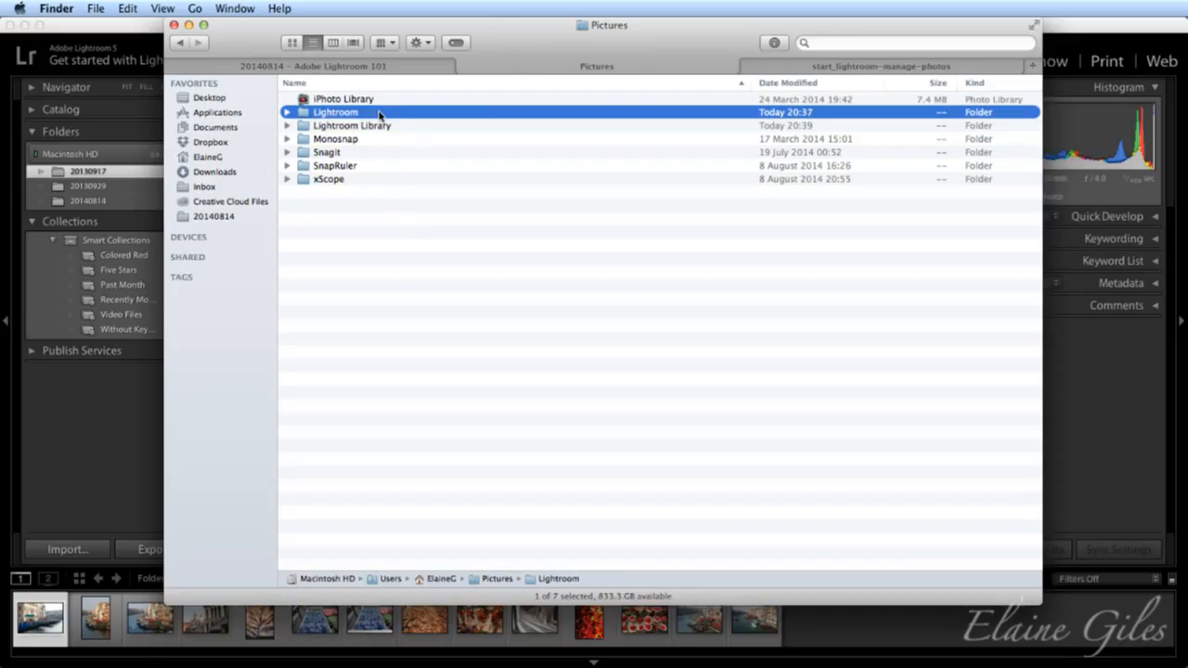
left_click(401, 130)
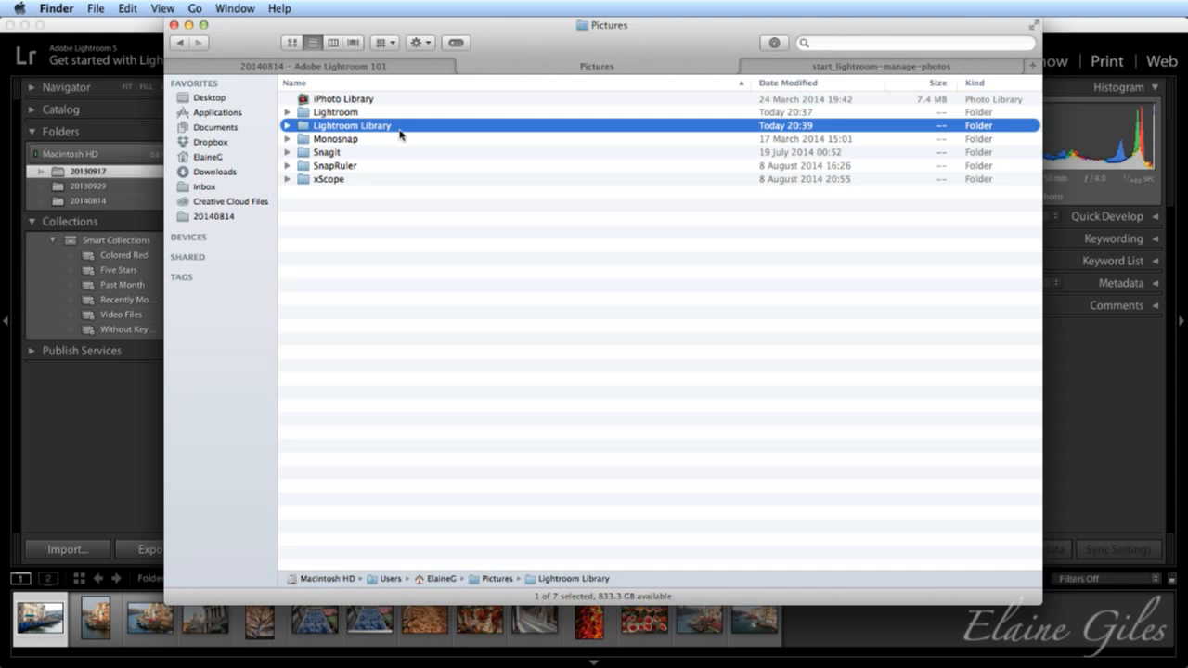
left_click_drag(539, 37, 0, 331)
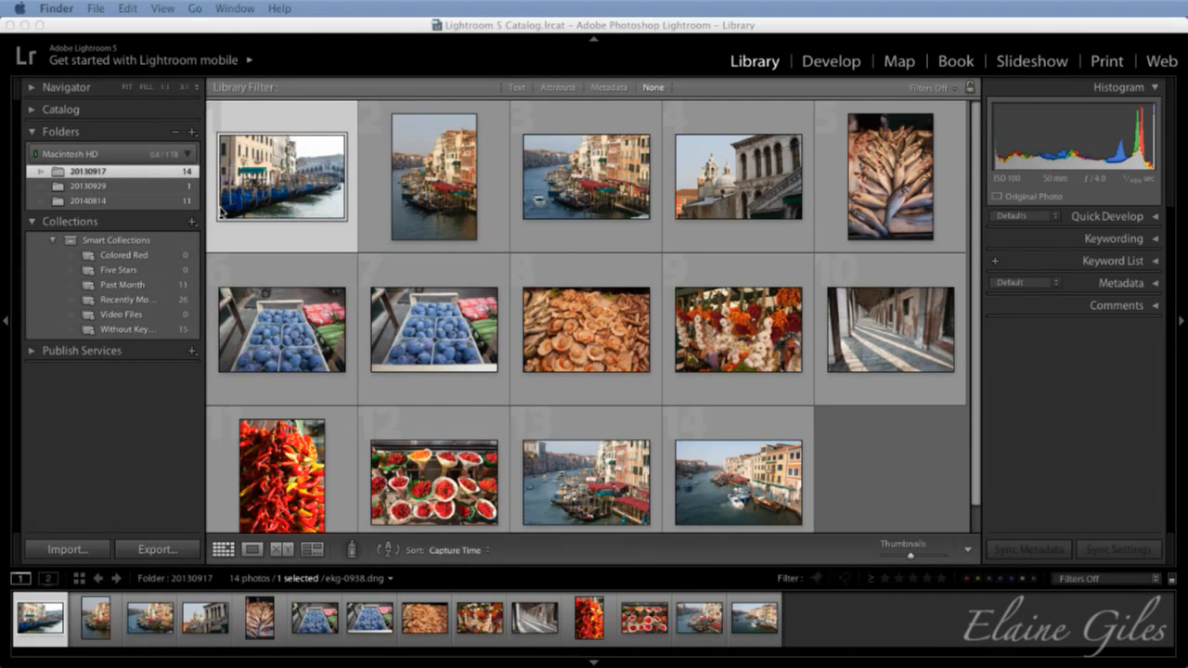
Step: Back in Lightroom, view the Venice canal portrait in Loupe view and step through the following photos
left_click(350, 29)
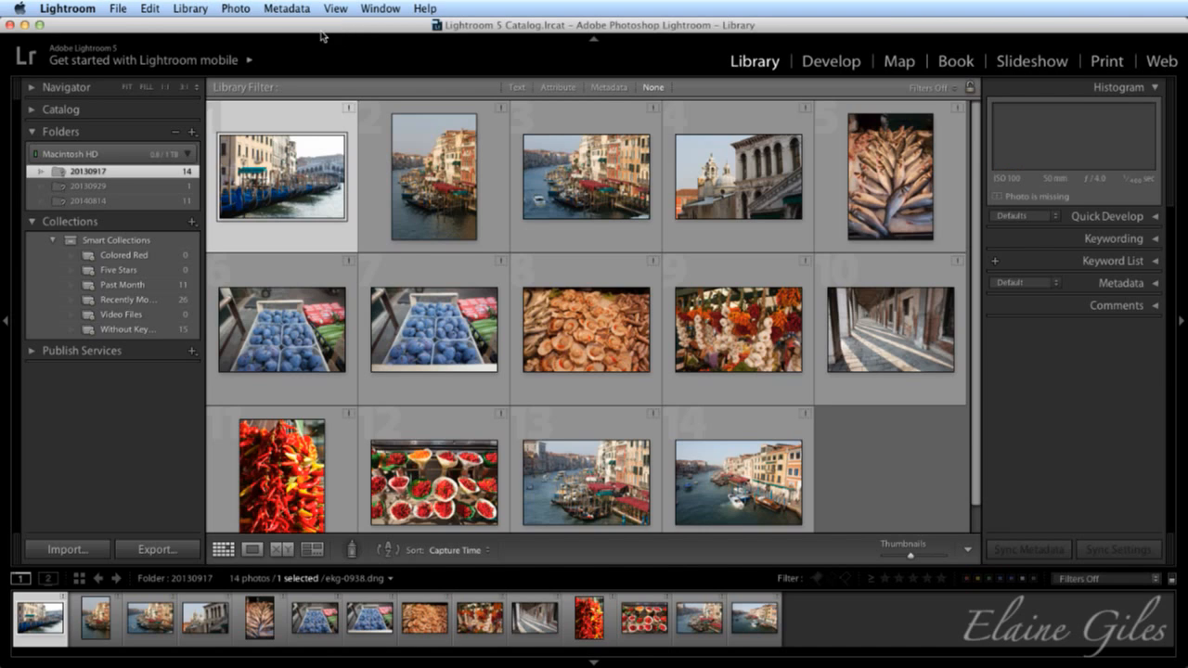
key("alt")
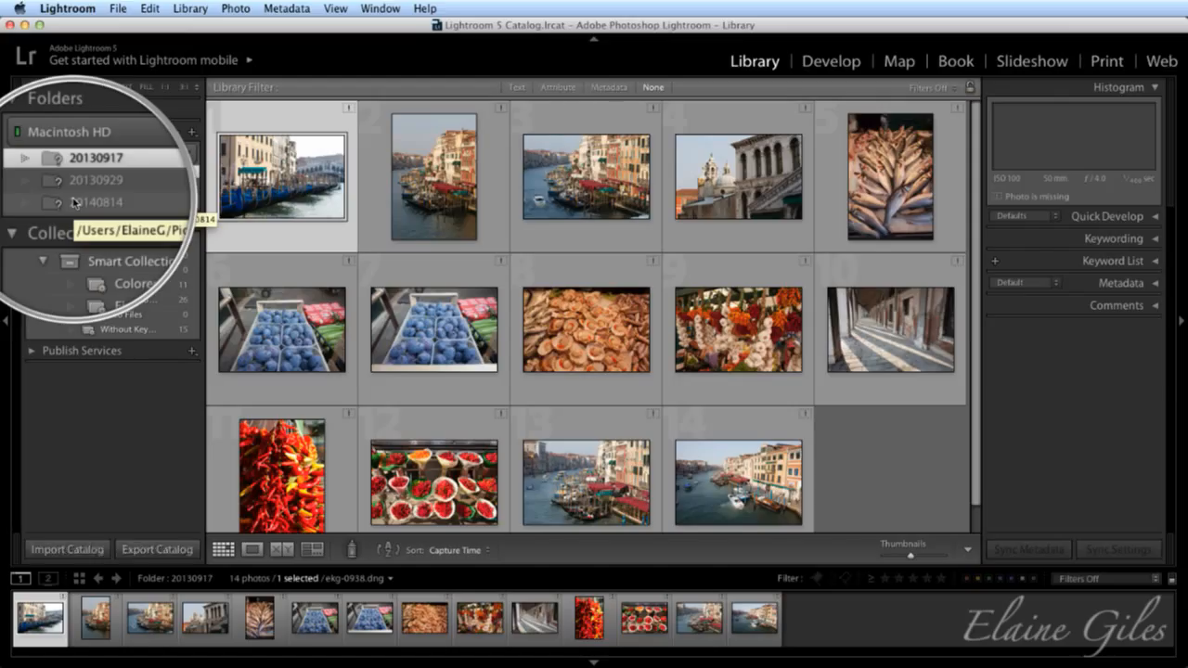
left_click(425, 209)
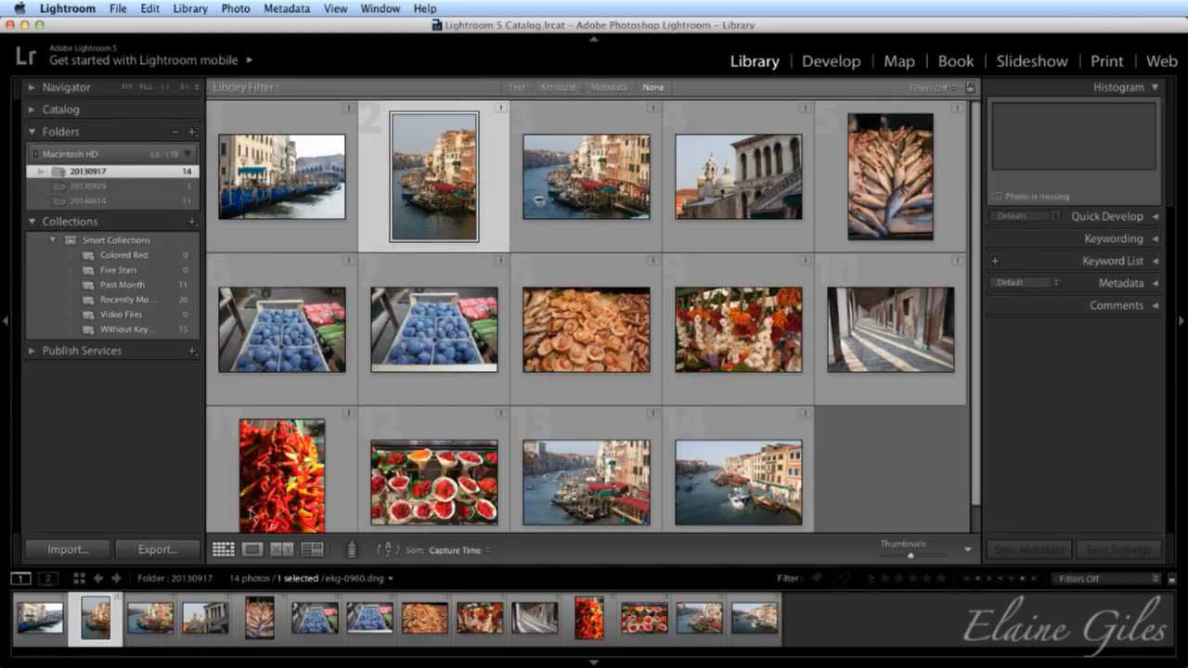
left_click(253, 551)
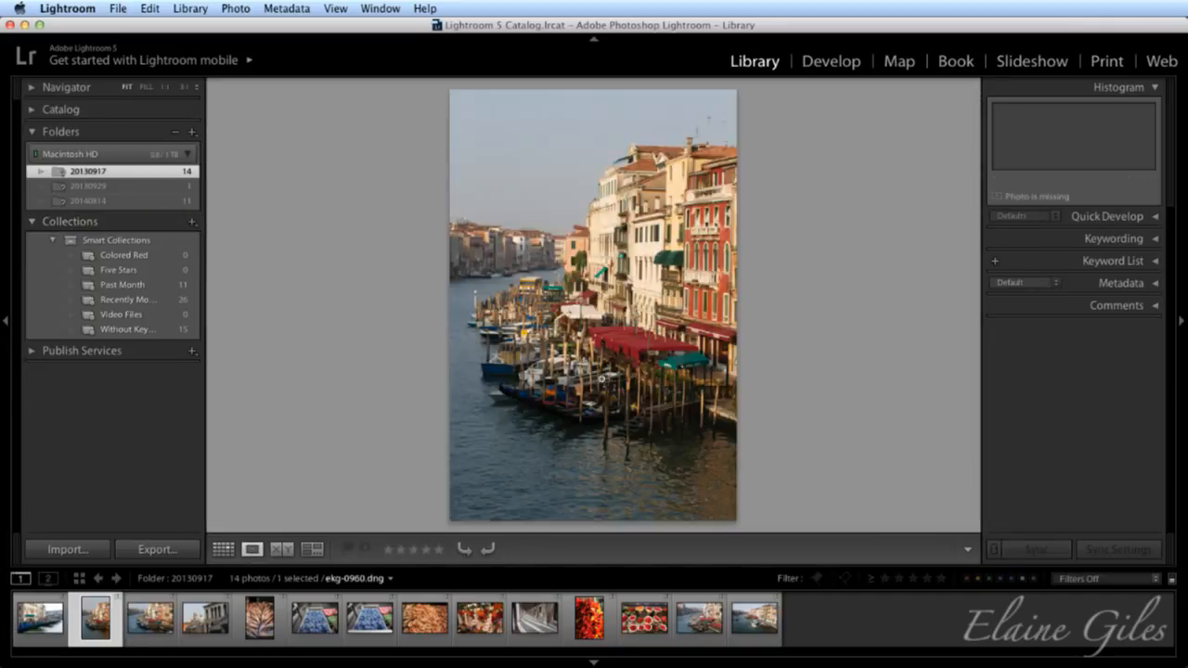
key("Right")
key("Right")
key("Right")
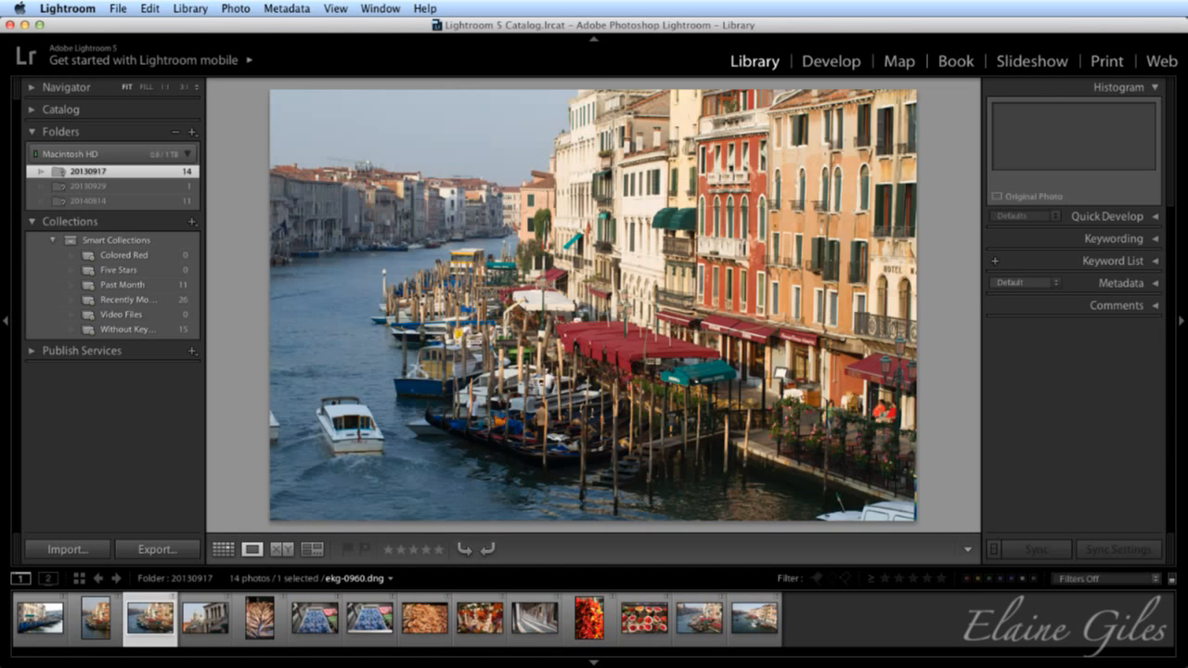
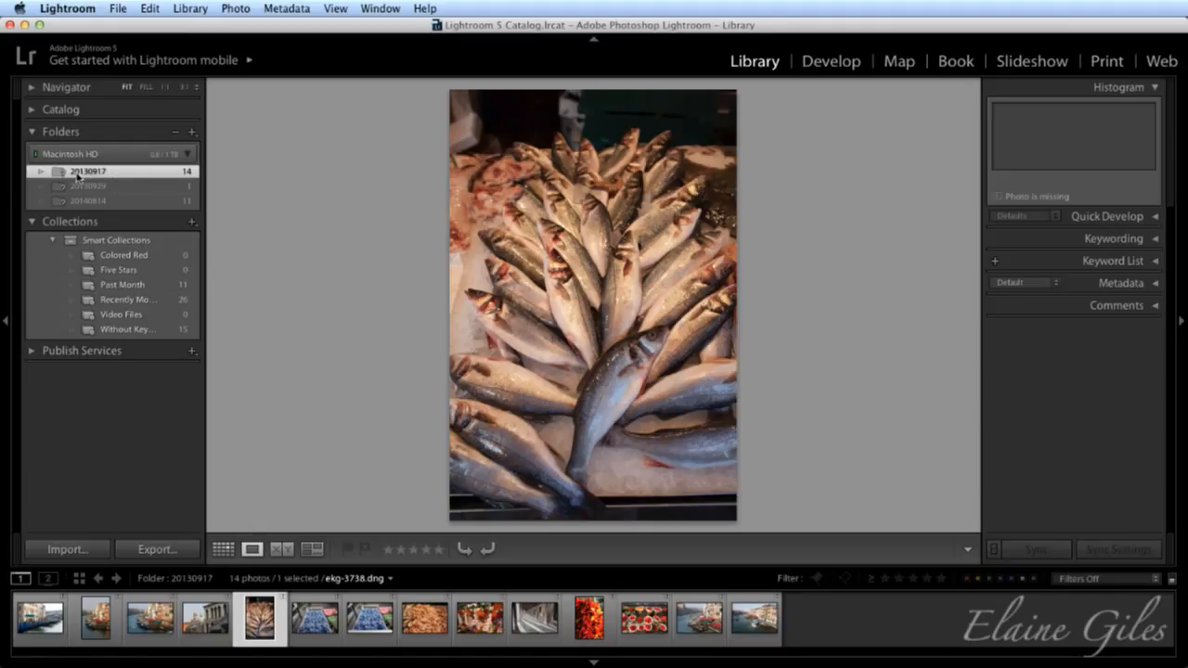
Step: Relink the missing 20130917 folder to Pictures > Lightroom Library > 20130917 via Find Missing Folder
right_click(121, 173)
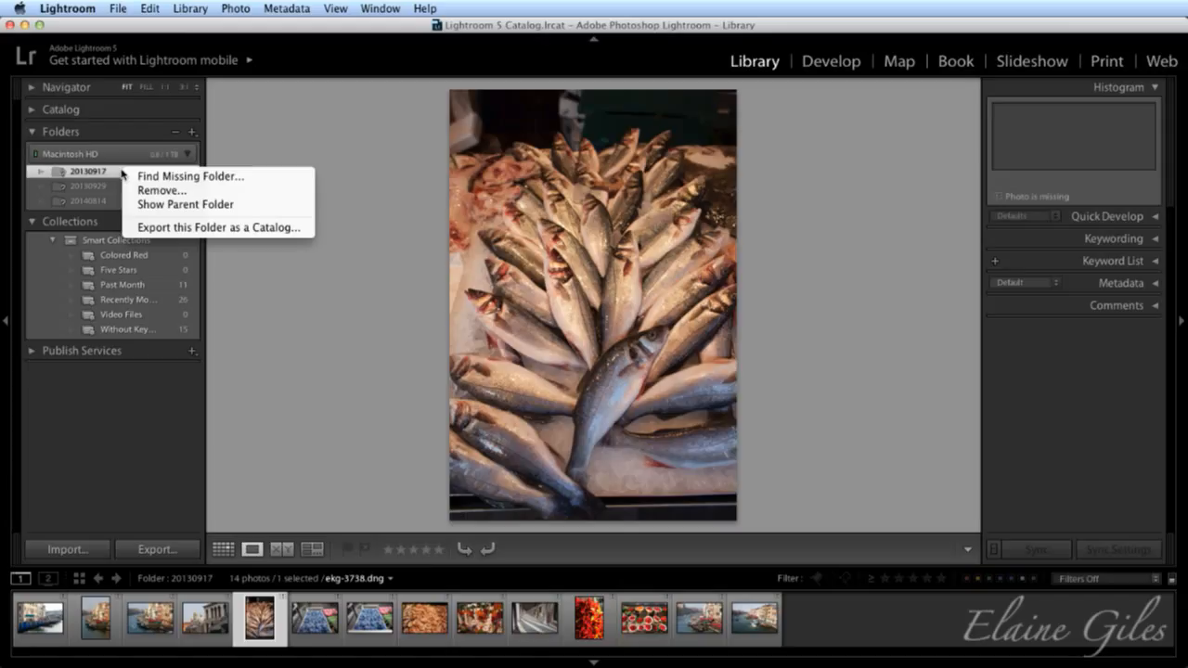
left_click(198, 178)
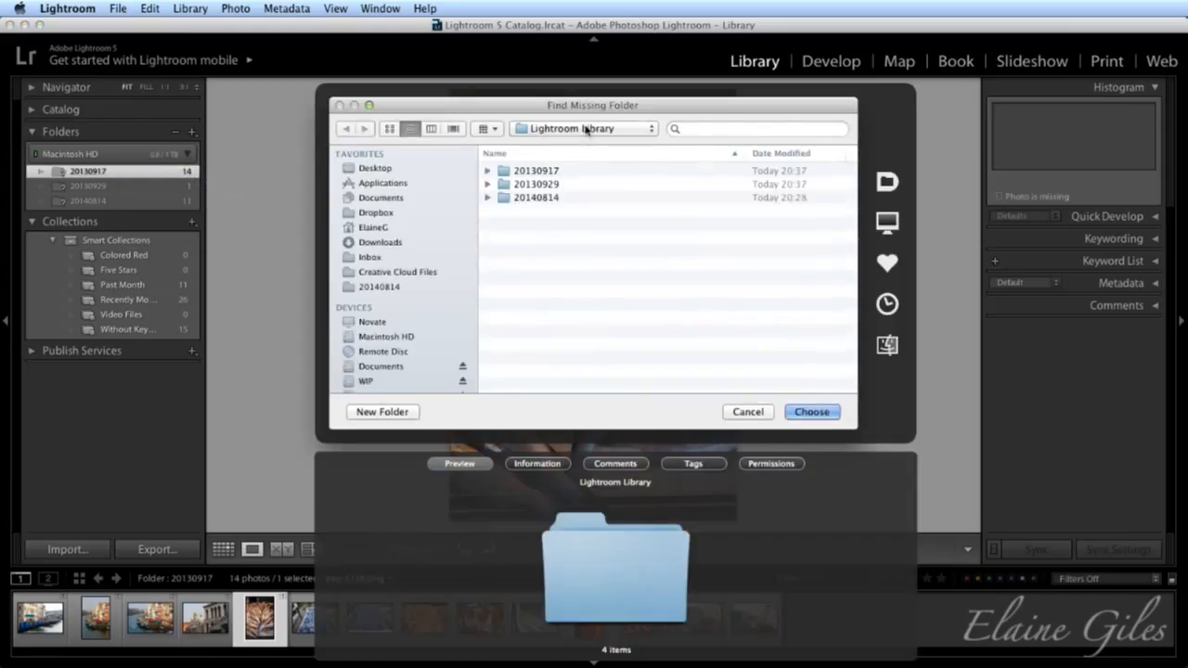
left_click(587, 130)
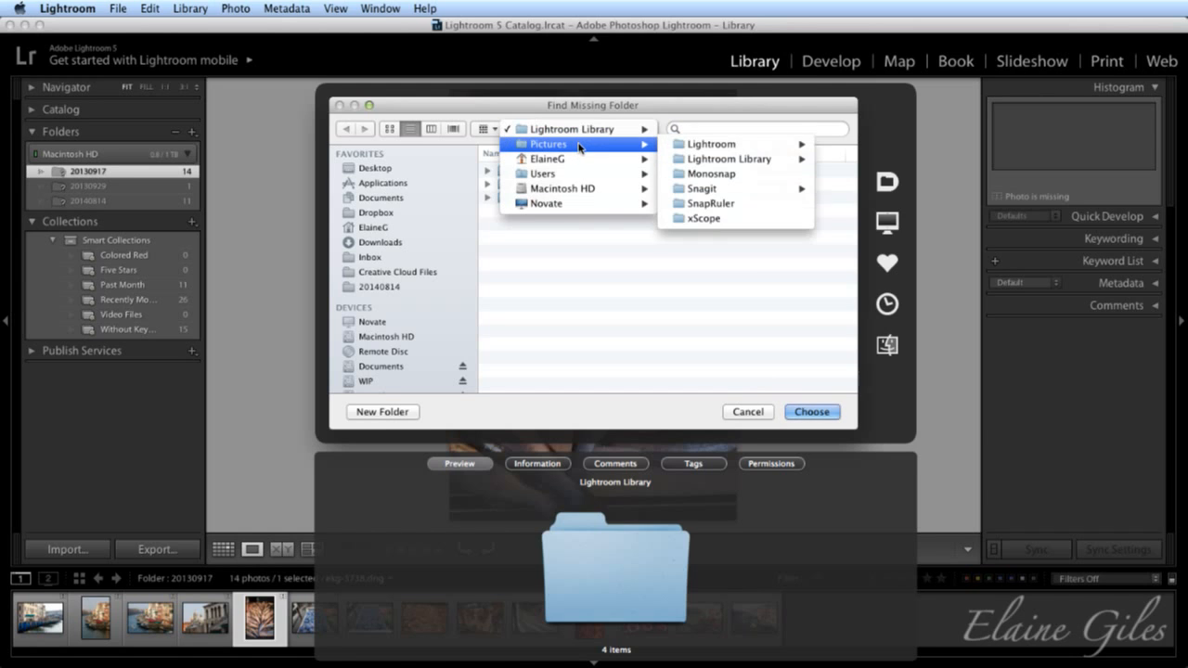
left_click(578, 145)
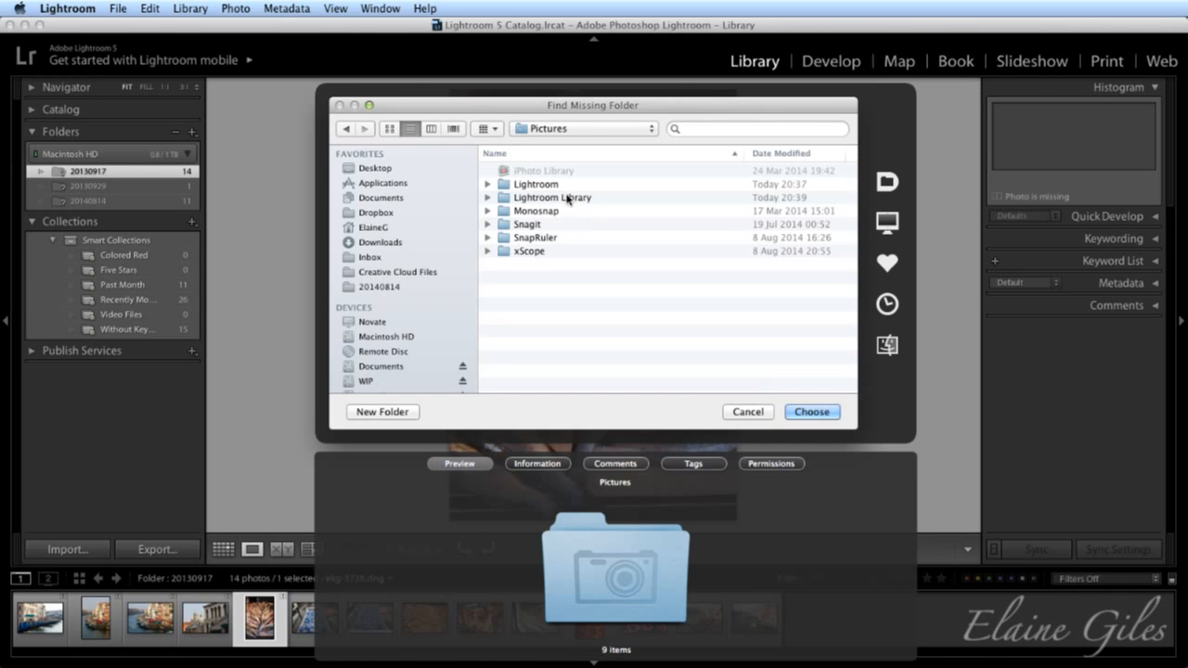
left_click(569, 198)
double_click(568, 198)
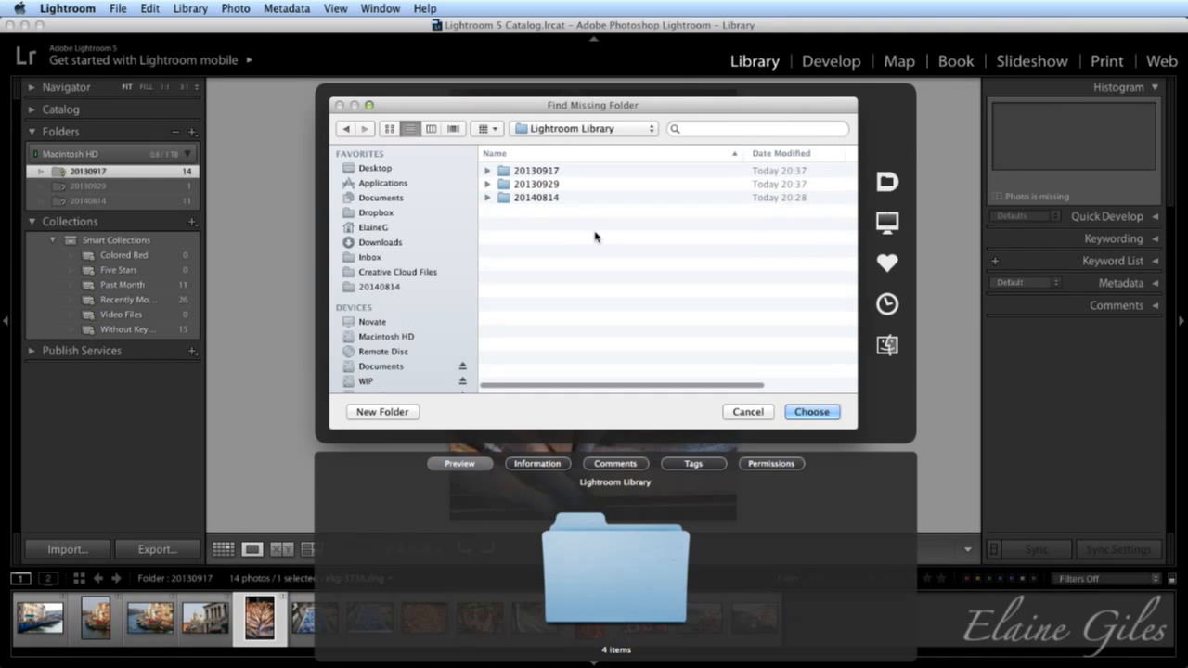
left_click(555, 174)
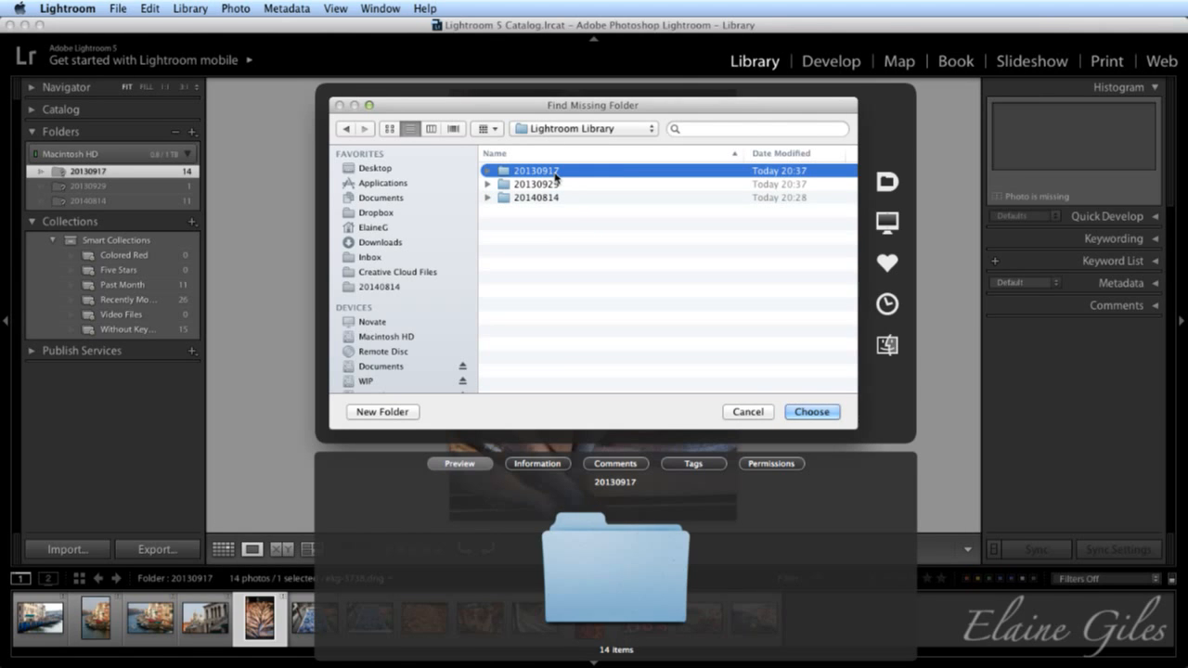
left_click(813, 412)
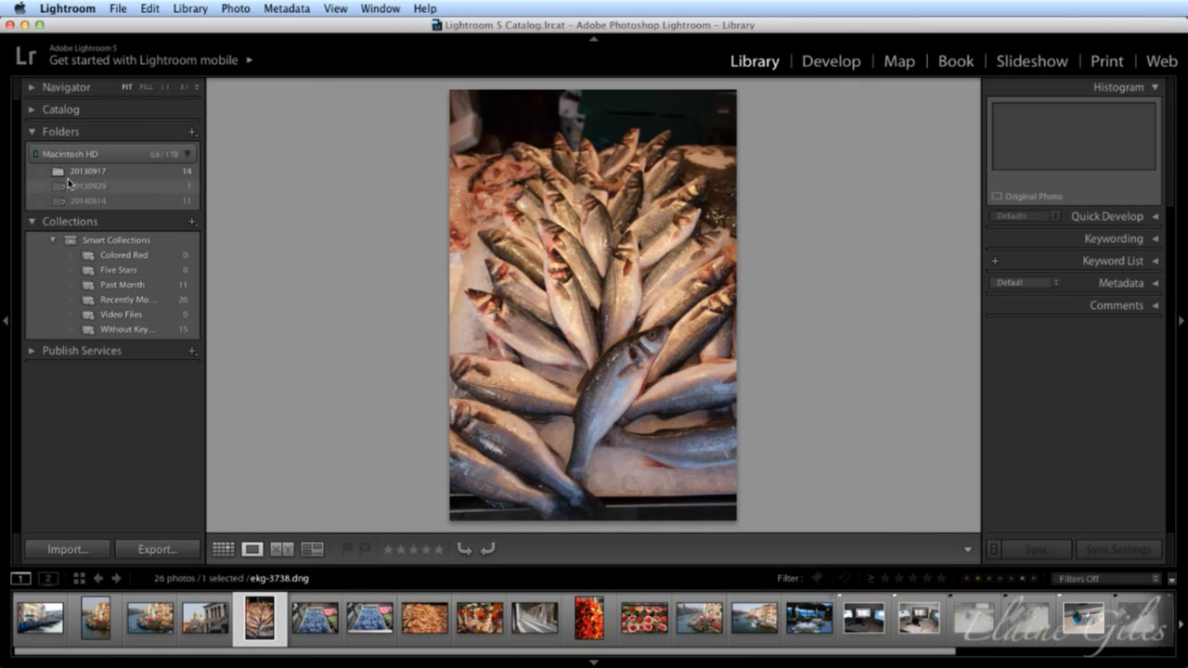
key("alt")
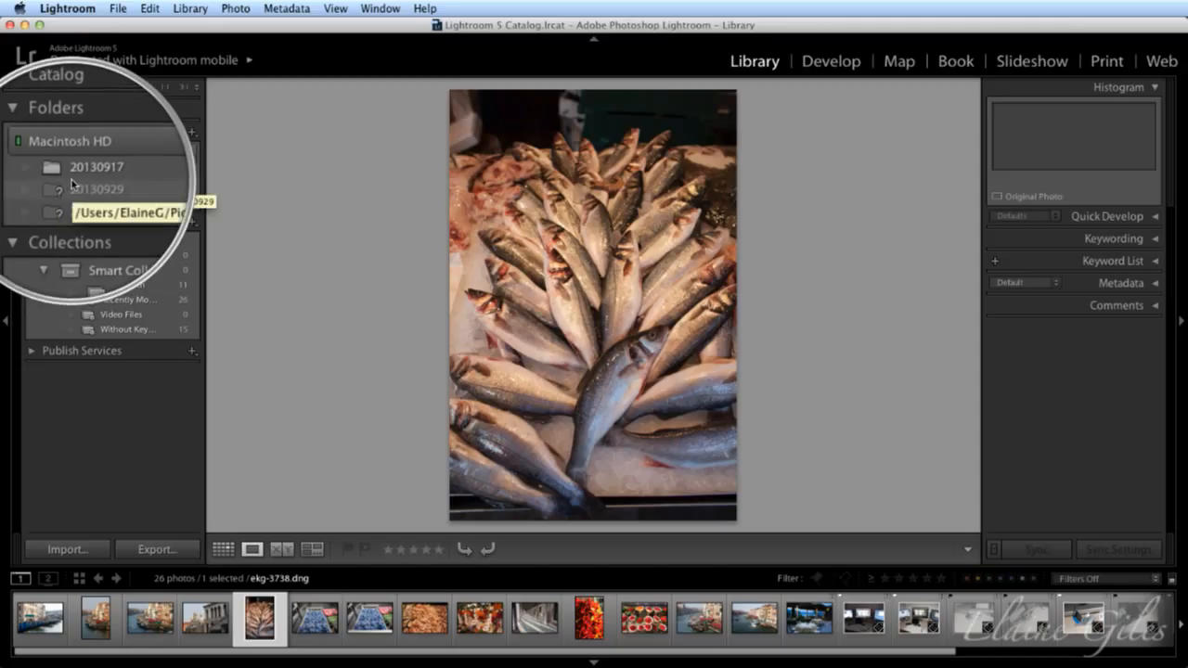
Step: Relink the missing 20130929 folder to its copy in Lightroom Library
left_click(98, 188)
right_click(100, 189)
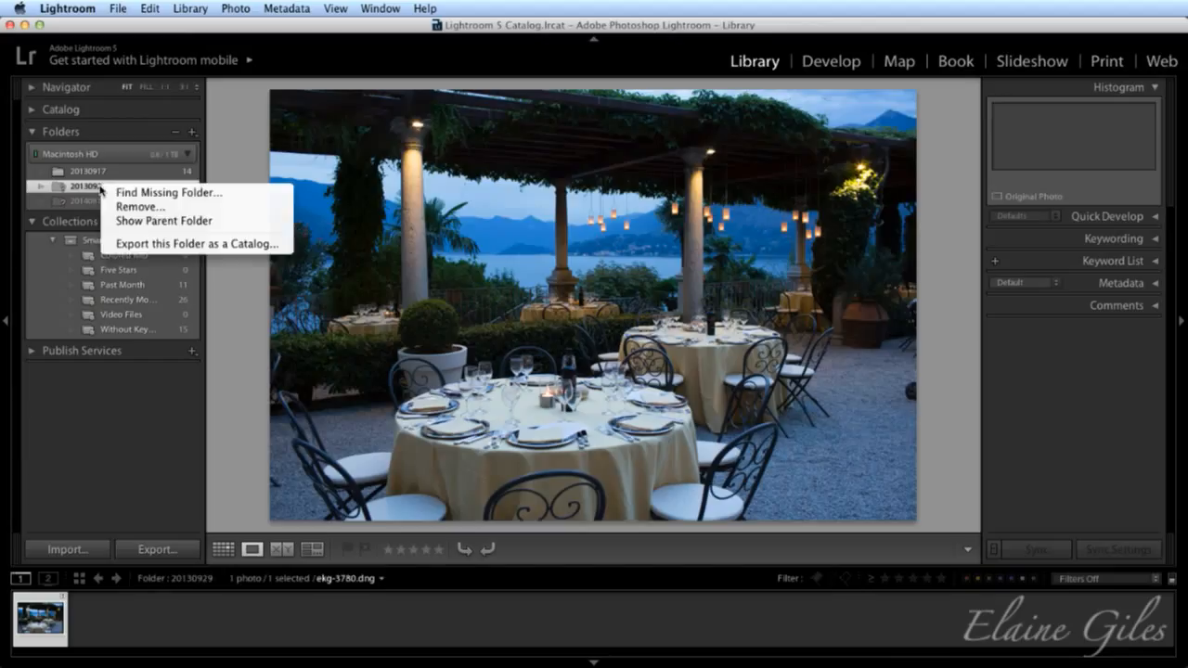
left_click(153, 193)
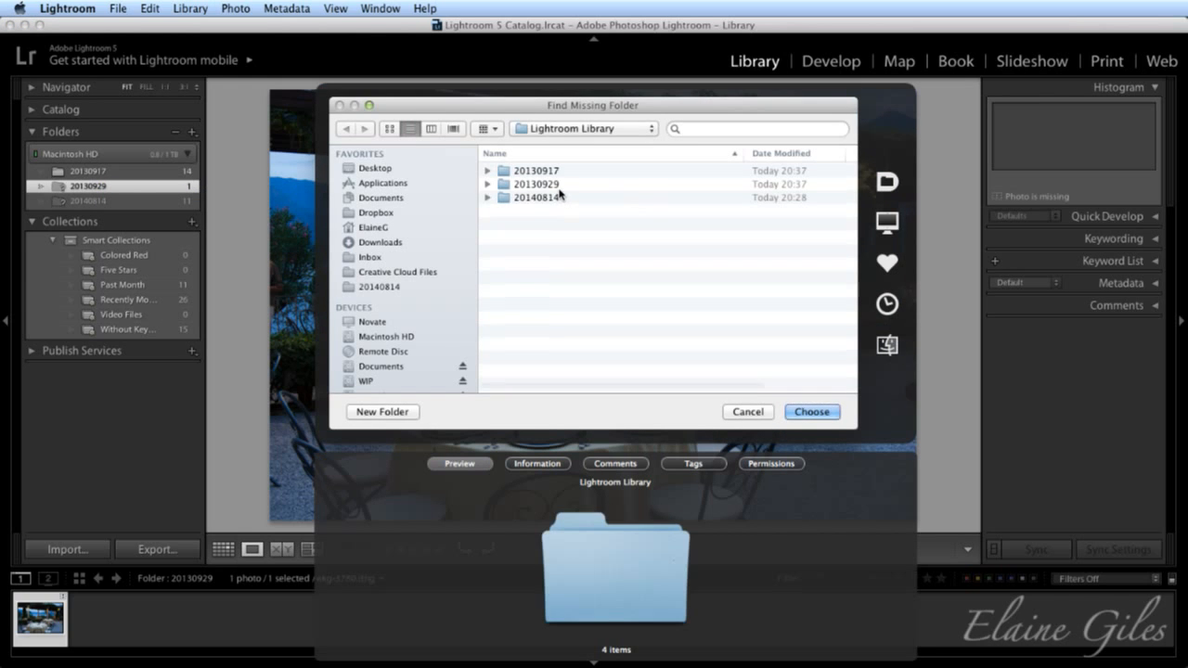
left_click(557, 185)
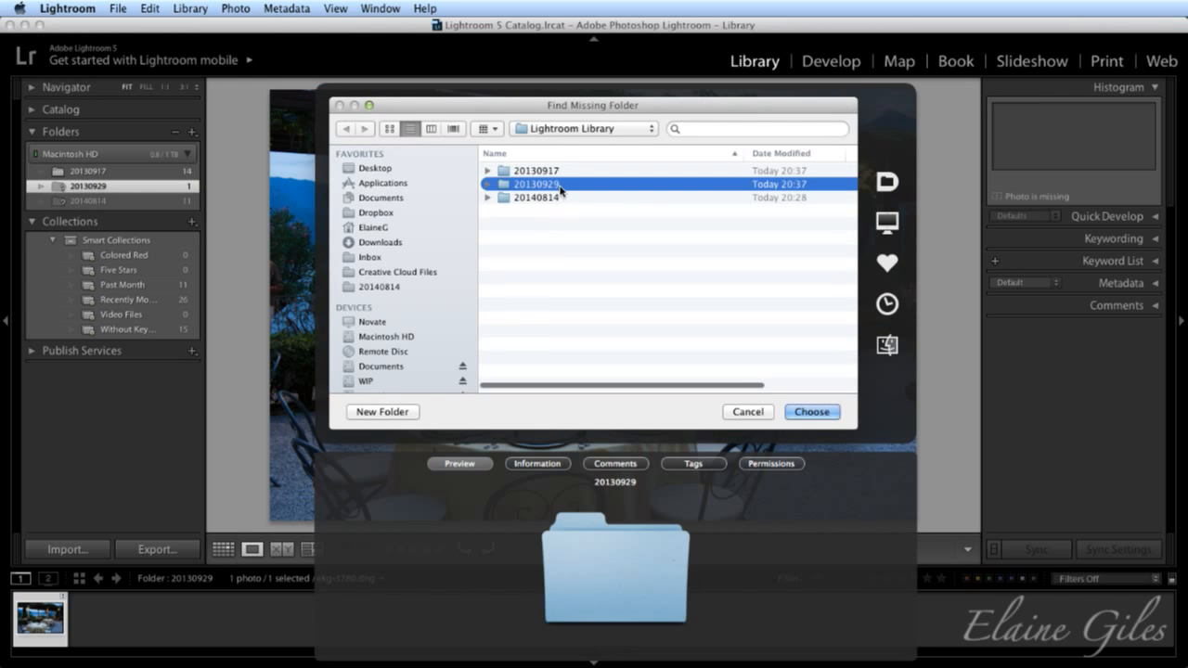
key("Return")
Step: Relink the missing 20140814 folder to its copy in Lightroom Library
left_click(118, 201)
right_click(119, 202)
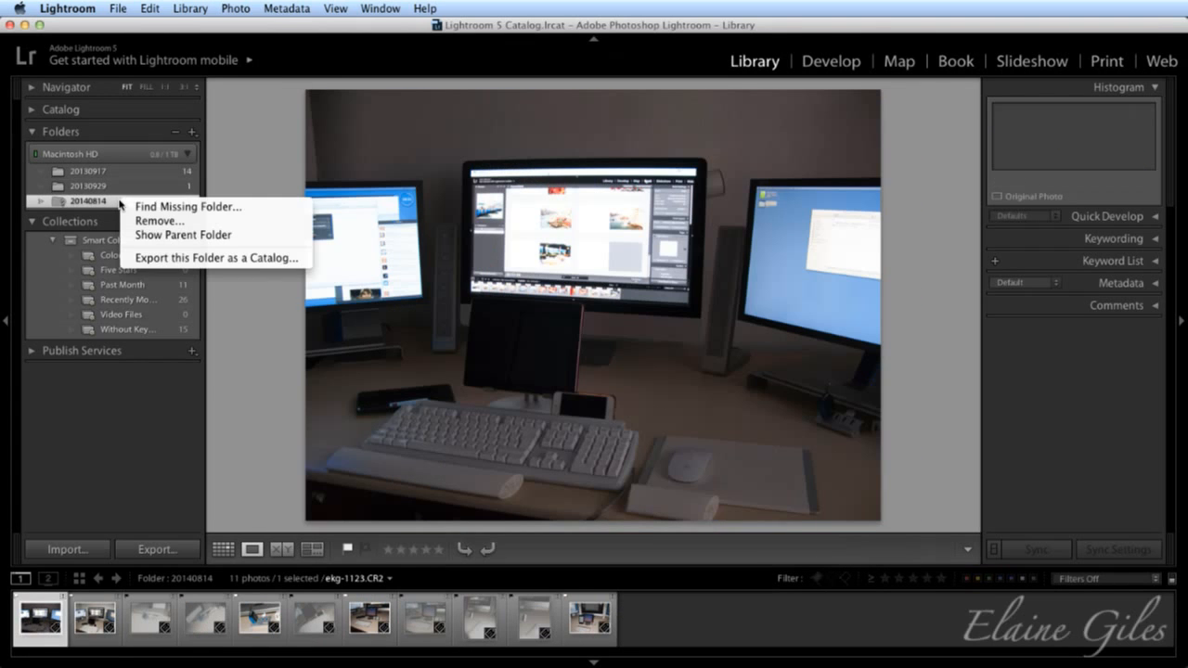
left_click(172, 208)
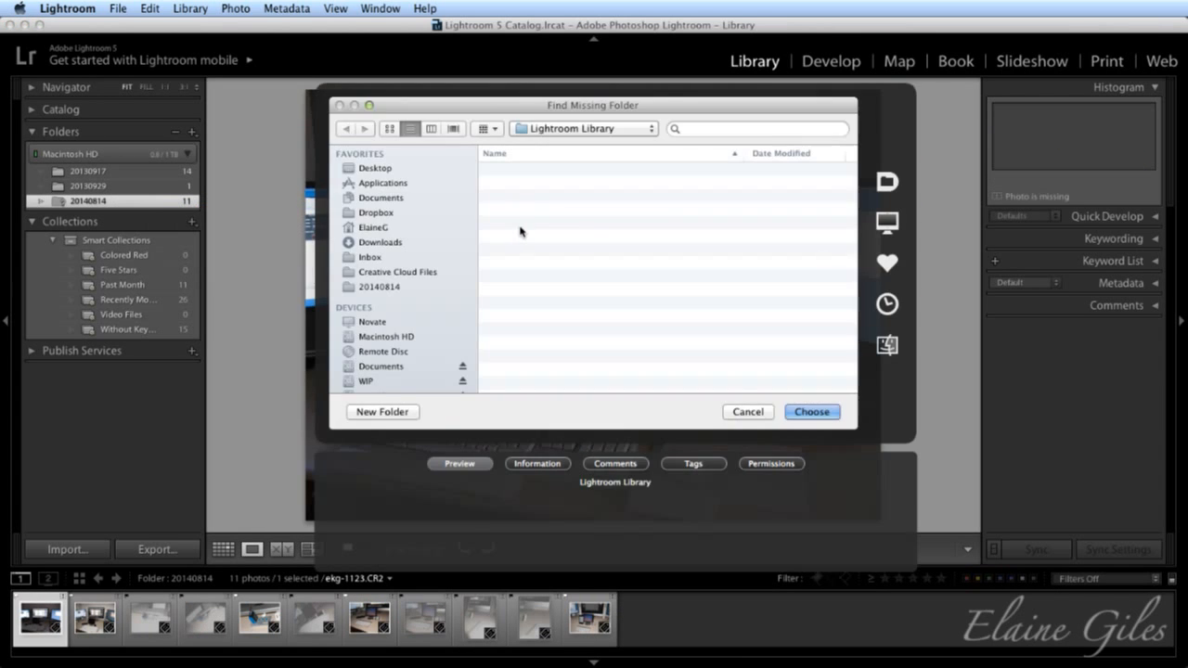
left_click(534, 196)
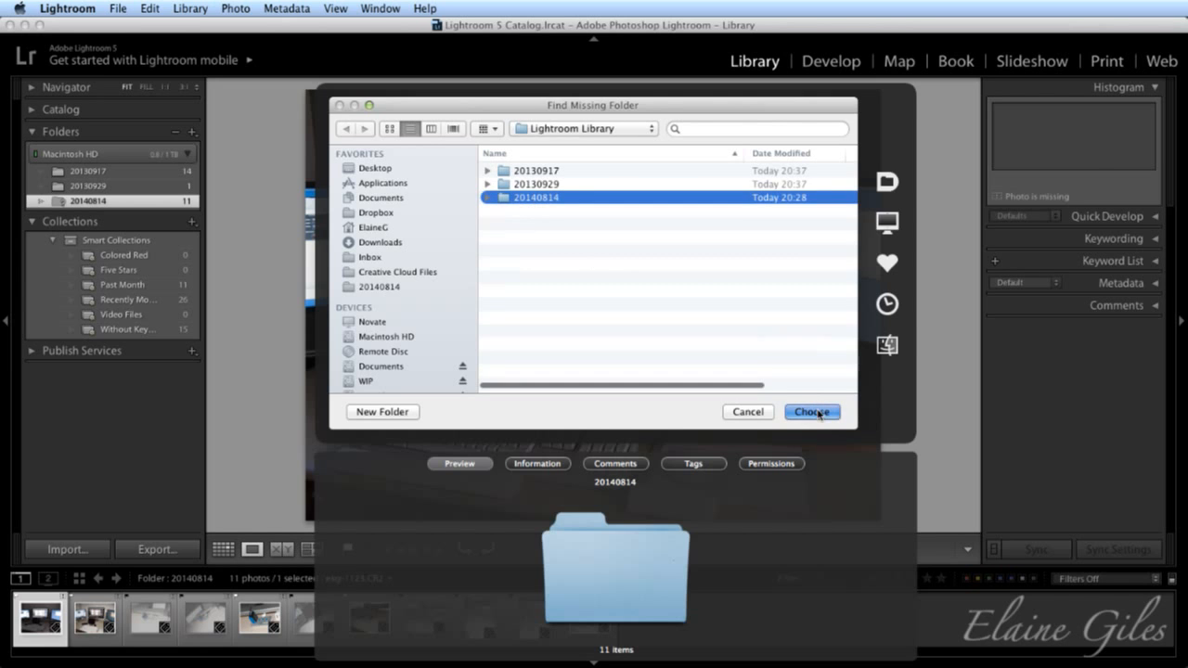
left_click(812, 413)
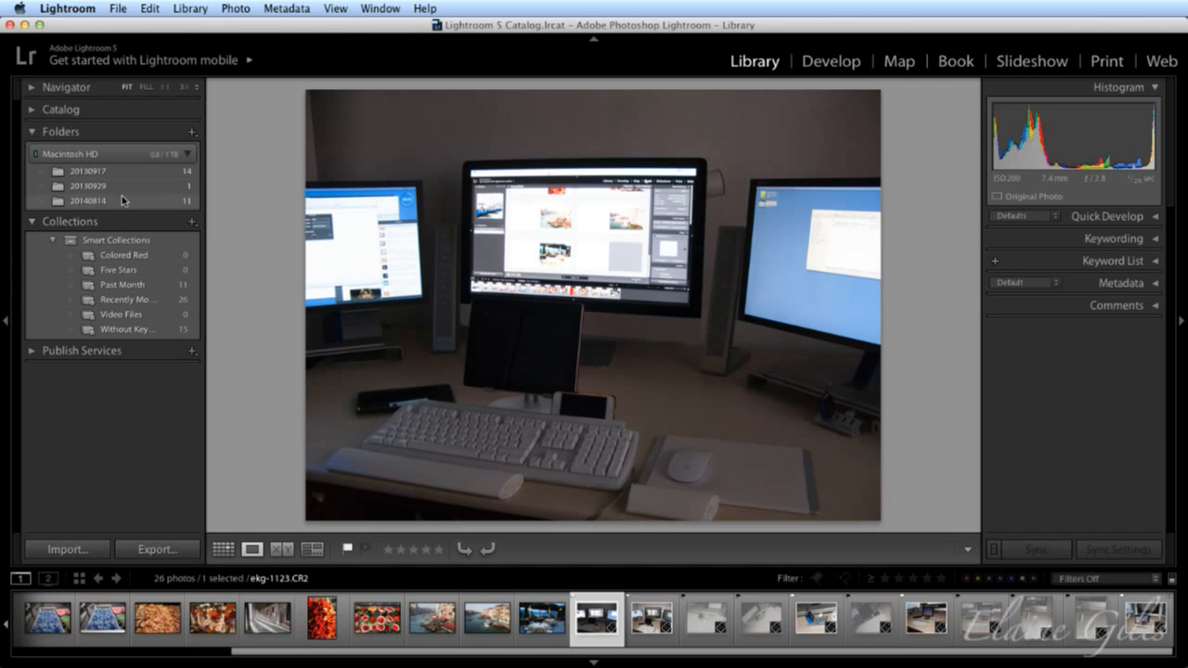
Step: Show folder 20130917's 14 photos in Grid view, collapse Smart Collections, and select all 14
left_click(117, 173)
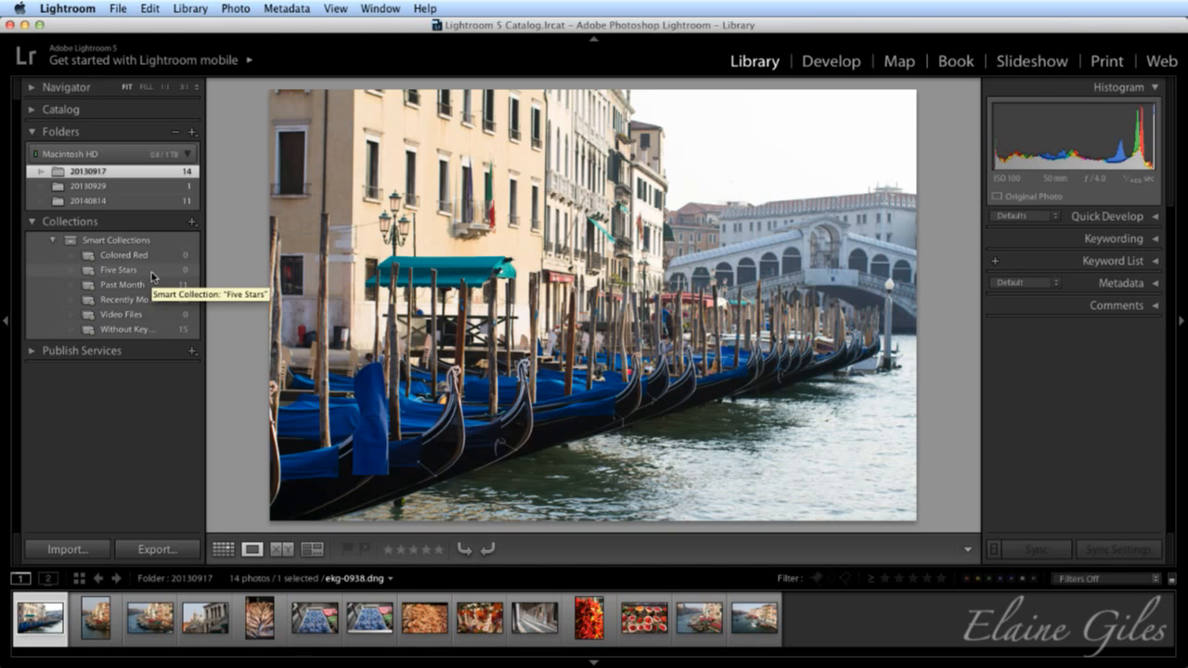
key("g")
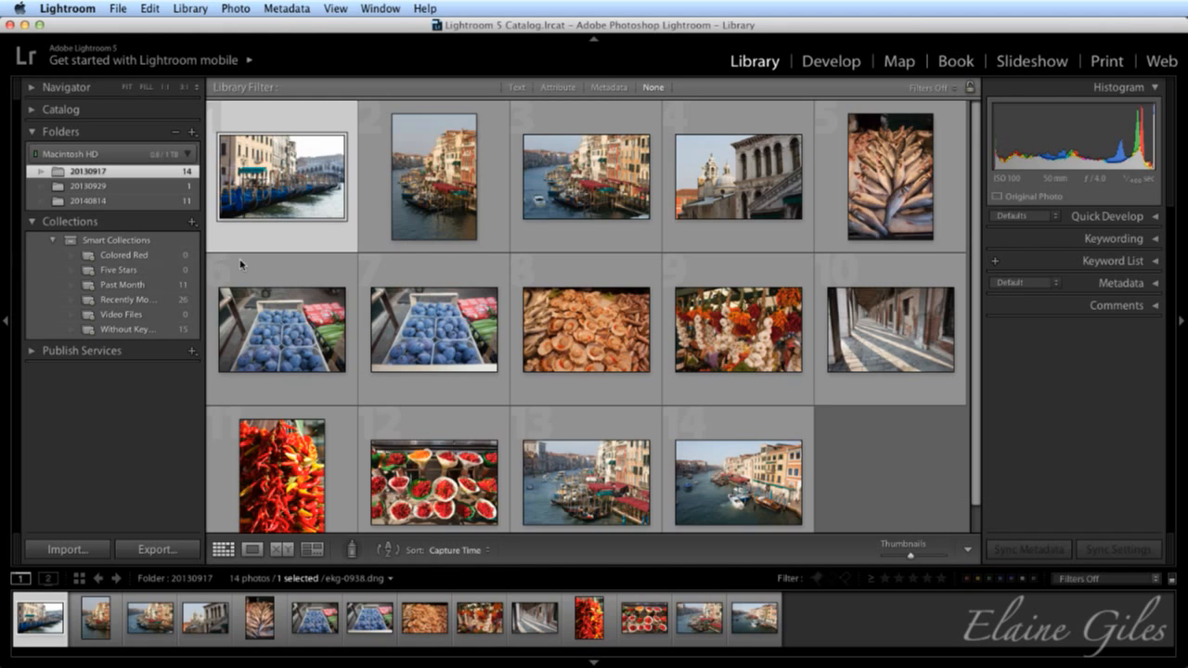
left_click(151, 186)
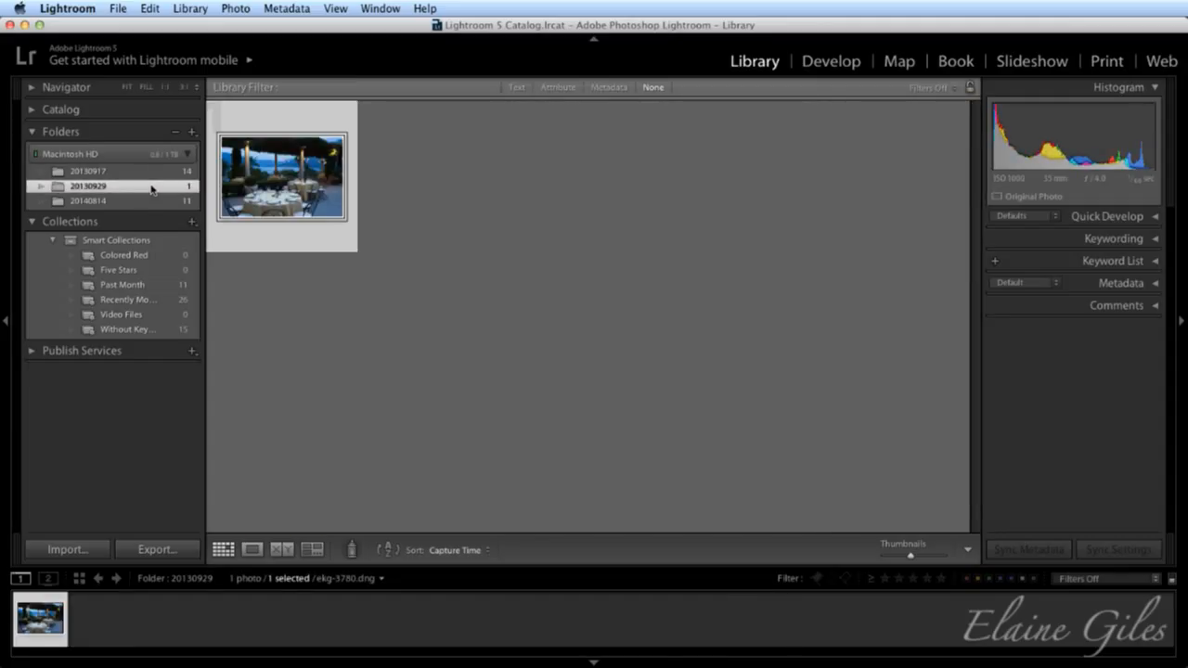
left_click(149, 172)
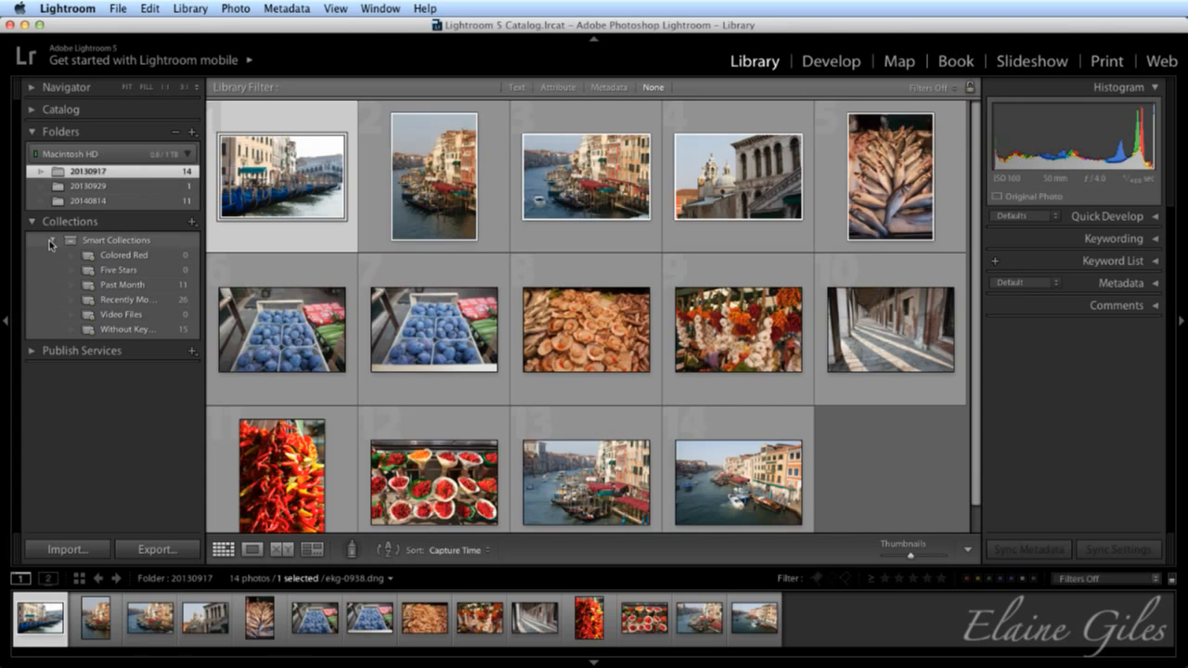
left_click(50, 243)
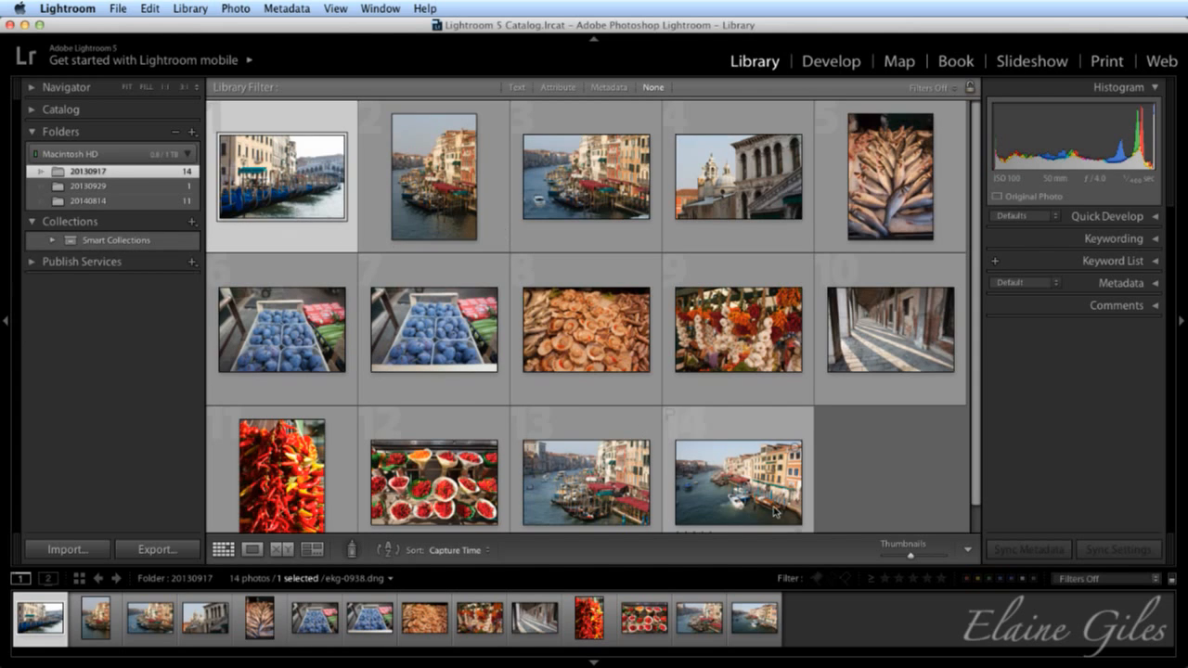
key("super+a")
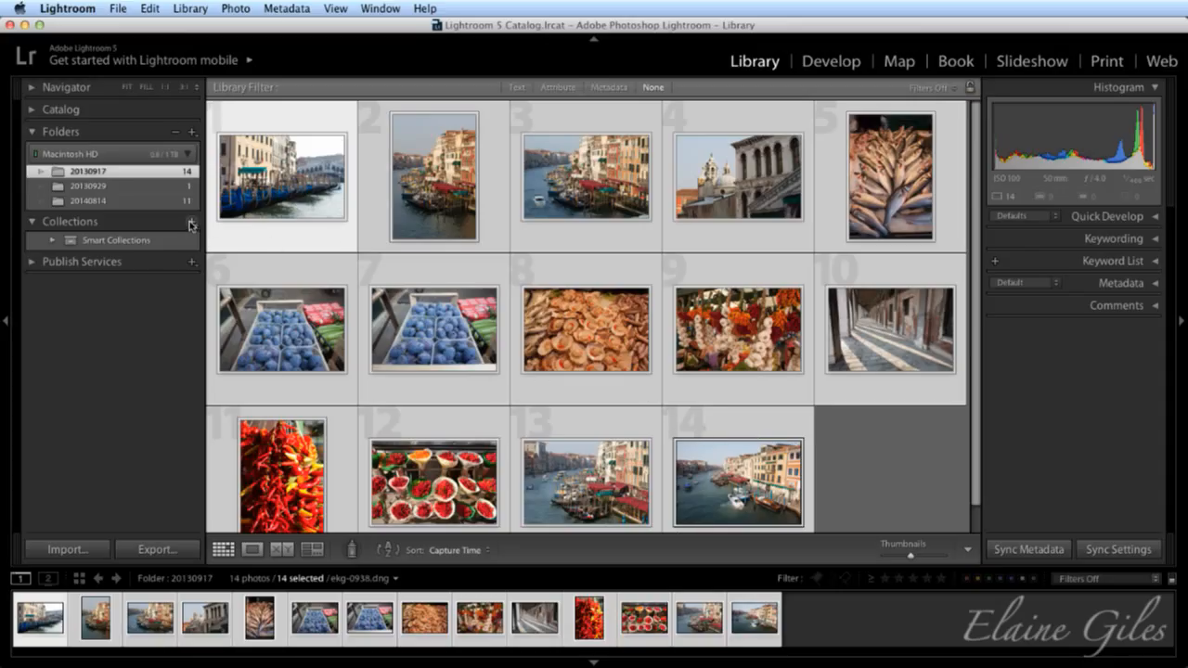
left_click(191, 225)
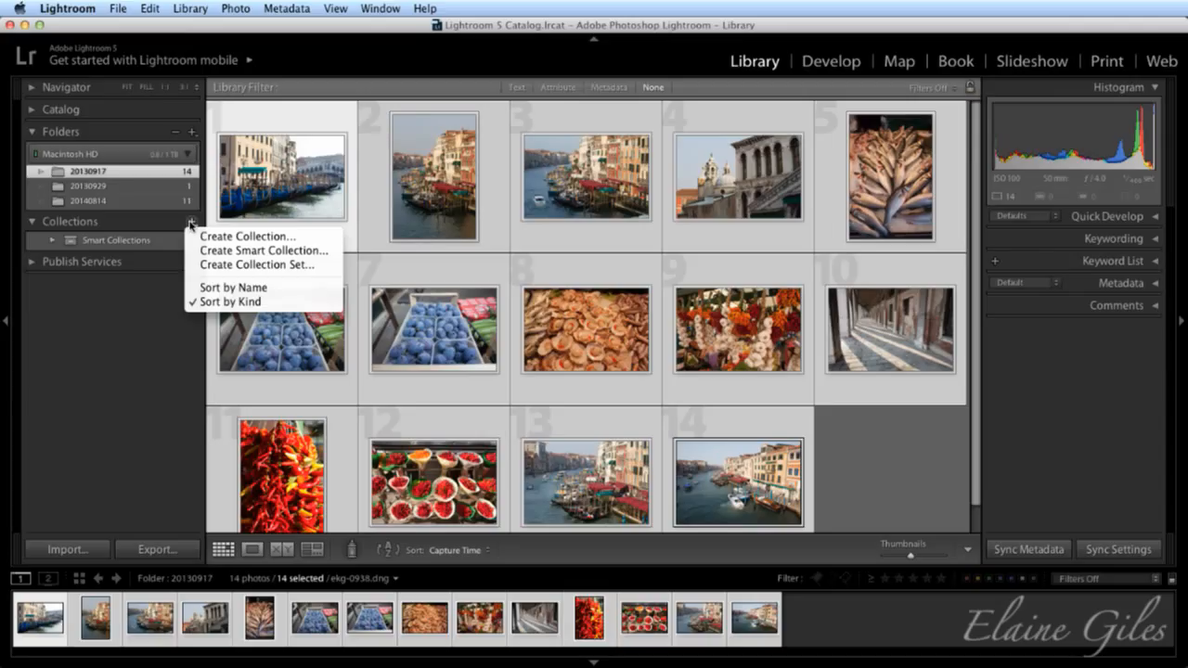
Step: Create the Italy collection from the 14 photos, drag in the 20130929 photo, and view all 15
left_click(322, 242)
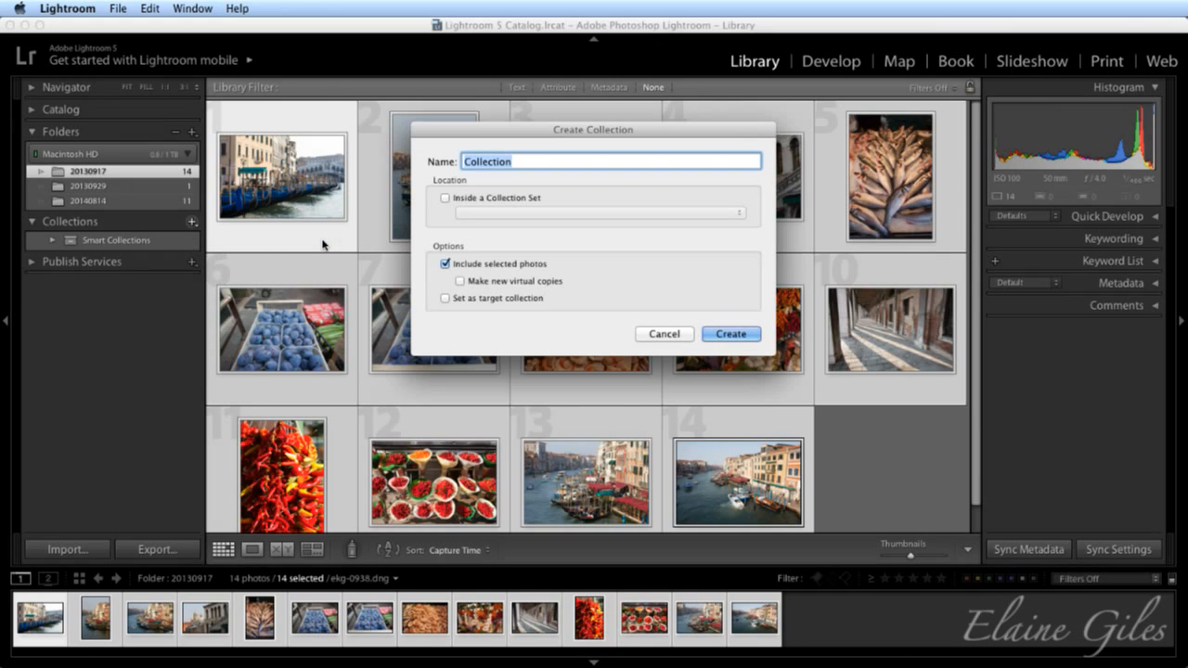
type("Italy")
left_click(730, 334)
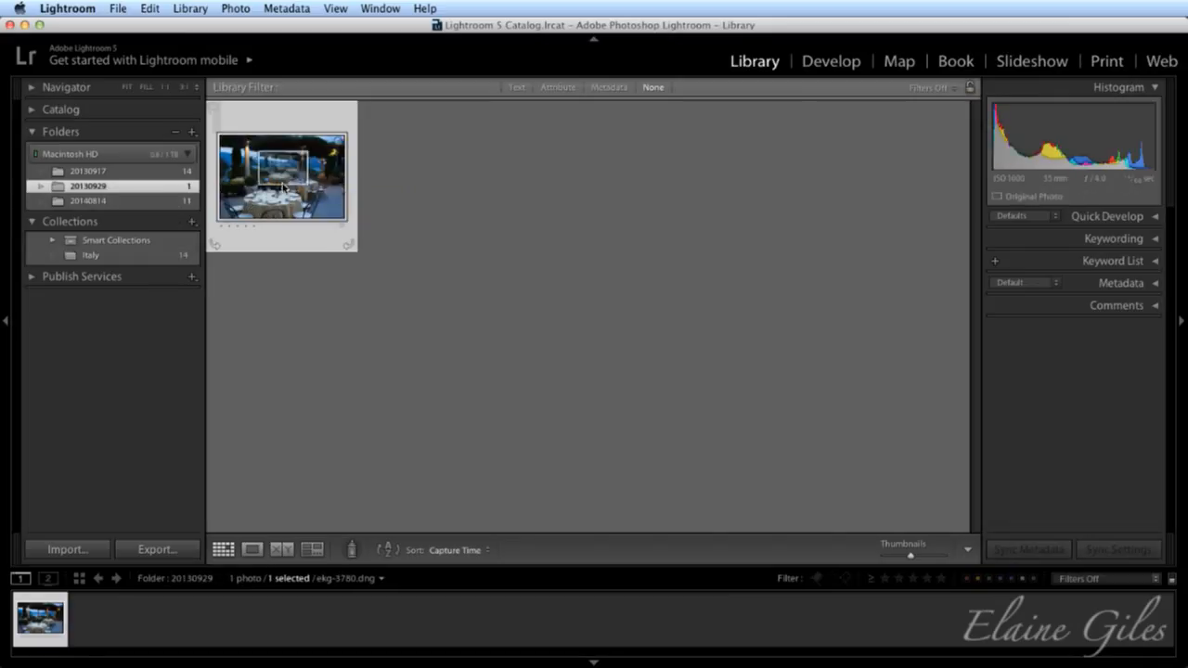
left_click_drag(283, 175, 158, 257)
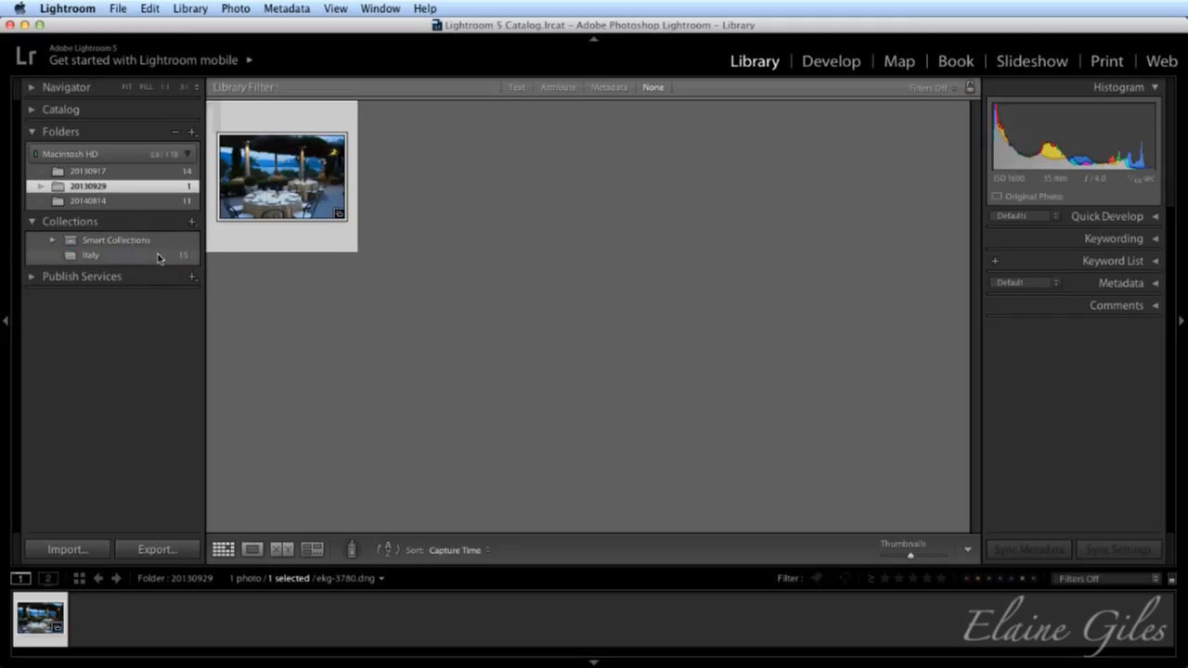
left_click(156, 257)
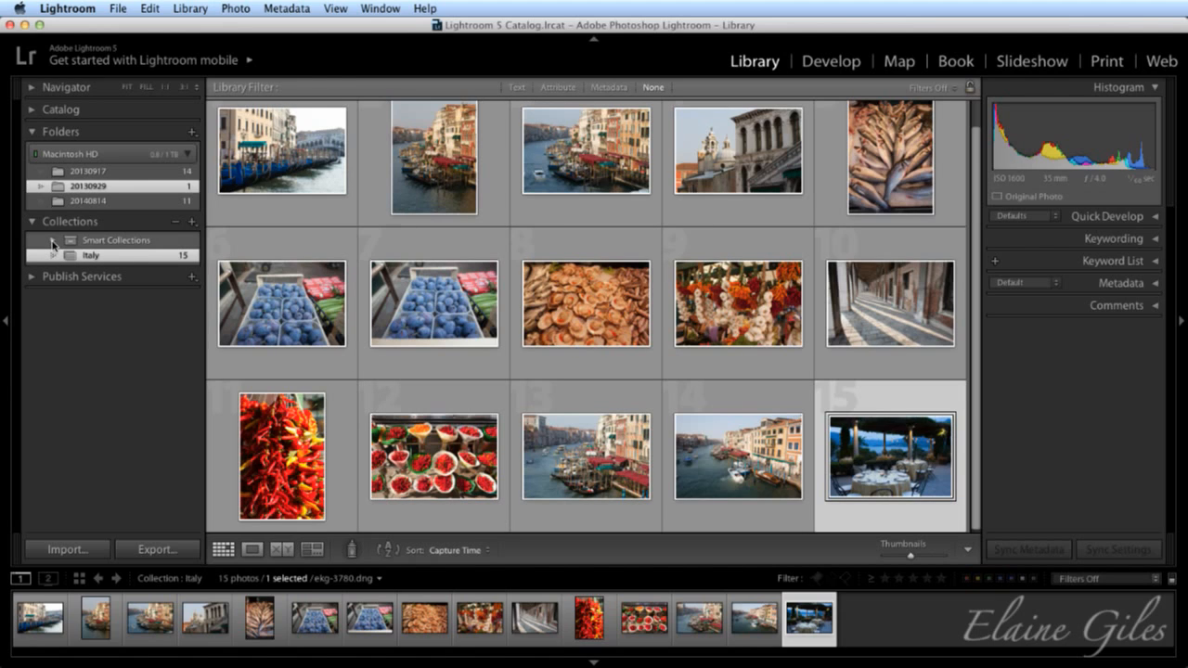
Step: Create a smart collection with the rule Camera is C9, then return to the Italy collection
left_click(192, 223)
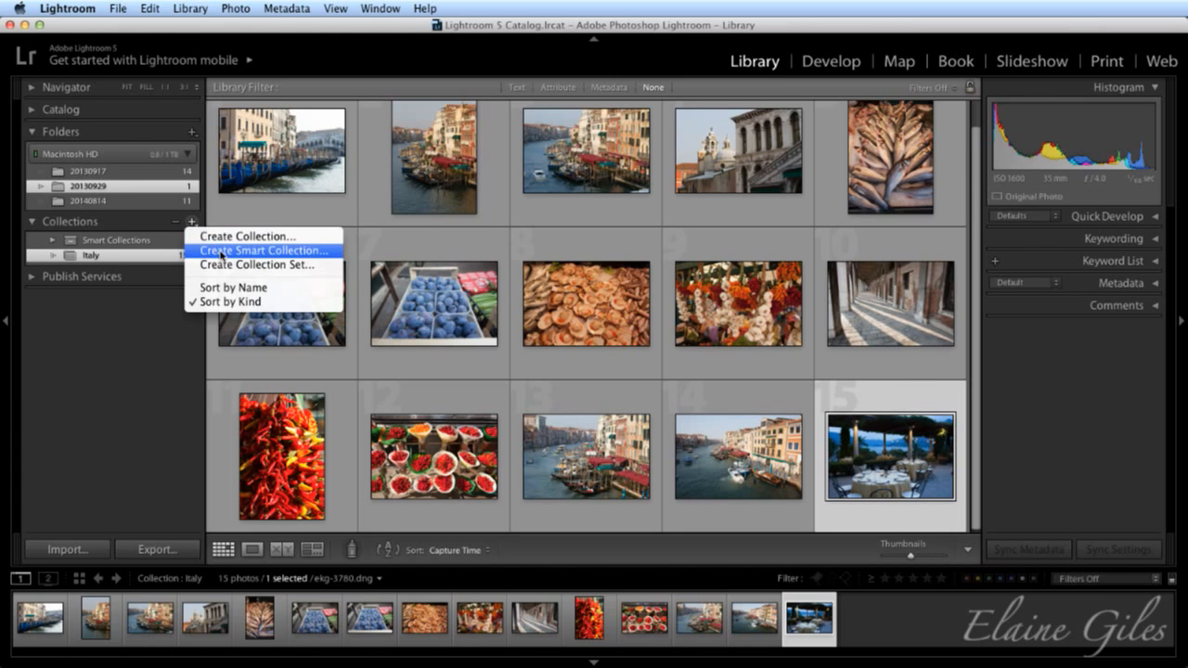
left_click(223, 251)
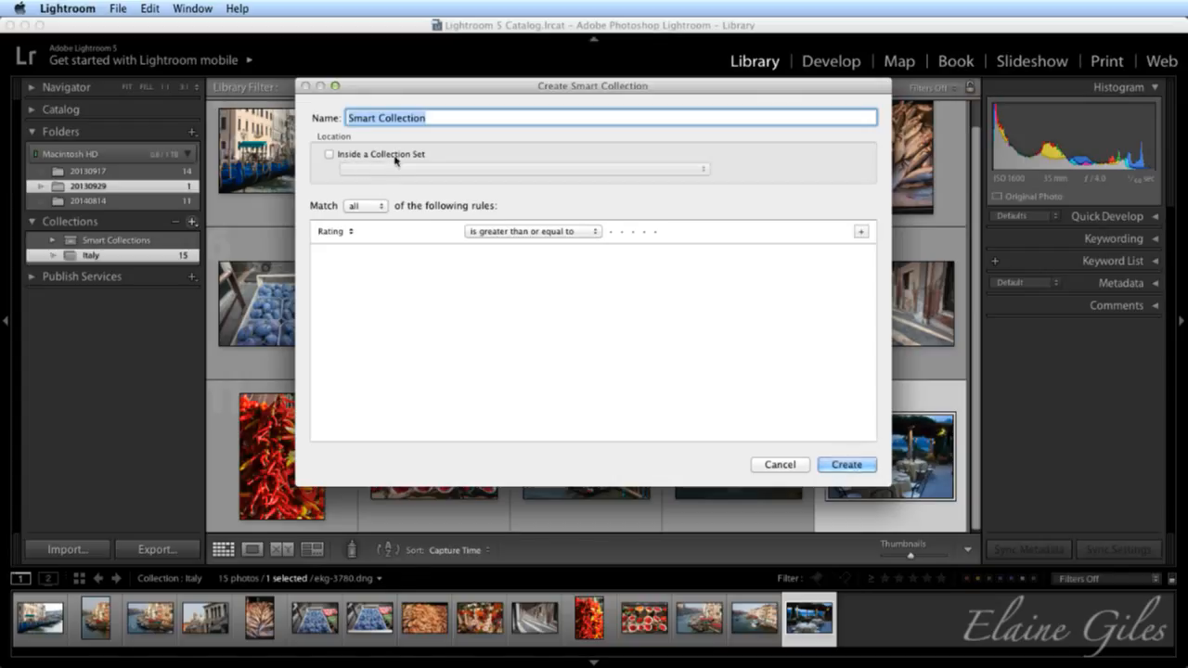
left_click(345, 232)
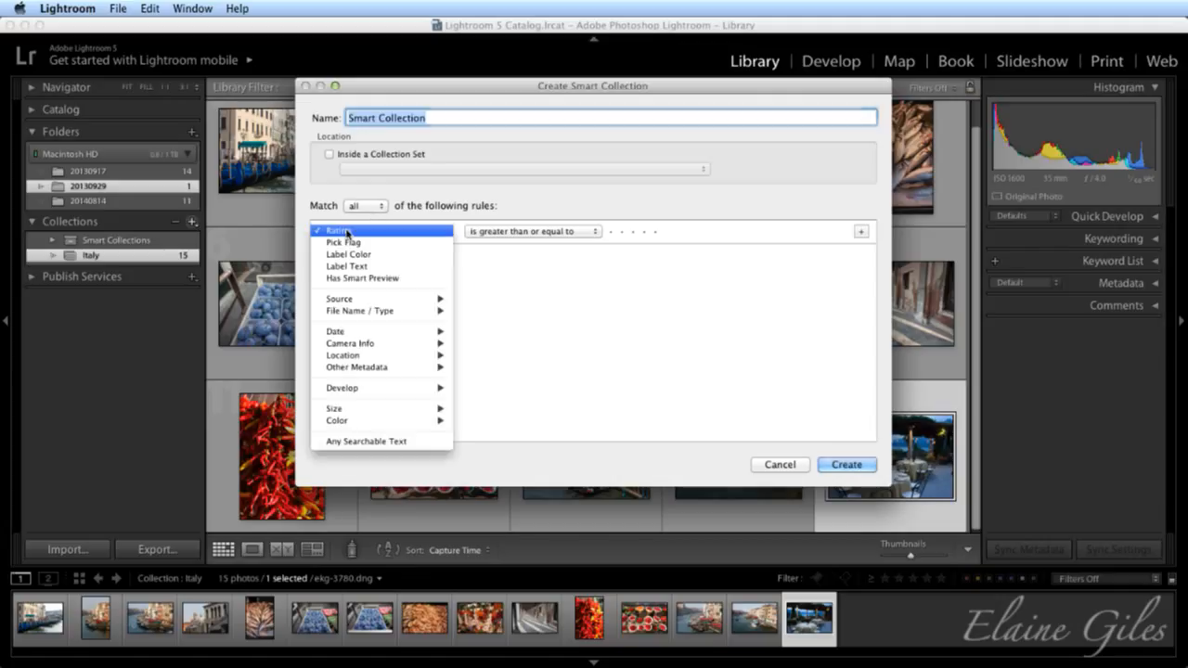
mouse_move(388, 346)
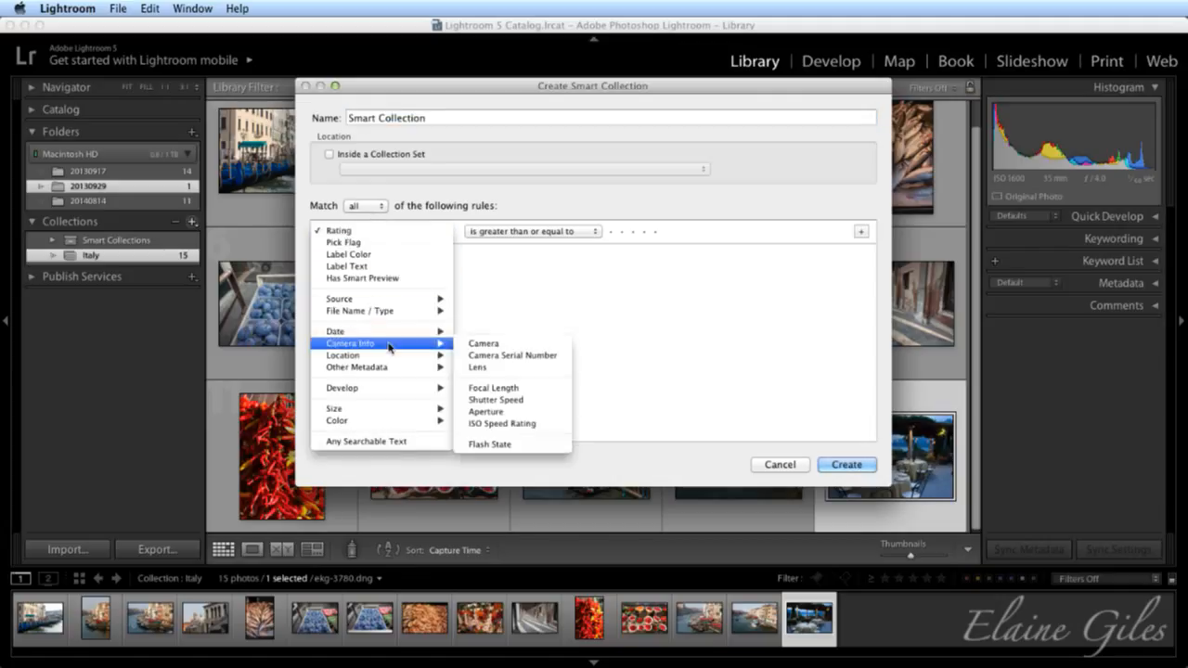
left_click(483, 344)
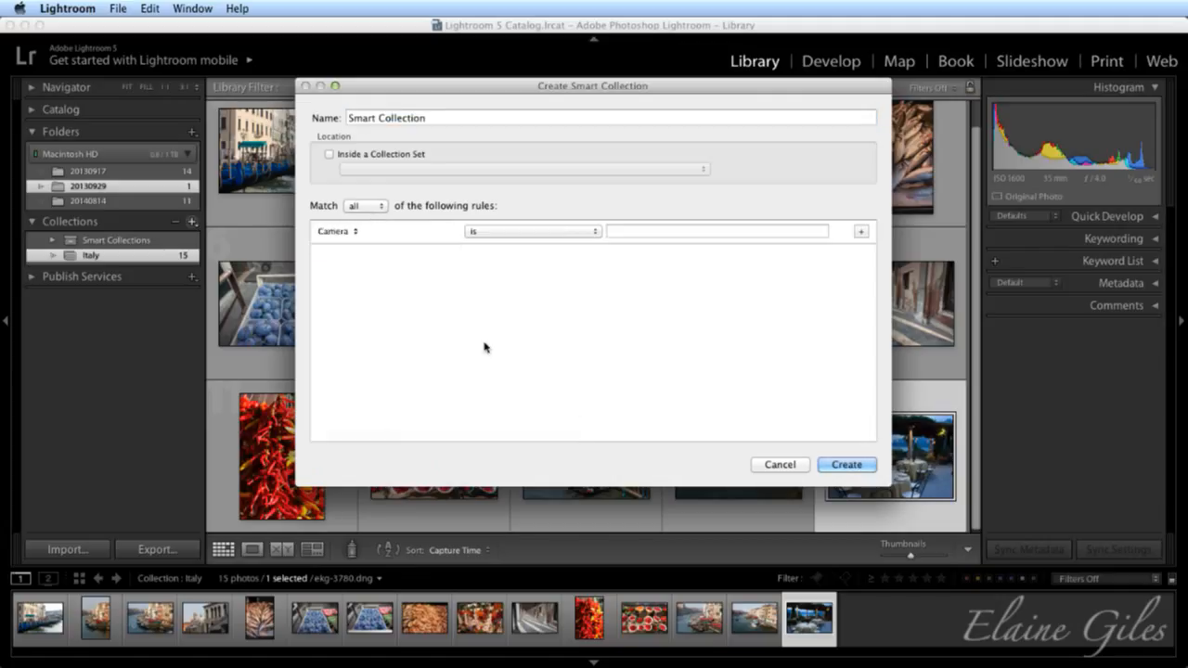
left_click(668, 231)
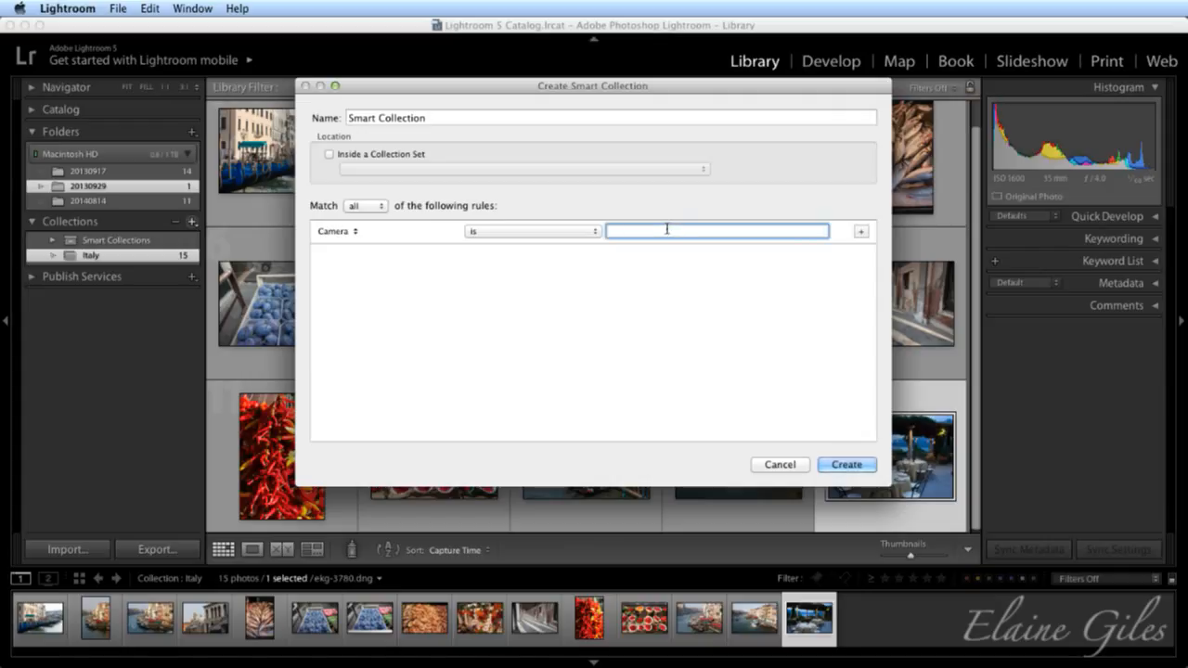
type("C")
type("9")
left_click(350, 232)
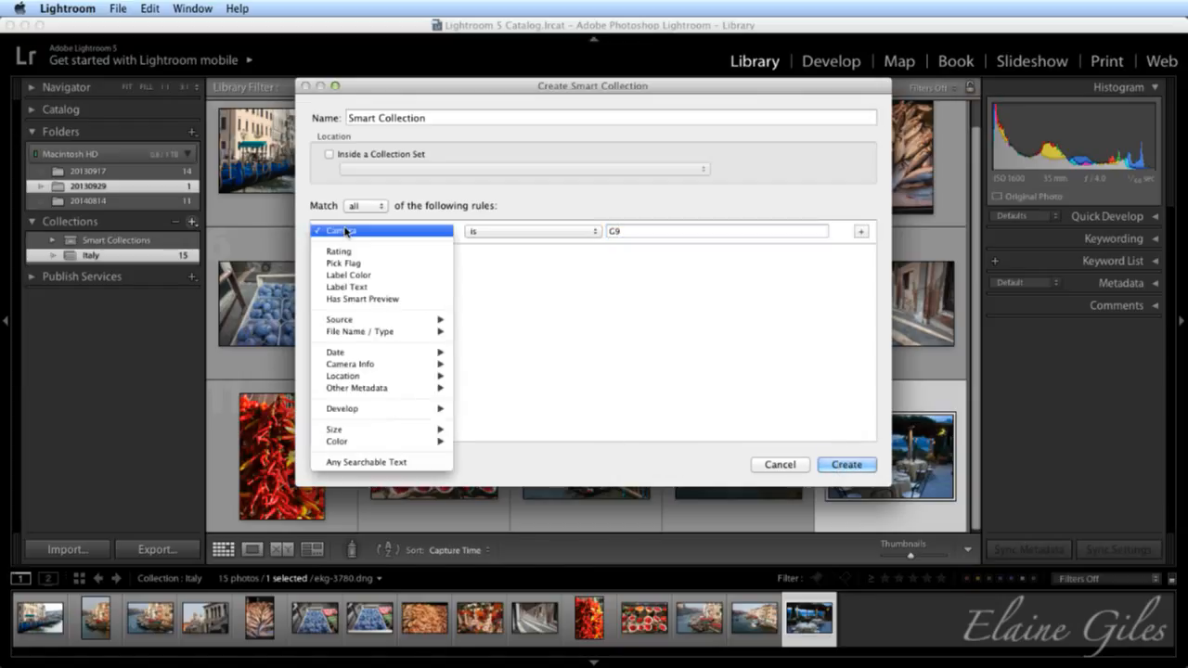
mouse_move(436, 364)
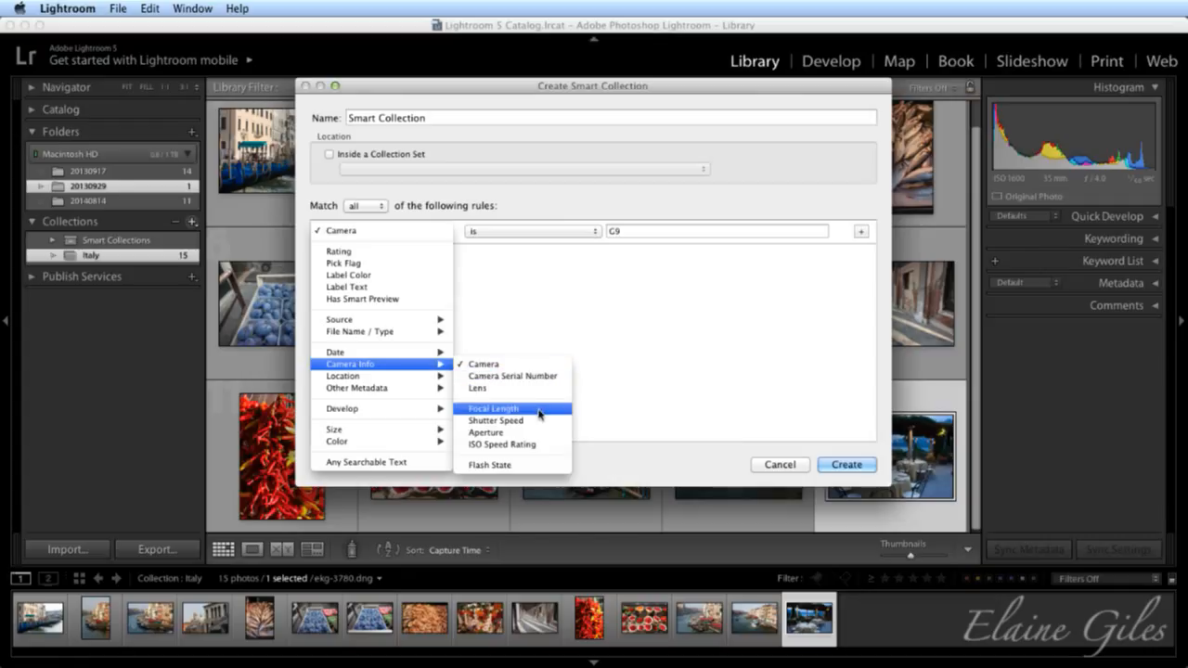
left_click(769, 178)
left_click(846, 464)
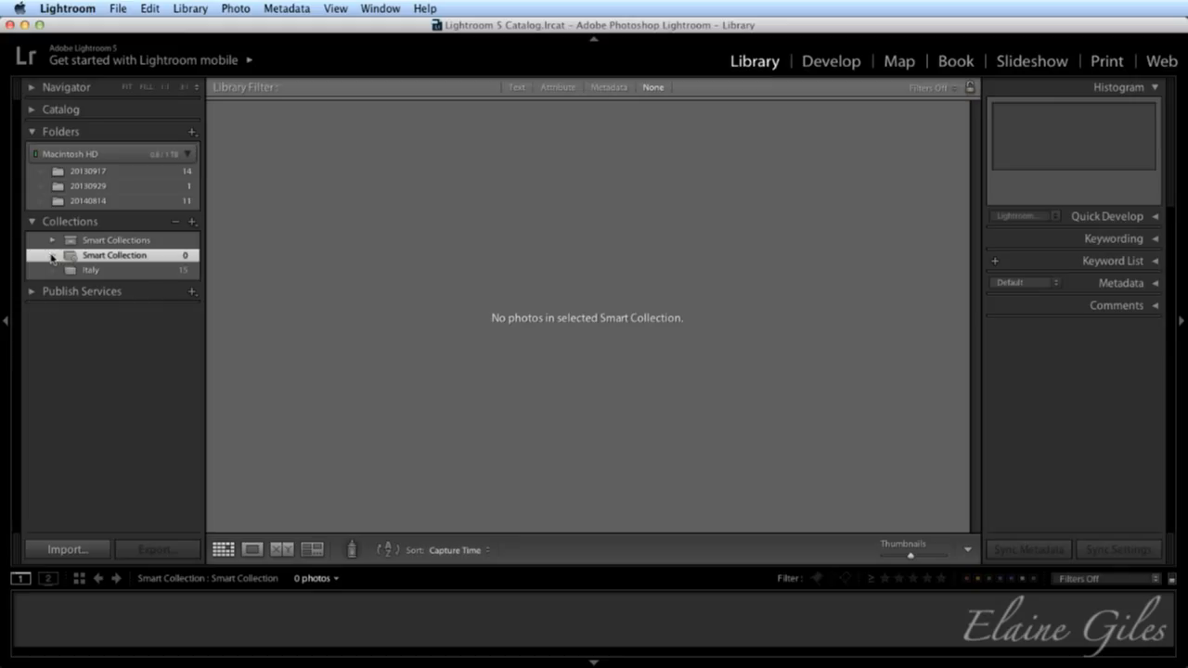
left_click(117, 270)
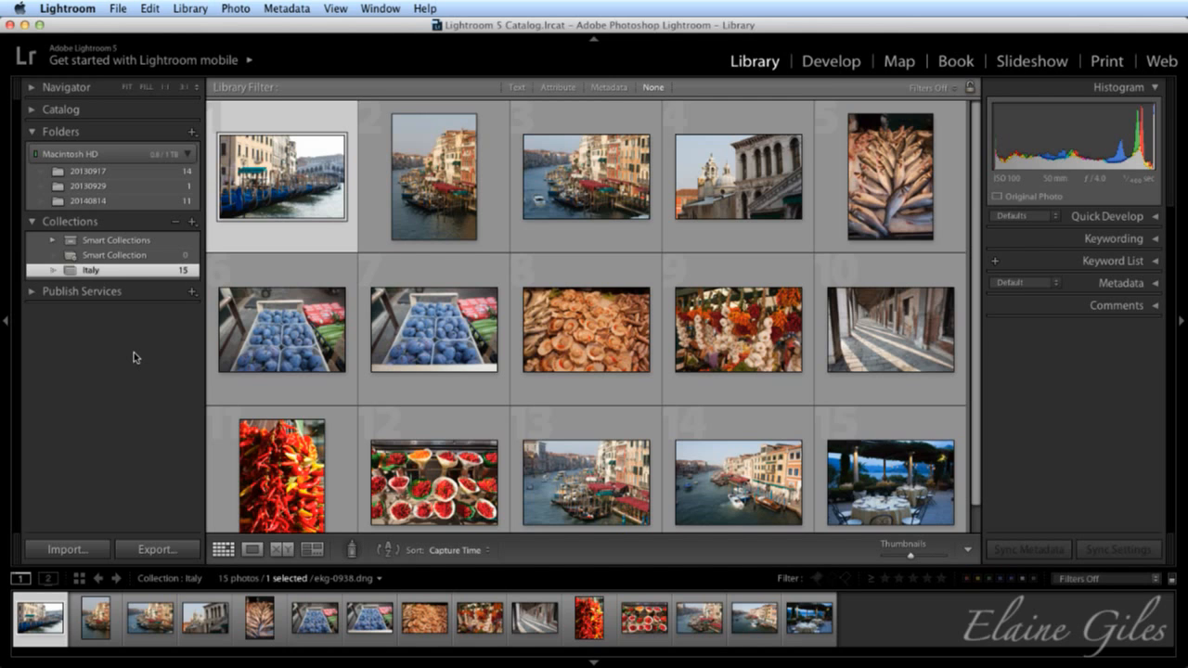
Step: Switch to Develop, collapse Presets, Navigator, History, Collections and Snapshots, and pick filmstrip photos
left_click(831, 65)
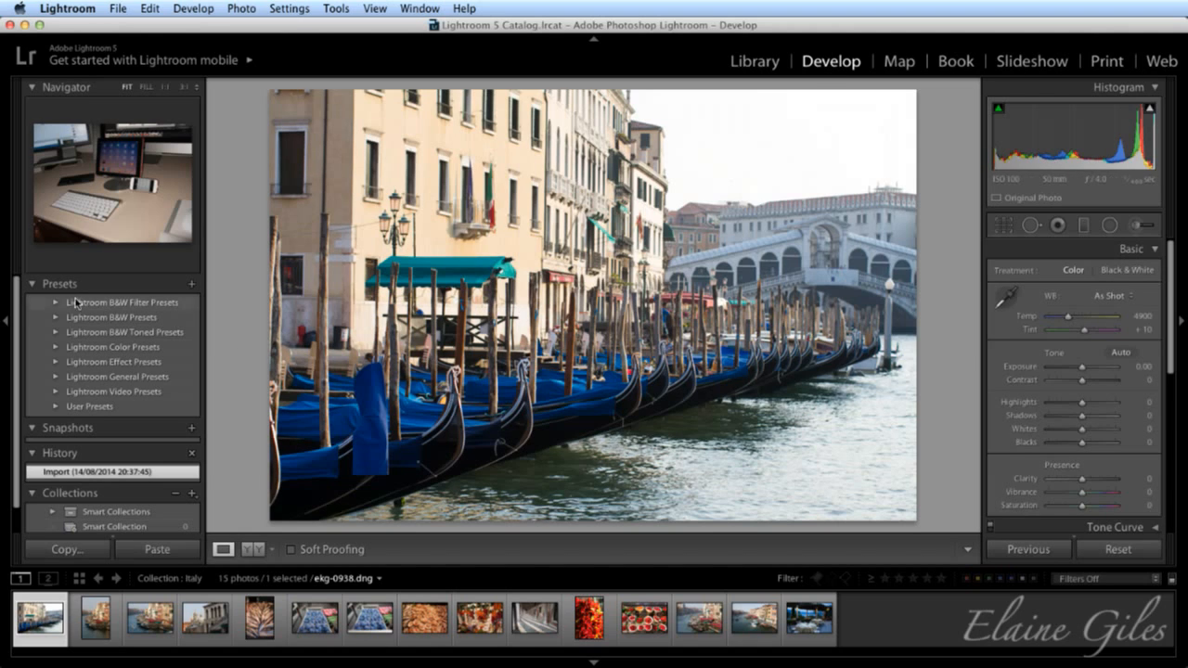
left_click(32, 284)
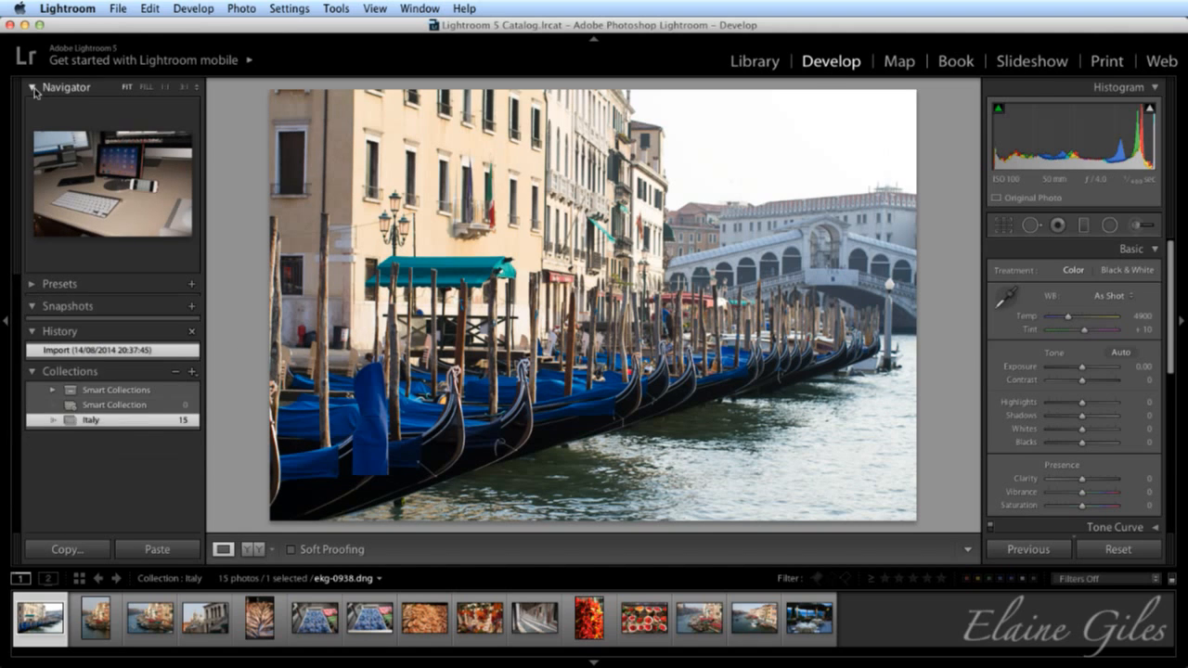
left_click(34, 88)
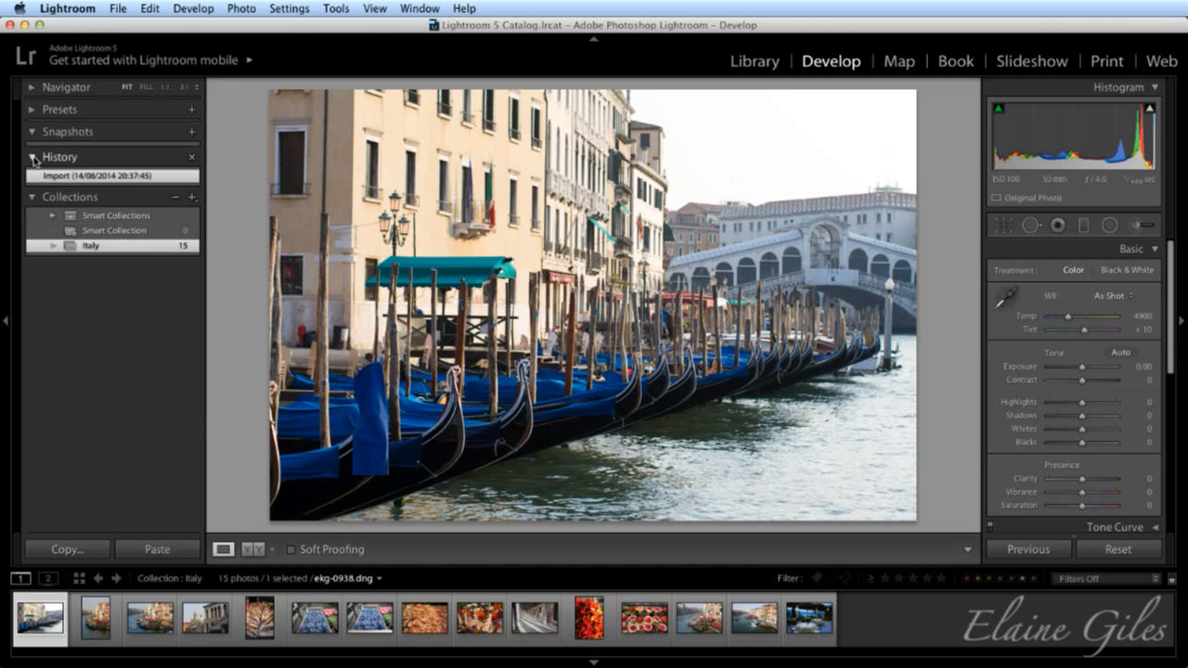
left_click(34, 158)
left_click(33, 178)
left_click(34, 140)
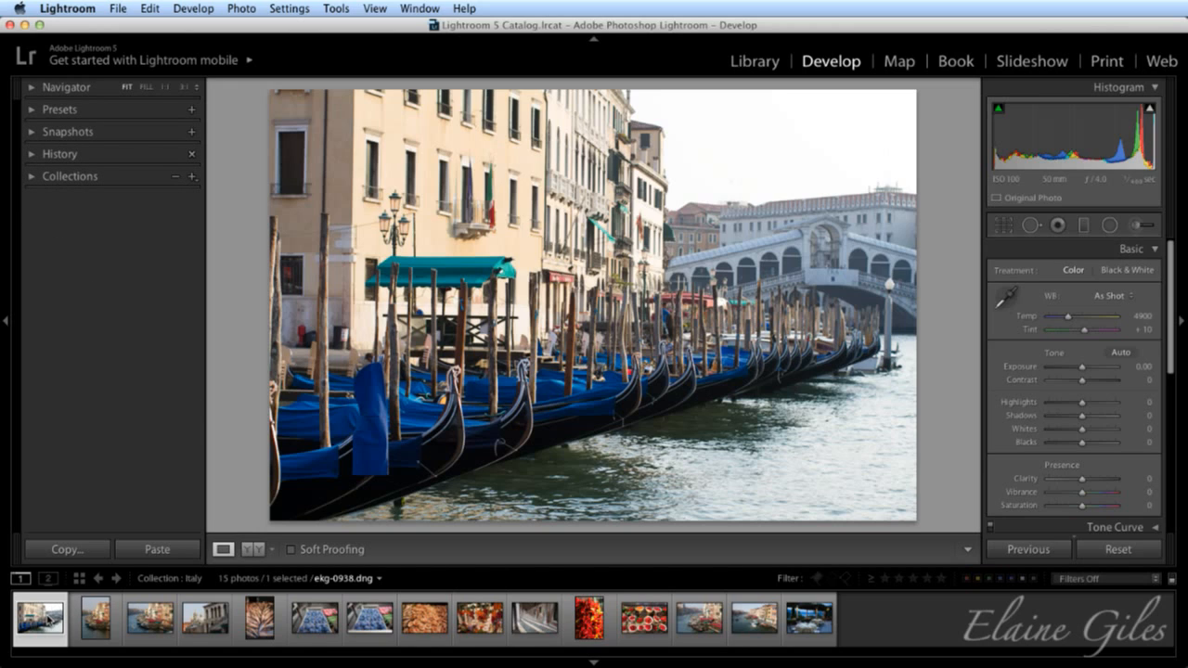
left_click(94, 620)
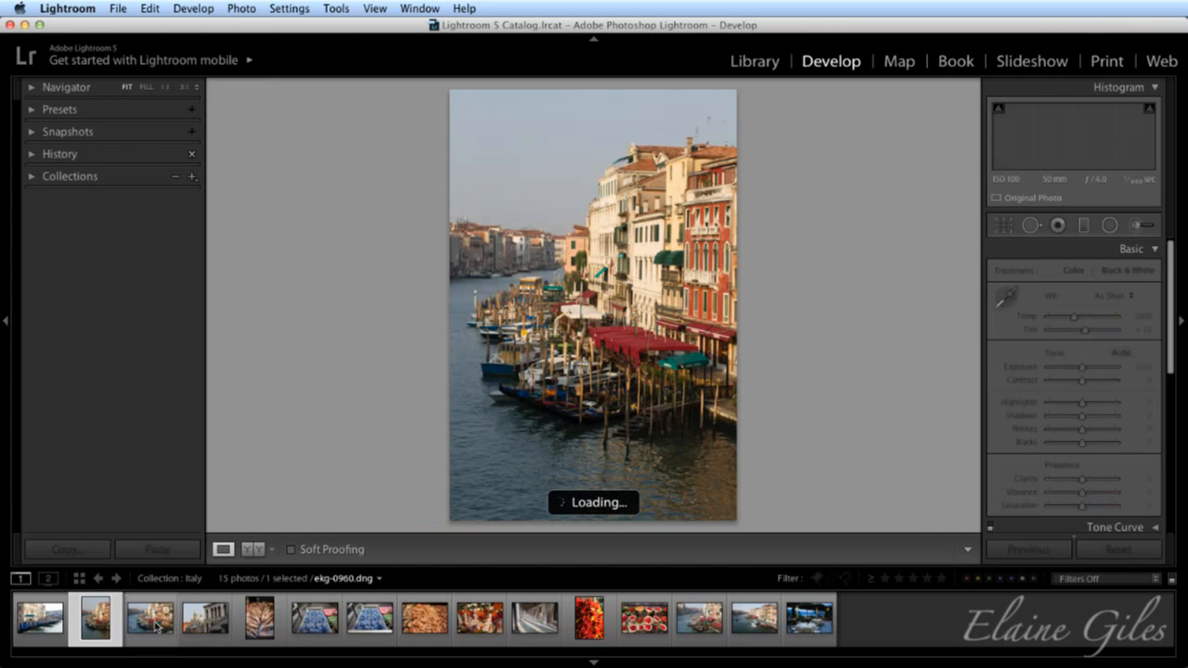
left_click(162, 628)
Step: Load the vertical canal photo, expand Navigator, and try Fill, 1:1 and 3:1 before returning to Fit
left_click(219, 610)
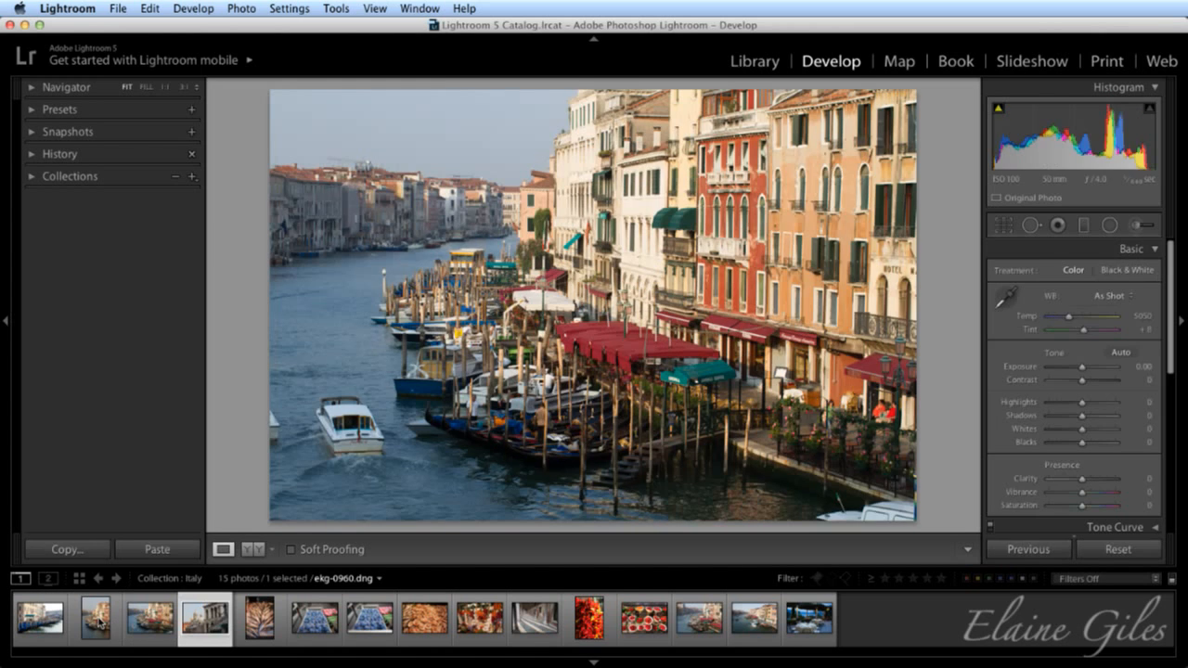
left_click(102, 606)
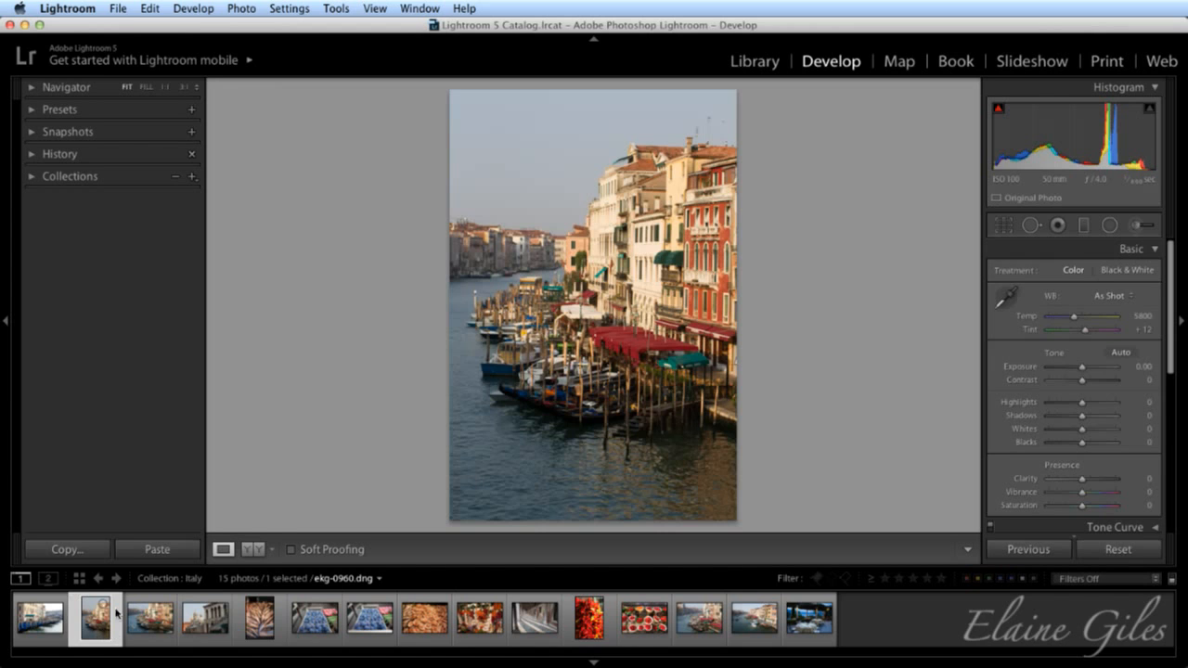
left_click(32, 88)
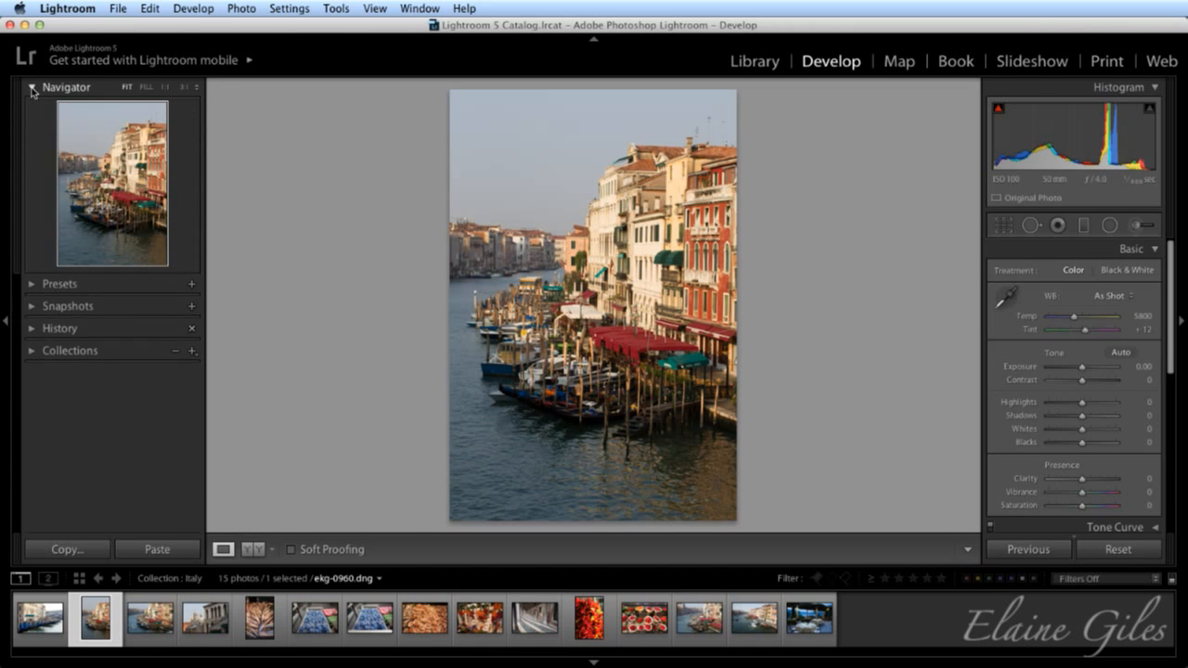
left_click(146, 87)
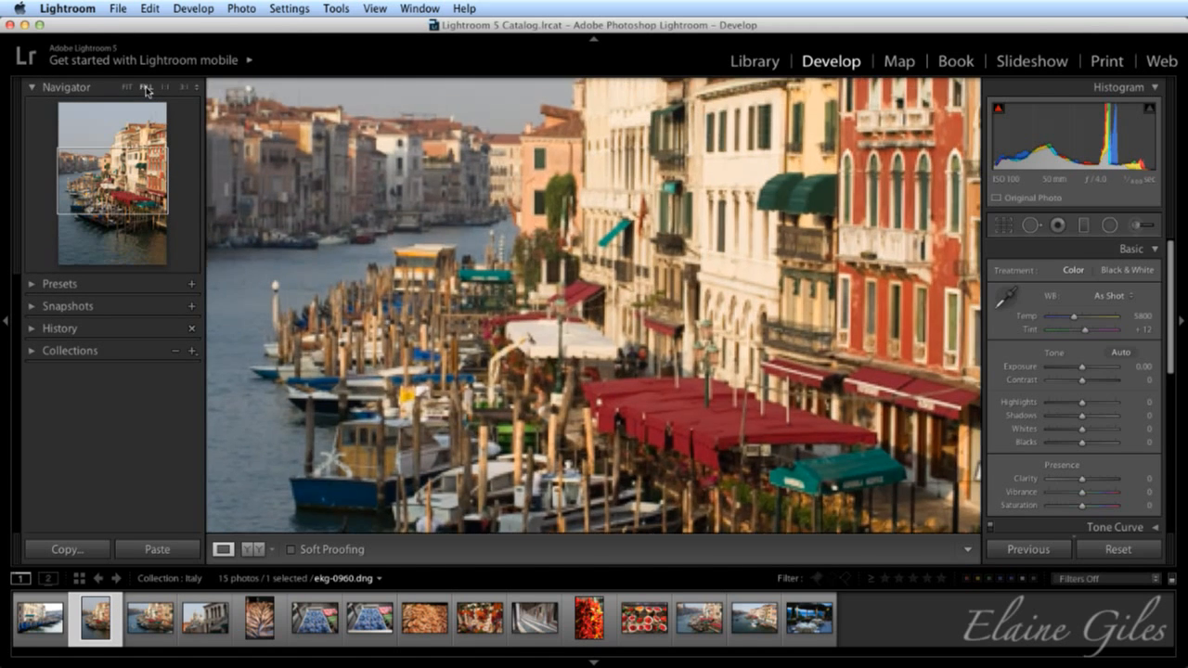
left_click(163, 87)
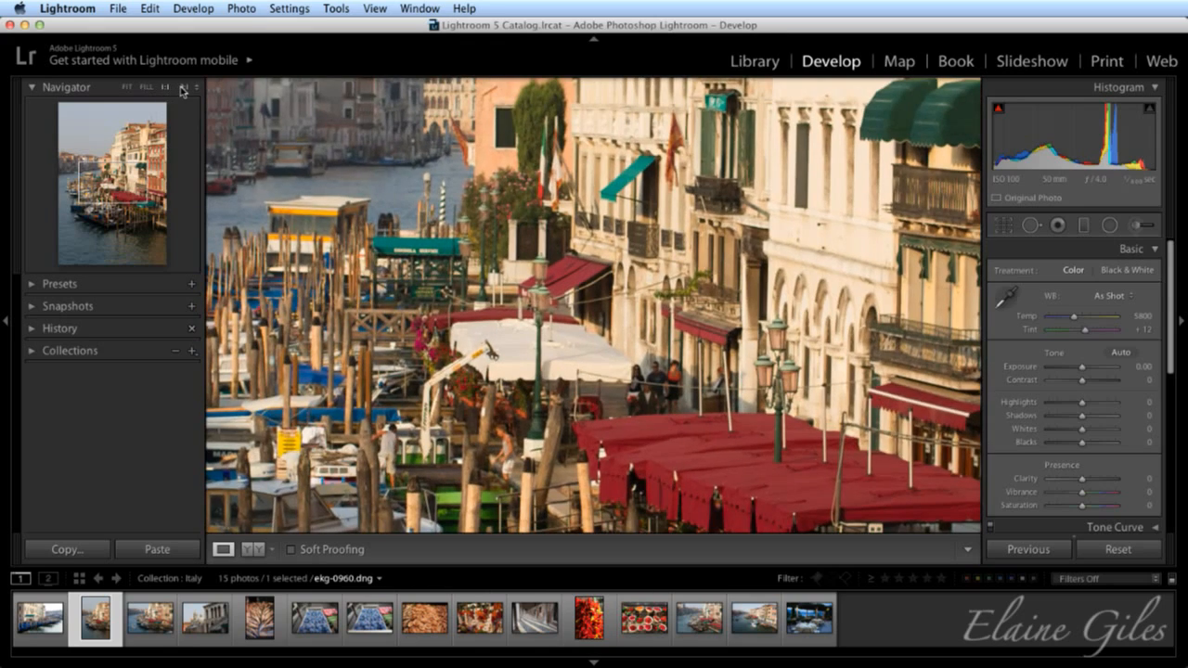
left_click(181, 88)
left_click(127, 88)
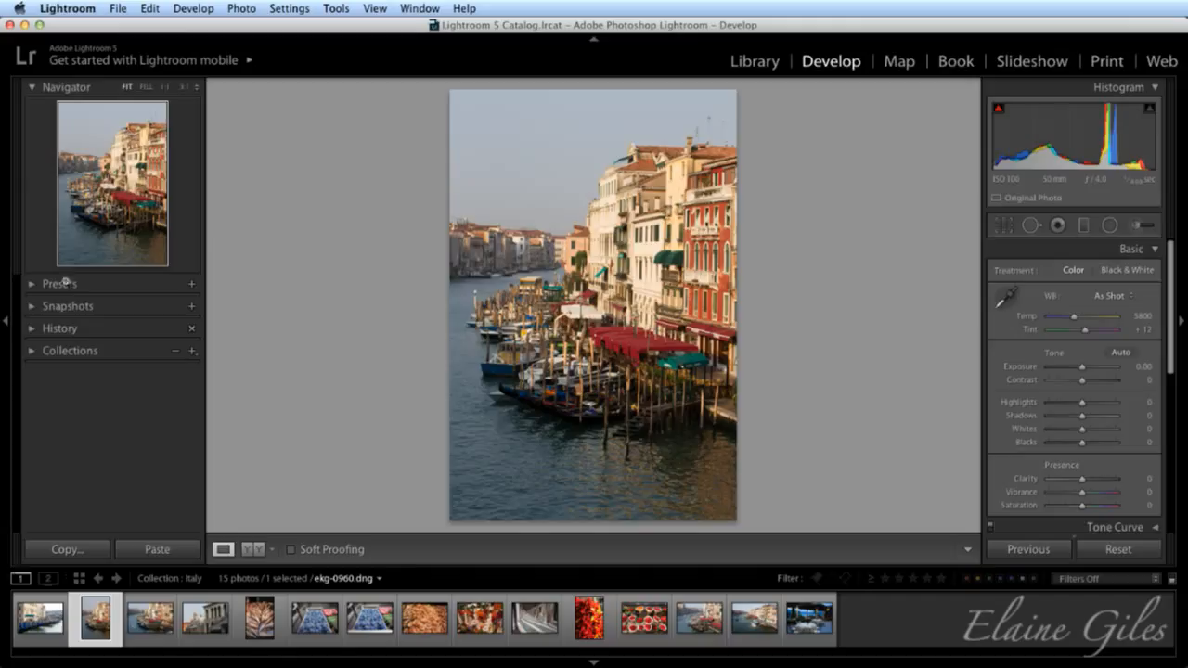
left_click(34, 285)
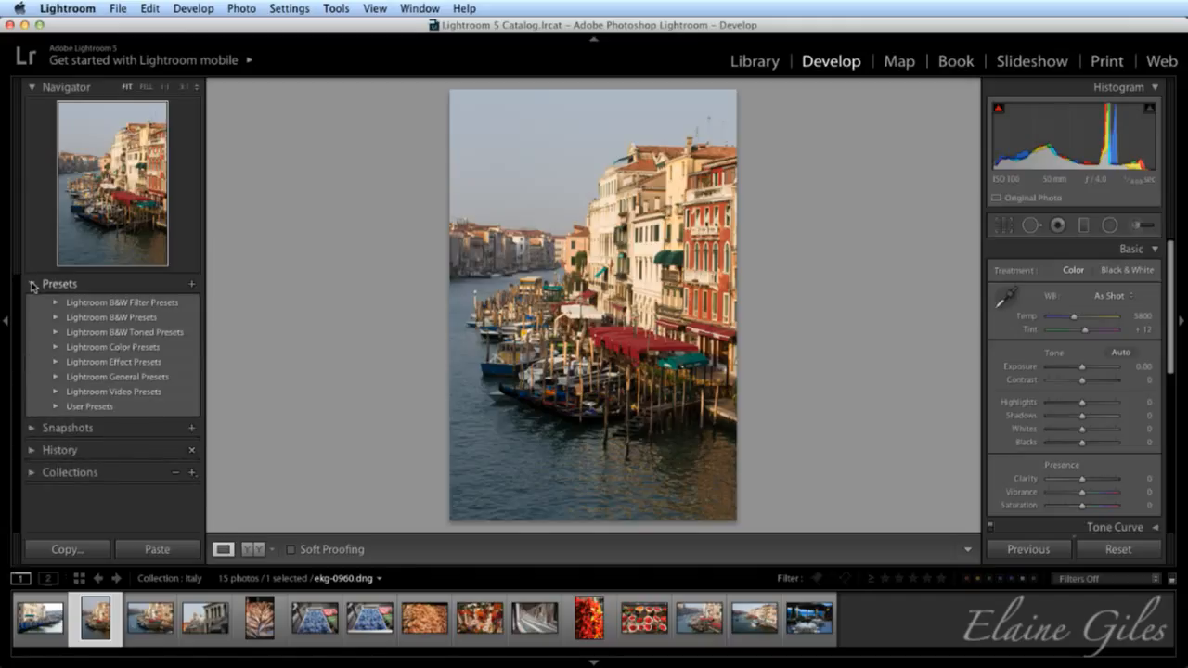
left_click(34, 285)
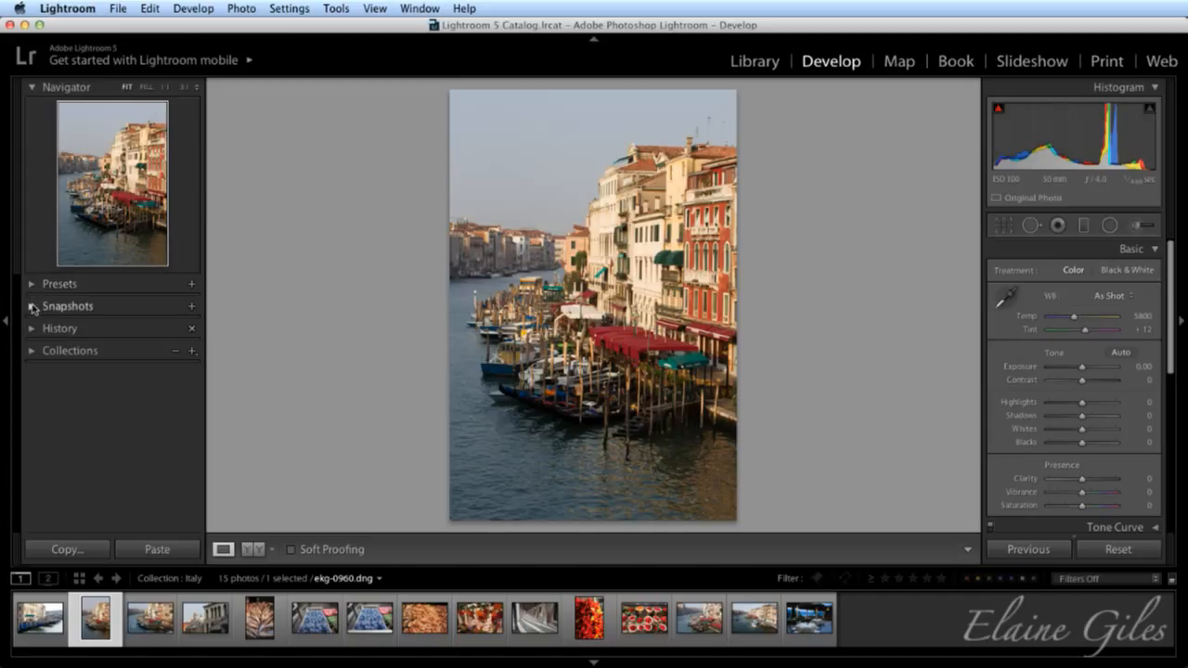
Step: Expand the History panel, showing only the Import entry, and the Collections panel listing Italy
left_click(34, 329)
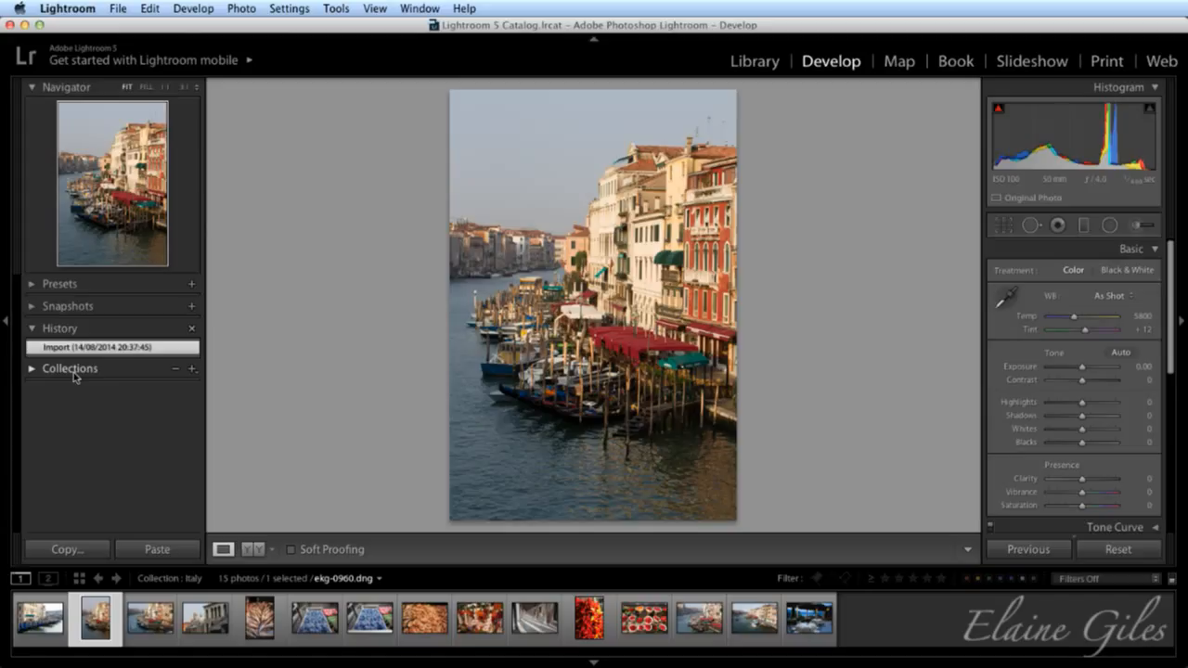
left_click(31, 370)
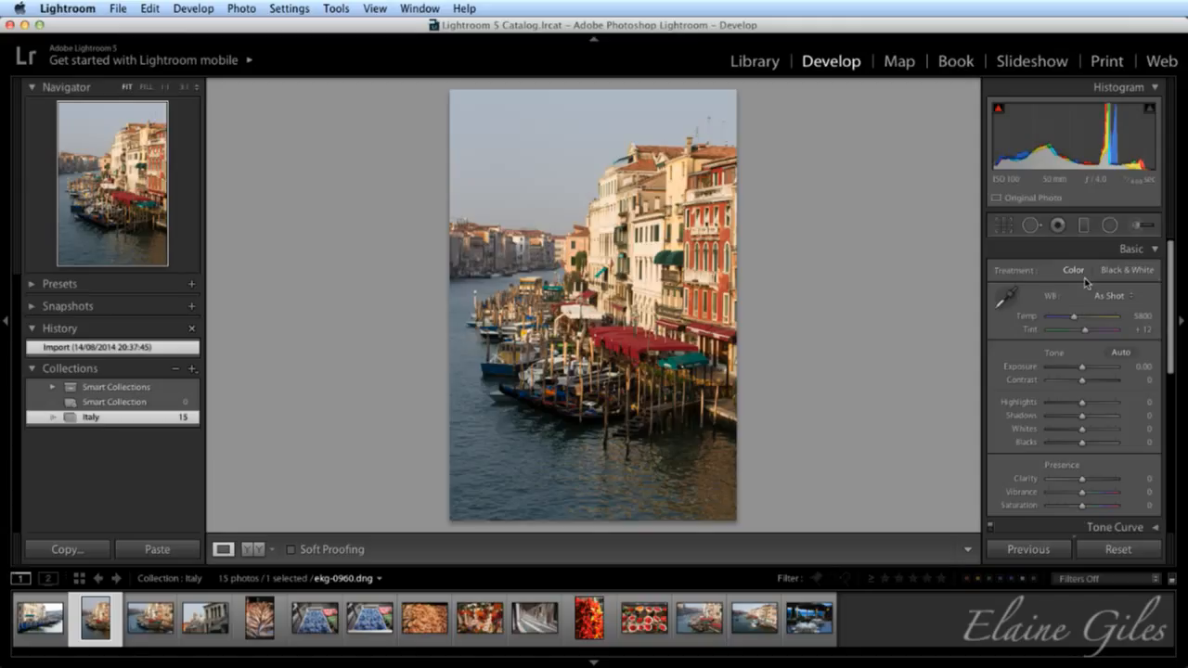
Step: In the Basic panel set Temp to 6641, Tint to +16 and Exposure to +0.45
left_click(1156, 251)
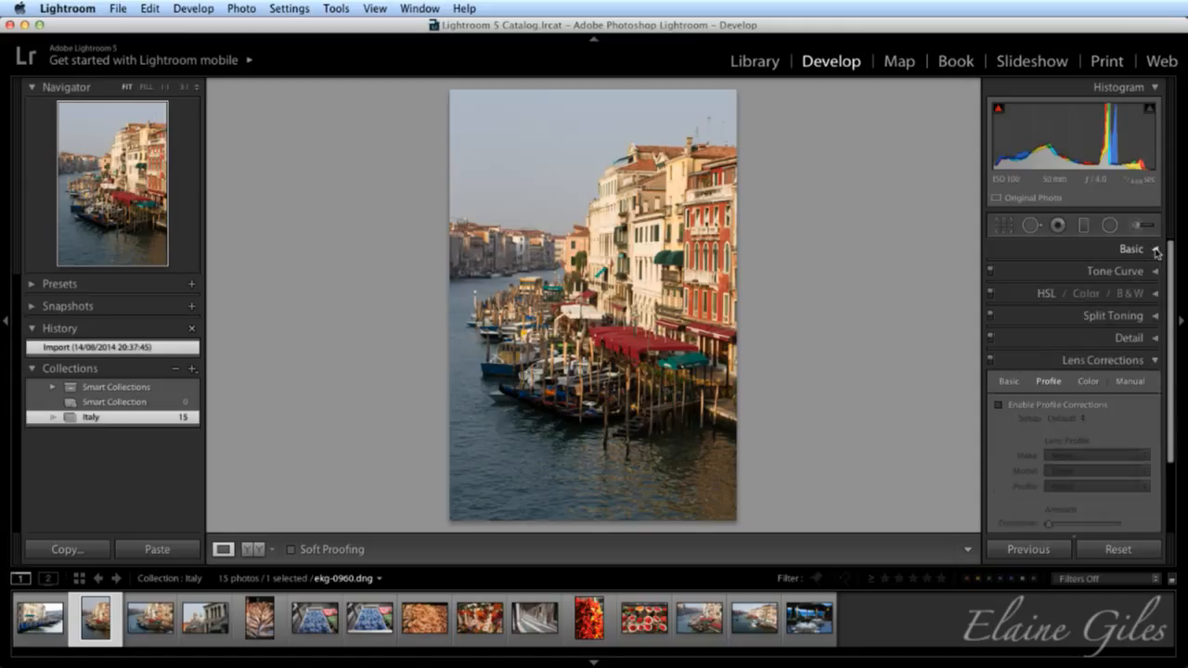
left_click(1155, 360)
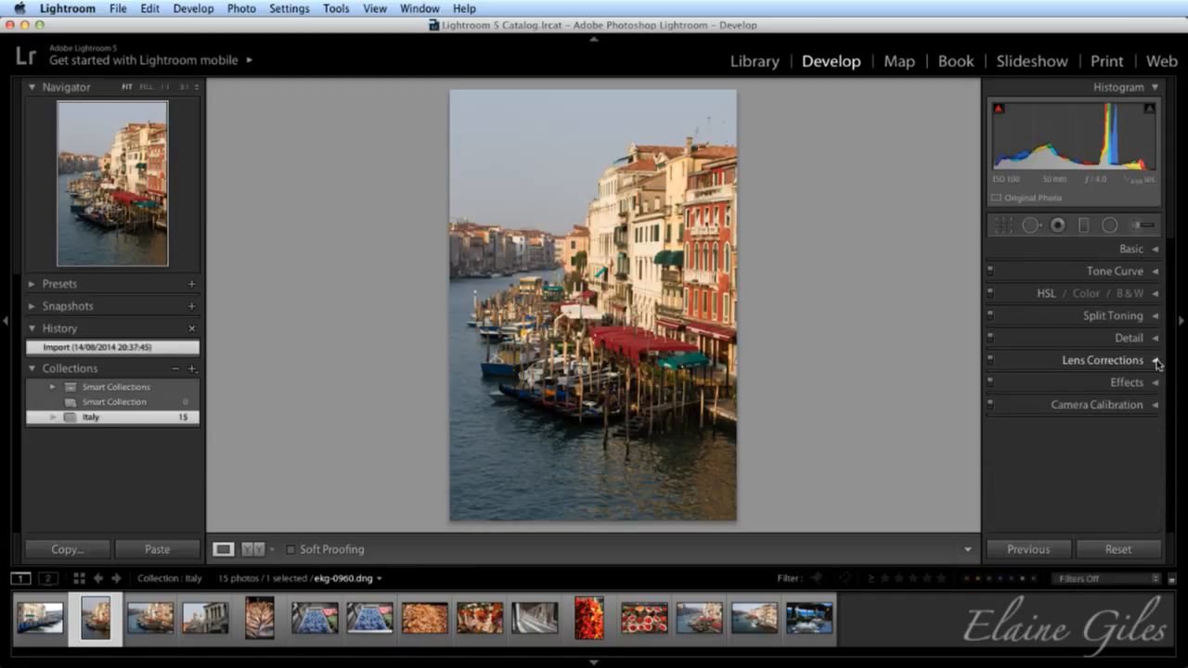
left_click(1155, 250)
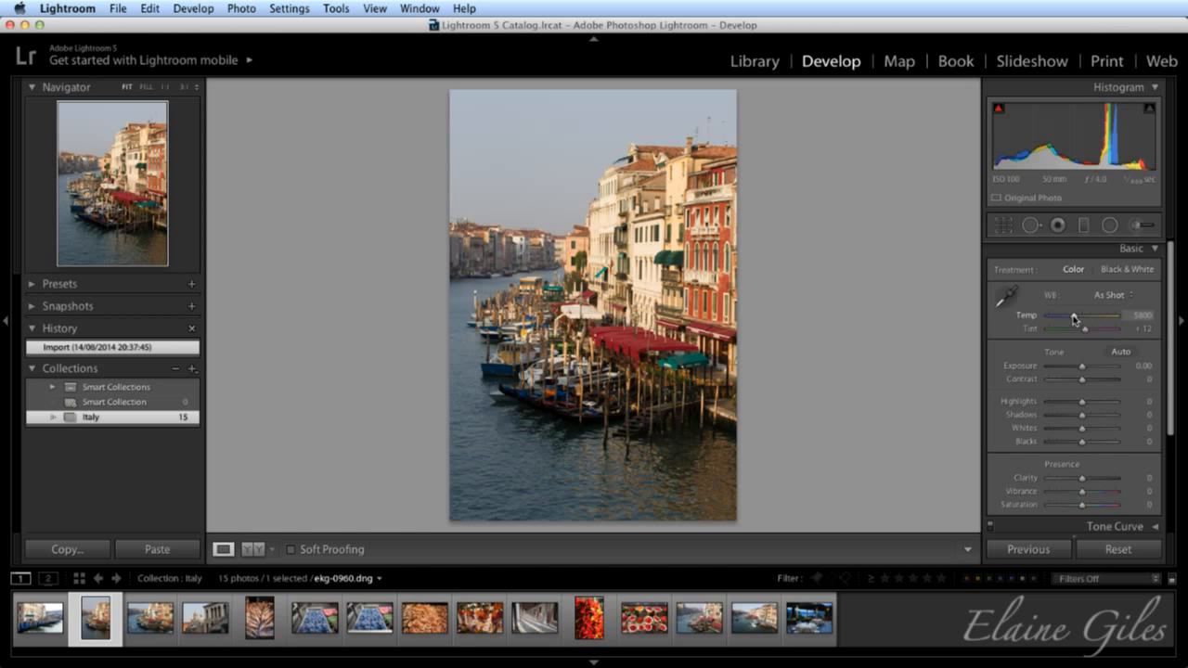
left_click_drag(1073, 319, 1106, 318)
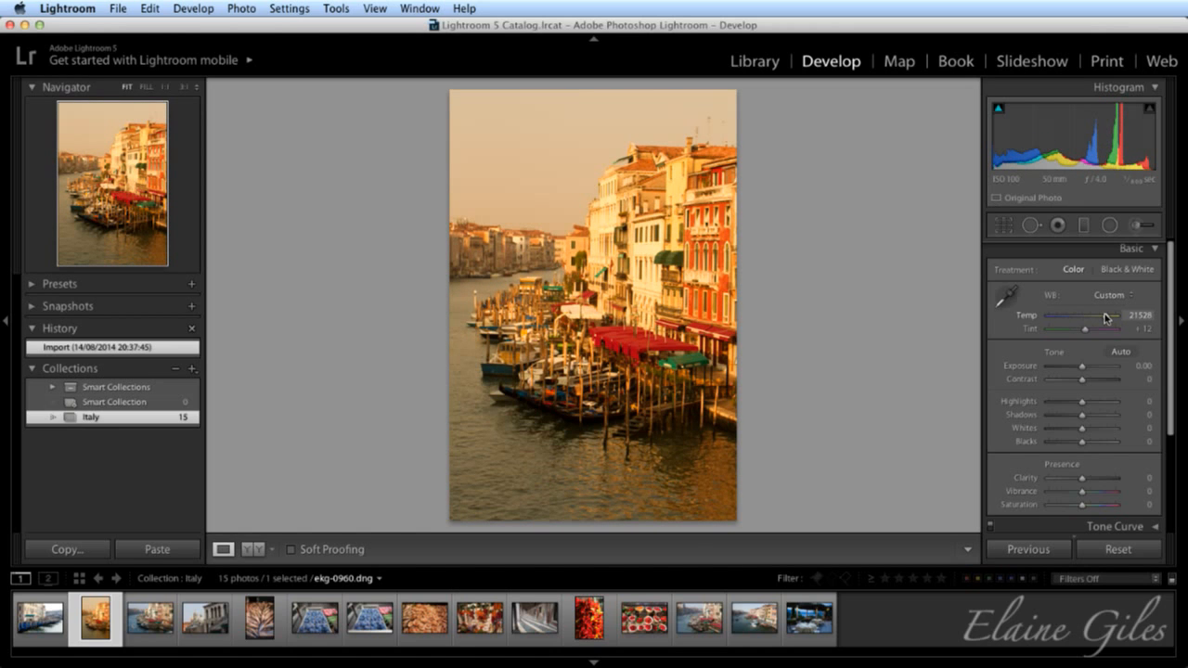
left_click_drag(1105, 318, 1079, 319)
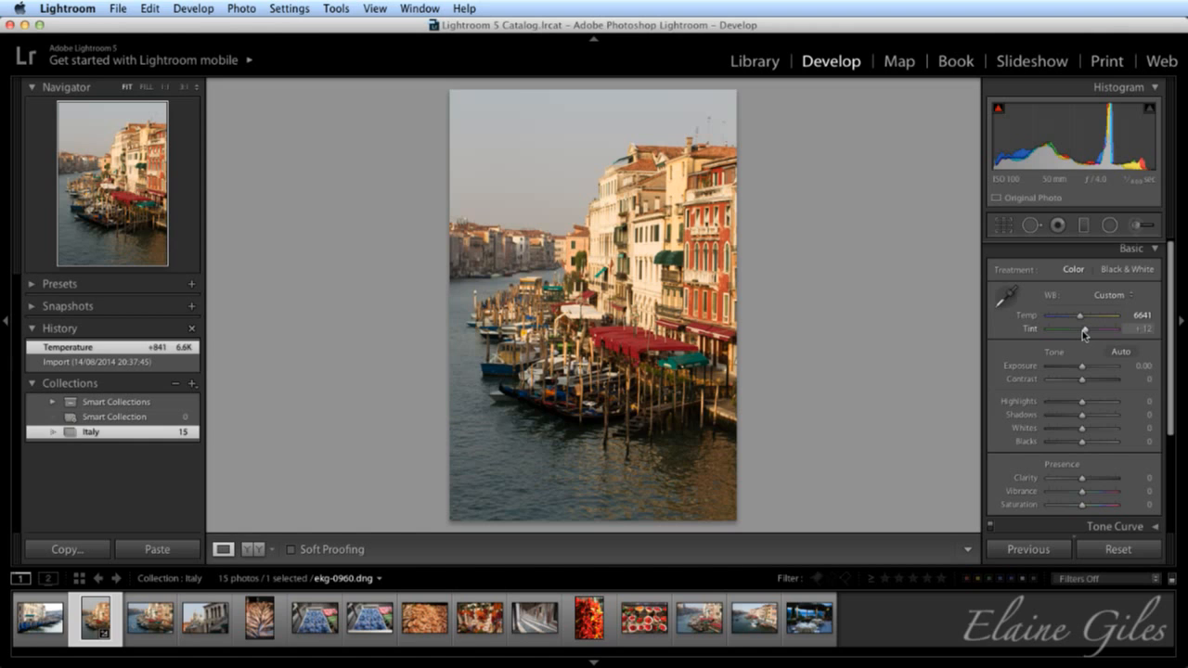
mouse_move(1085, 333)
left_mouse_down()
mouse_move(1068, 334)
mouse_move(1084, 333)
left_mouse_up()
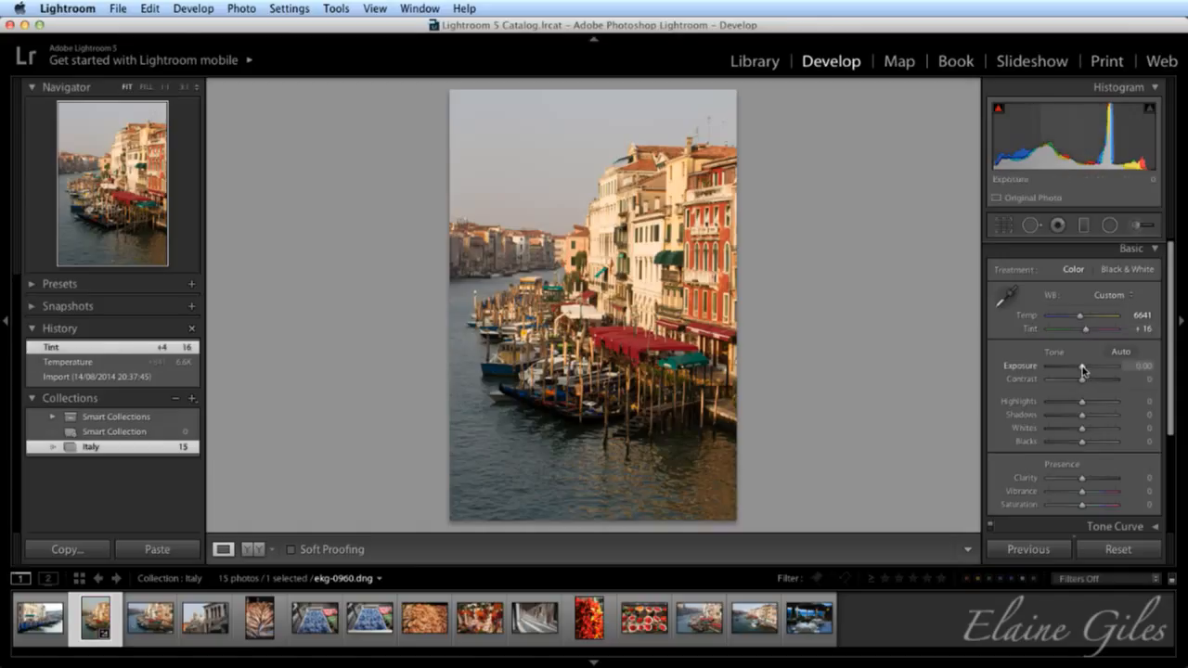
left_click_drag(1083, 370, 1093, 369)
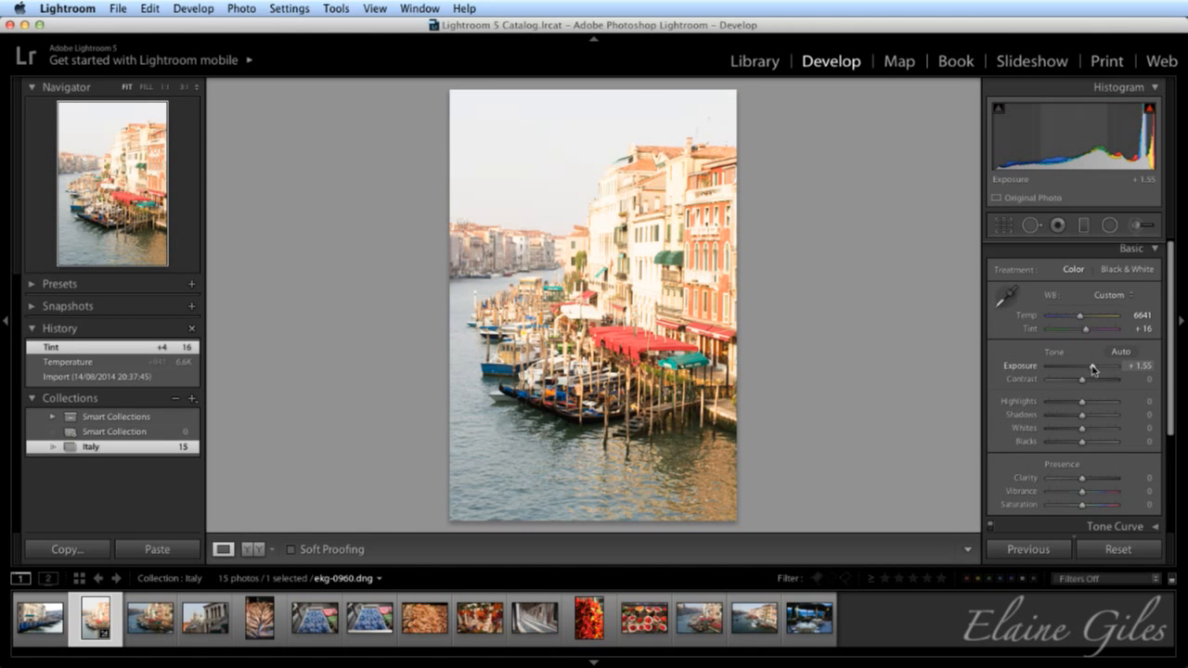
mouse_move(1094, 369)
left_mouse_down()
mouse_move(1075, 369)
mouse_move(1086, 370)
left_mouse_up()
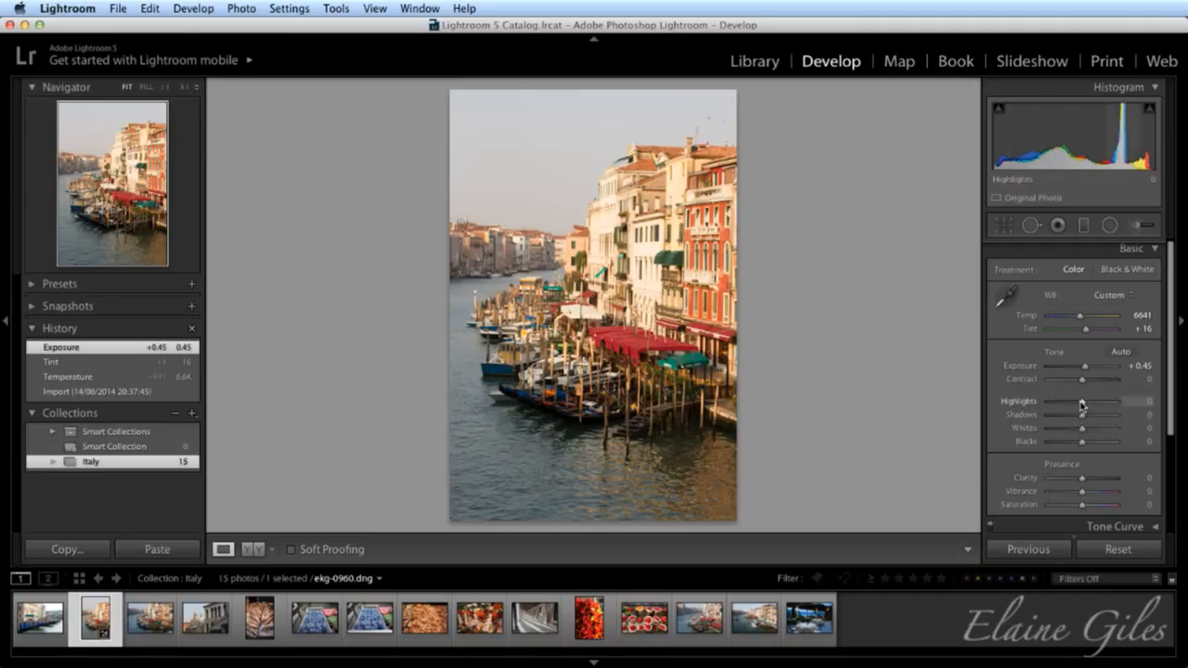
Step: Try Highlights at -100, reset it to 0, lift Shadows to +41, and check detail at 1:1
left_click_drag(1082, 405, 1049, 407)
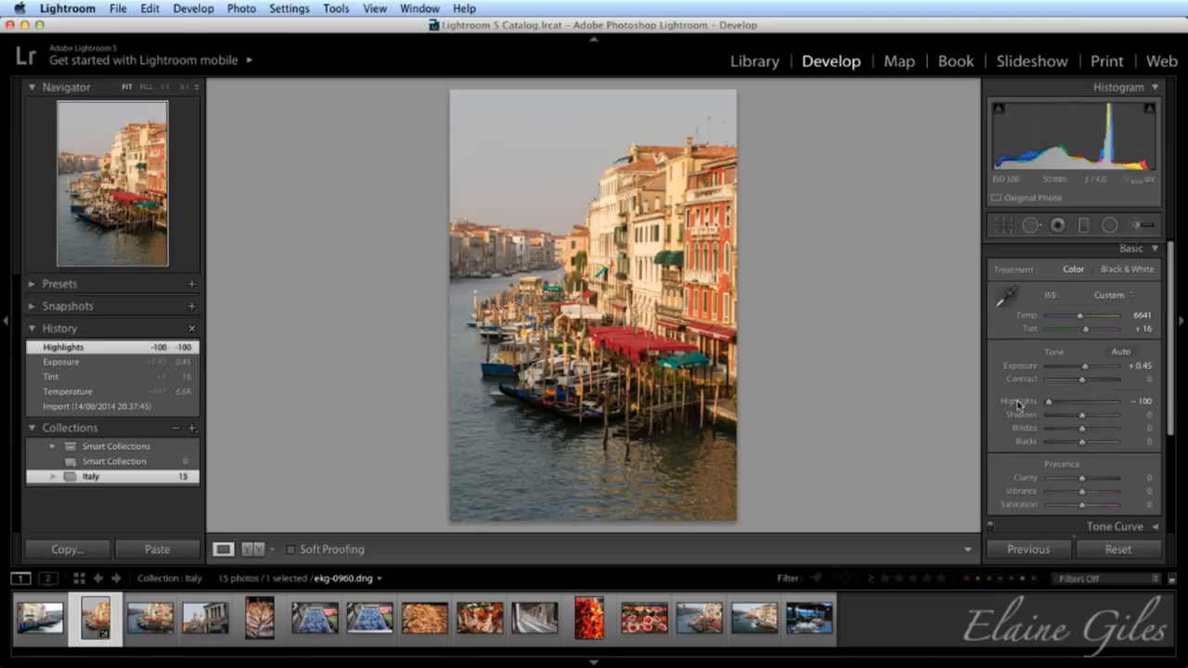
double_click(1018, 404)
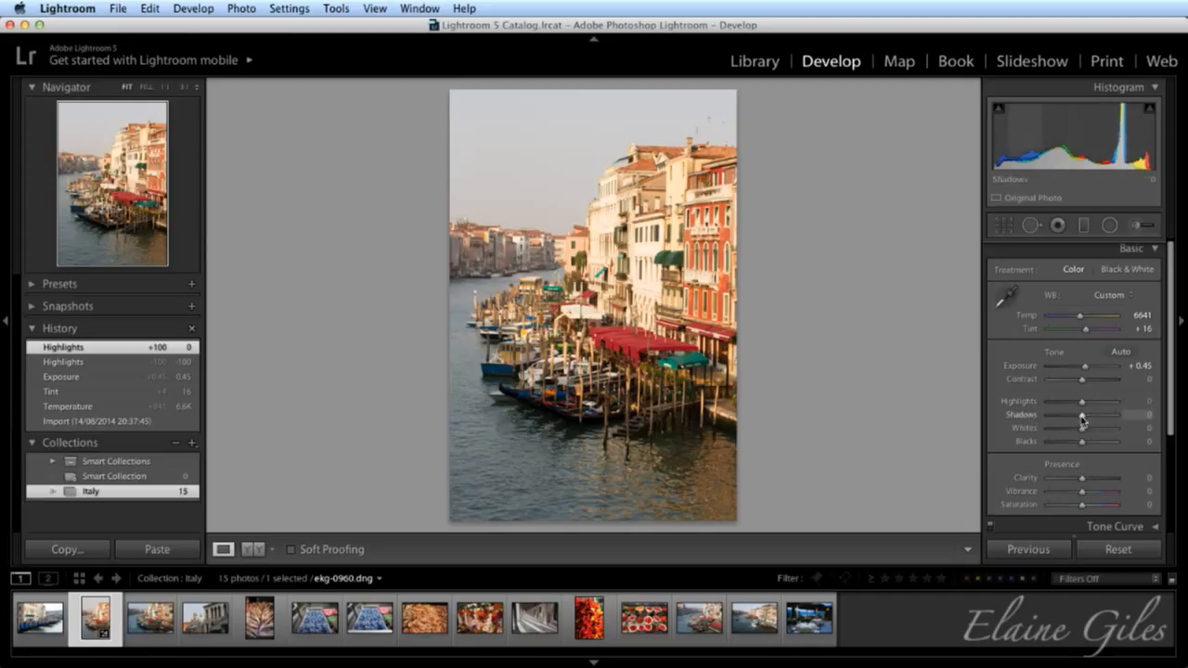
left_click_drag(1081, 416, 1097, 420)
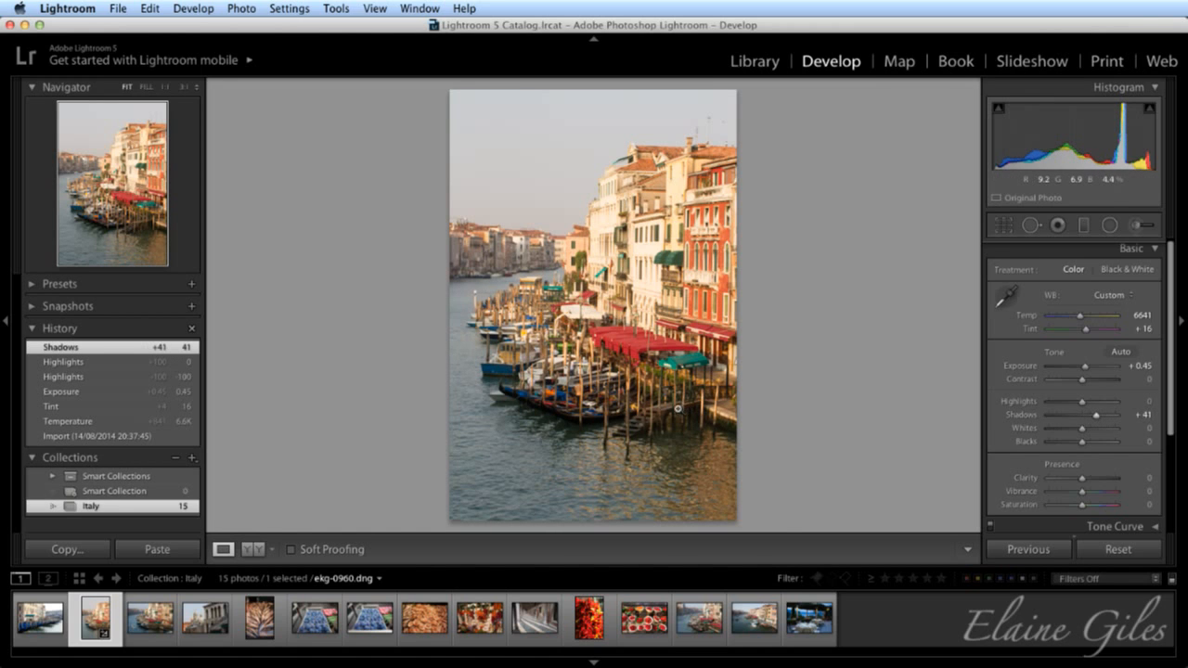
left_click(684, 413)
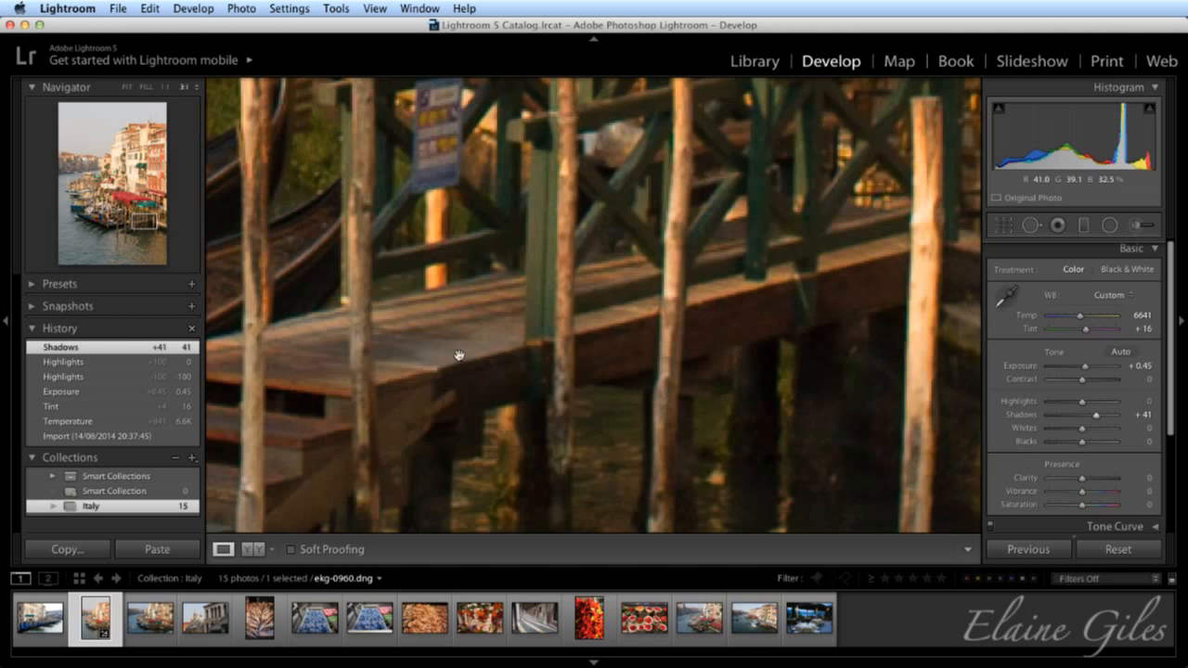
left_click(656, 414)
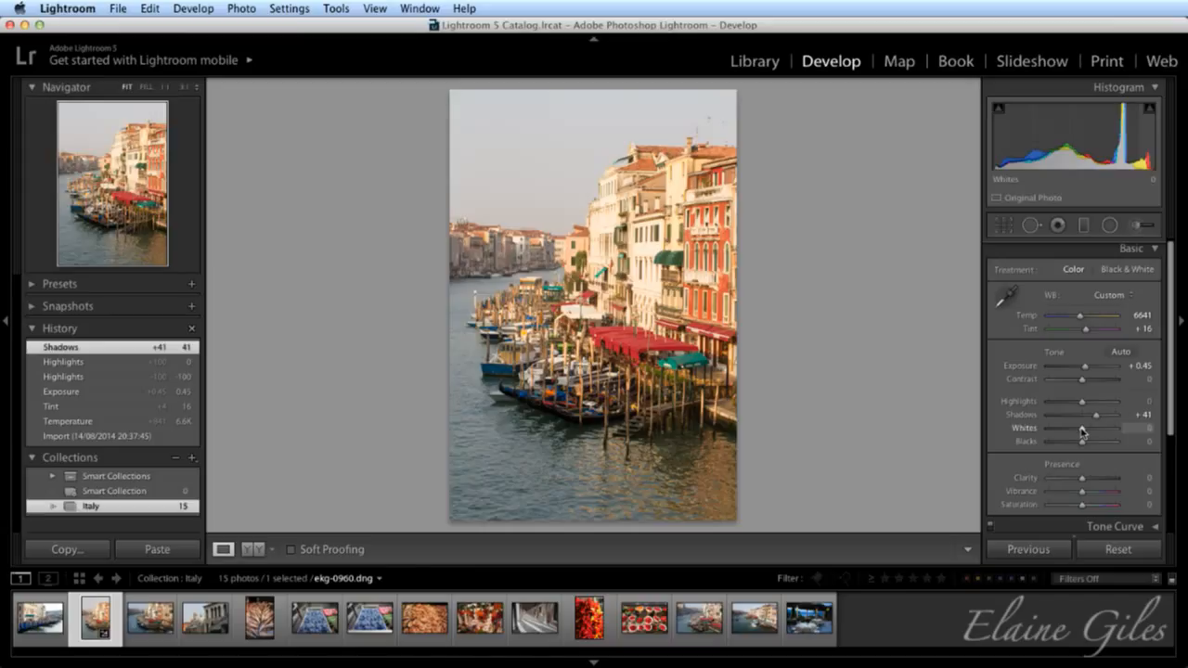
Step: Try Whites values, reset, then set Whites +29 and Blacks -33 using the clipping preview
left_click_drag(1082, 431, 1044, 430)
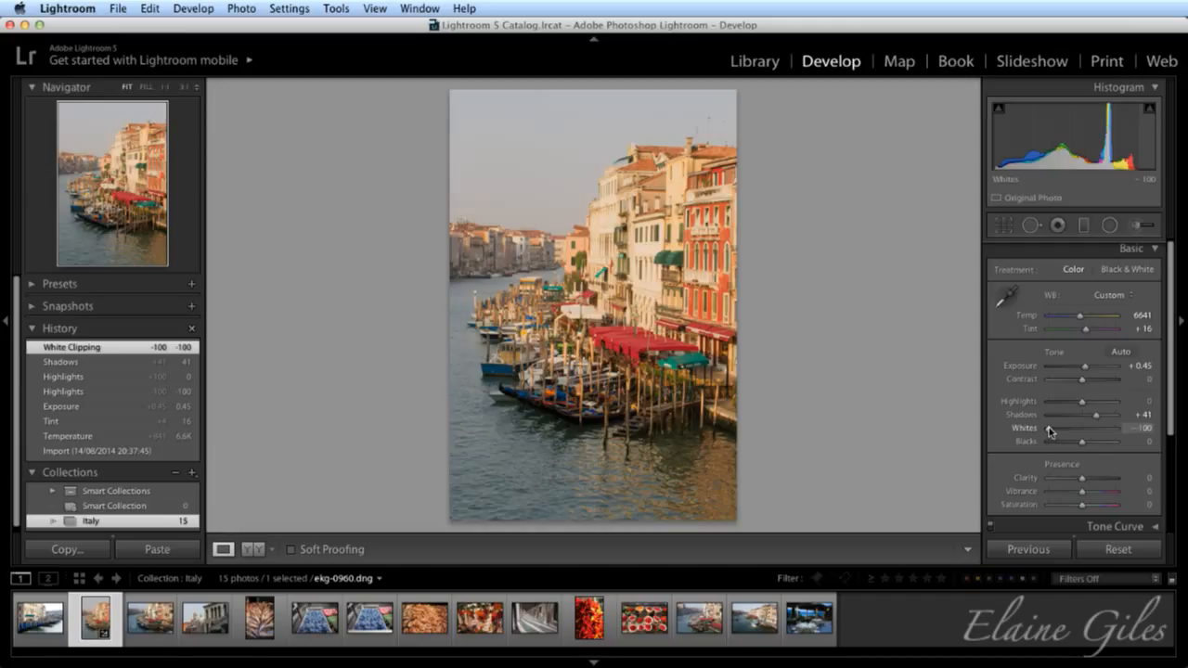
left_click_drag(1050, 431, 1093, 432)
double_click(1021, 429)
key("alt")
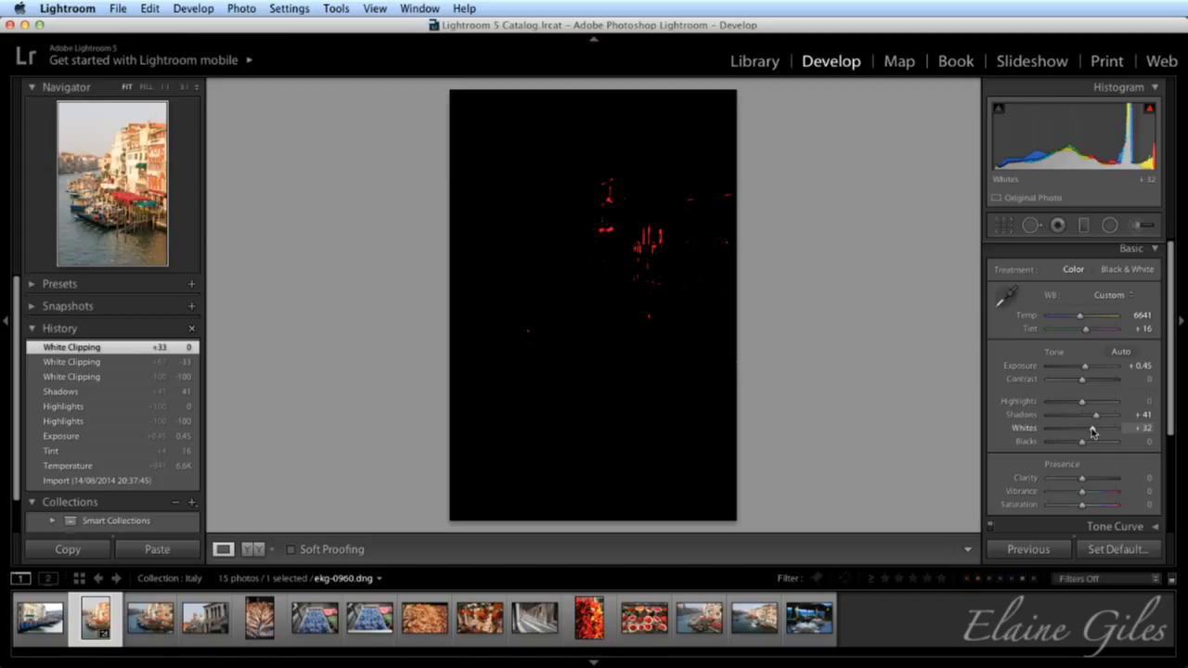
left_click_drag(1092, 432, 1091, 431)
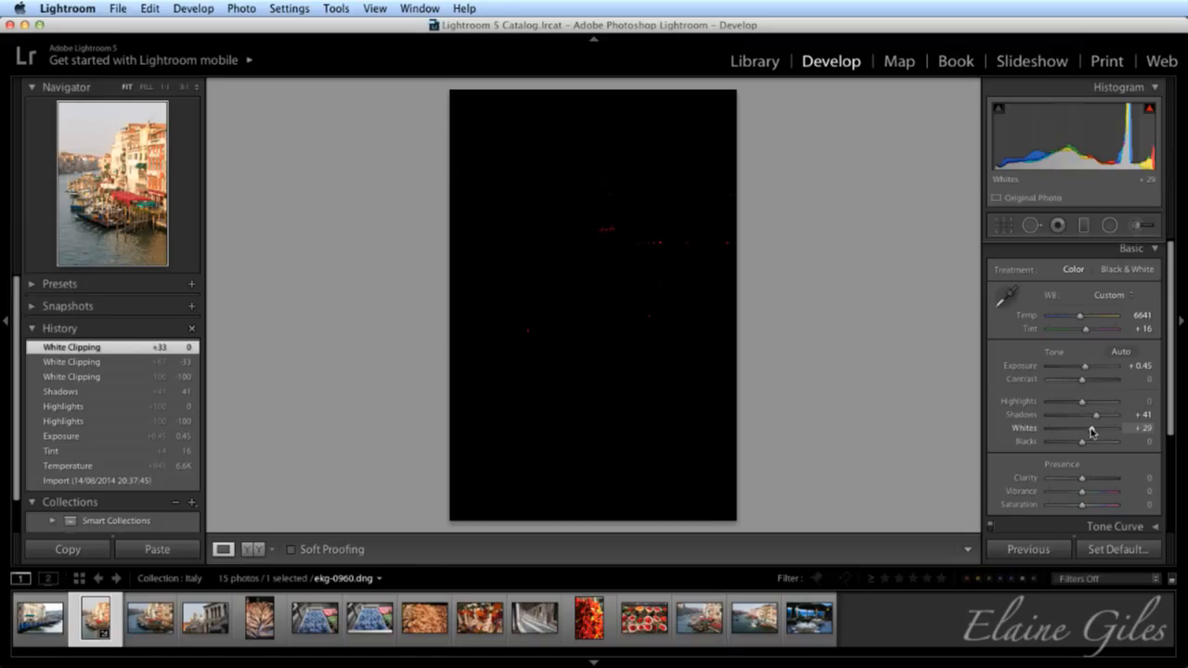
left_click_drag(1092, 430, 1092, 431)
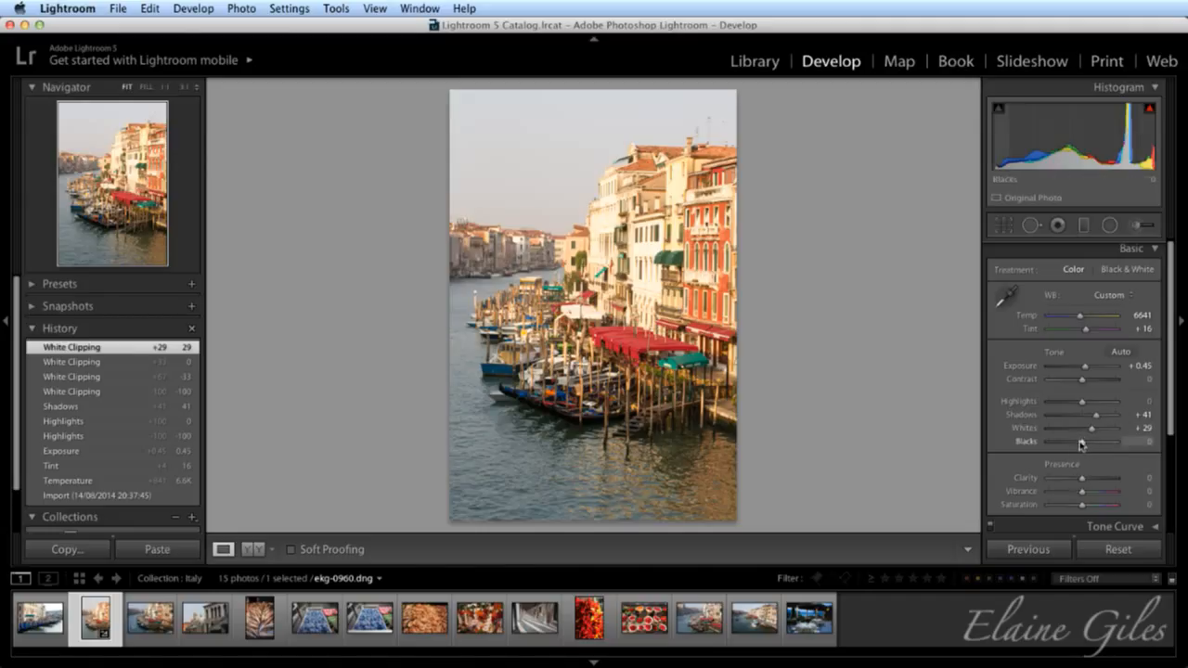
mouse_move(1081, 444)
left_mouse_down()
mouse_move(1052, 446)
mouse_move(1072, 446)
left_mouse_up()
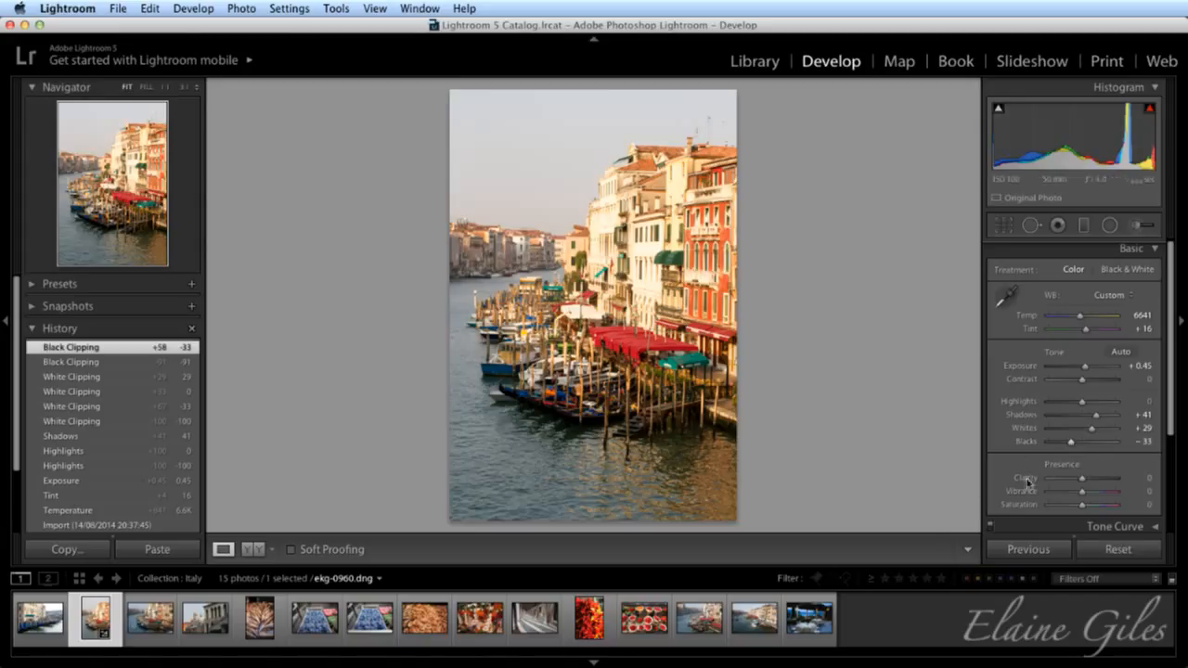
Step: Set ekg-0960.dng's Clarity to +36, Vibrance to +34 and Saturation to +18
scroll(1041, 478, "down", 4)
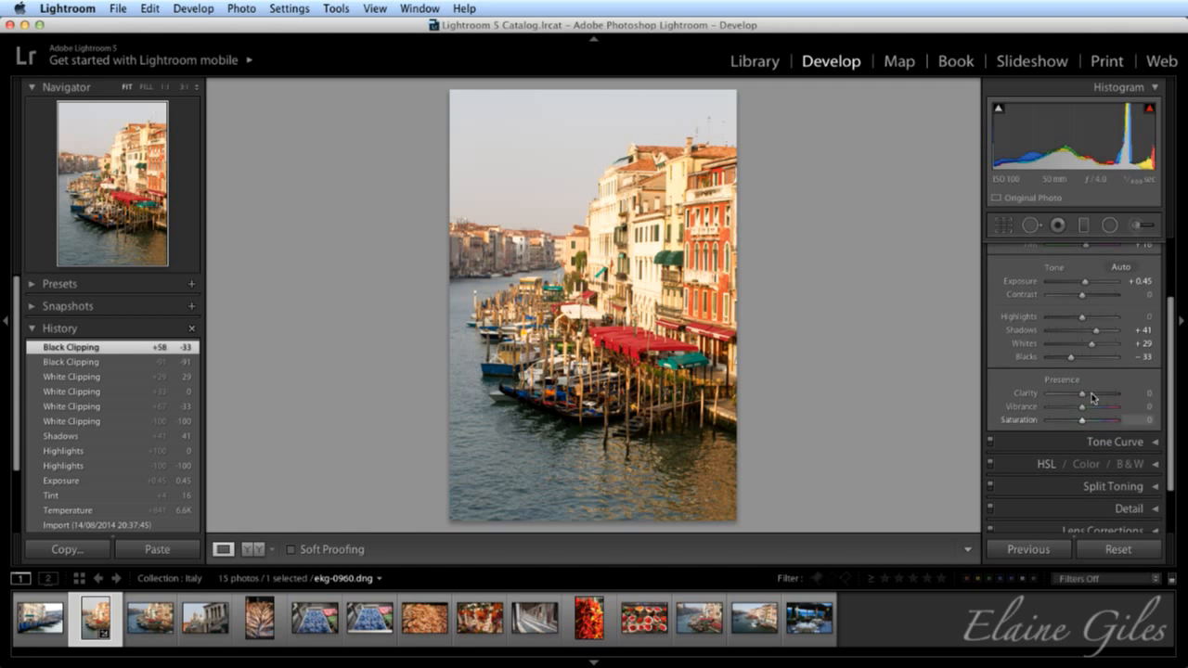
left_click_drag(1083, 397, 1029, 399)
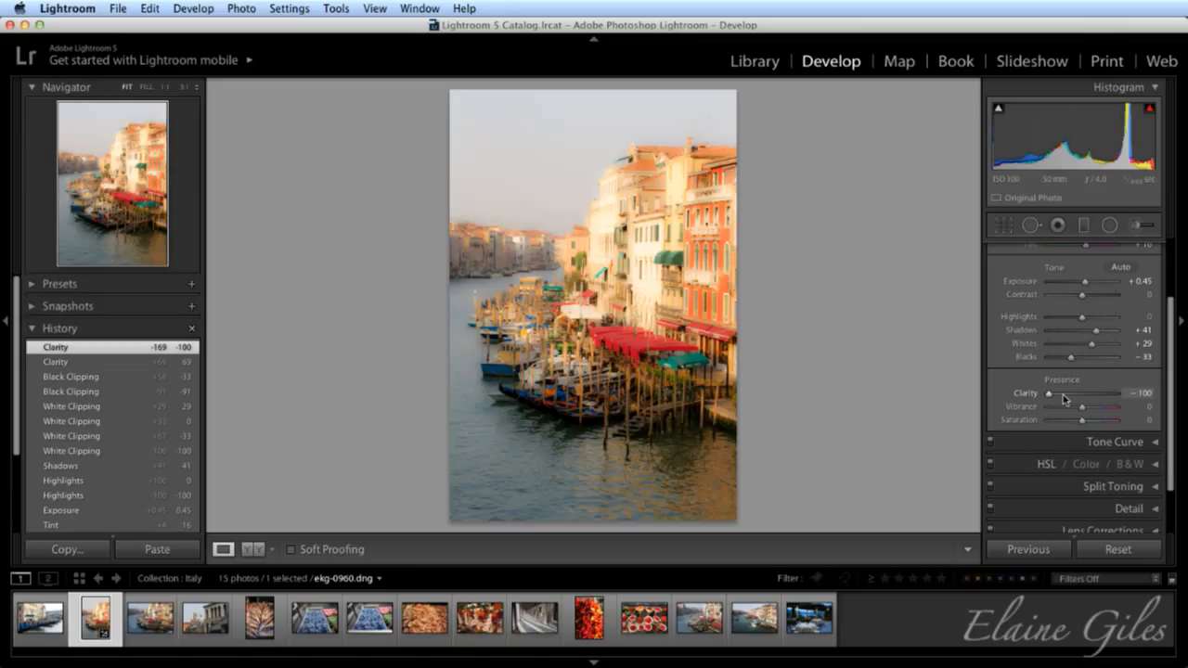
left_click_drag(1062, 394, 1090, 411)
left_click_drag(1092, 411, 1088, 424)
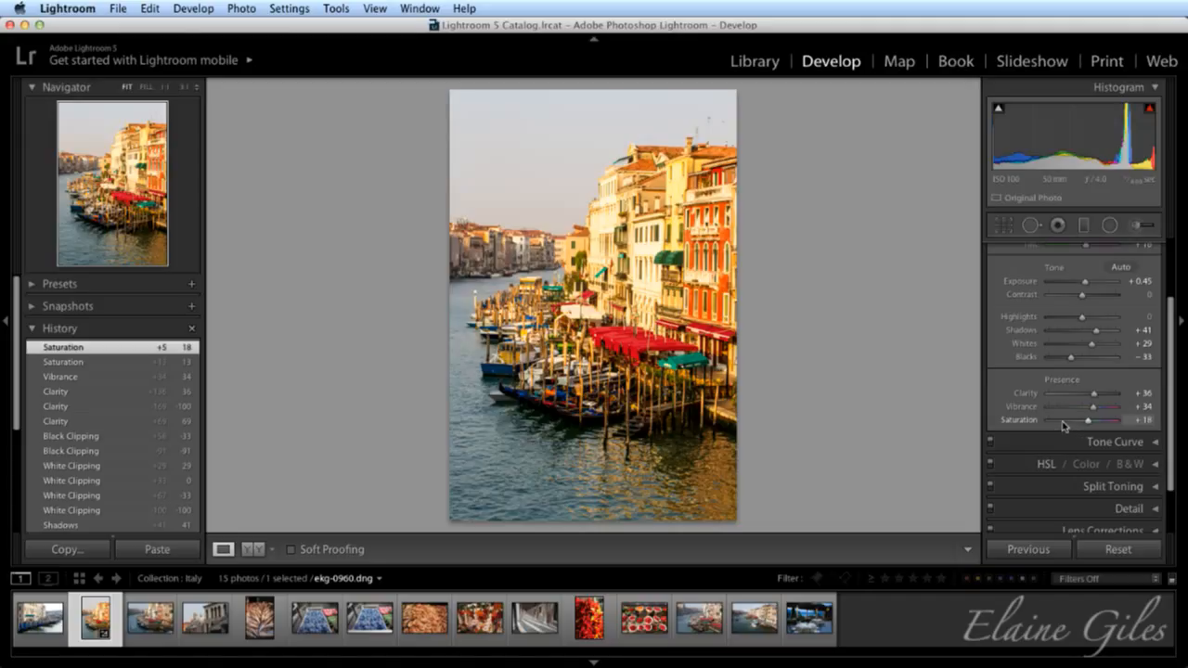
scroll(1063, 426, "up", 3)
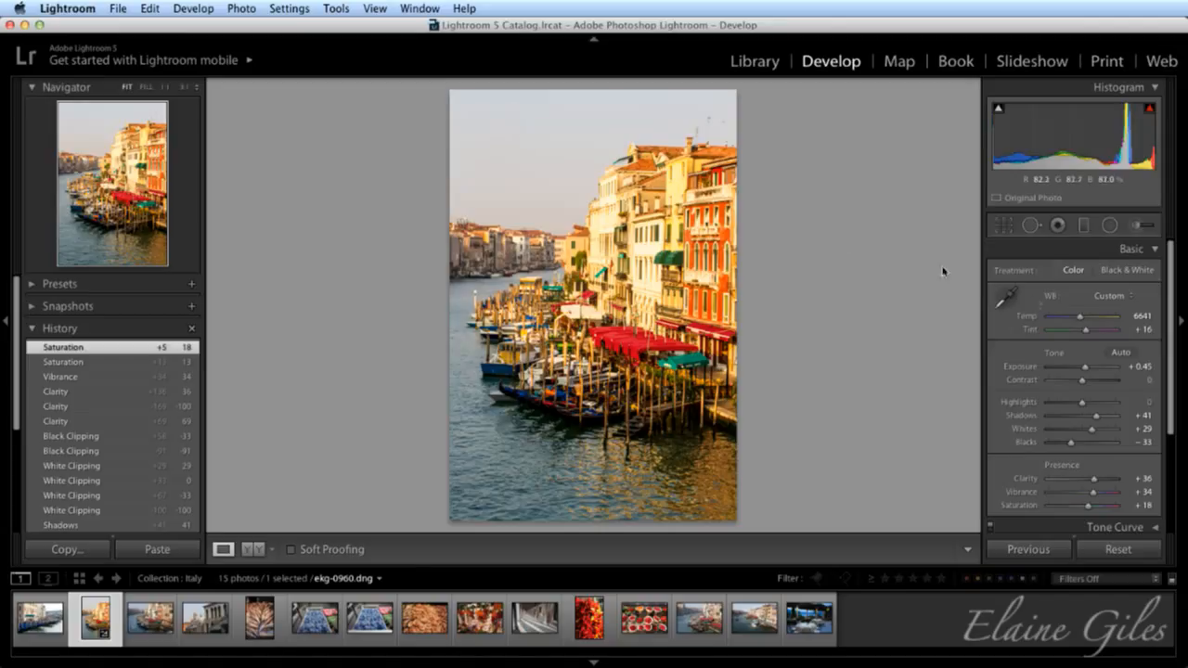
Step: Try a cooler Temp, undo back to 6641, and switch to the Graduated Filter tool
left_click_drag(1074, 320, 1055, 321)
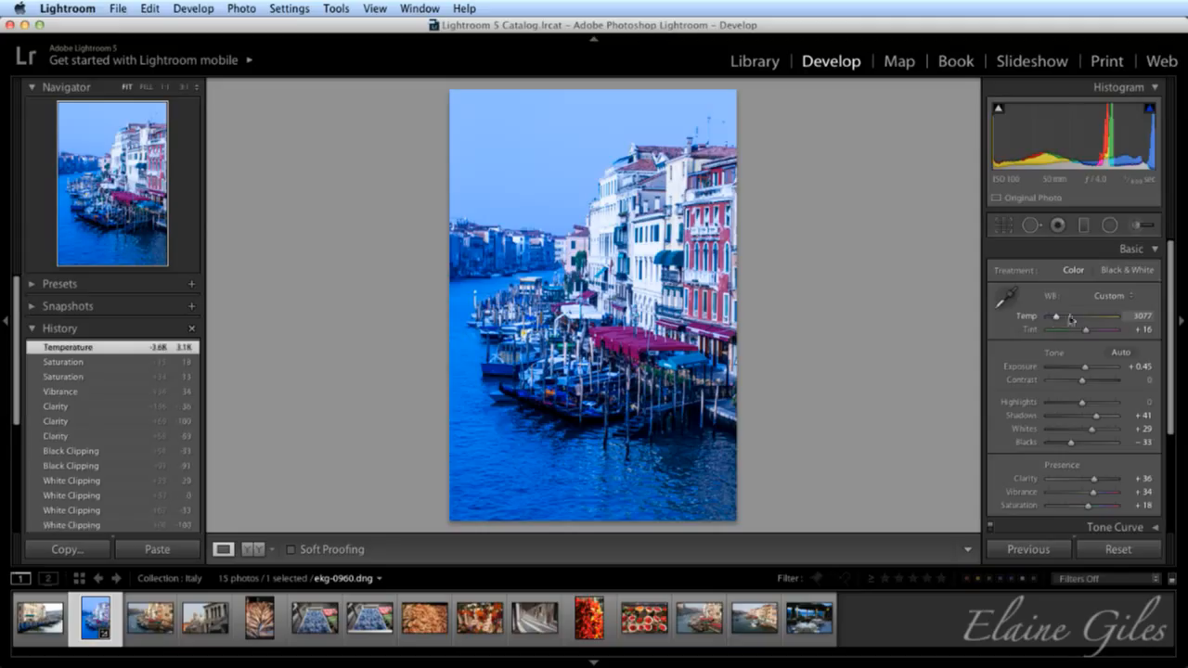
key("super+z")
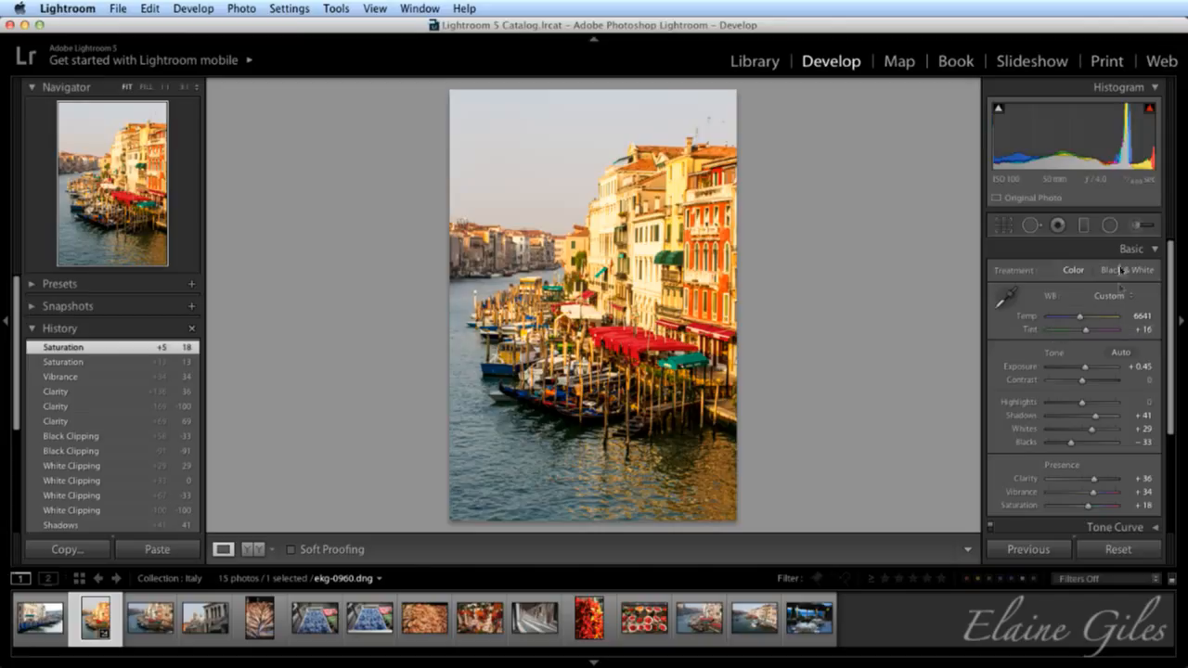
left_click(1084, 225)
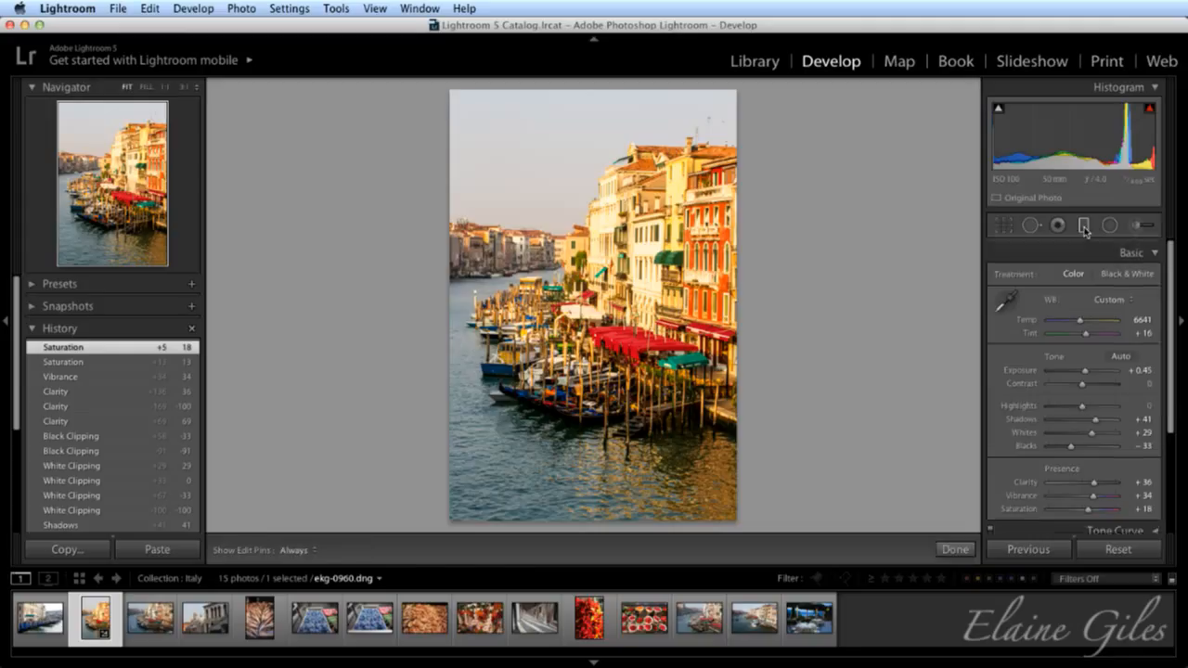
Step: Lay a 1.00 Exposure graduated filter over the upper-left sky, undoing a trial tint change
left_click_drag(486, 112, 598, 265)
left_click_drag(541, 186, 530, 146)
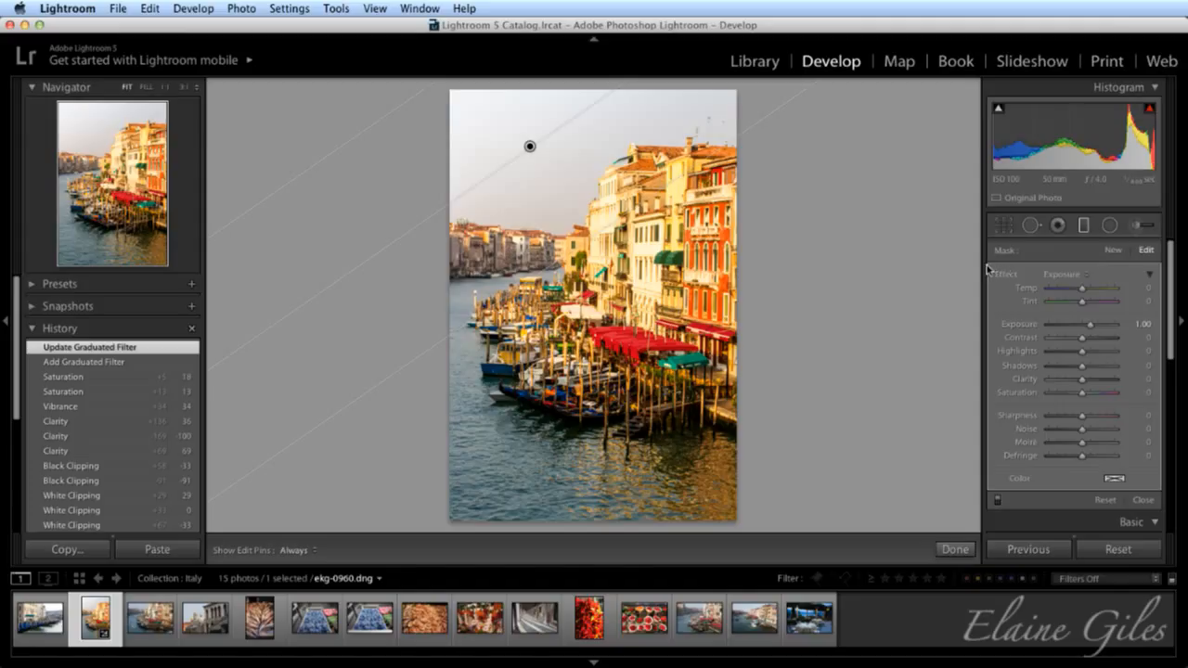
left_click(1055, 298)
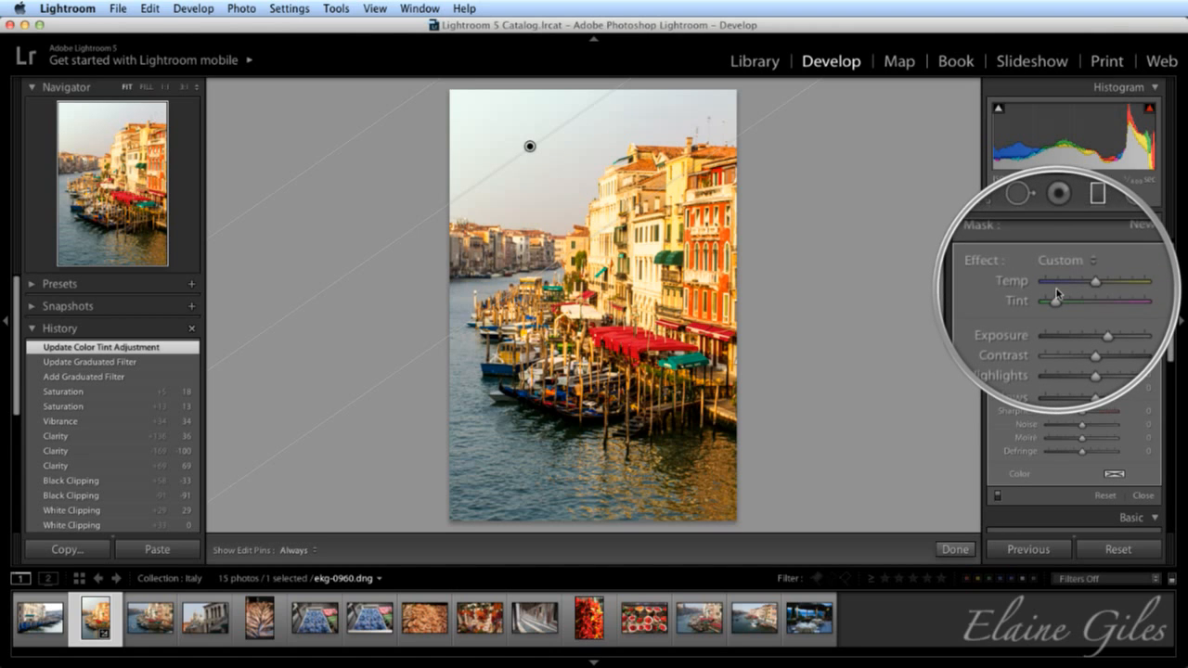
key("super+z")
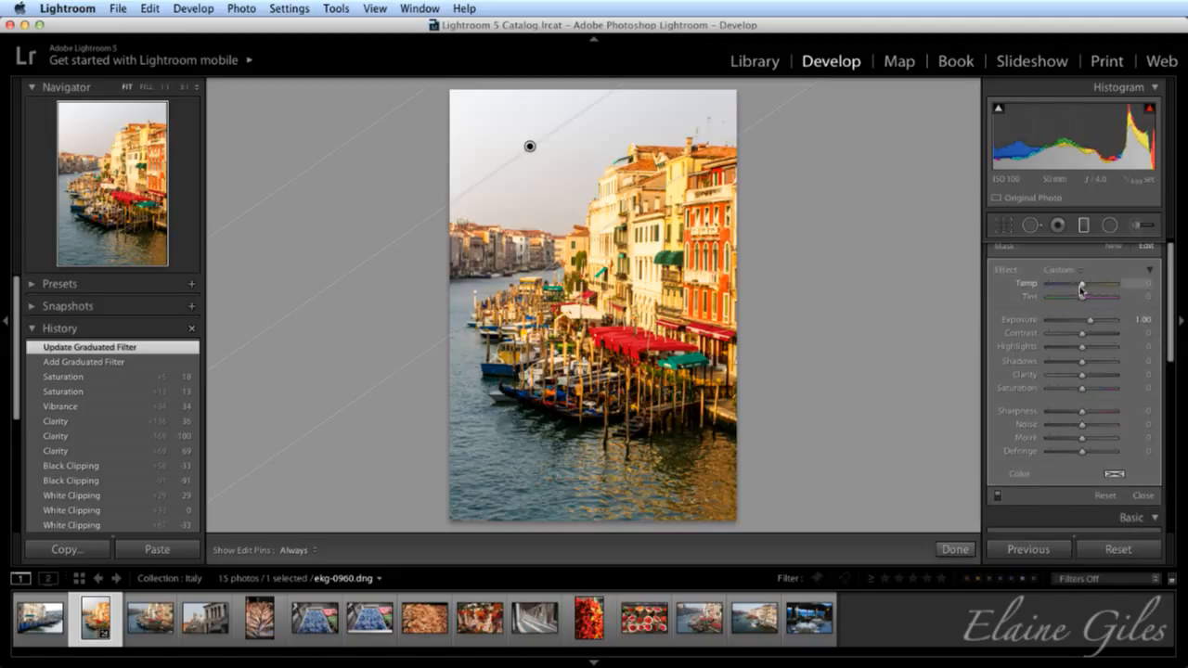
Step: Give the sky filter Temp -100, Saturation 100 and Exposure 0.41, repositioning it, then finish
left_click_drag(1082, 287, 1038, 293)
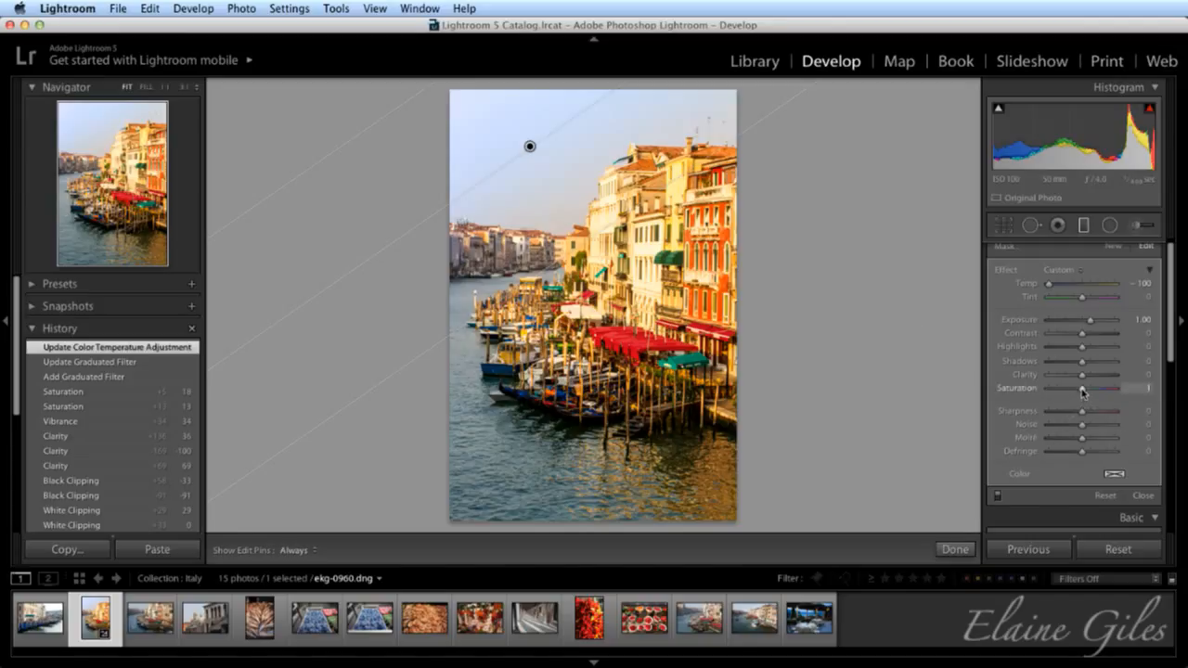
left_click_drag(1083, 393, 1138, 396)
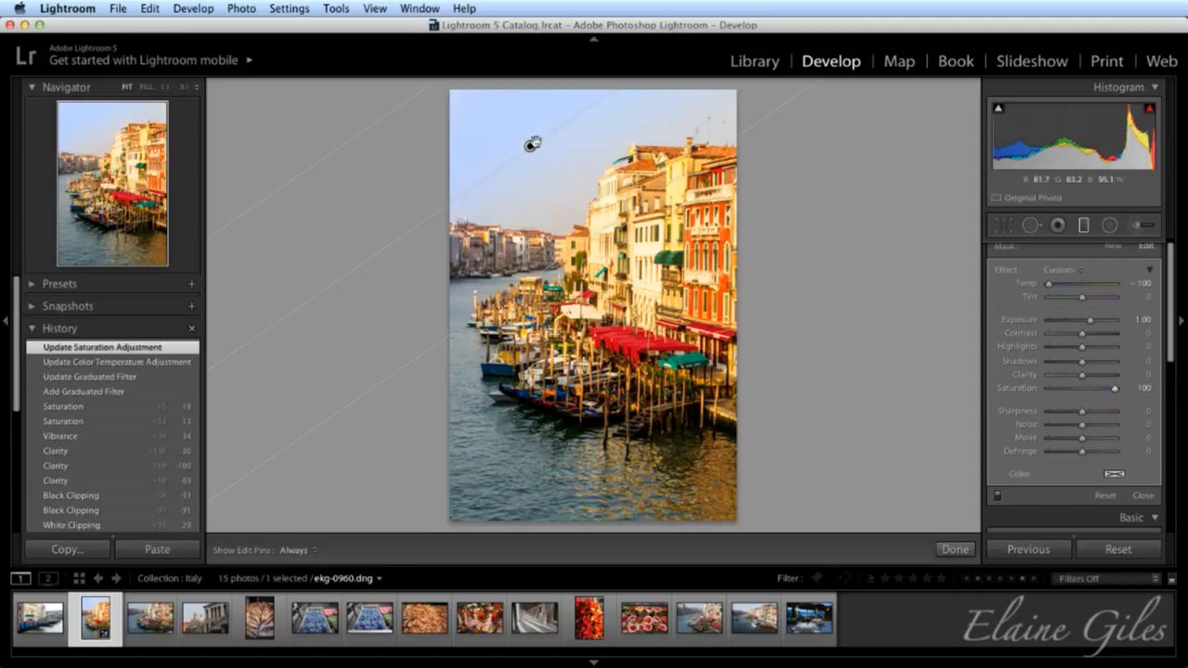
left_click_drag(532, 144, 552, 178)
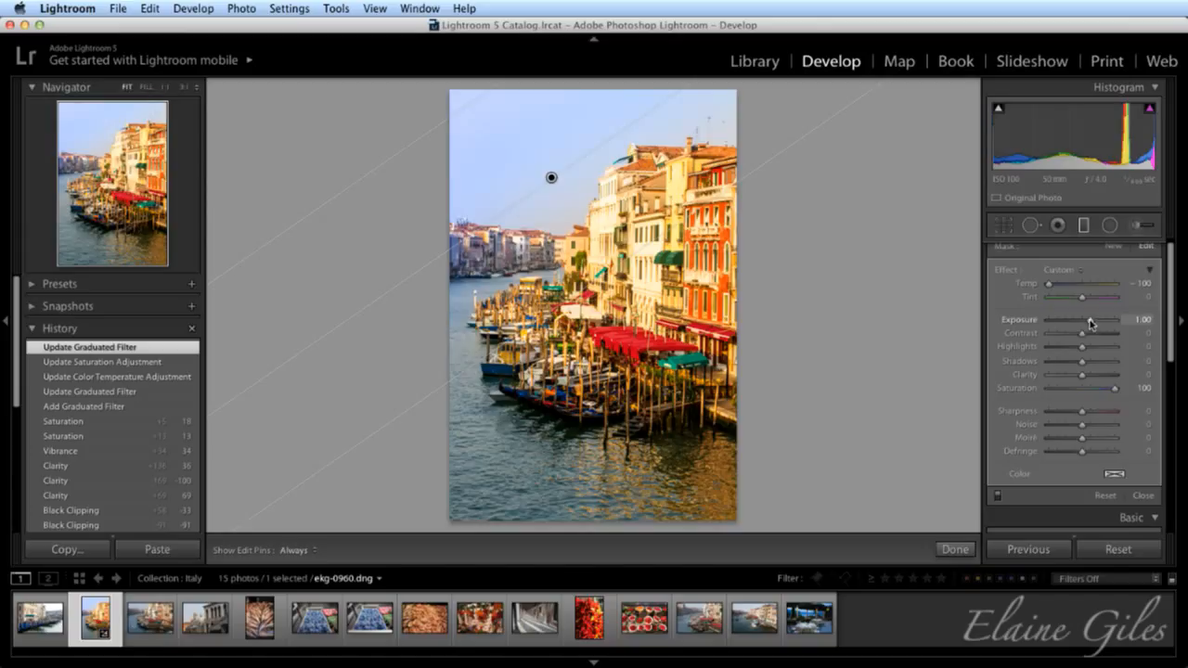
left_click_drag(1091, 322, 1077, 322)
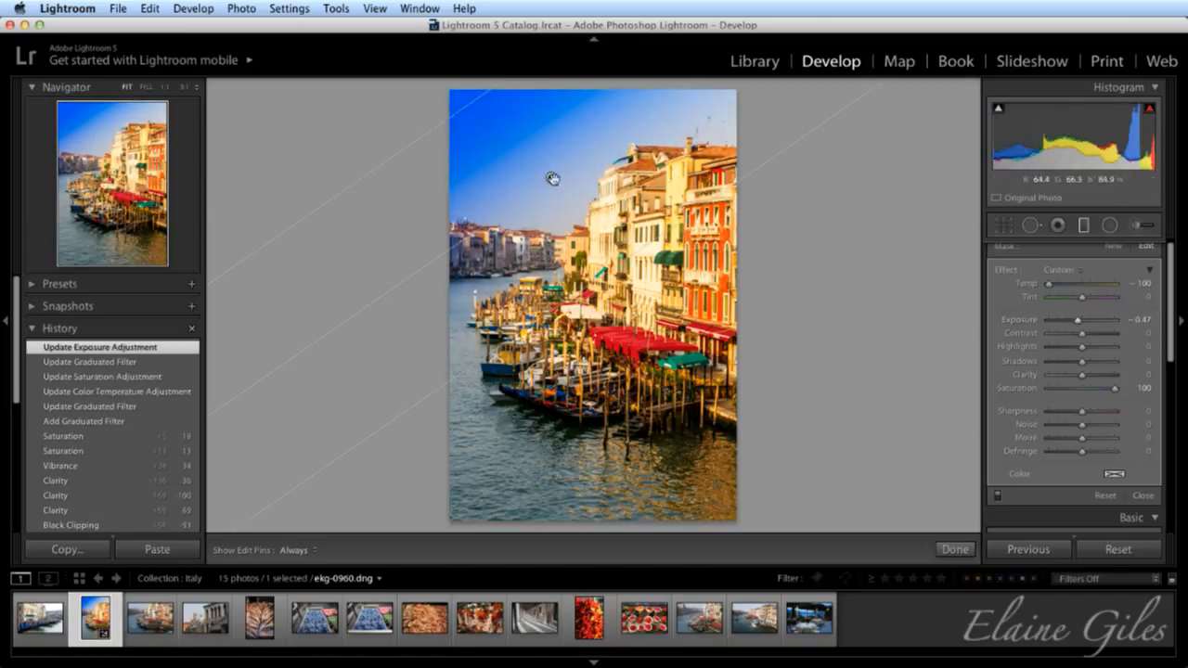
left_click_drag(551, 179, 584, 162)
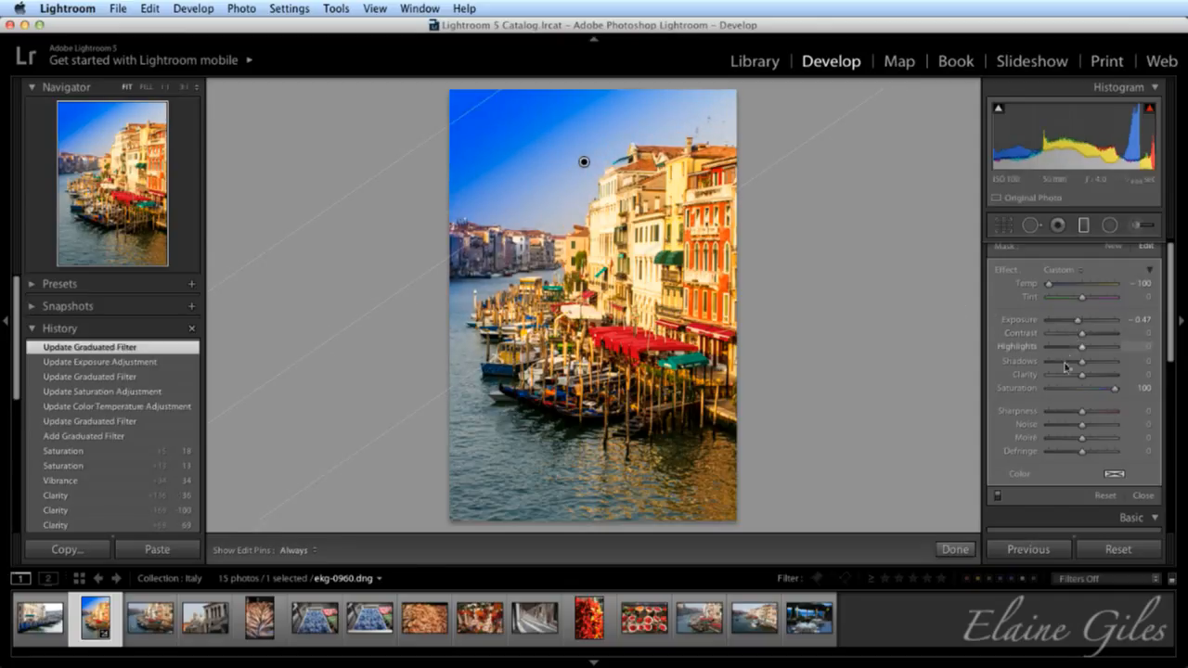
left_click_drag(1082, 322, 1086, 322)
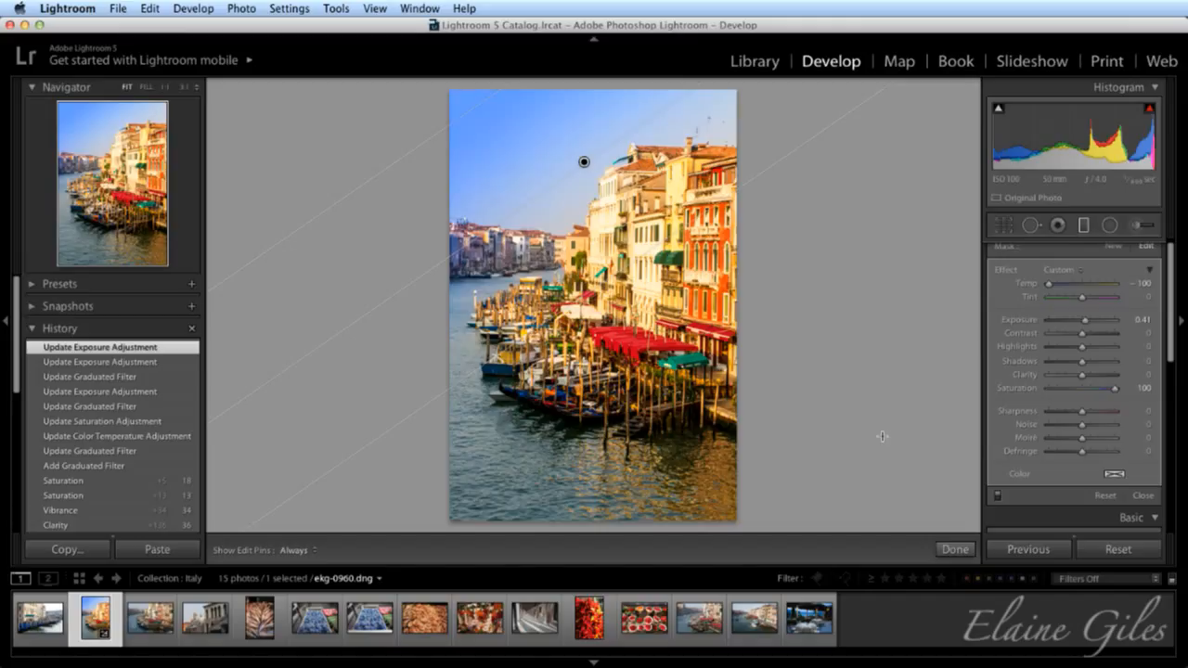
left_click(1084, 225)
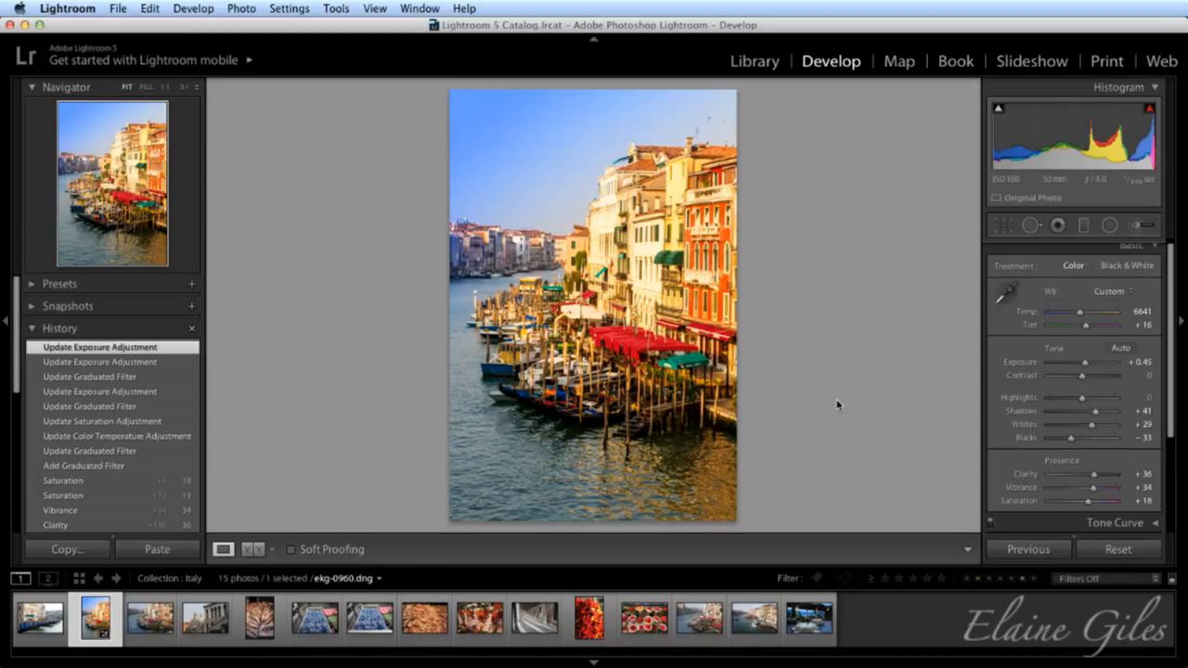
Step: Toggle the before/after view twice to compare ekg-0960.dng against its unedited original
key("backslash")
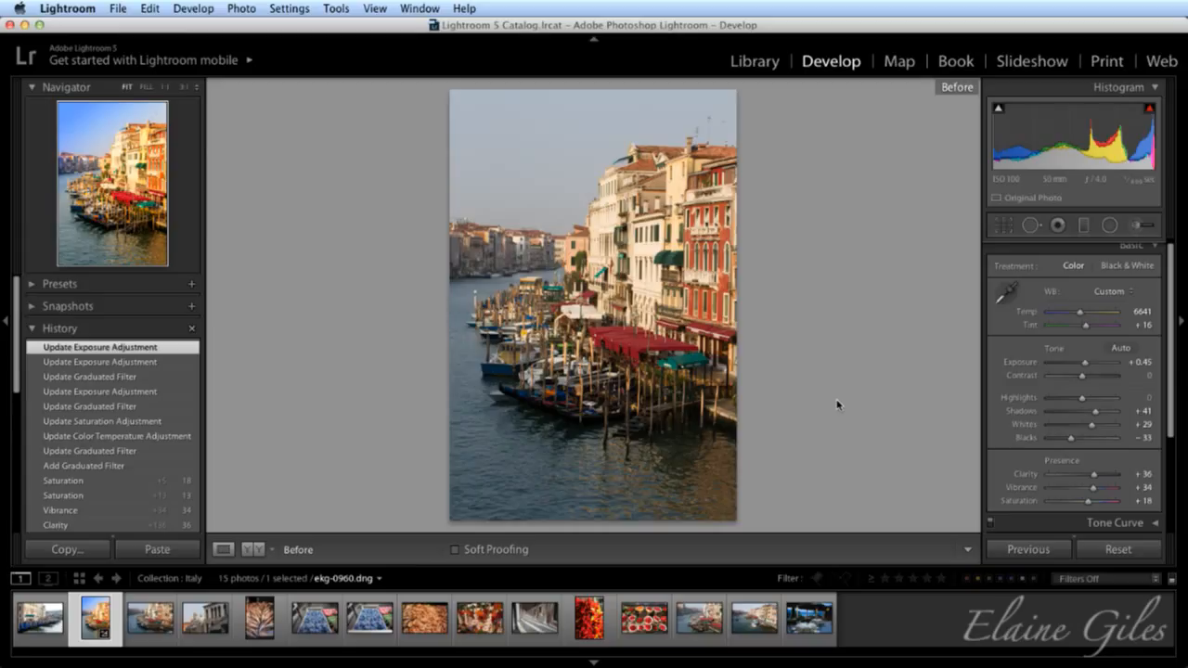
key("backslash")
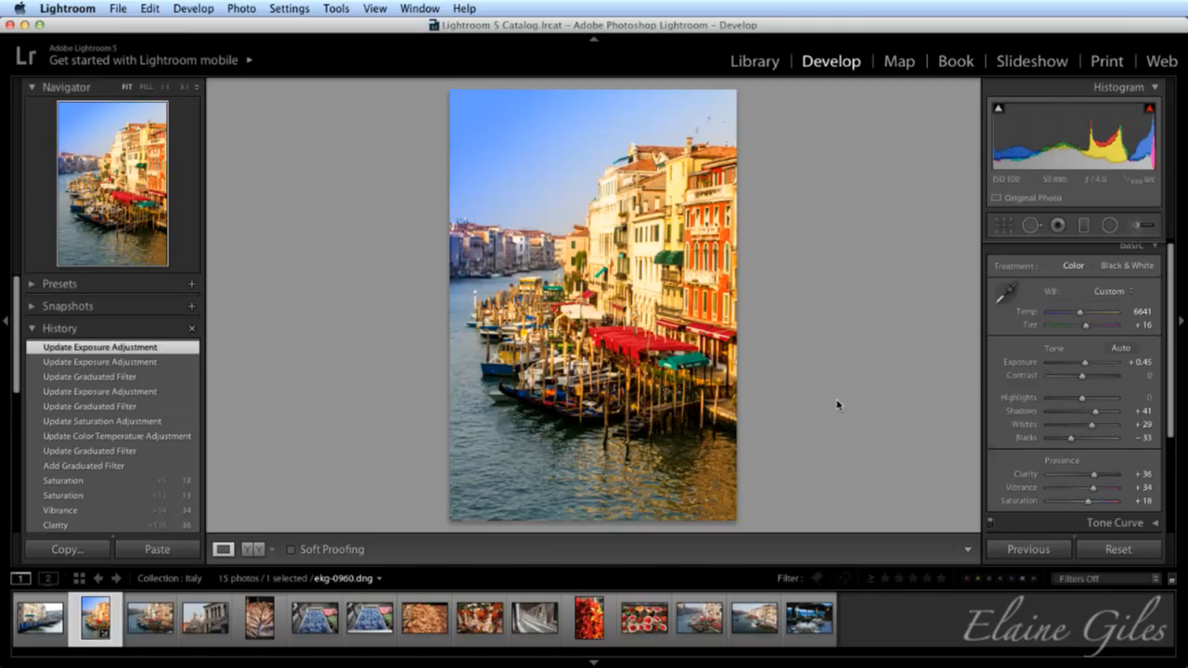
key("backslash")
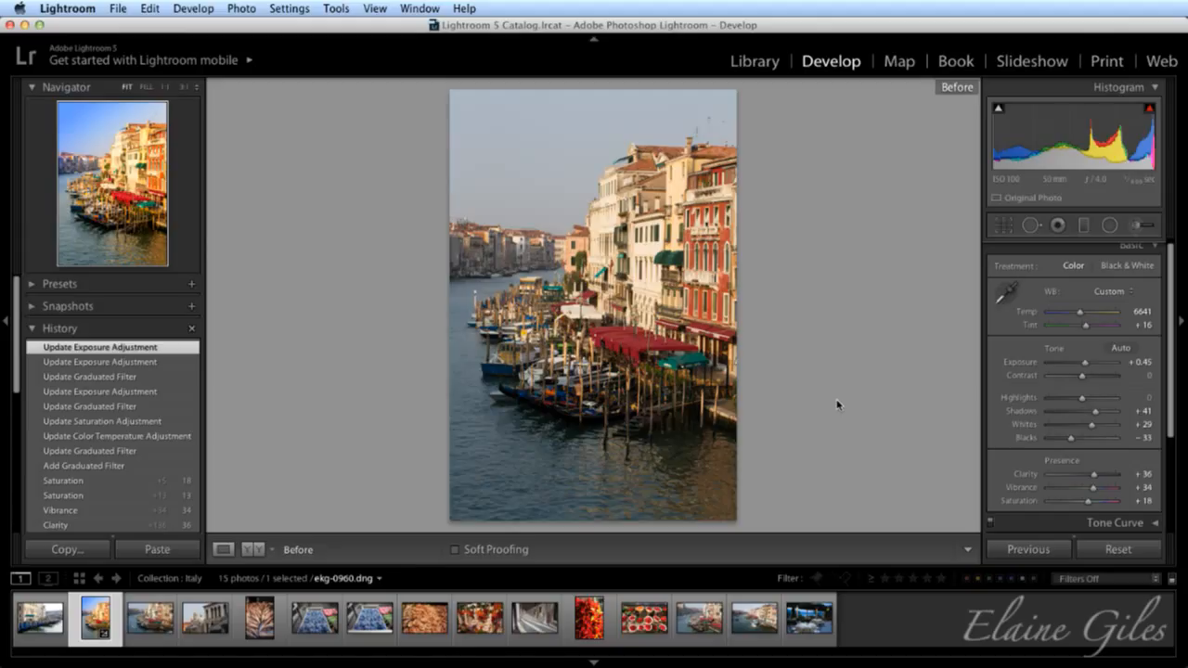
key("backslash")
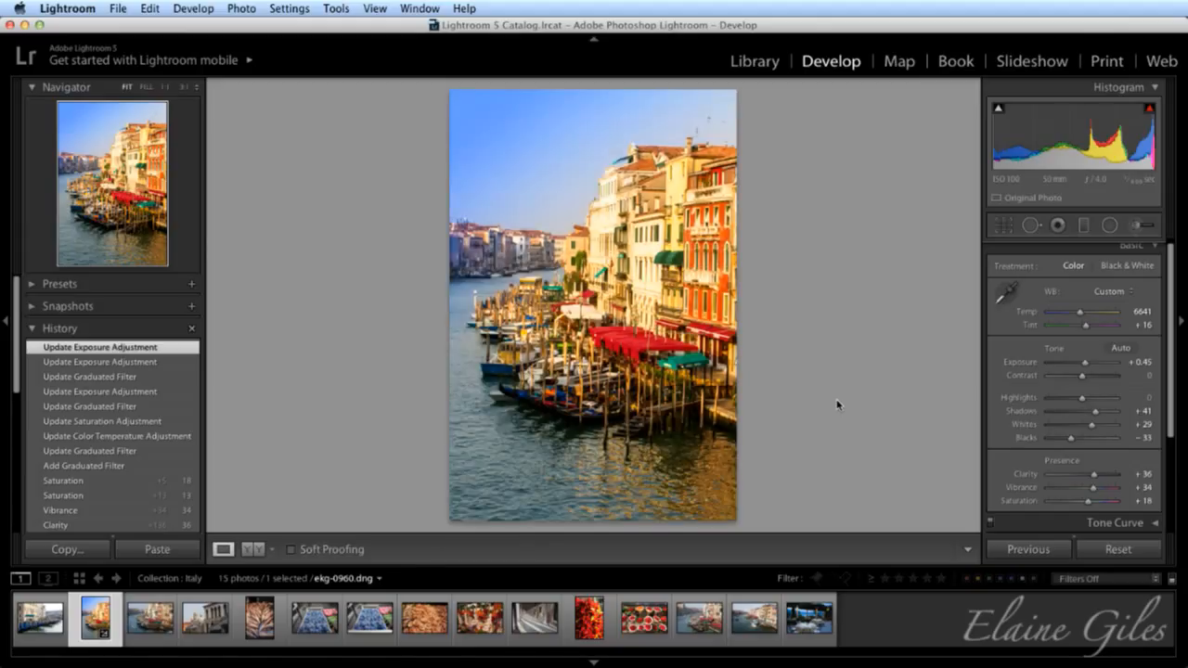
Step: Paste the vertical canal photo's settings onto horizontal ekg-0963.dng using Previous
left_click(134, 624)
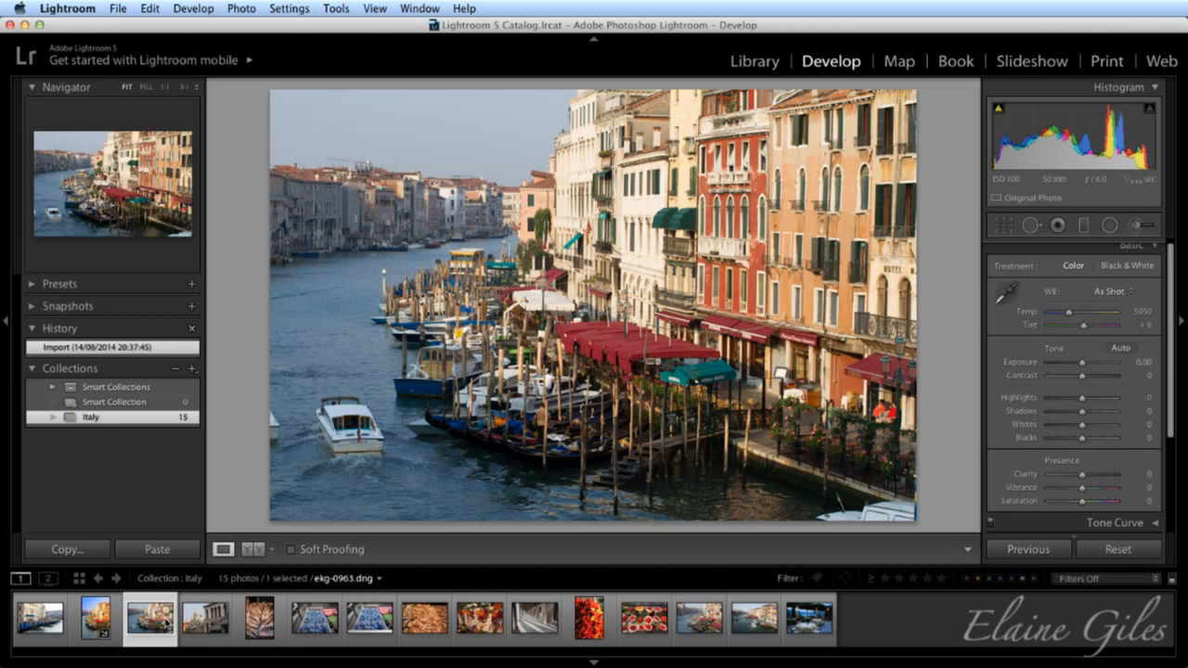
left_click(119, 620)
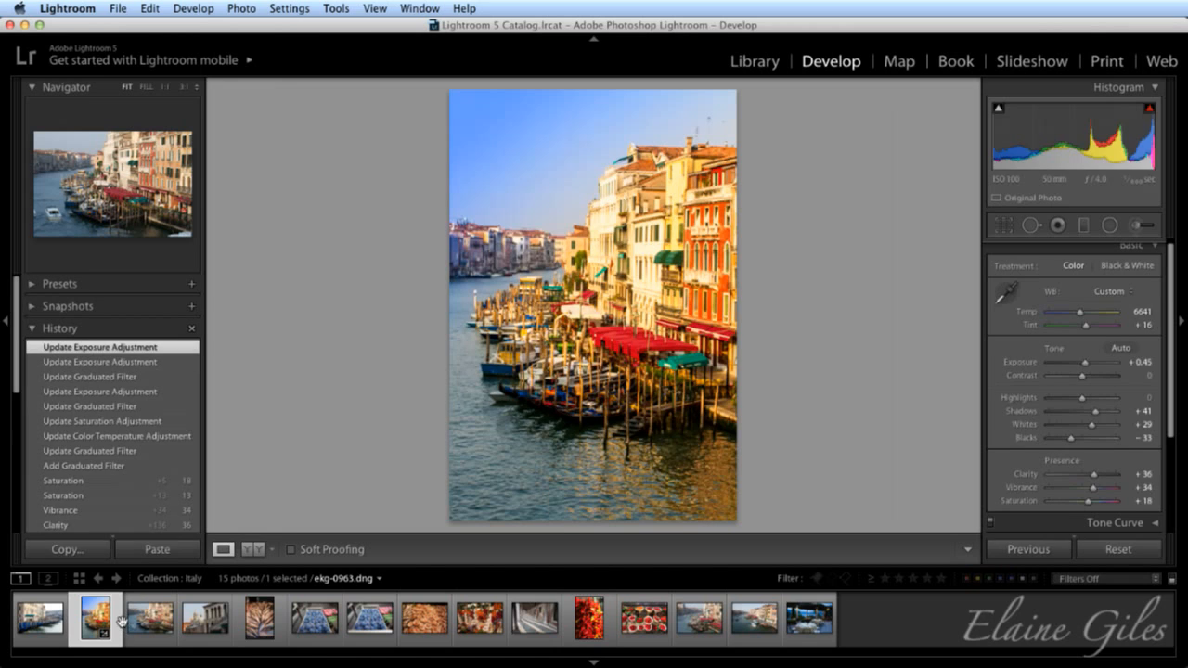
key("Right")
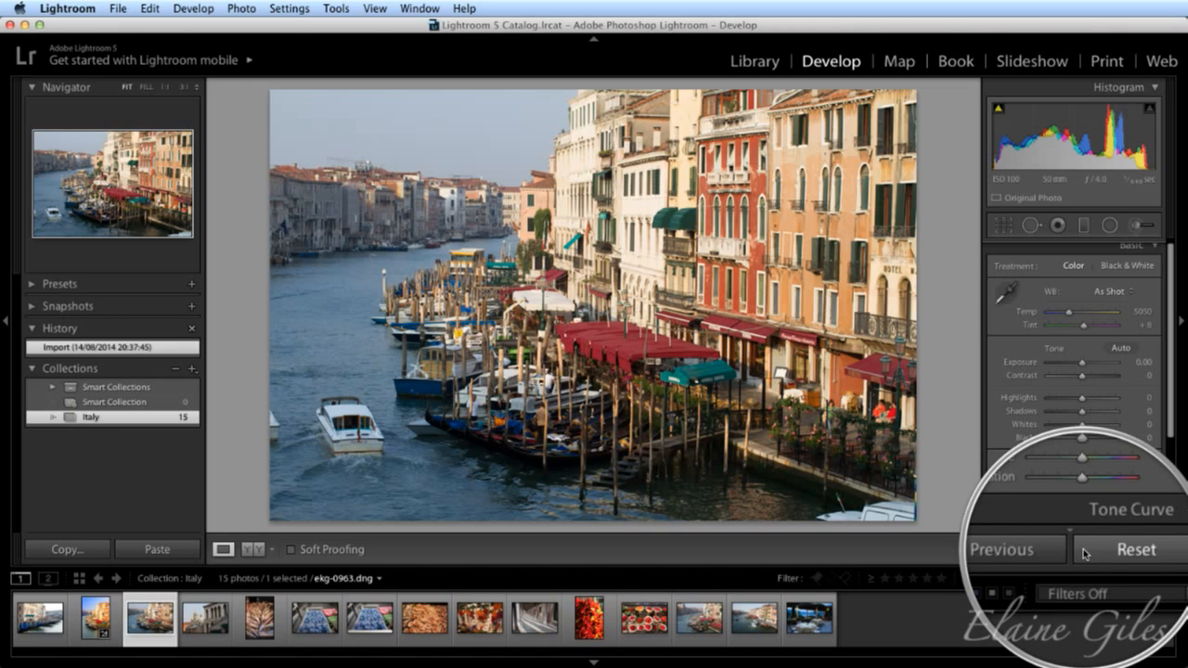
left_click(1028, 552)
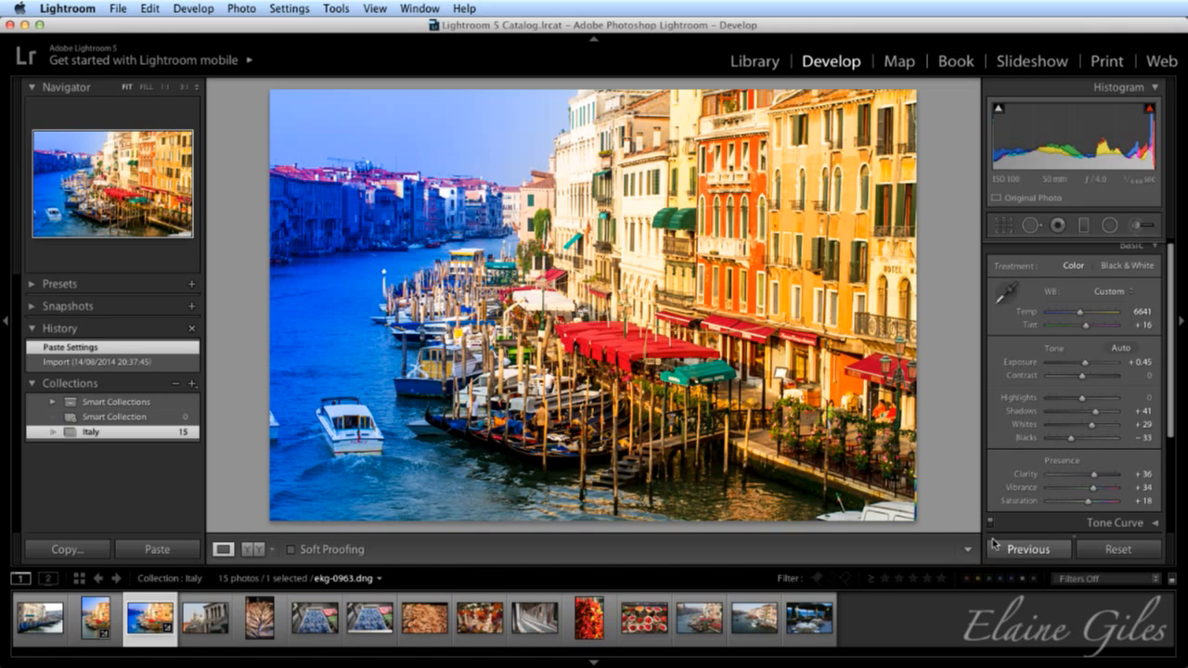
Step: Move and rotate the pasted filter over ekg-0963.dng's sky and cool it to Temp -98
left_click(1086, 226)
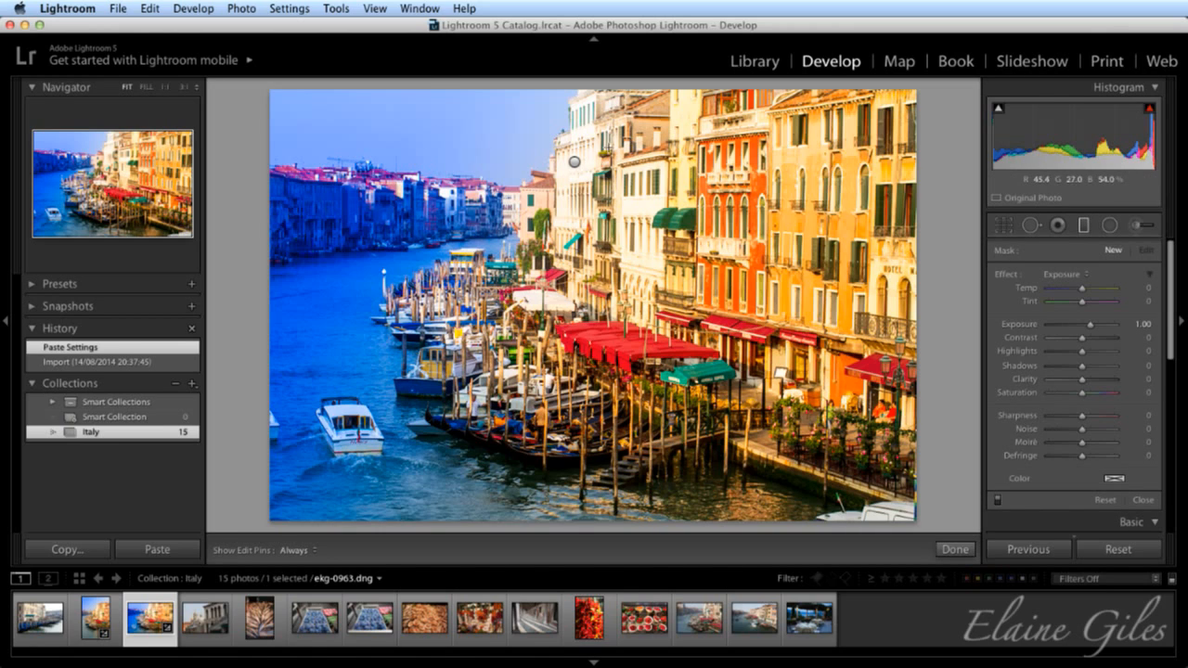
left_click(574, 163)
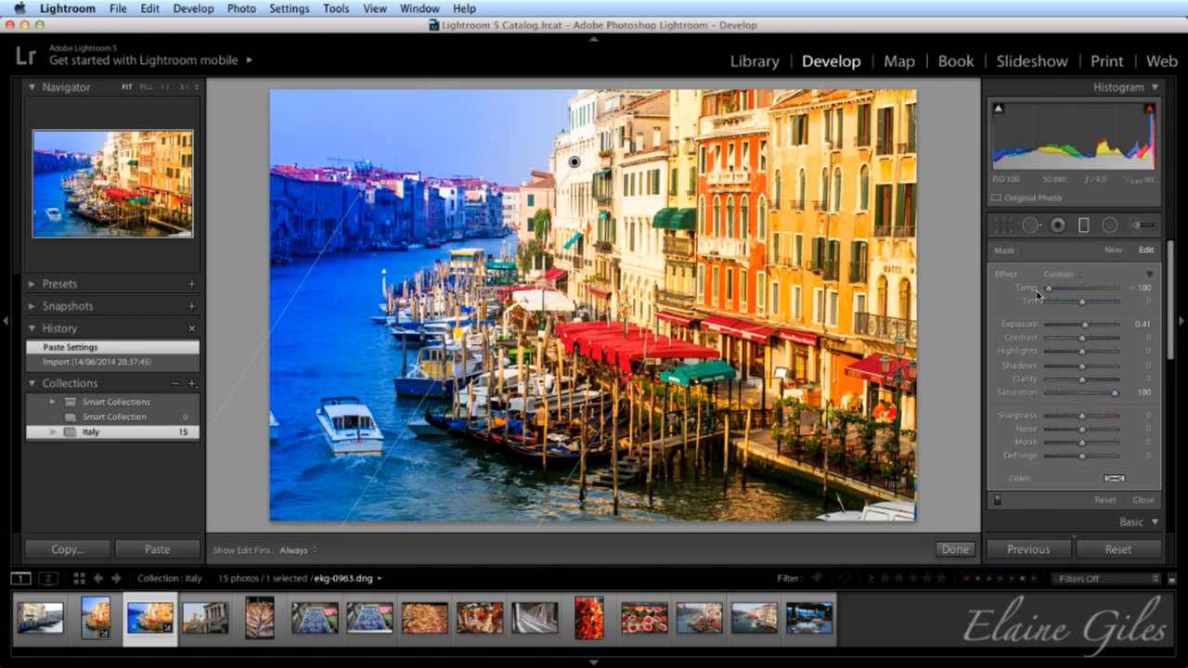
left_click_drag(1048, 289, 1068, 290)
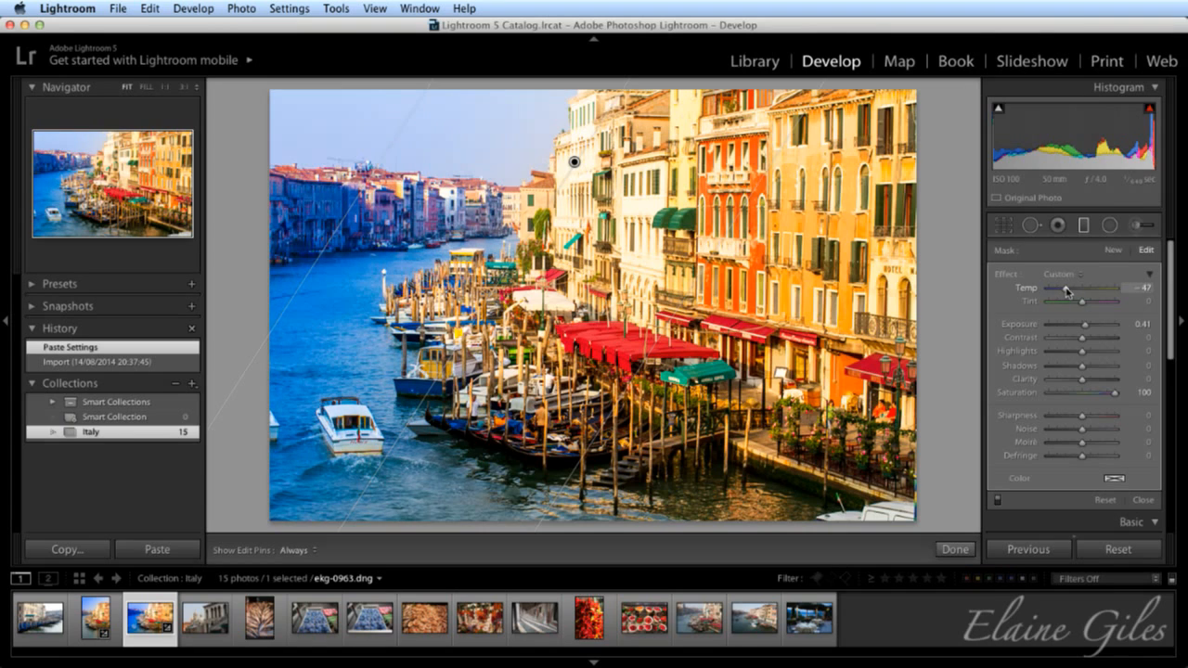
left_click_drag(573, 162, 448, 107)
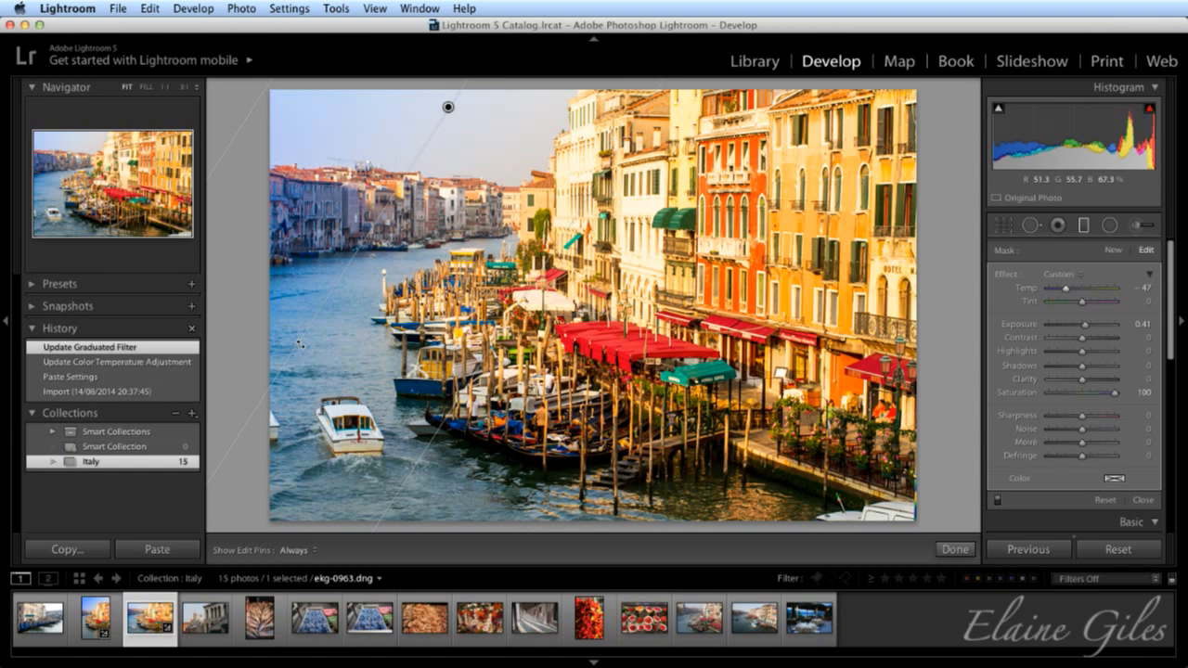
left_click_drag(299, 343, 257, 254)
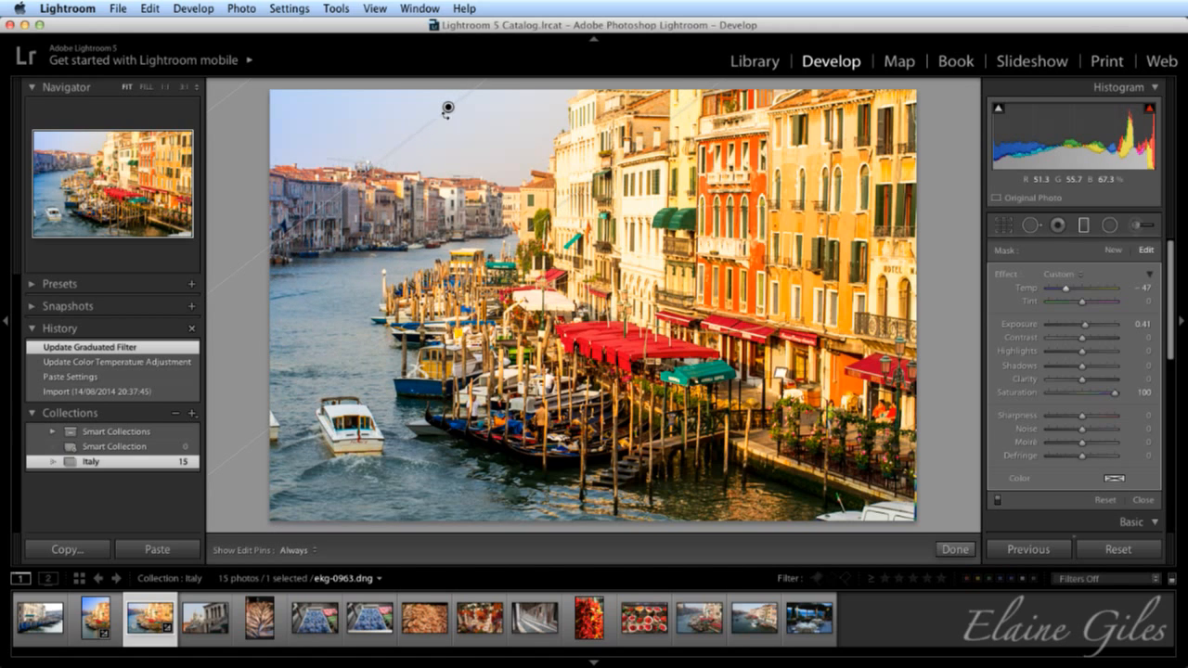
left_click_drag(449, 107, 402, 204)
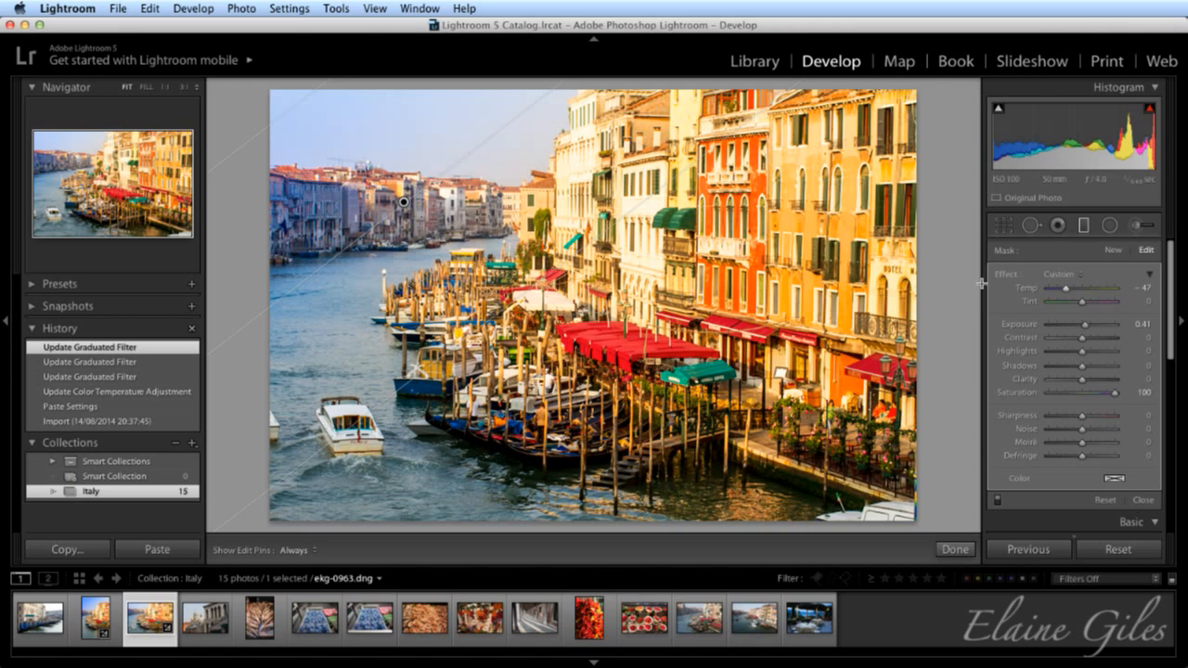
left_click_drag(1064, 290, 1049, 290)
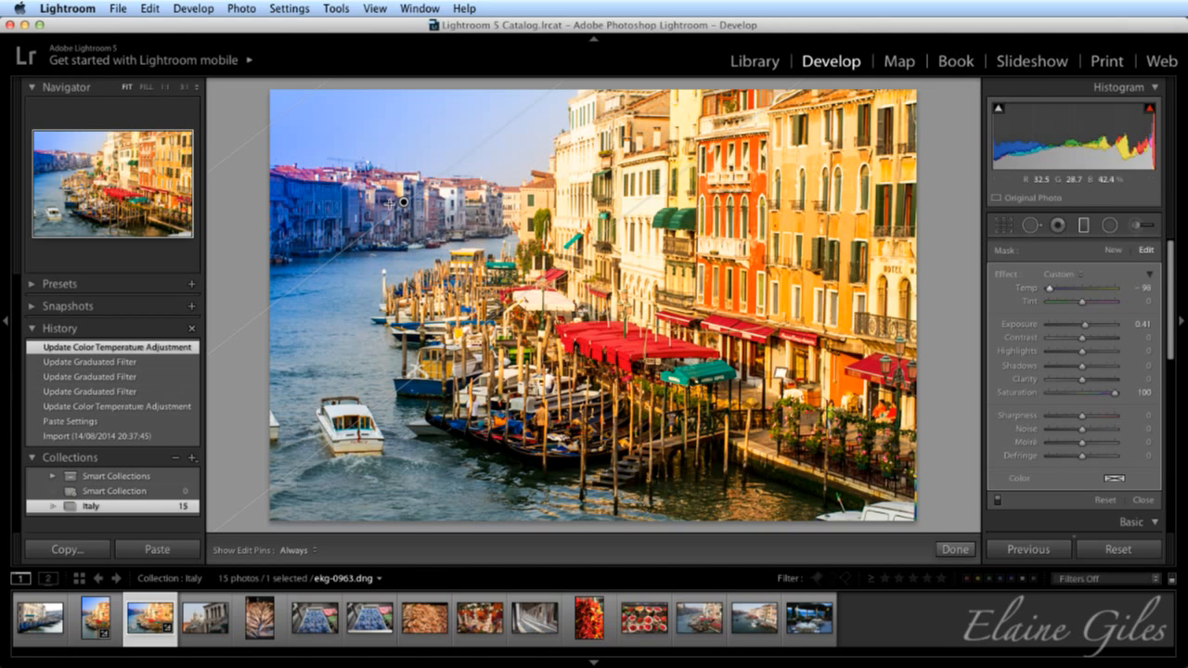
left_click_drag(403, 201, 494, 125)
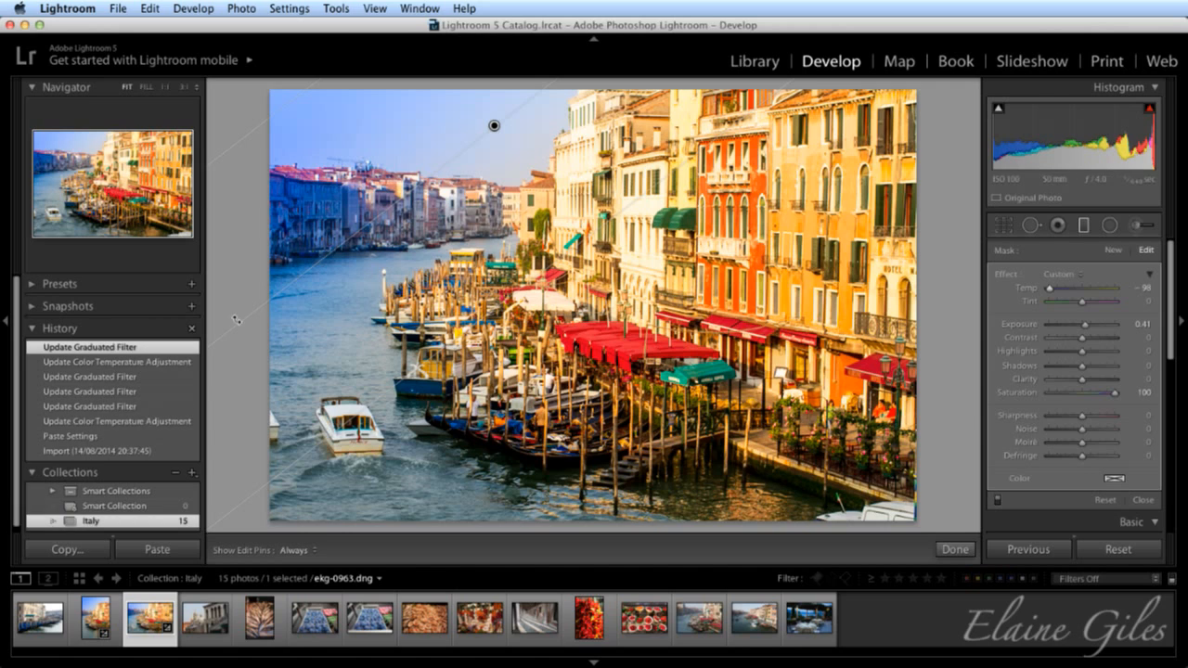
left_click_drag(233, 300, 219, 248)
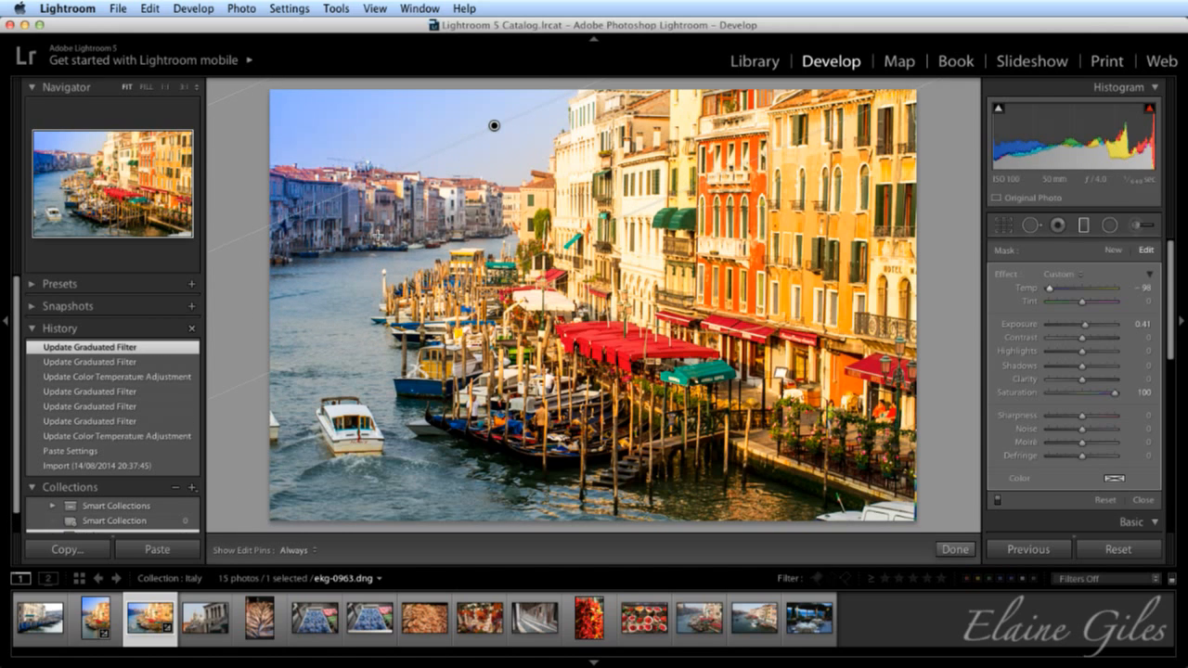
left_click_drag(493, 126, 464, 150)
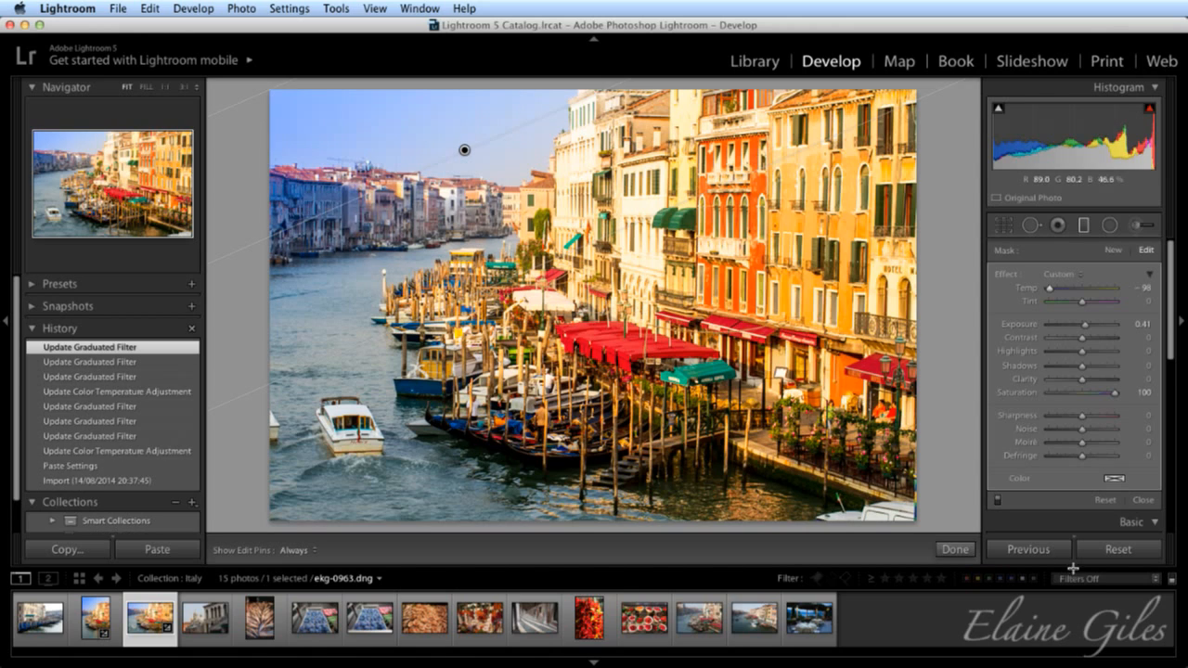
left_click(1086, 225)
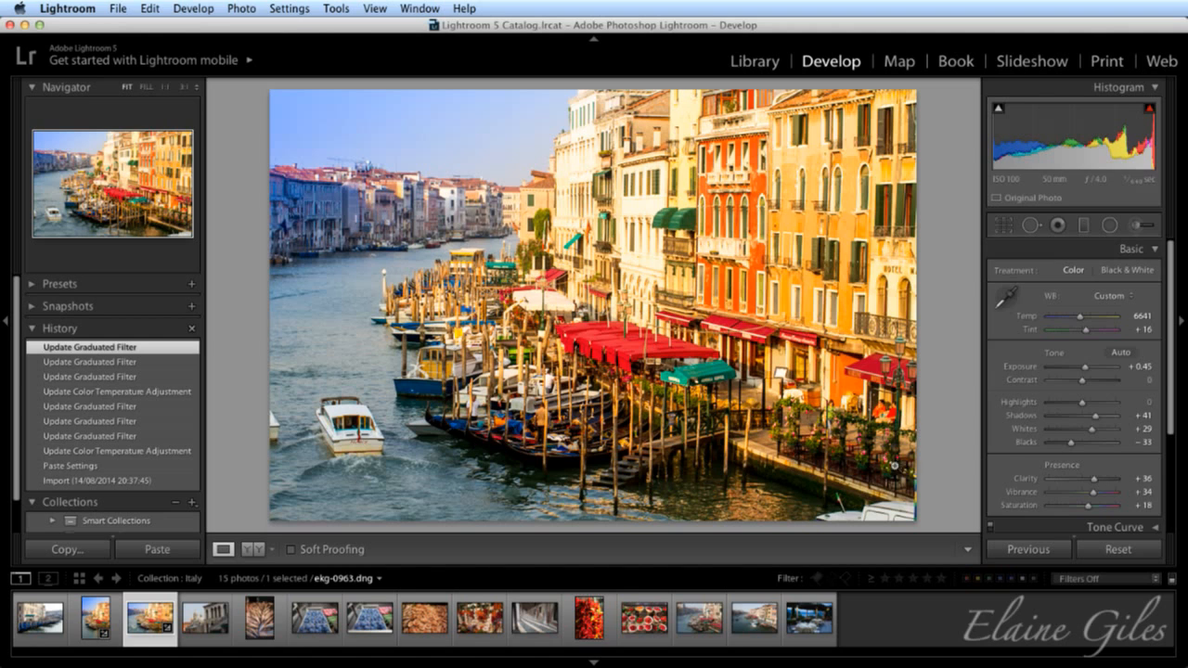
Step: Look at ekg-1004 and the vertical canal photo, then return to ekg-0963.dng
left_click(696, 626)
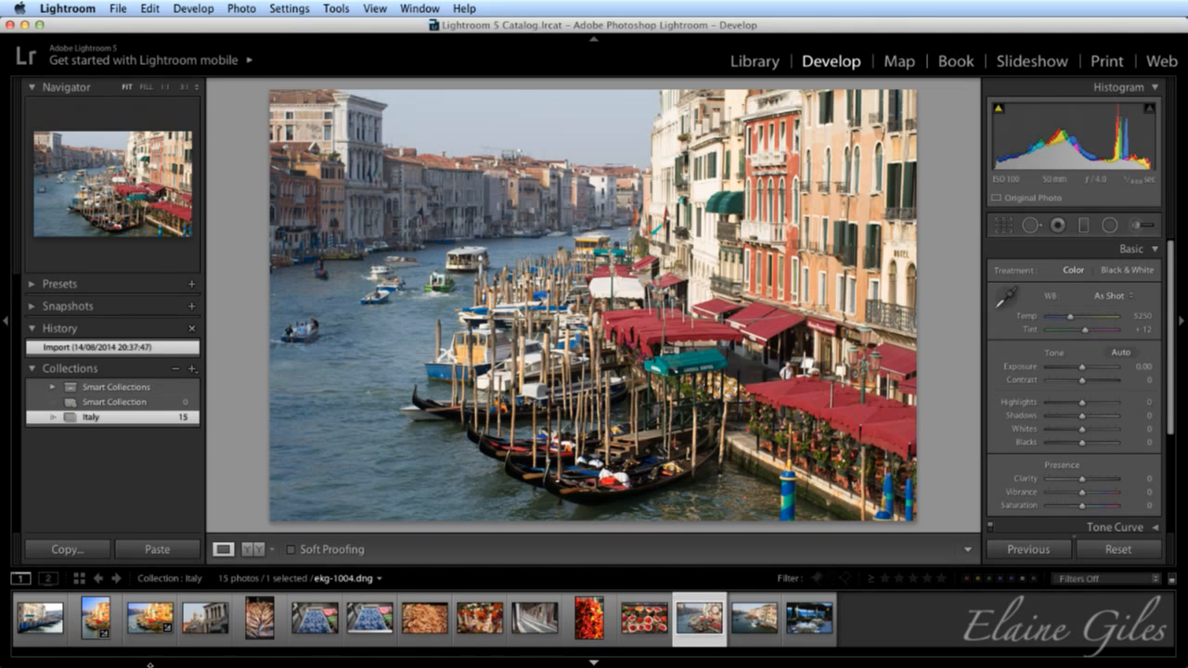
left_click(96, 618)
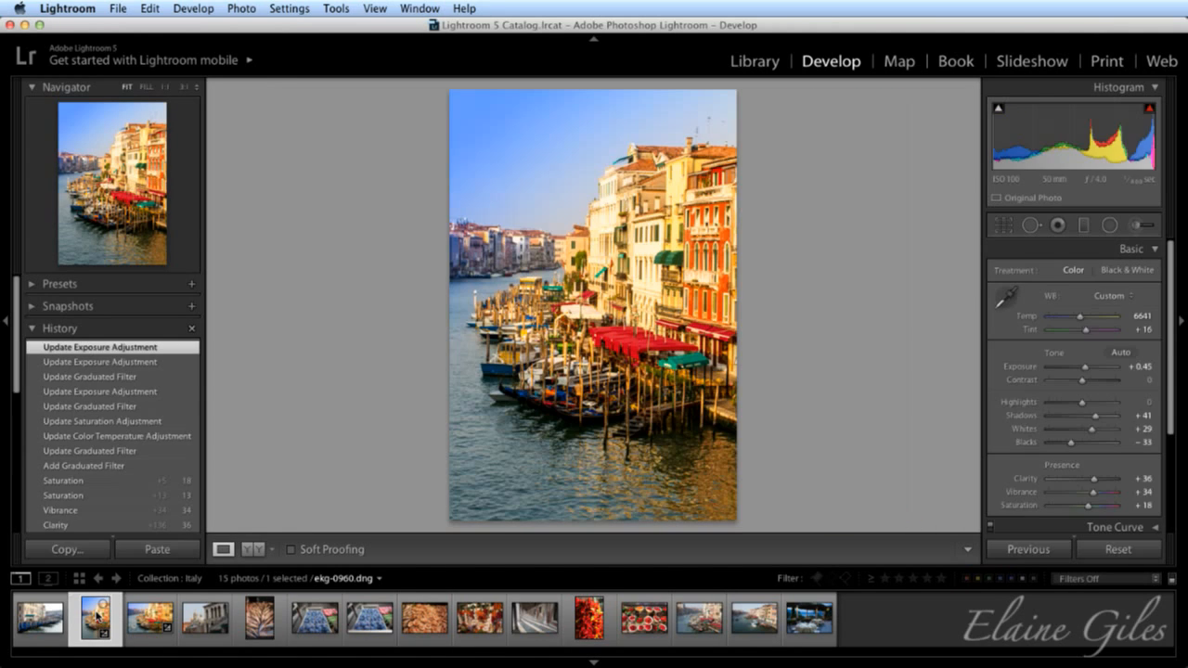
left_click(147, 619)
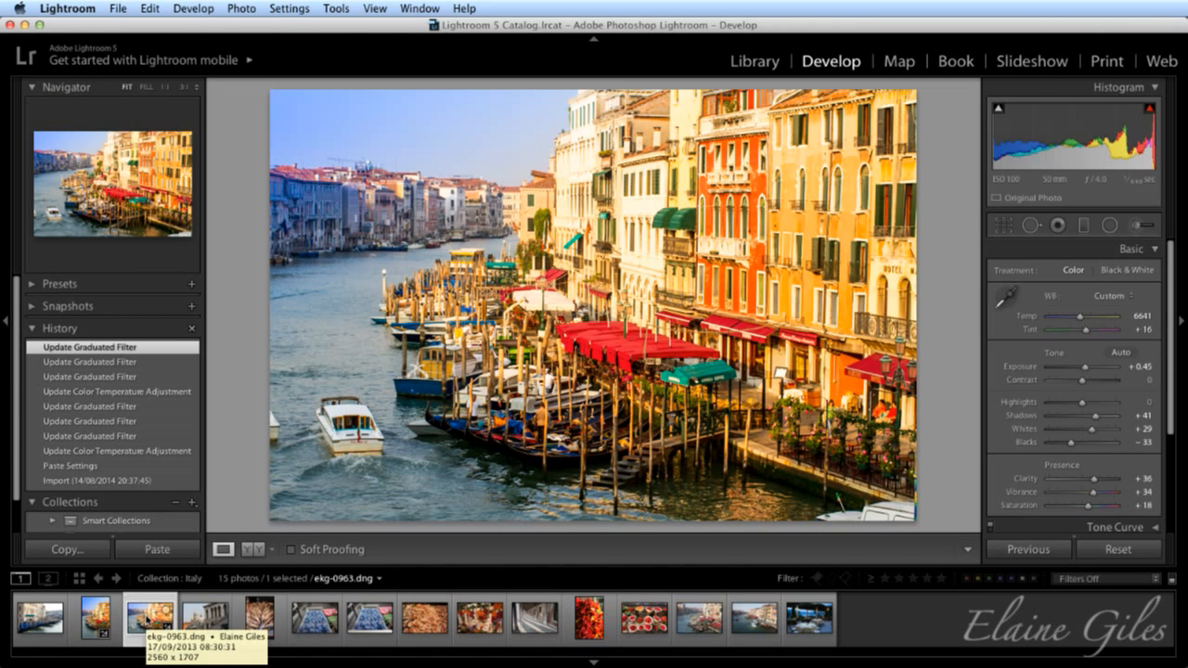
Step: Copy ekg-0963.dng's develop settings via Develop Settings > Copy Settings
right_click(146, 618)
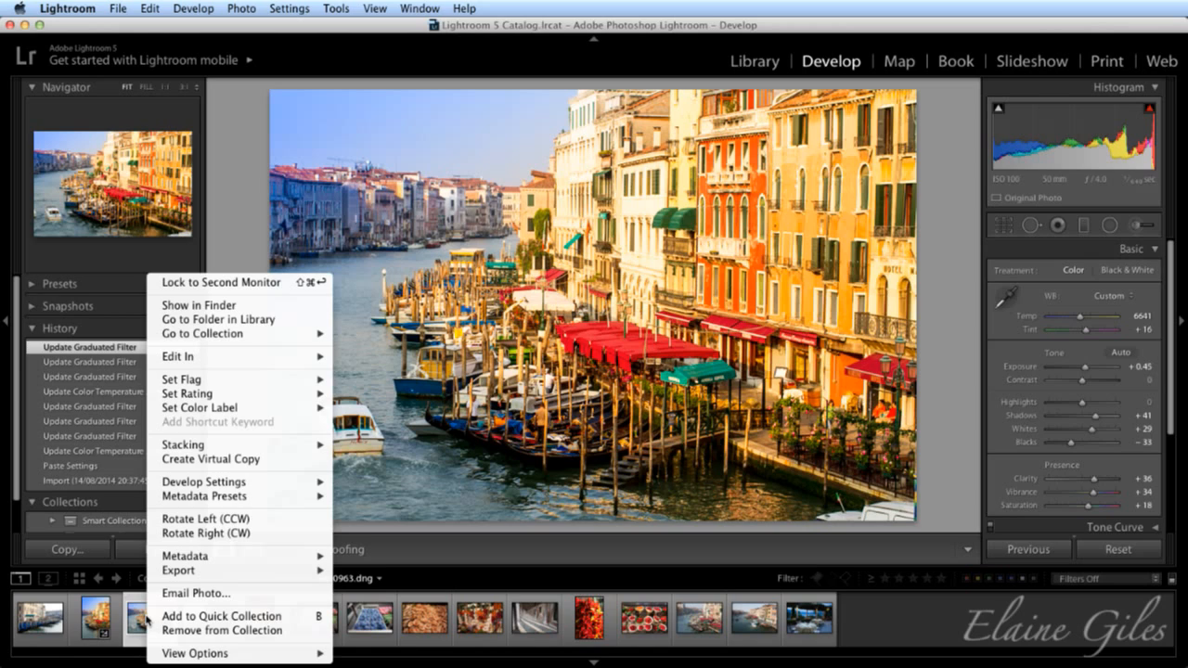
mouse_move(284, 487)
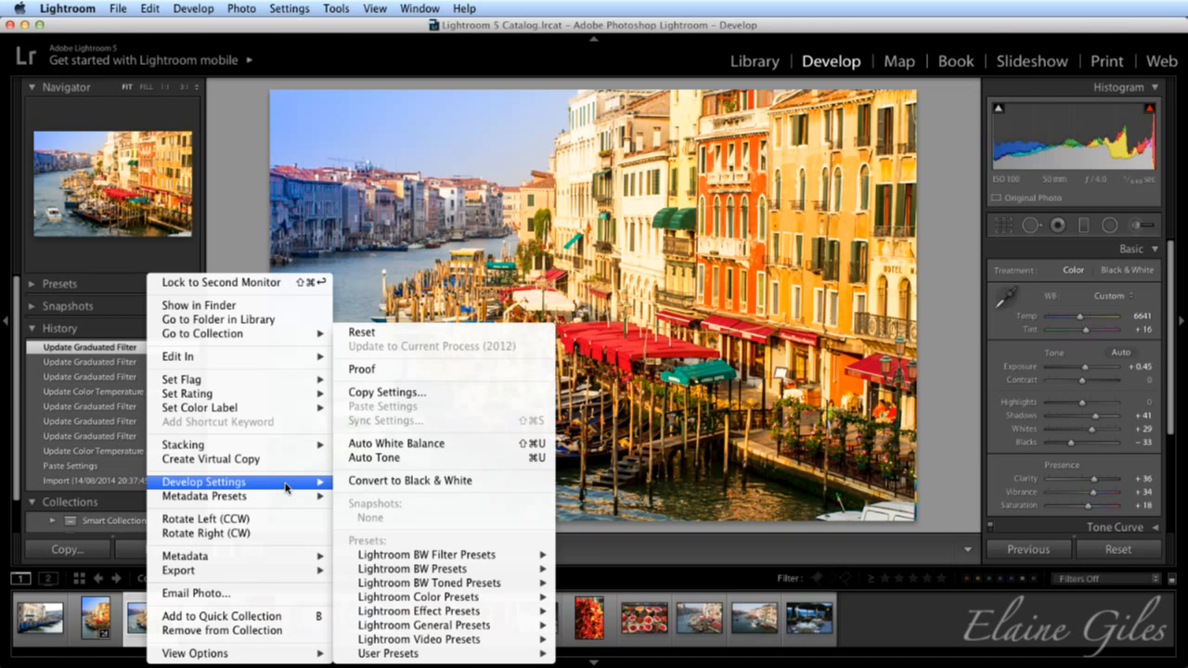
left_click(435, 396)
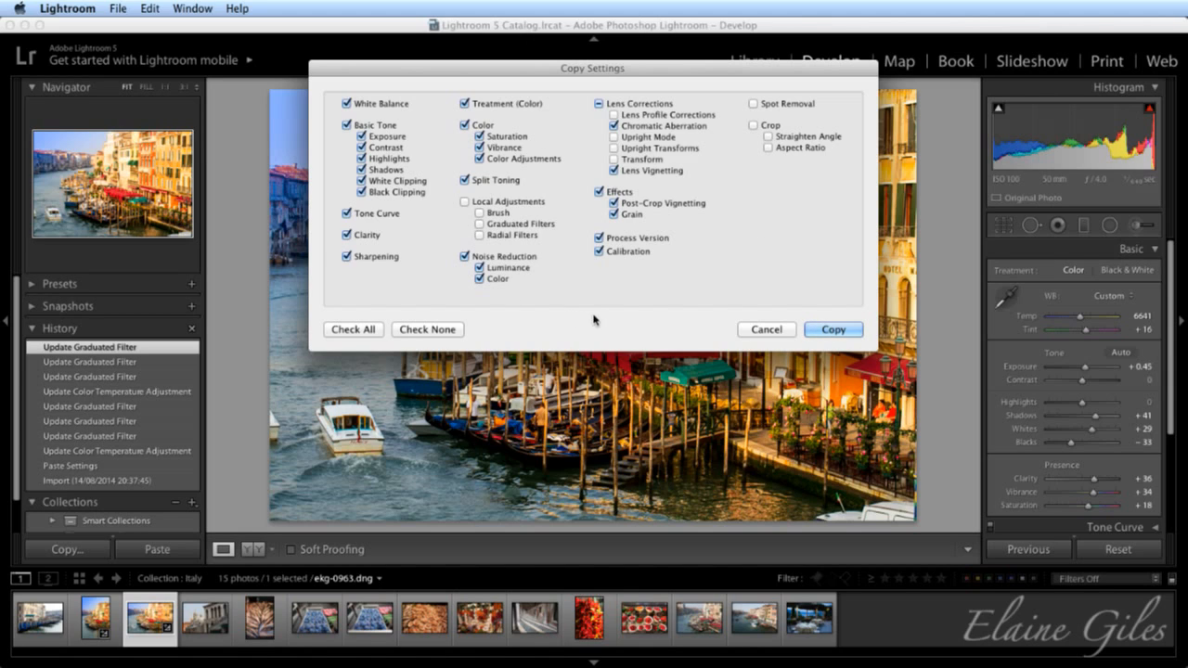
left_click(843, 330)
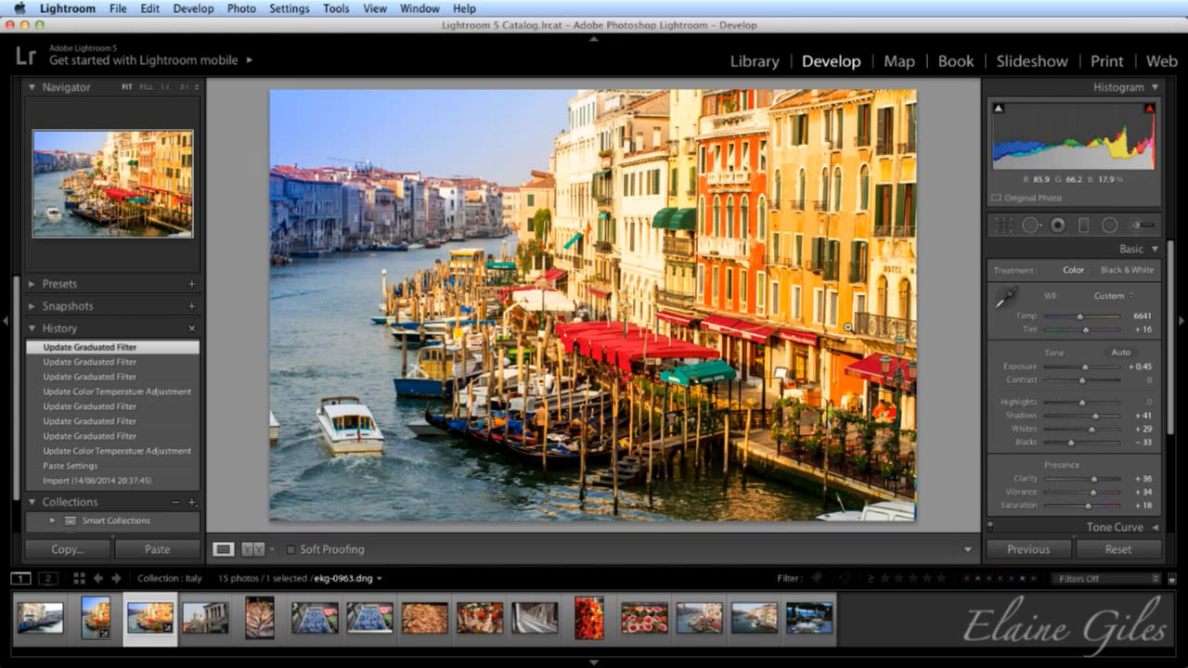
Step: Paste the copied develop settings onto canal photos ekg-1004 and ekg-3778.dng
left_click(699, 620)
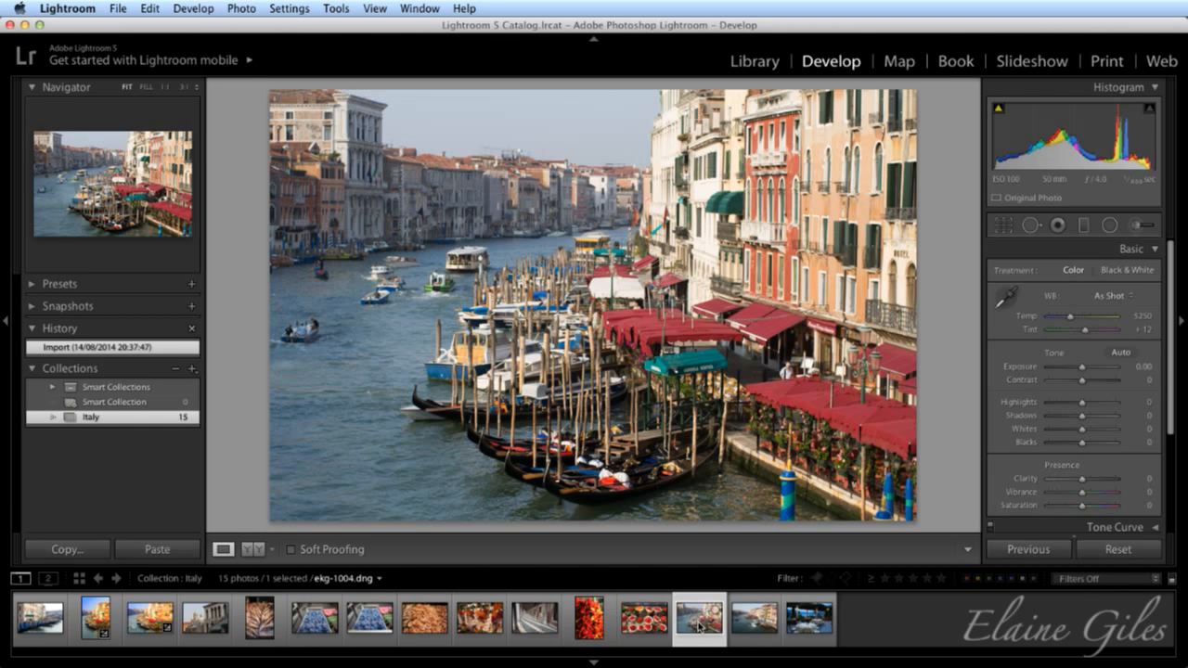
right_click(698, 626)
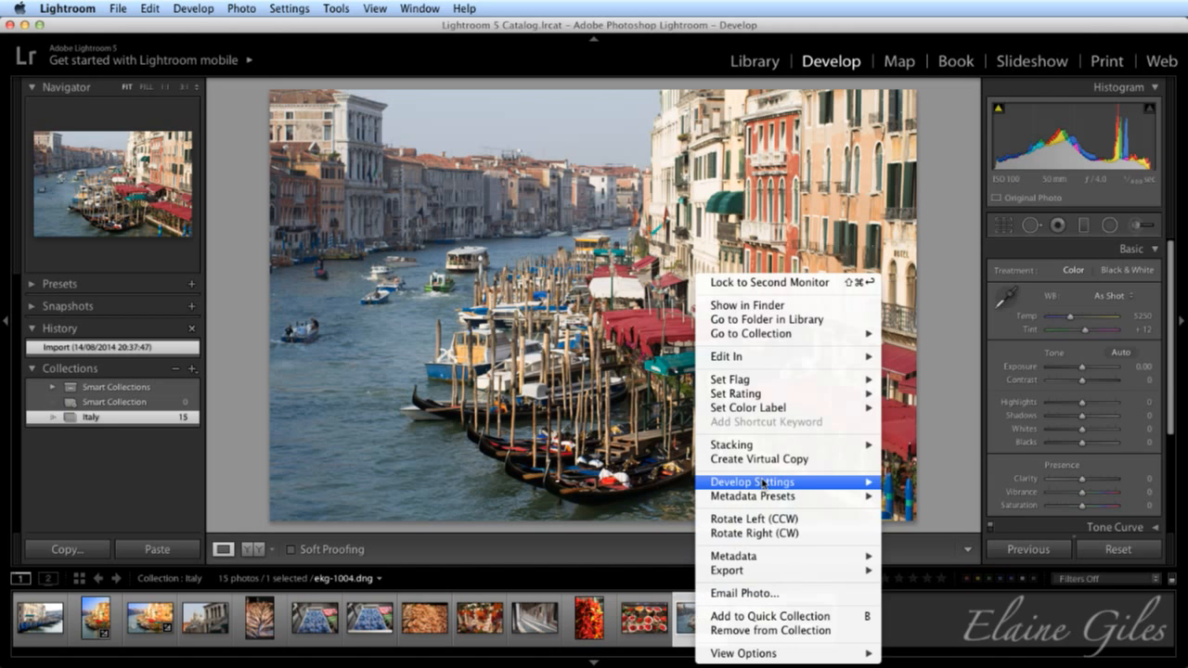
mouse_move(762, 483)
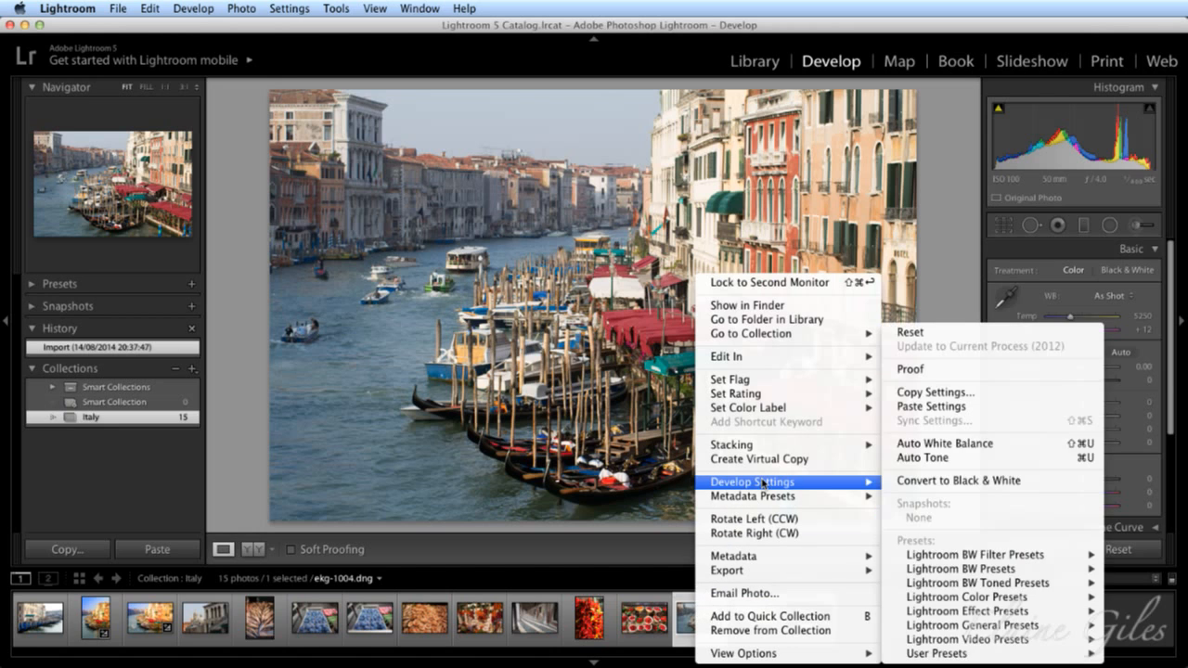
left_click(957, 409)
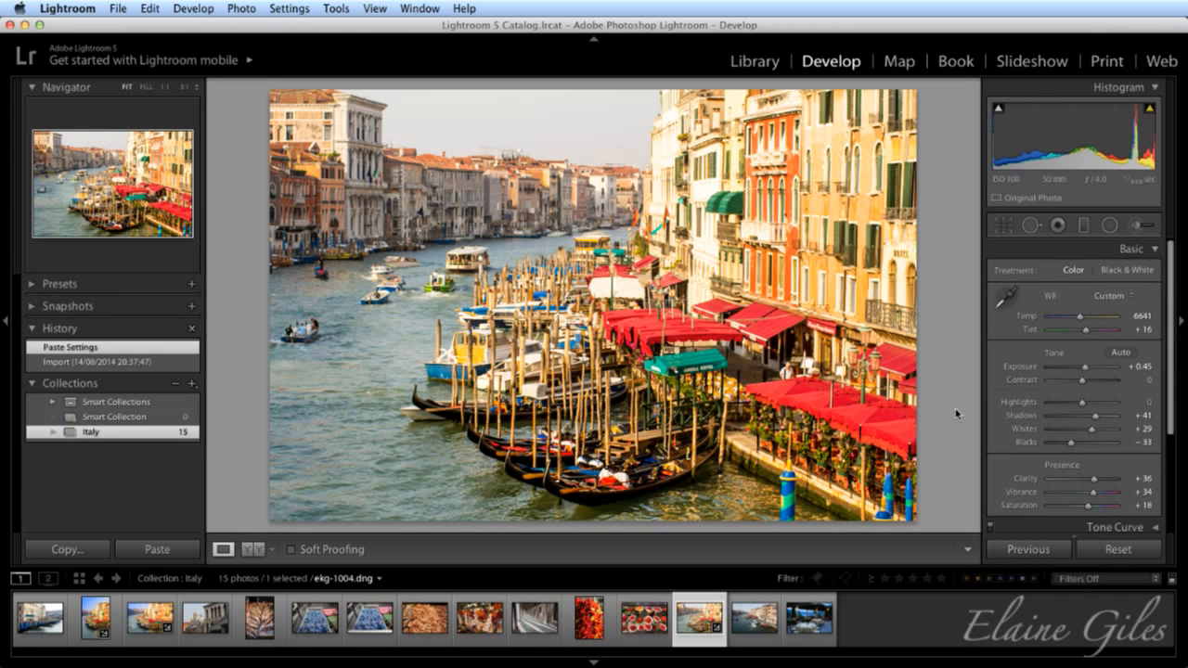
left_click(752, 620)
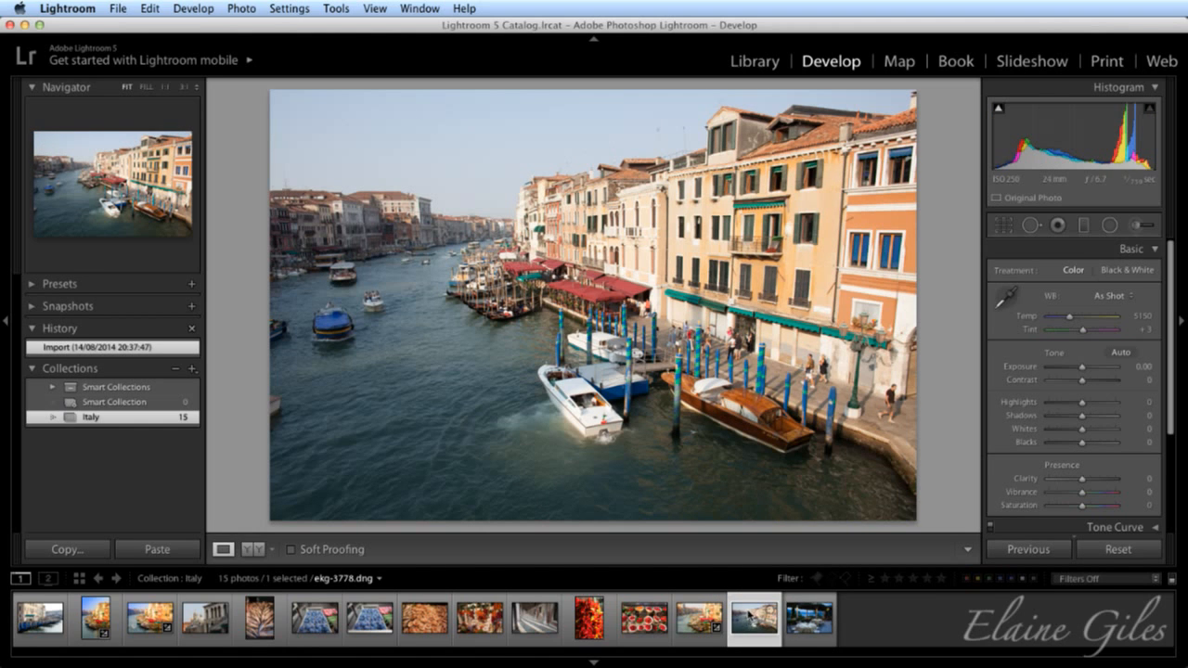
right_click(749, 615)
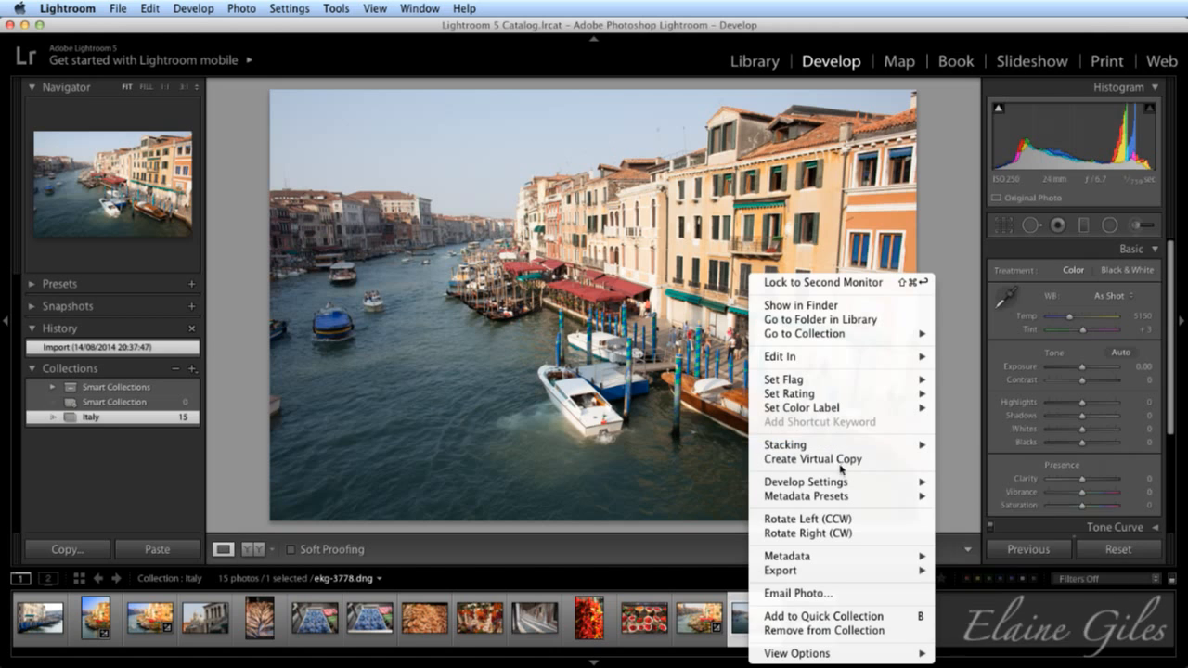
mouse_move(850, 483)
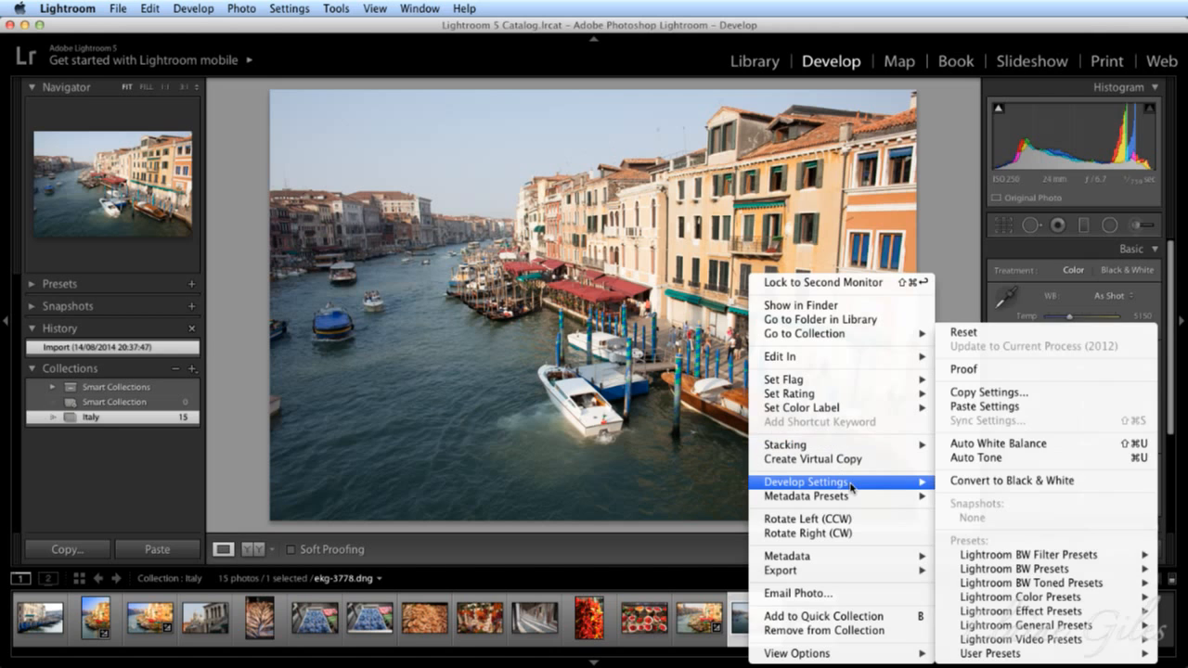
left_click(1005, 408)
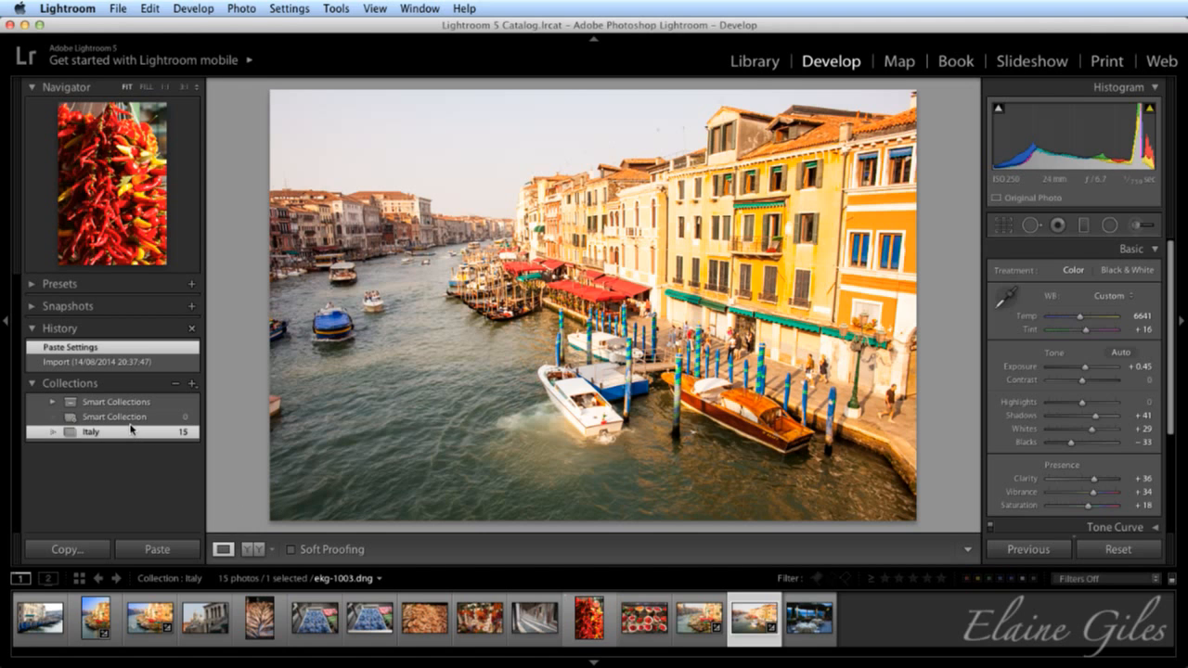
Step: Open desk photo ekg-1133 from folder 20140814 in the Map module and start a place search
left_click(752, 68)
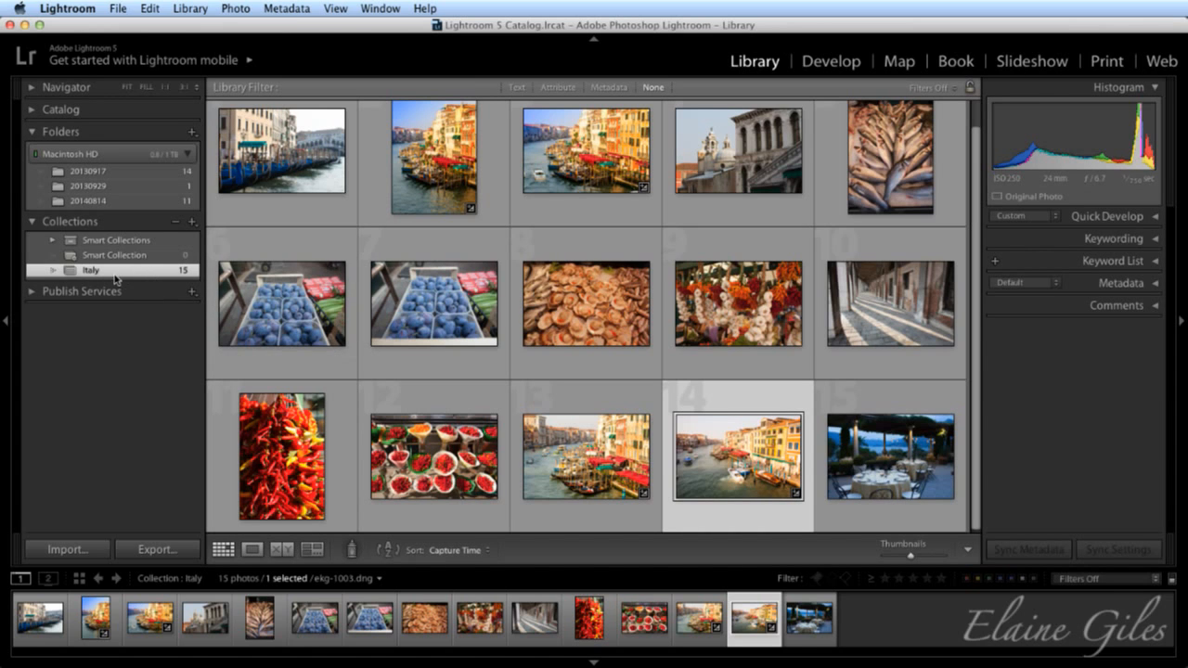
left_click(115, 201)
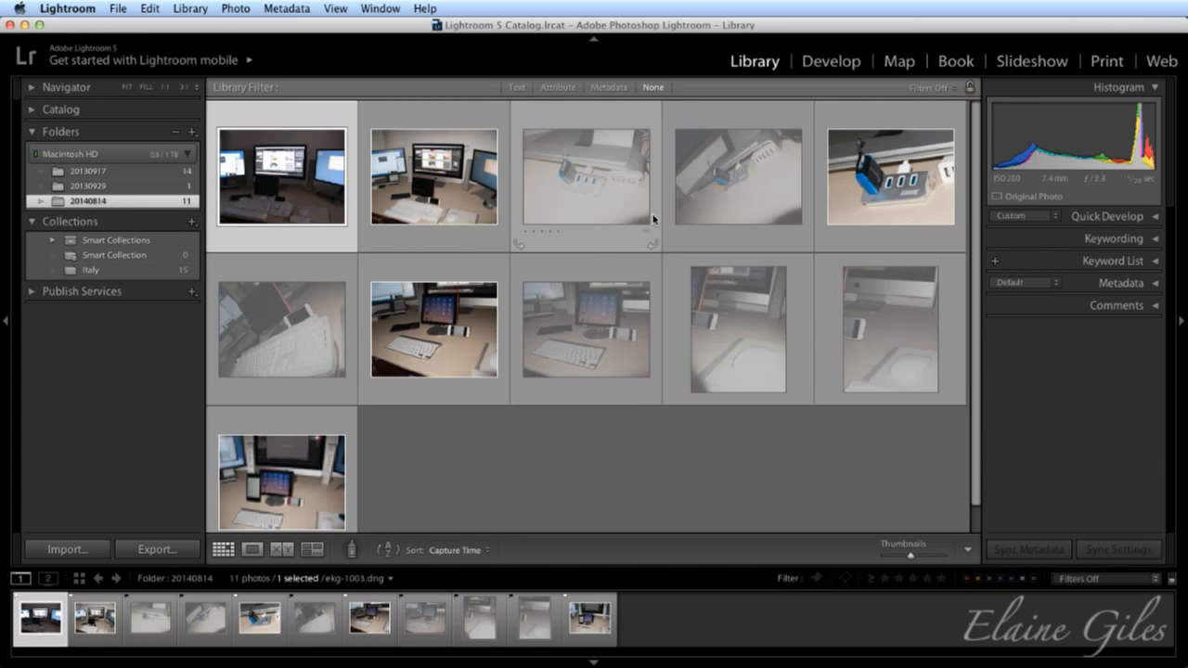
left_click(325, 488)
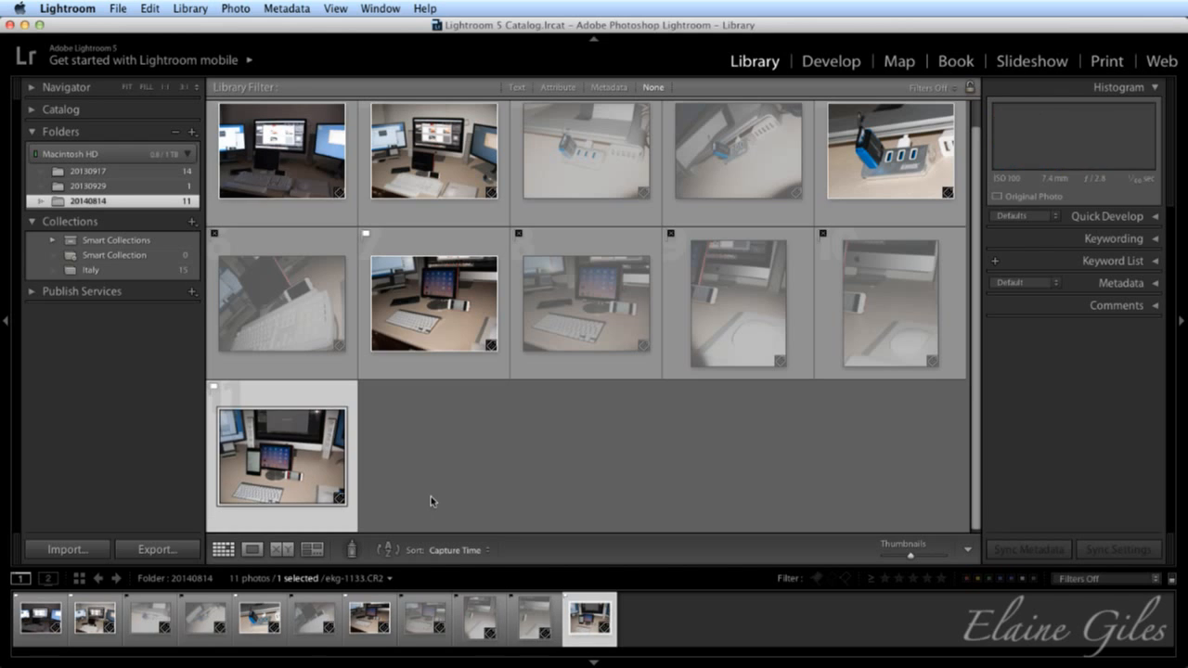
double_click(291, 464)
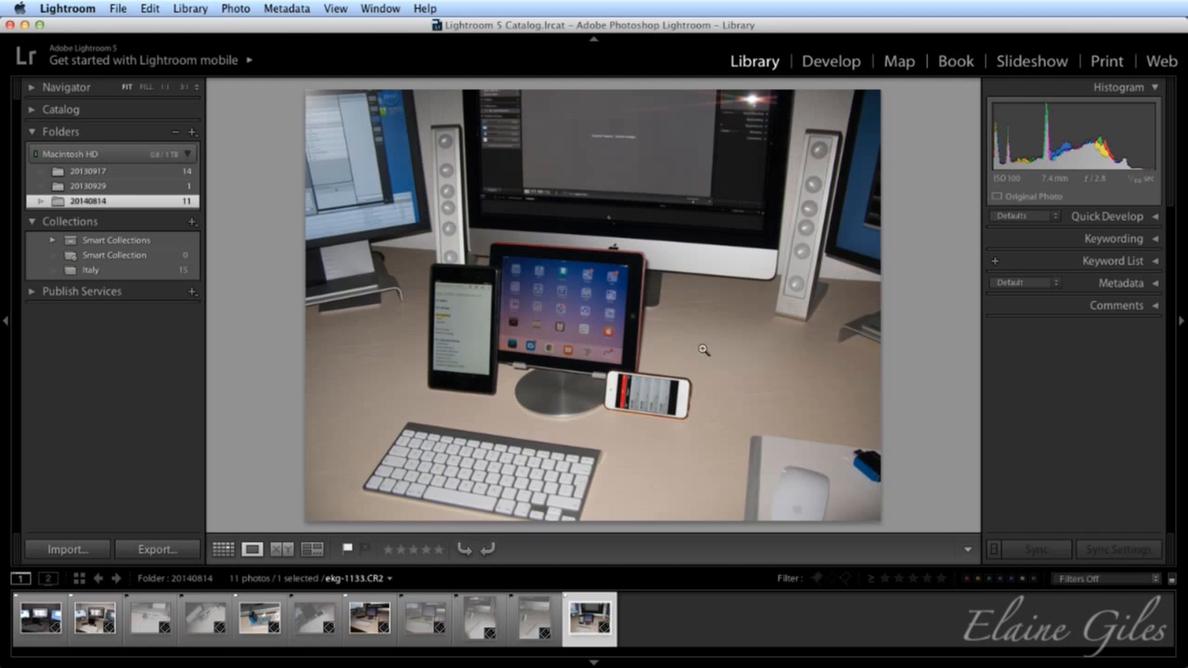
left_click(899, 61)
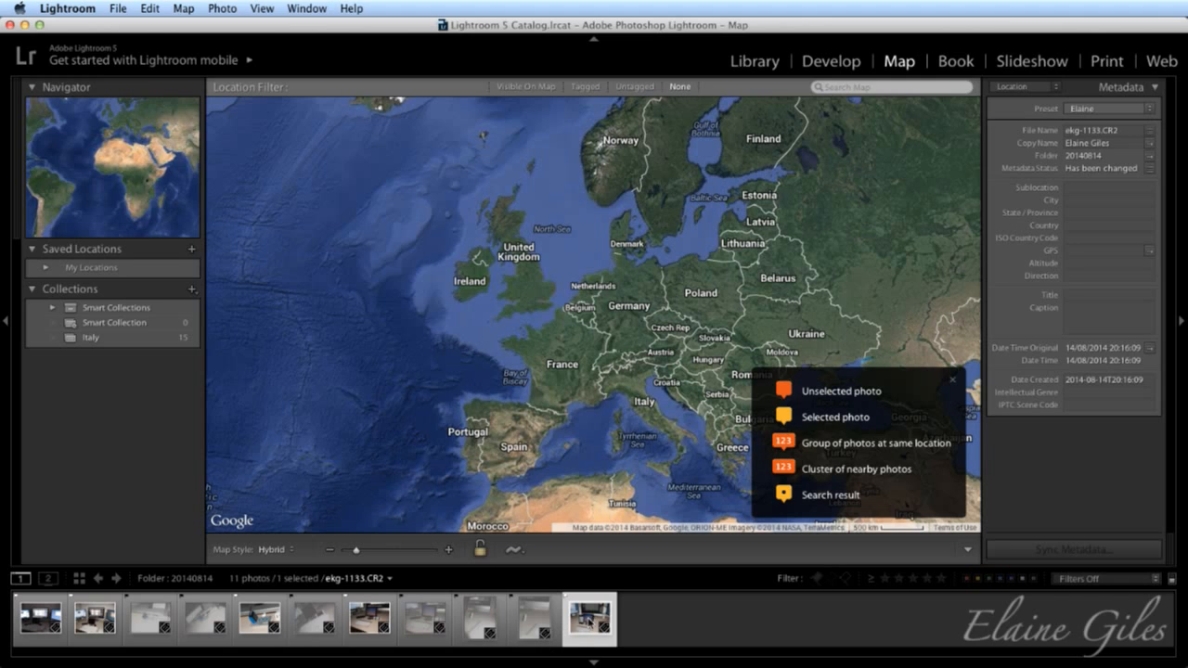
left_click(848, 88)
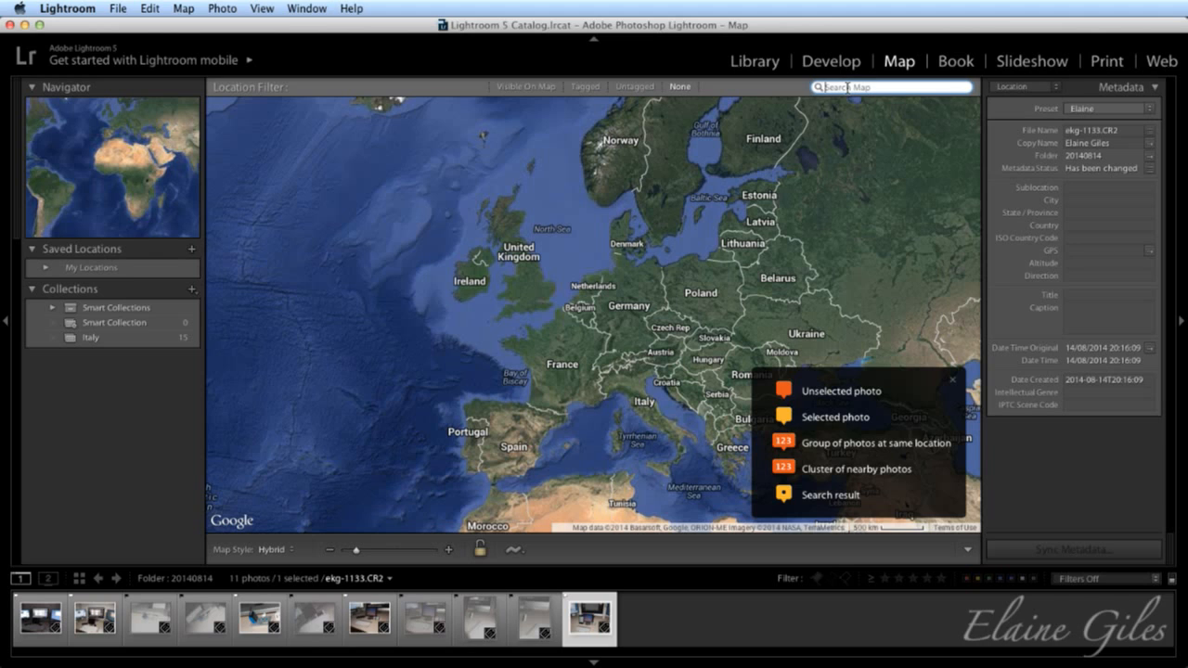
Step: Search the map for 'Sale cheshire' and pan around Sale toward Altrincham
type("Sale cheshire")
key("Return")
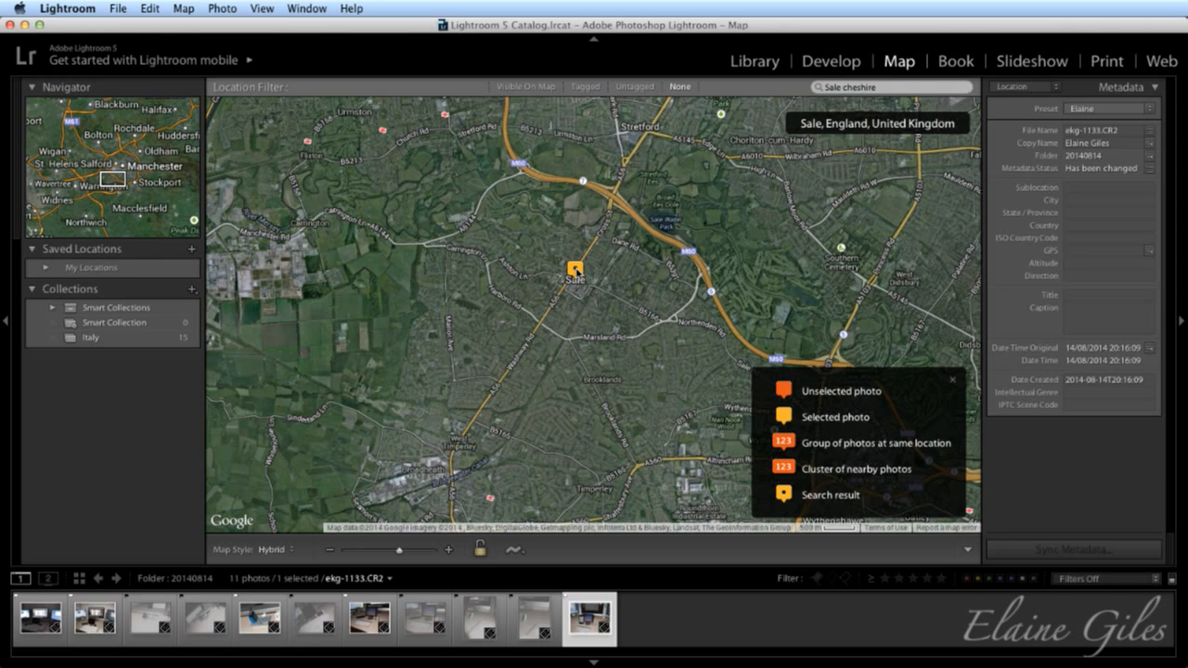
scroll(575, 272, "up", 2)
scroll(576, 272, "down", 1)
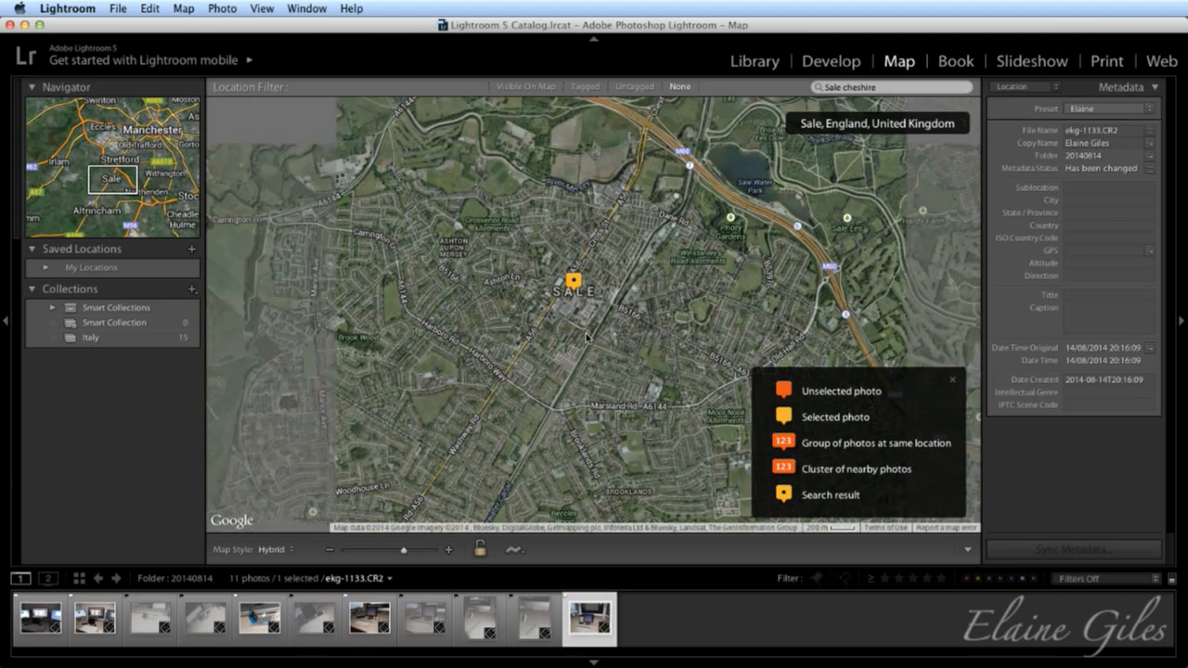
left_click_drag(537, 401, 694, 260)
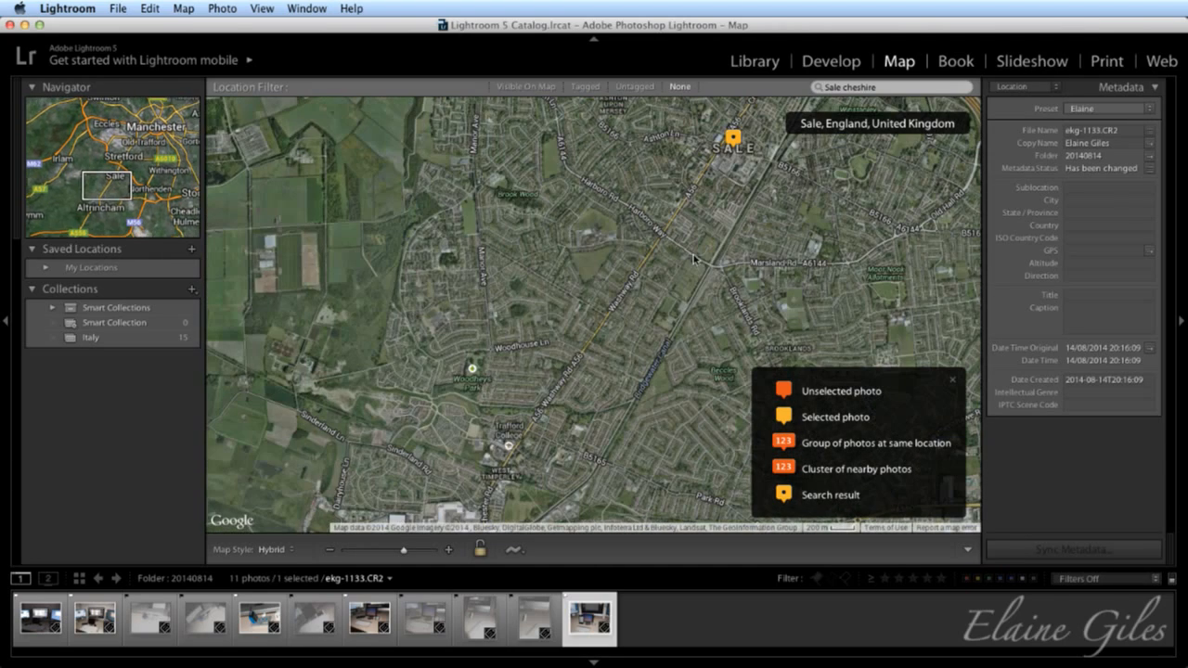
left_click_drag(624, 405, 690, 299)
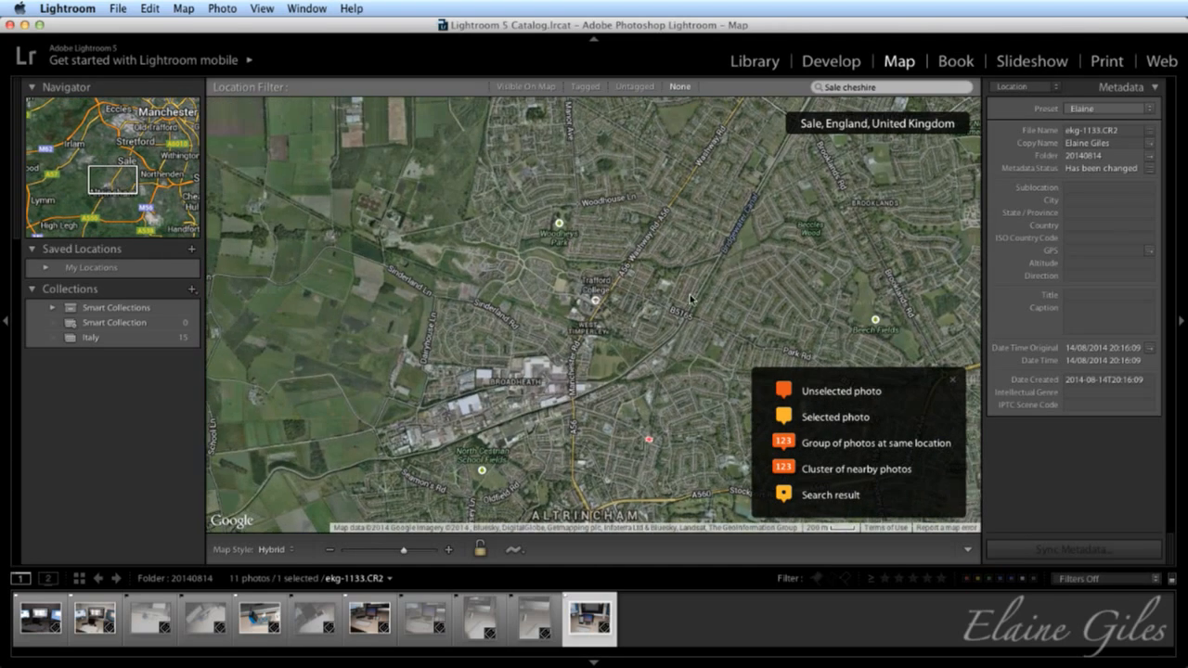
left_click_drag(588, 316, 630, 372)
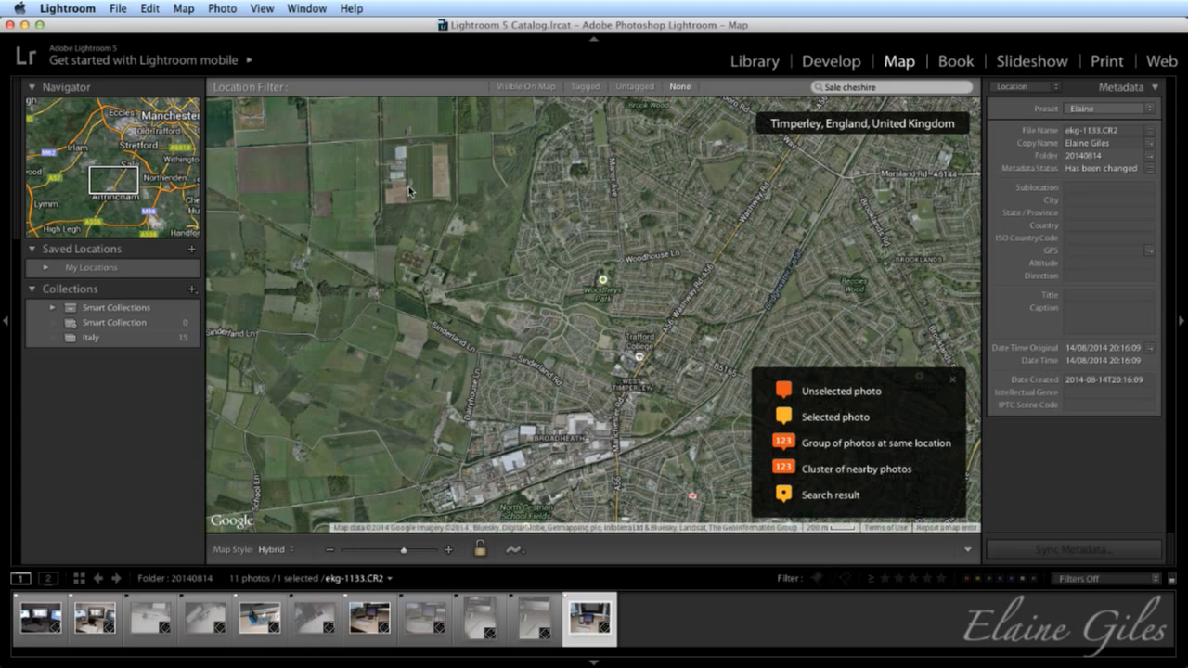
Step: Zoom in on Woodheys Park and pin ekg-1133 there from the filmstrip
mouse_move(407, 190)
left_mouse_down()
mouse_move(390, 175)
mouse_move(411, 178)
left_mouse_up()
left_click_drag(653, 364, 463, 285)
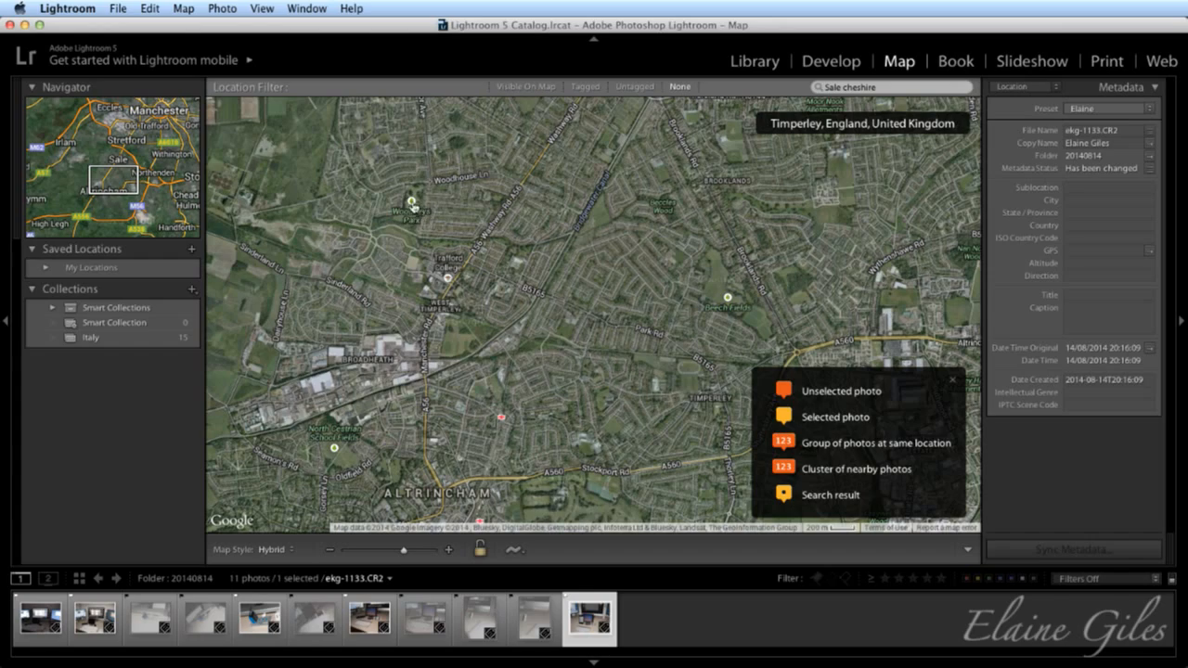
scroll(429, 201, "up", 1)
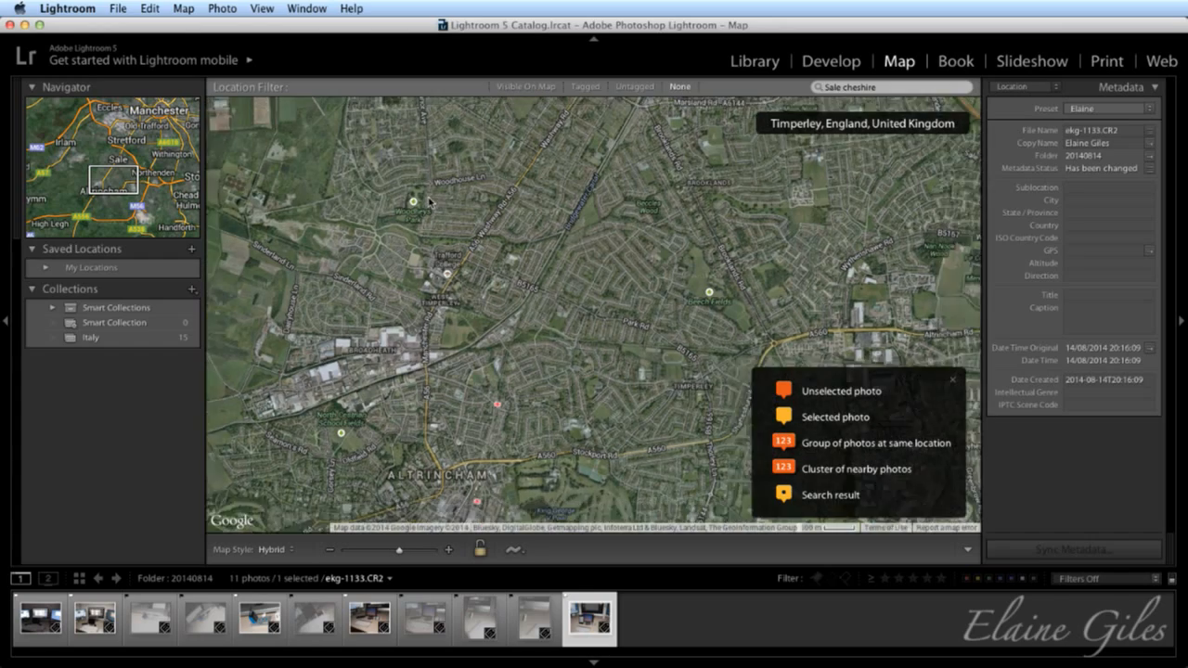
scroll(429, 200, "up", 2)
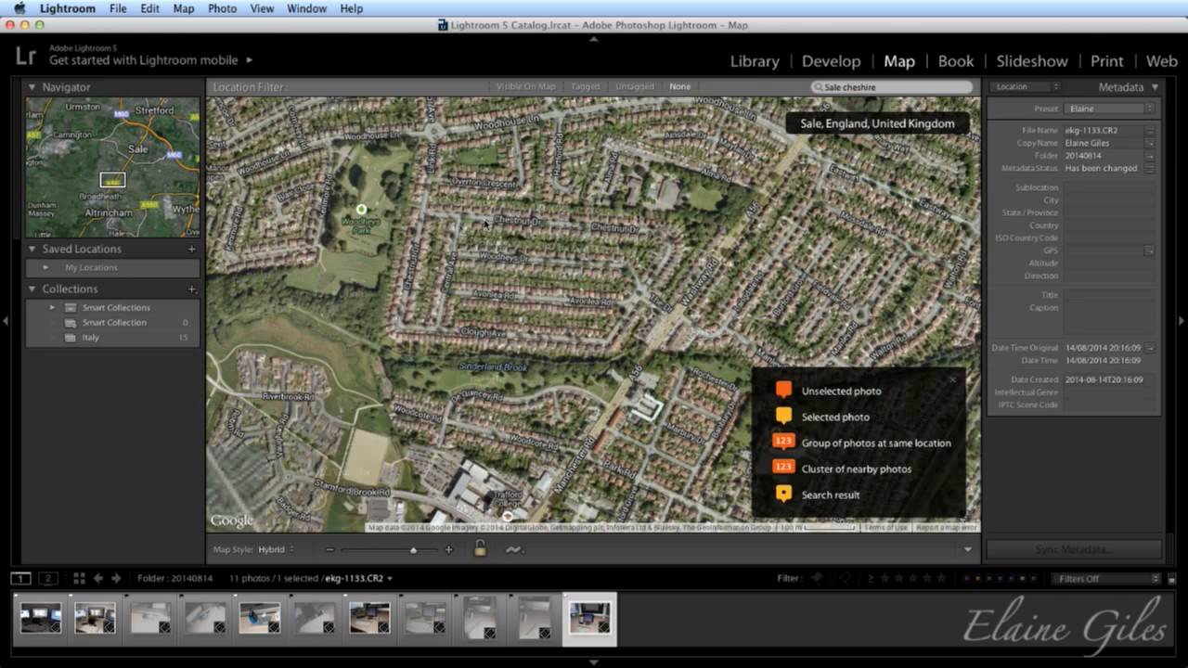
left_click_drag(488, 226, 574, 355)
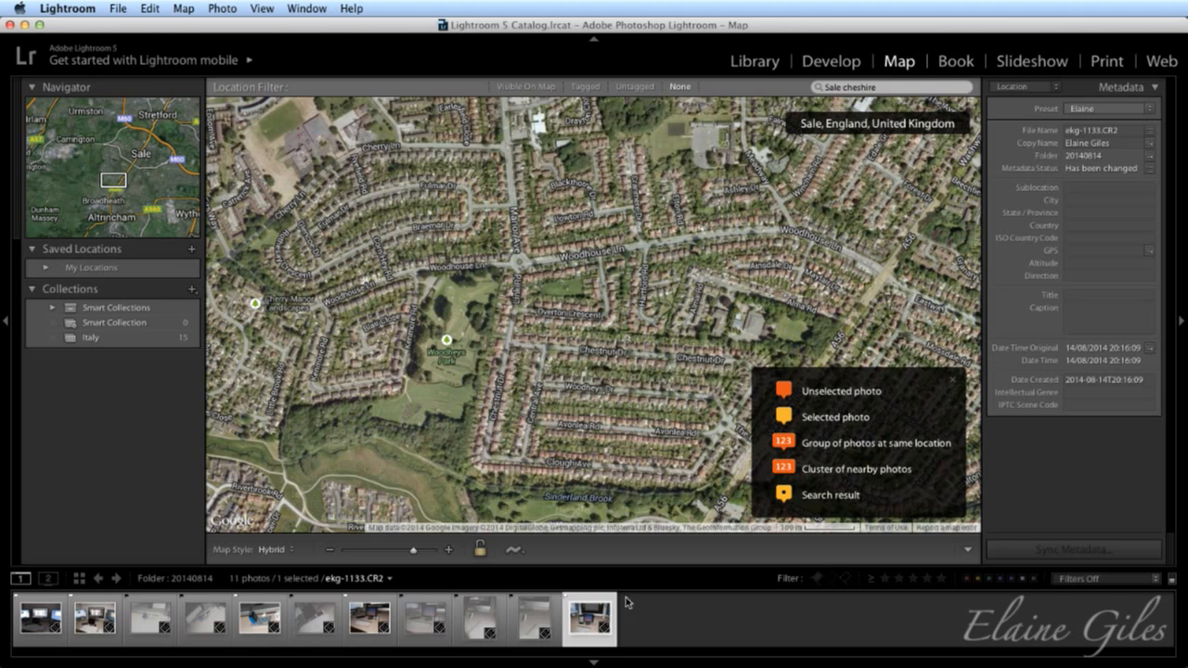
left_click_drag(589, 611, 461, 318)
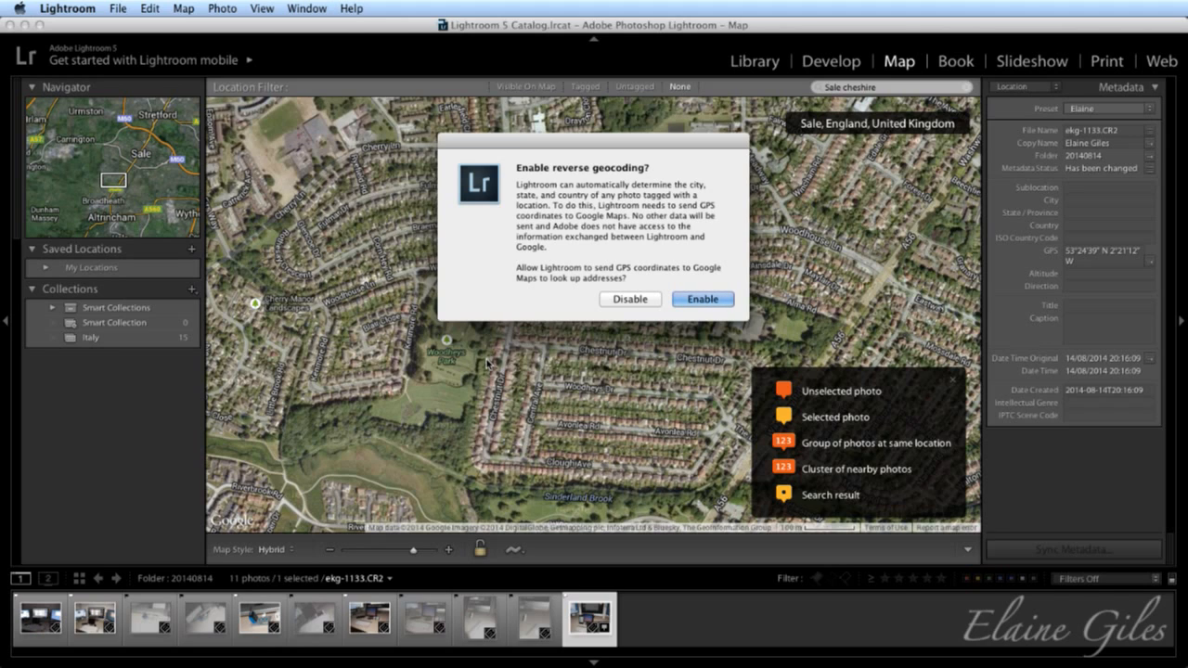
Step: Enable reverse geocoding so ekg-1133's location reads Sale, England, United Kingdom
left_click(702, 300)
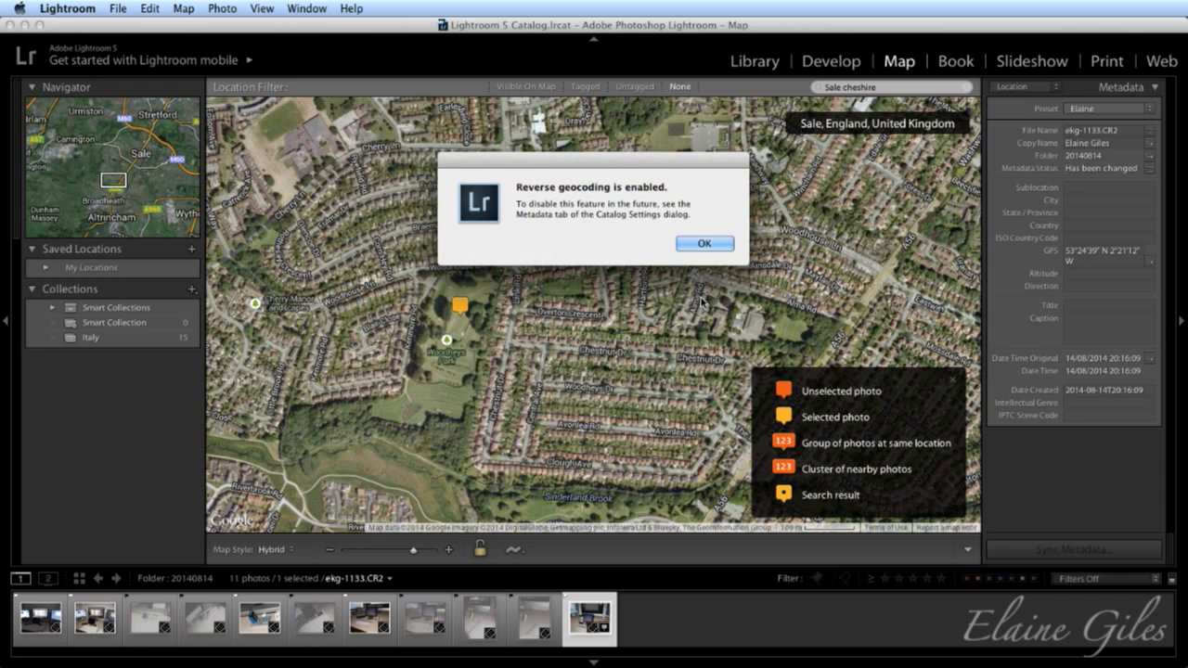
left_click(701, 245)
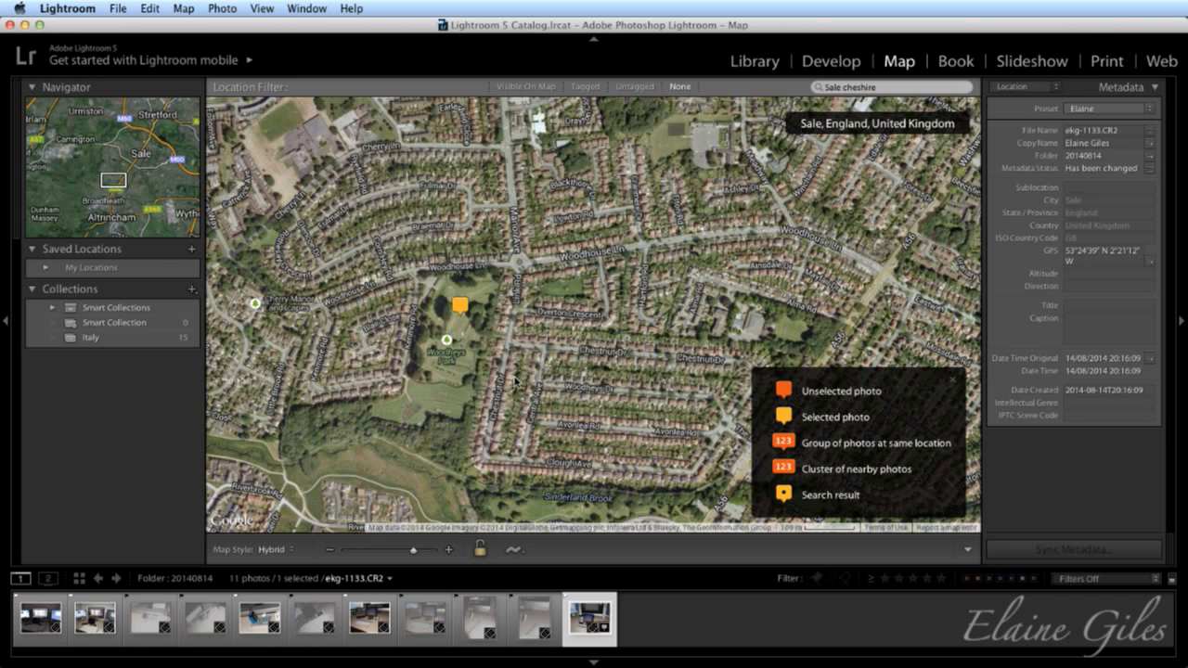
mouse_move(462, 310)
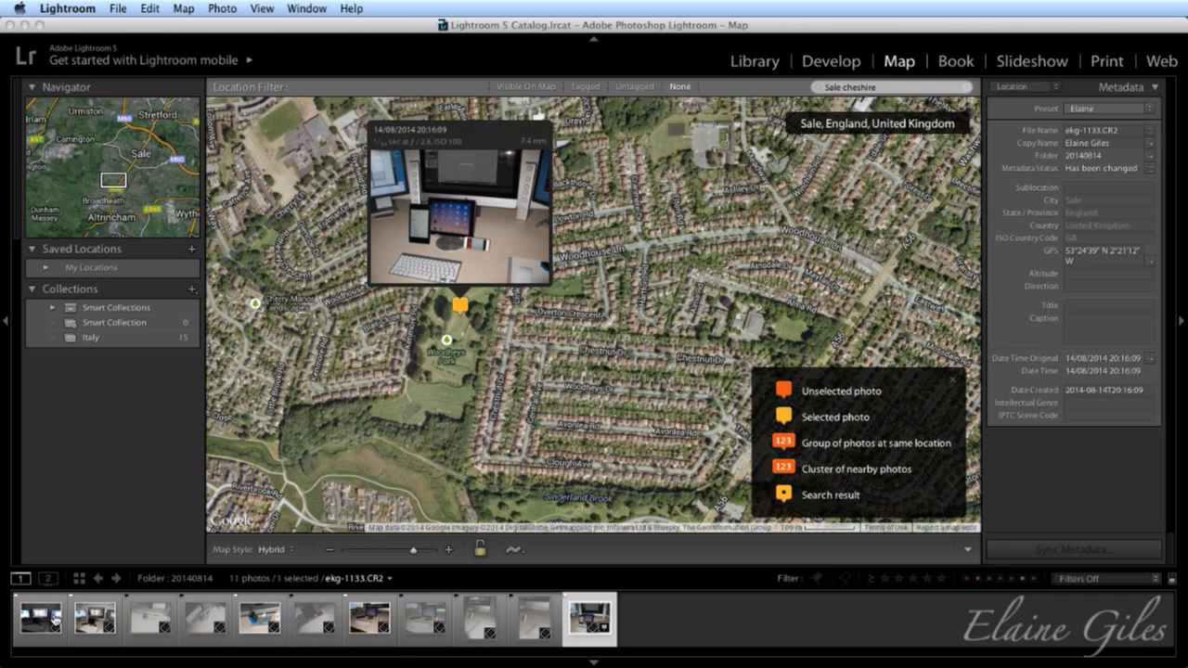
Step: Select the other ten desk photos in the filmstrip and drop them on the Woodheys Park pin
left_click(46, 618)
left_click(97, 622)
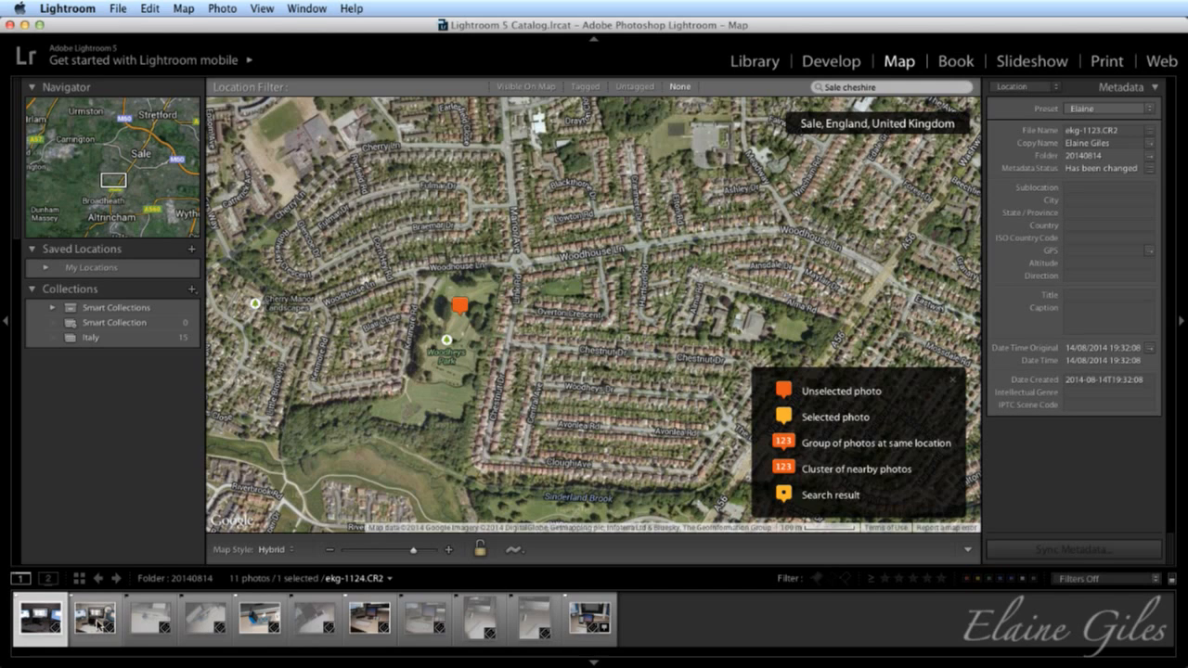
left_click(98, 625, "super")
left_click(149, 626, "super")
left_click(206, 624, "super")
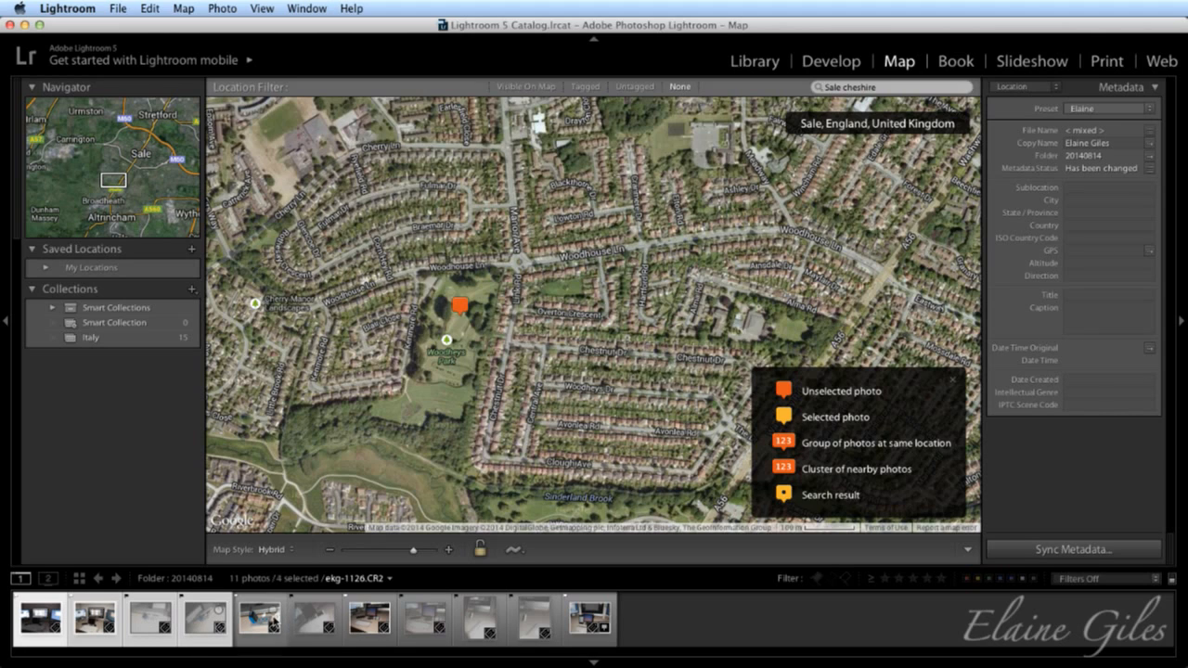
left_click(256, 622, "super")
left_click(323, 624, "super")
left_click(365, 623, "super")
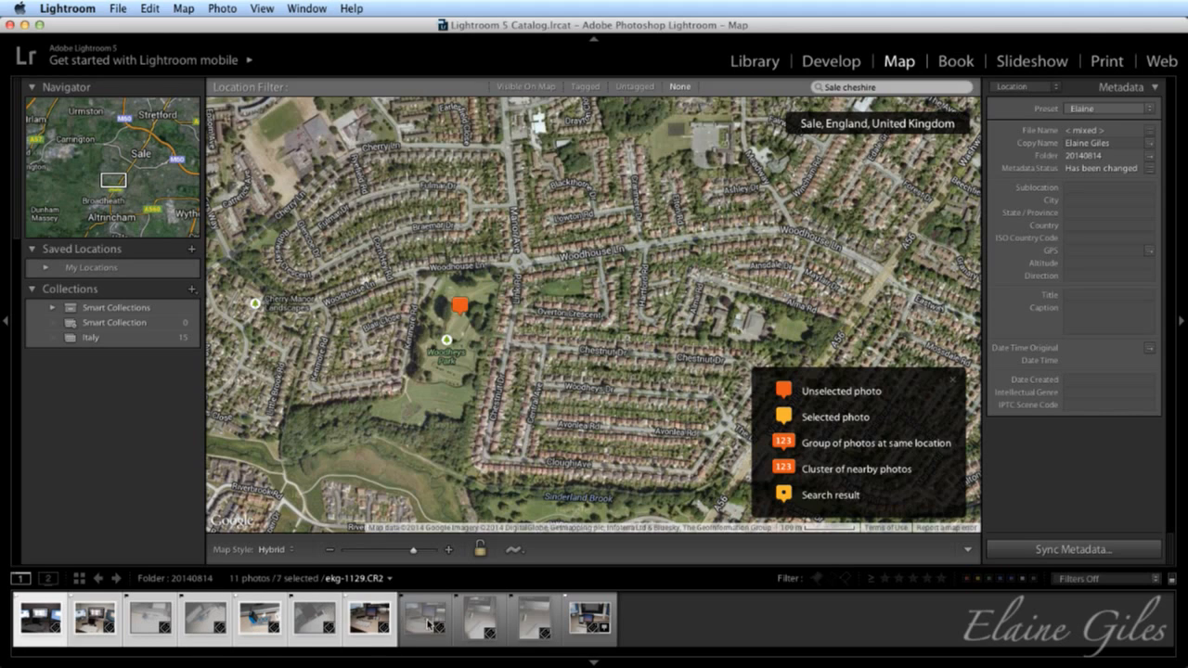
left_click(430, 625, "super")
left_click(483, 626, "super")
left_click(527, 626, "super")
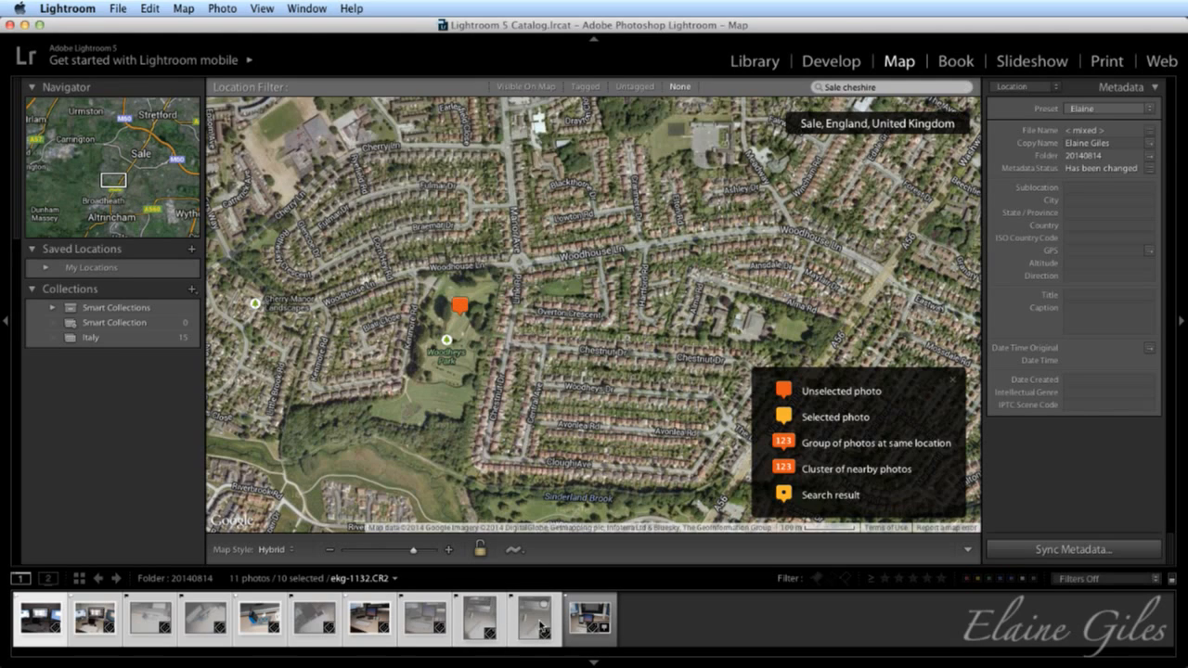
left_click_drag(542, 622, 461, 311)
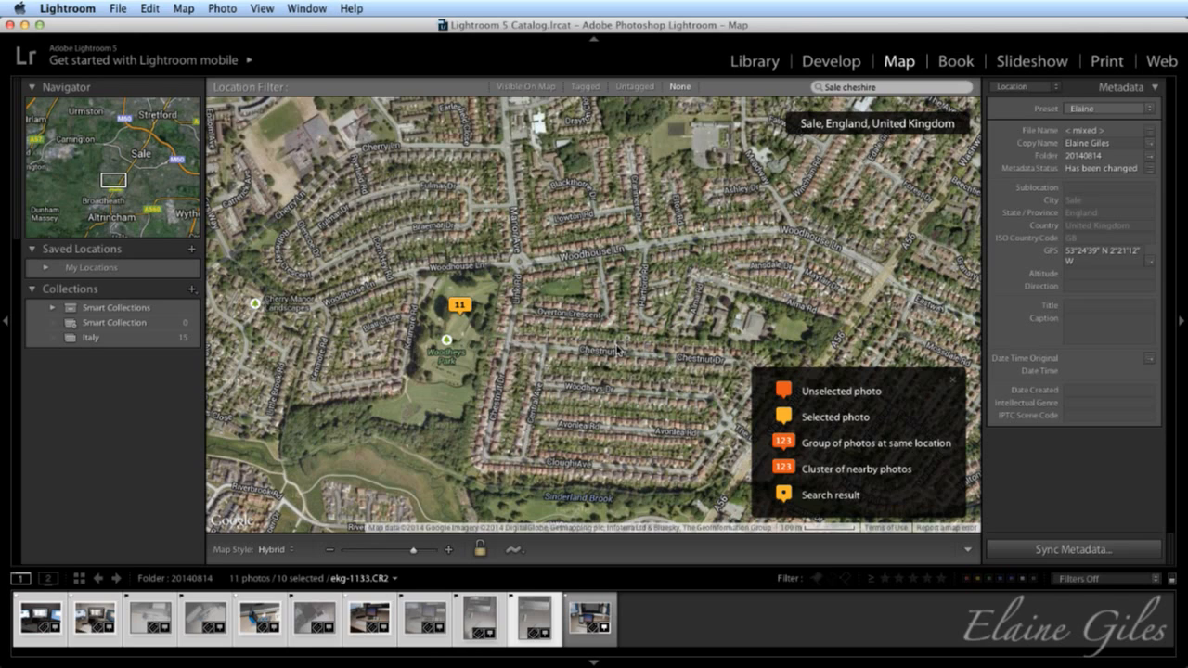
Step: In the Develop module, raise the last desk photo's exposure to +0.55
left_click(833, 59)
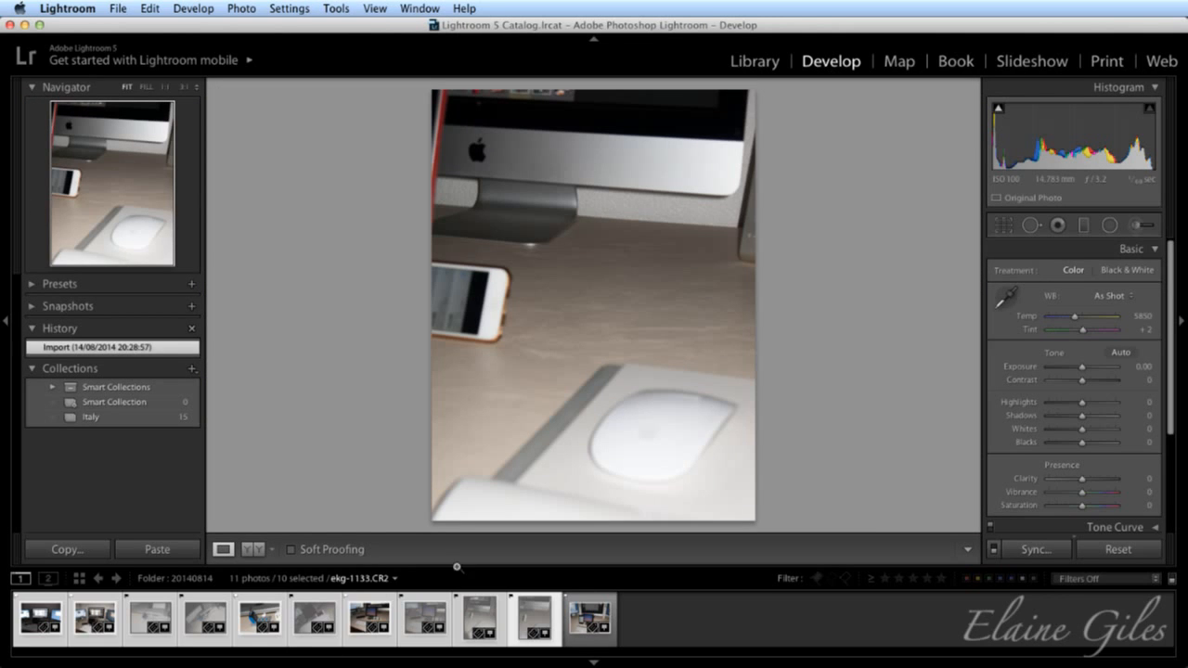
left_click(601, 624)
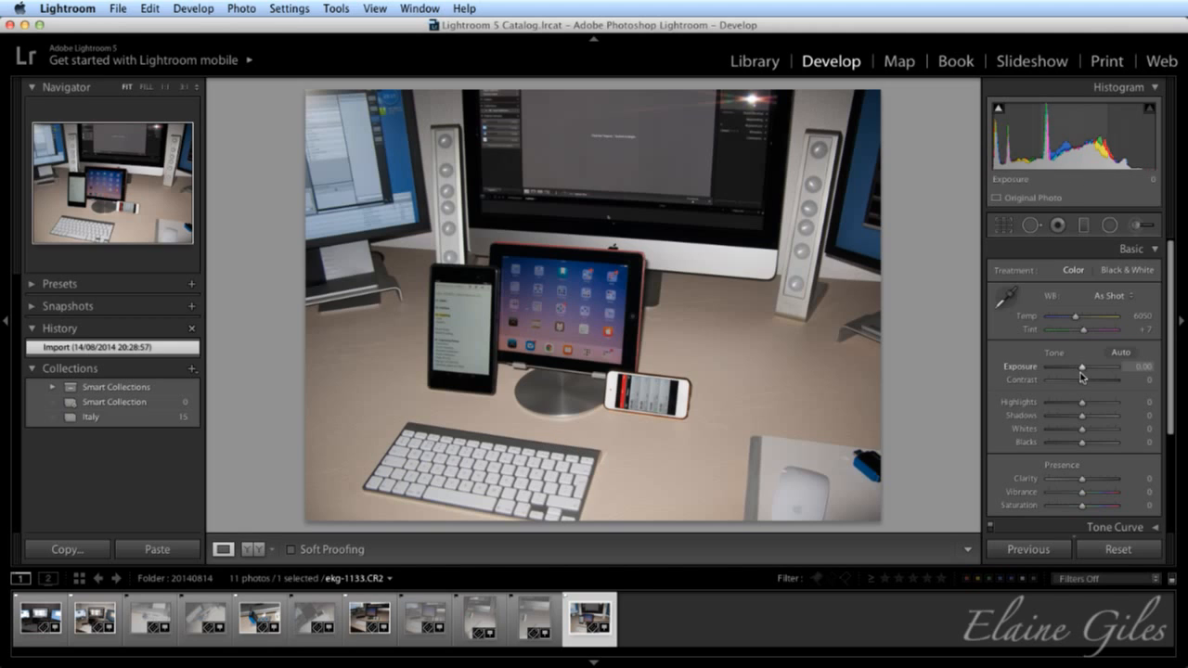
left_click_drag(1082, 370, 1090, 417)
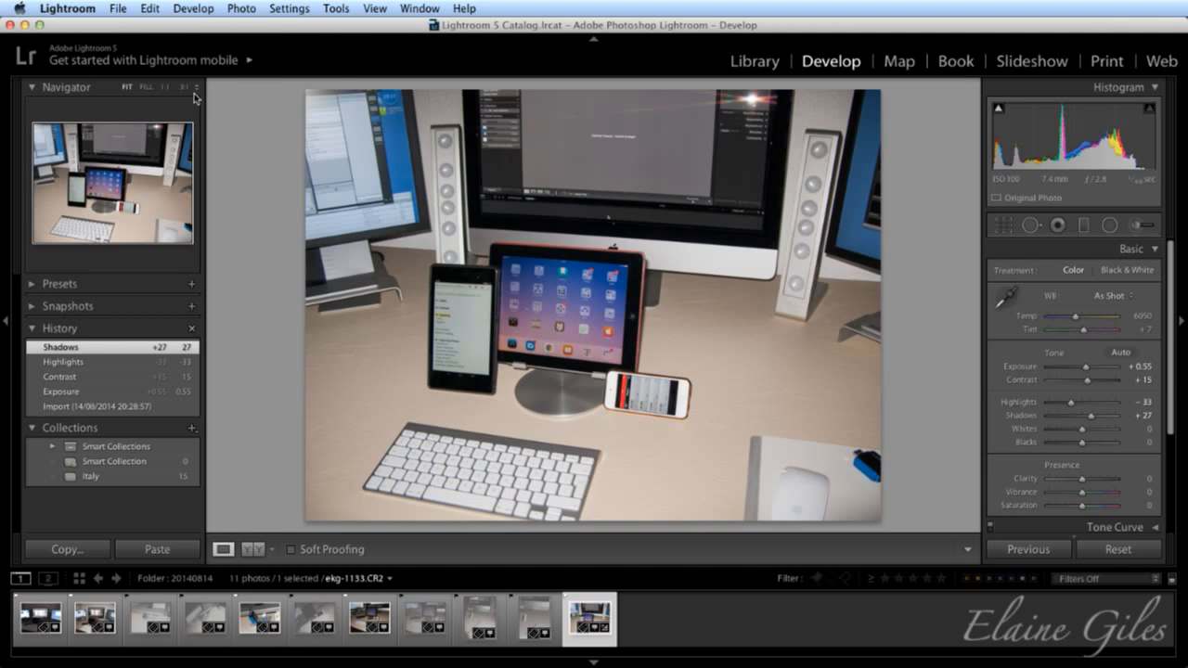
left_click(120, 9)
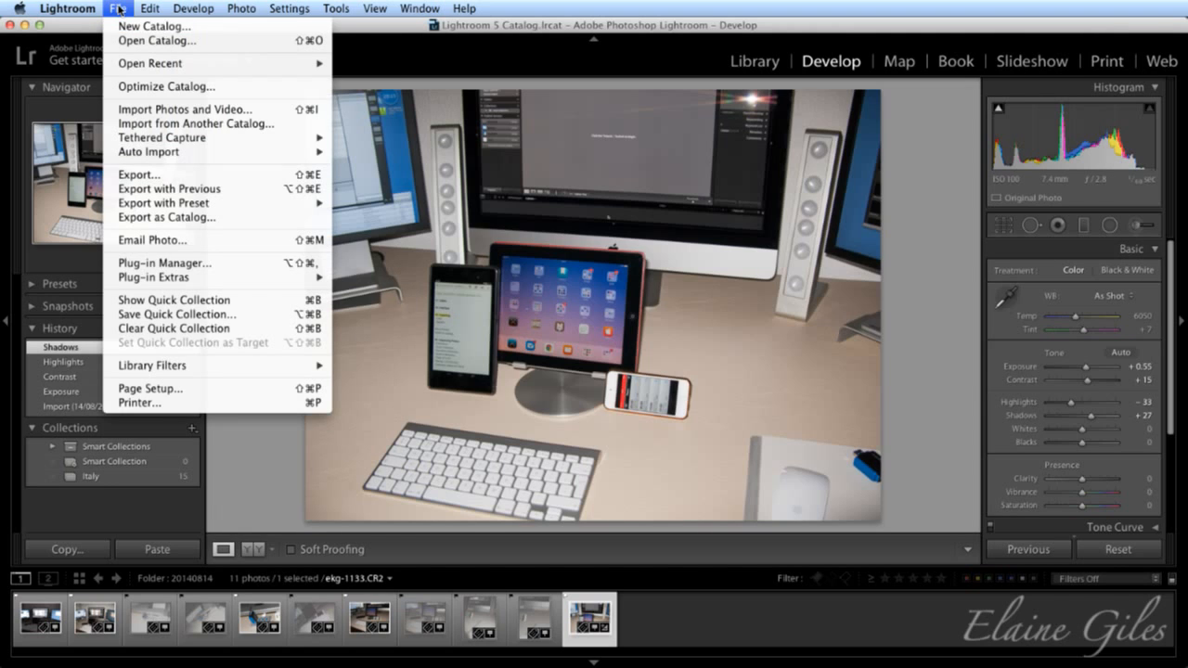
left_click(156, 177)
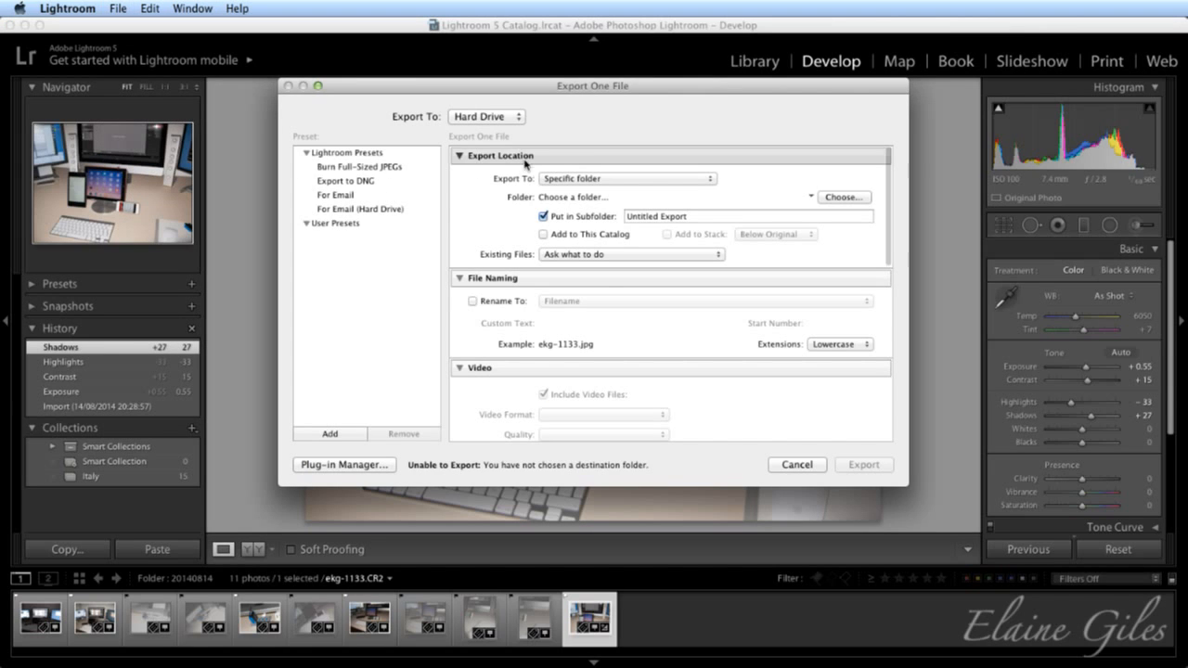
left_click(306, 152)
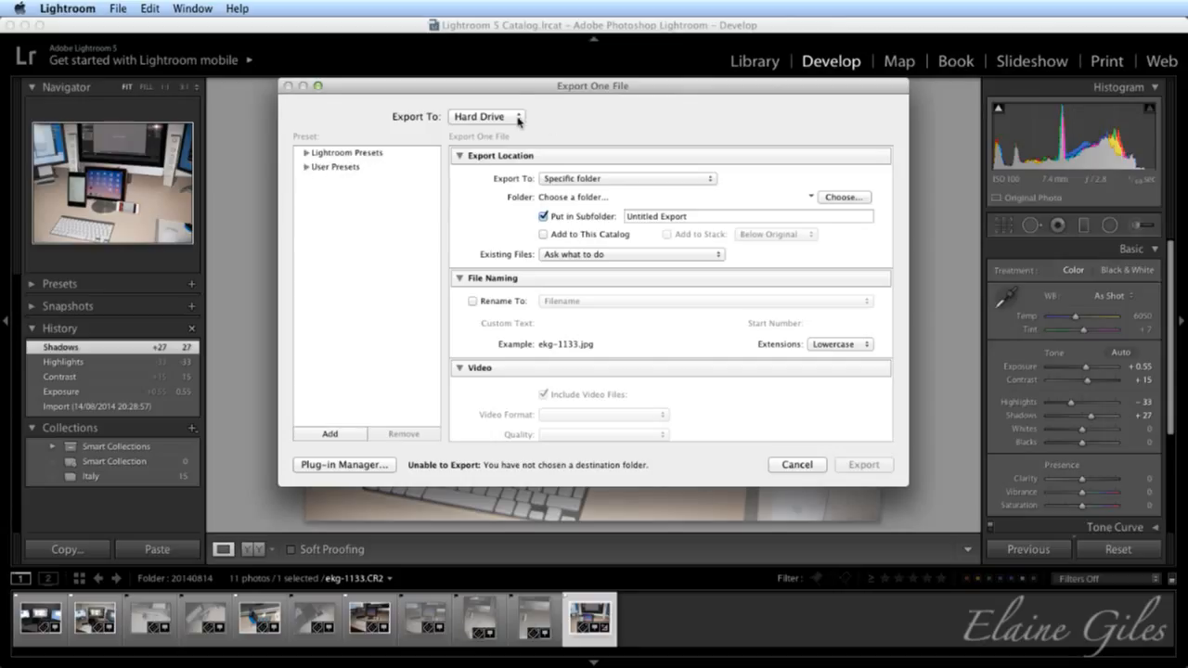
left_click(521, 117)
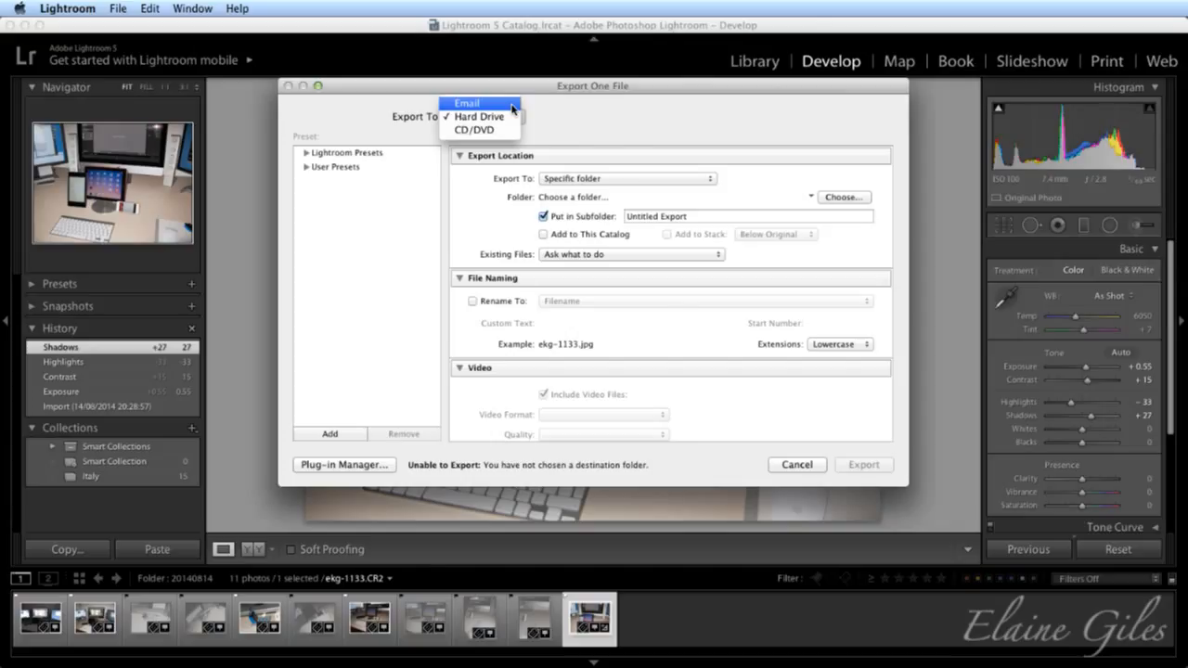
left_click(513, 104)
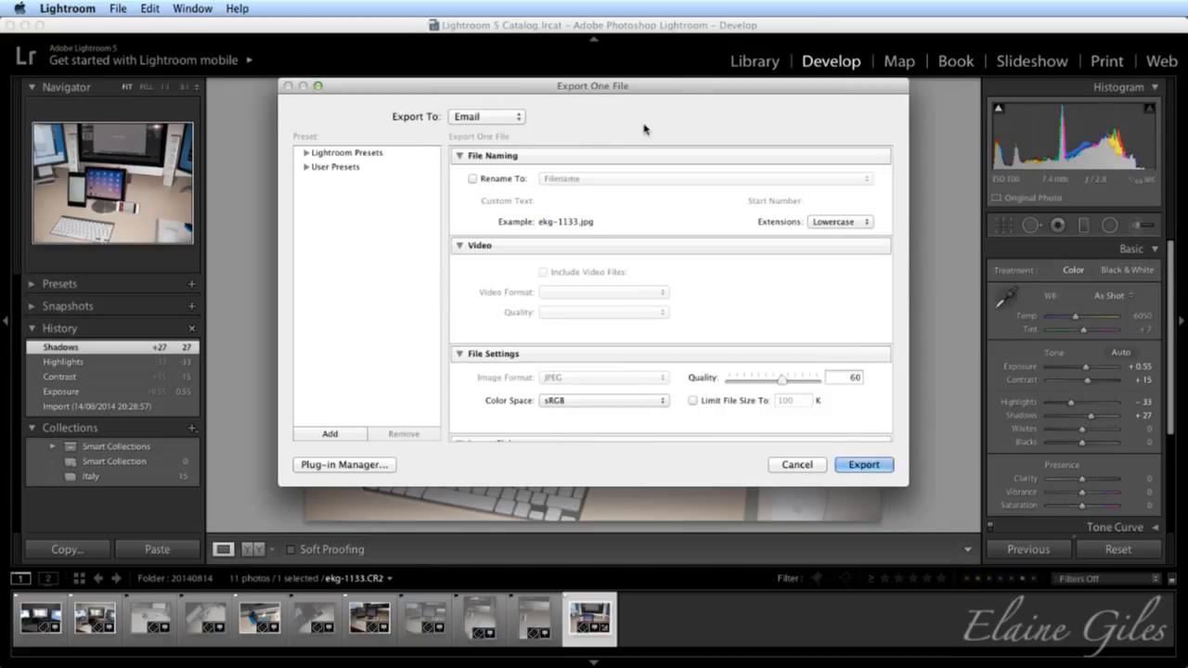
left_click(520, 117)
left_click(507, 133)
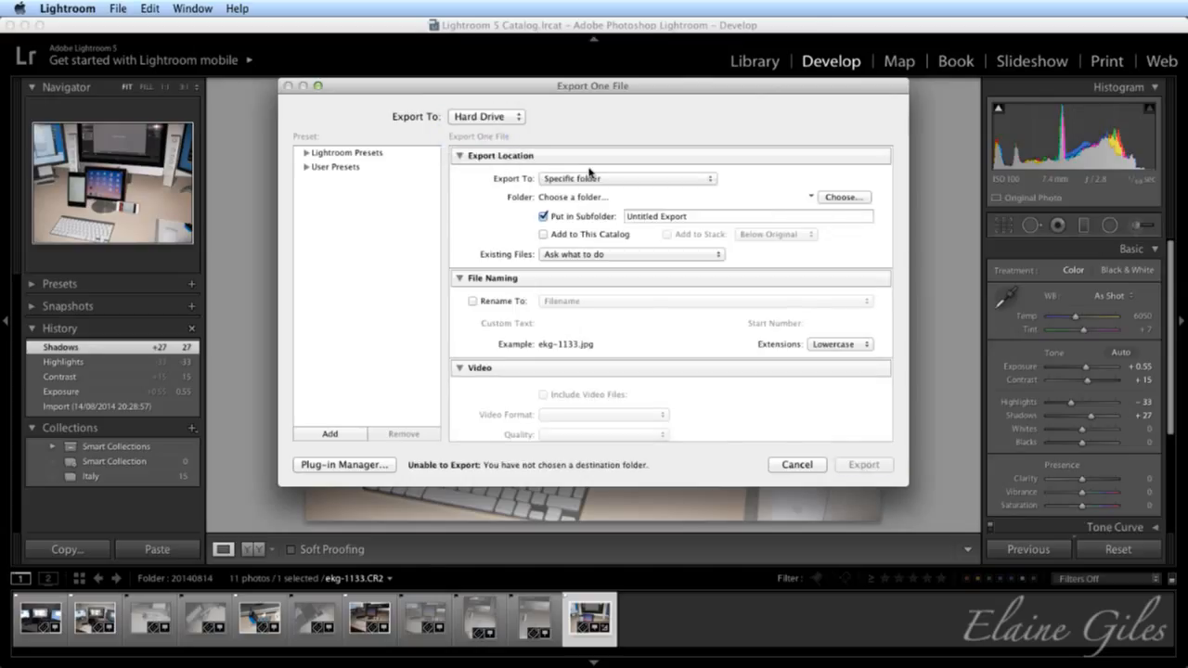
left_click(628, 181)
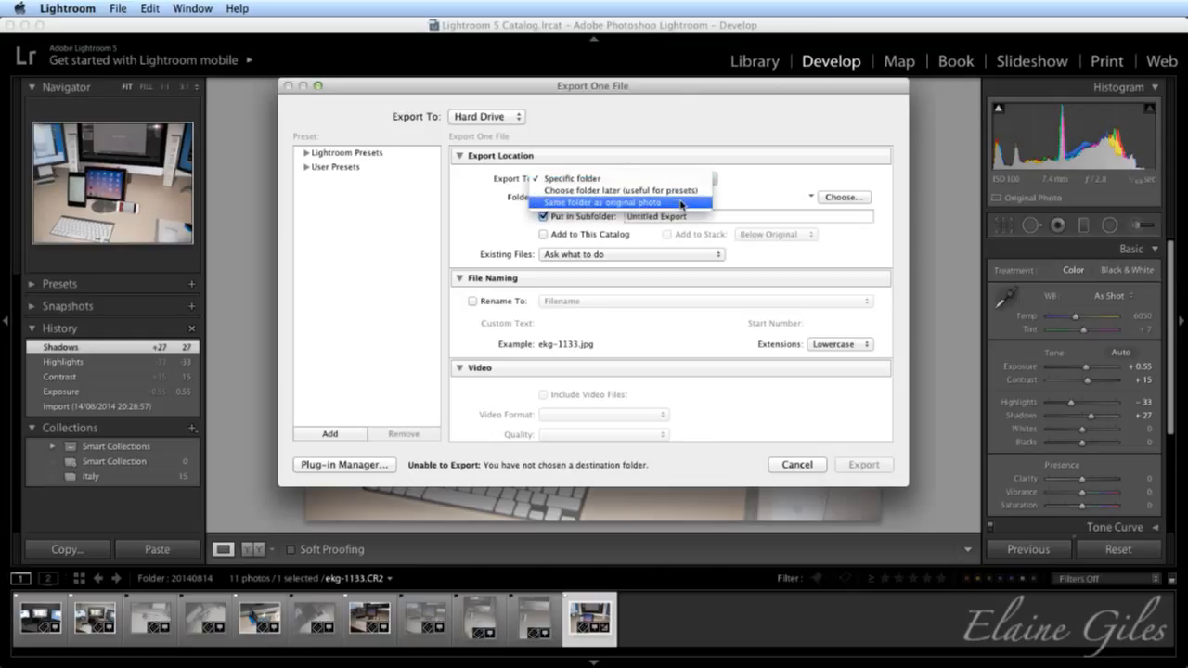
left_click(706, 139)
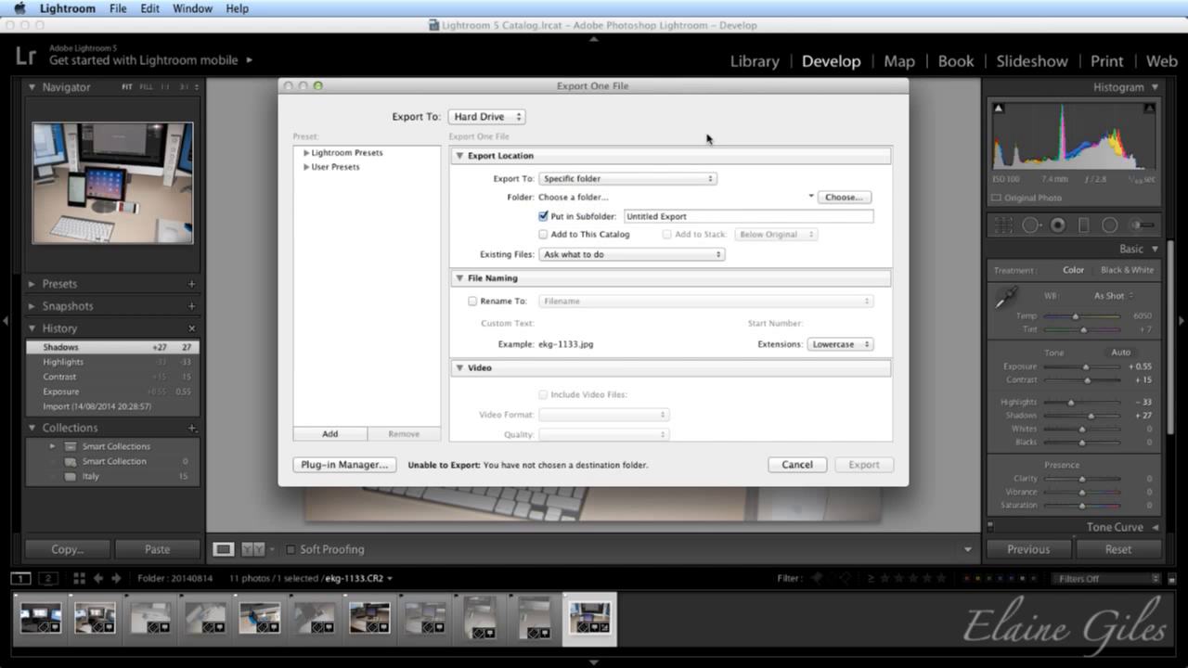
Step: Set the Desktop as the export destination folder
left_click(841, 197)
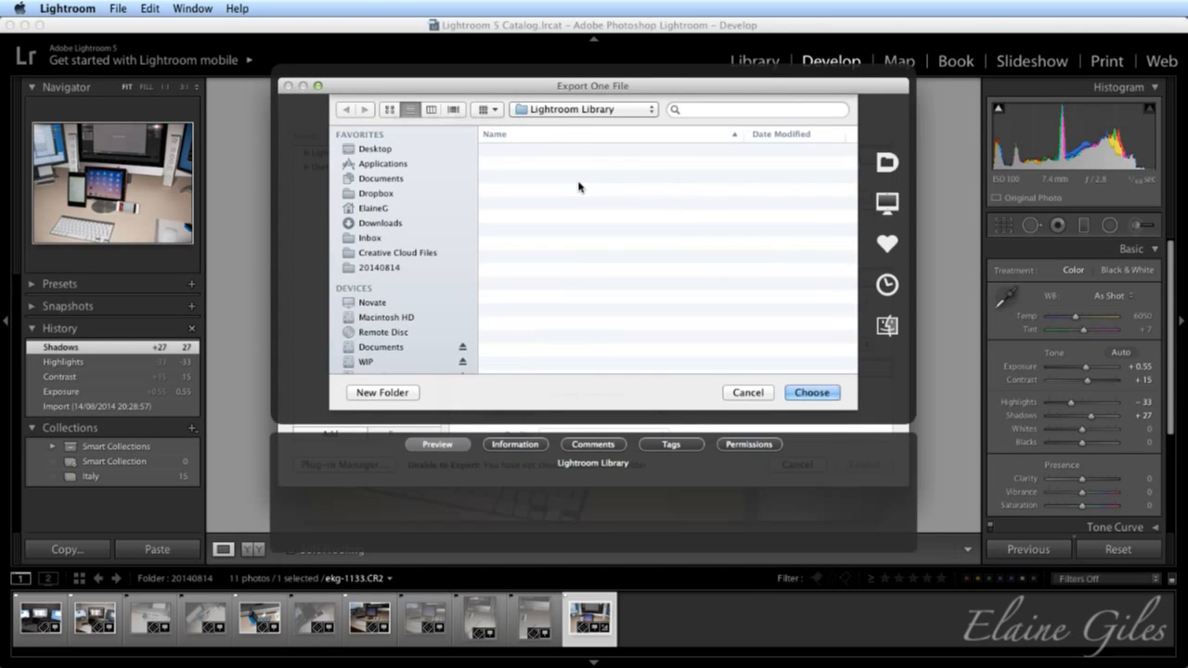
left_click(409, 150)
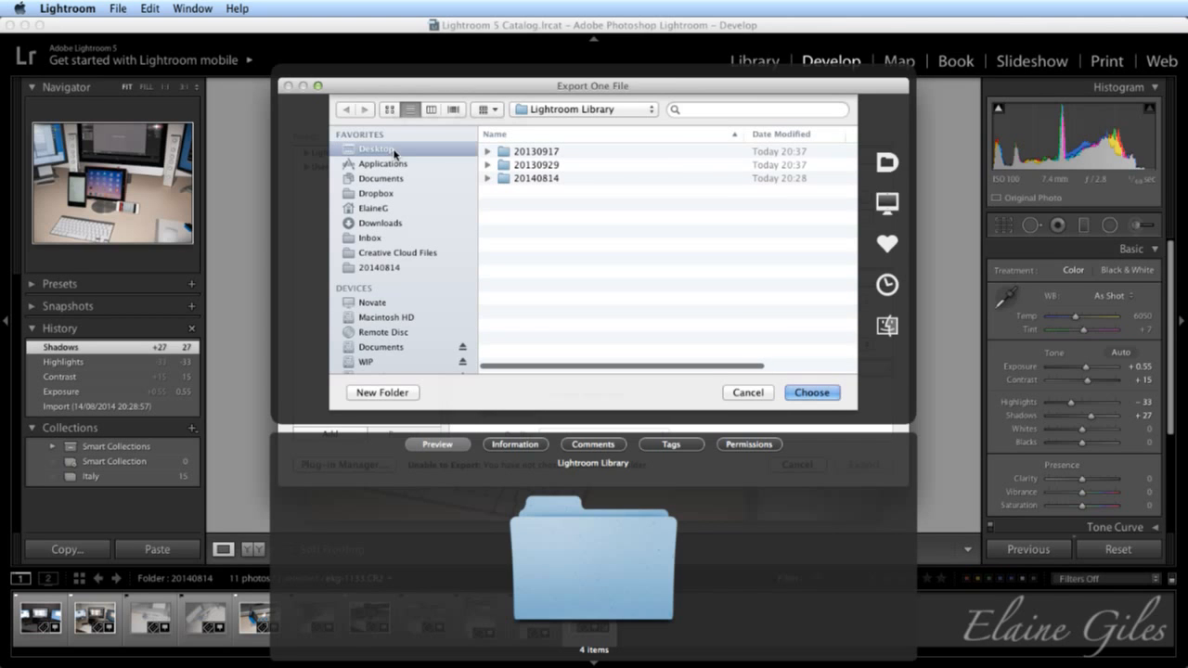
left_click(810, 391)
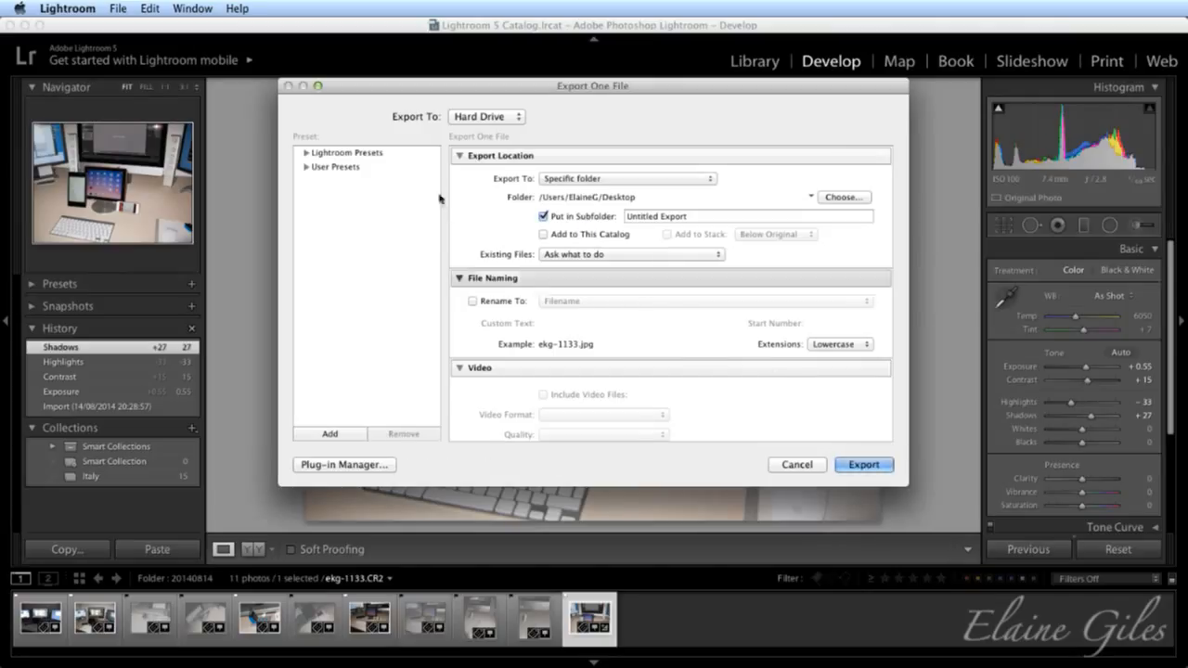
left_click(460, 156)
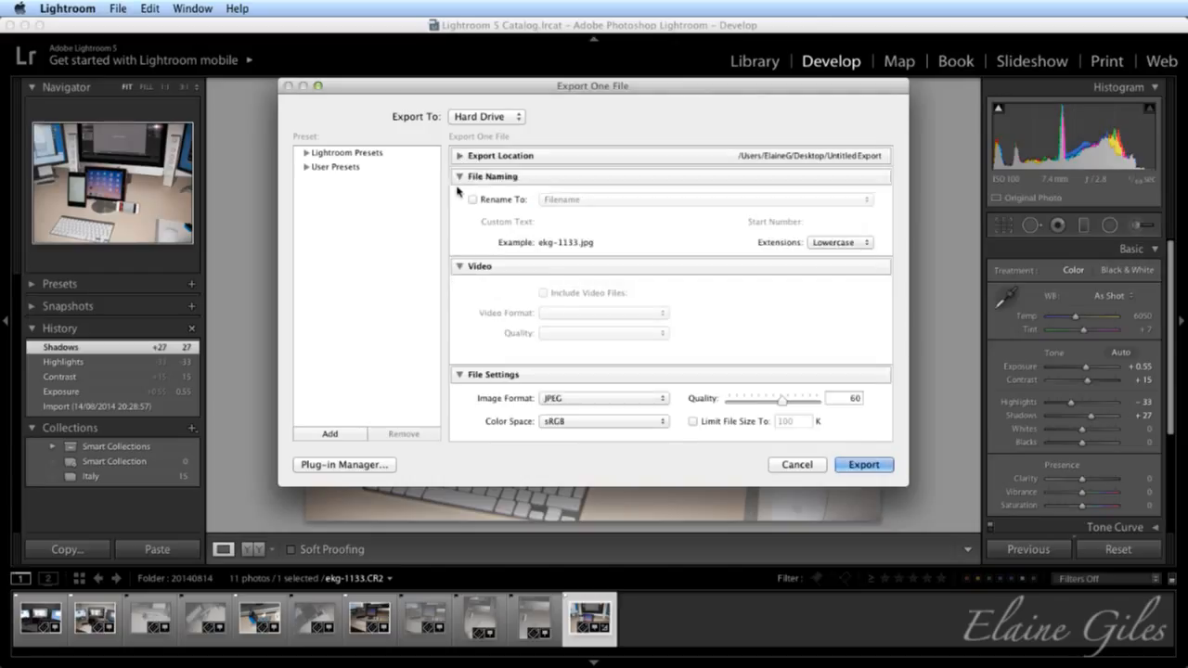
left_click(459, 176)
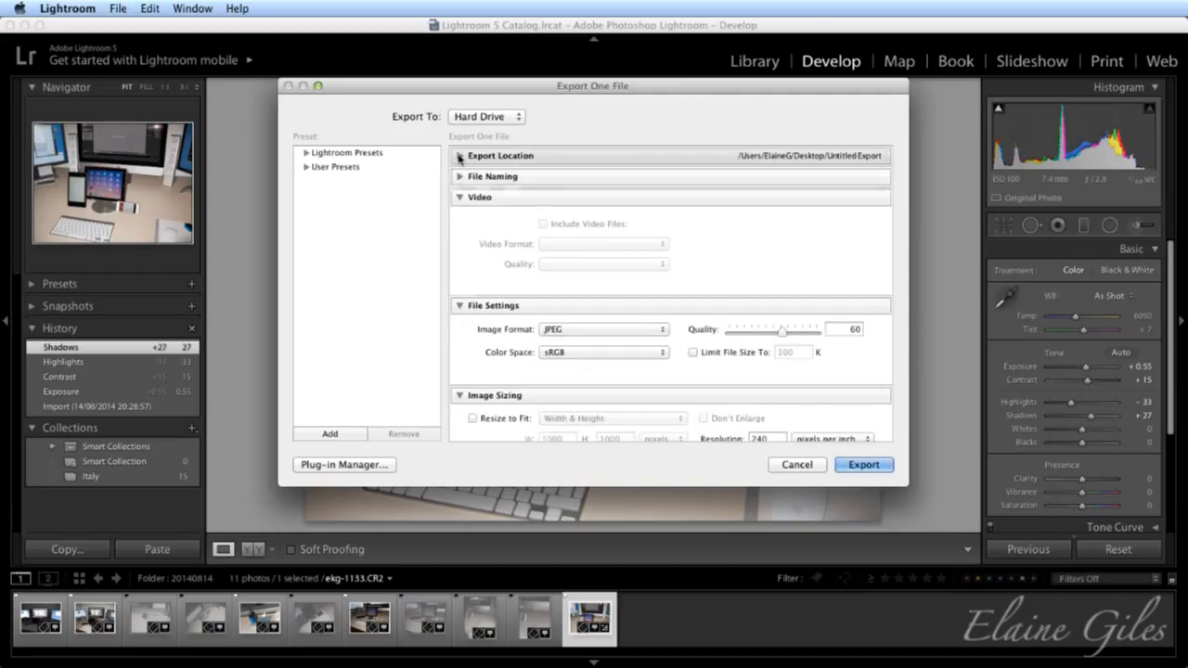
left_click(459, 176)
left_click(459, 155)
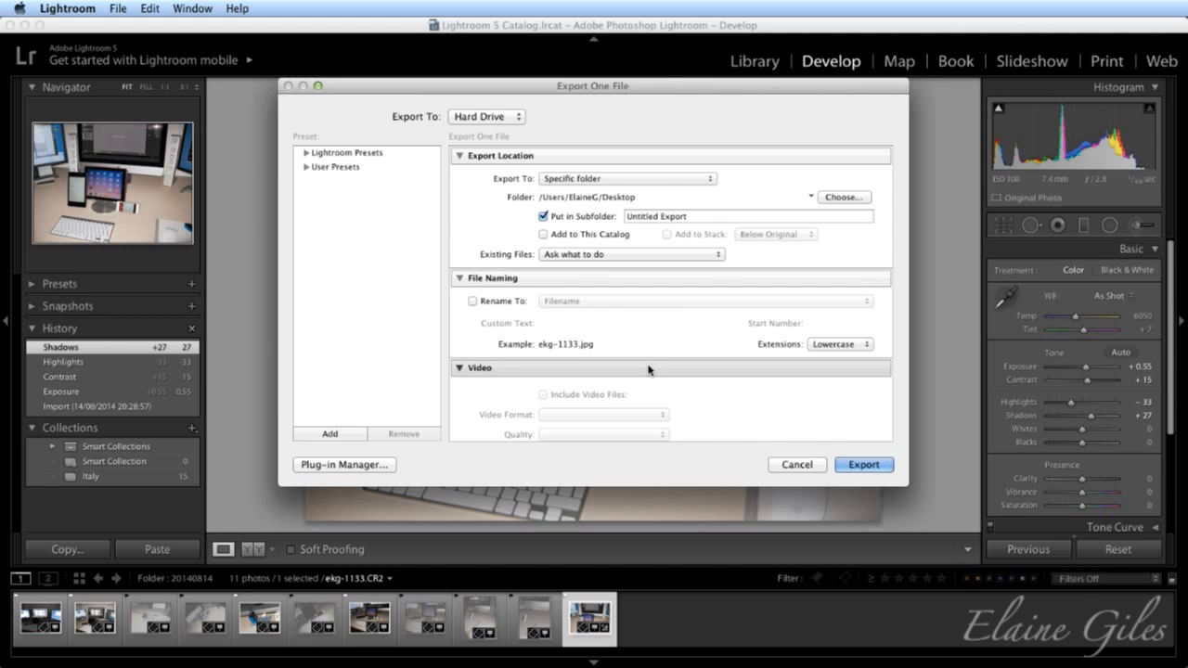
Step: Set JPEG quality to 70 and resize the export to fit 1000 × 1000 pixels
scroll(648, 368, "down", 3)
scroll(648, 368, "down", 2)
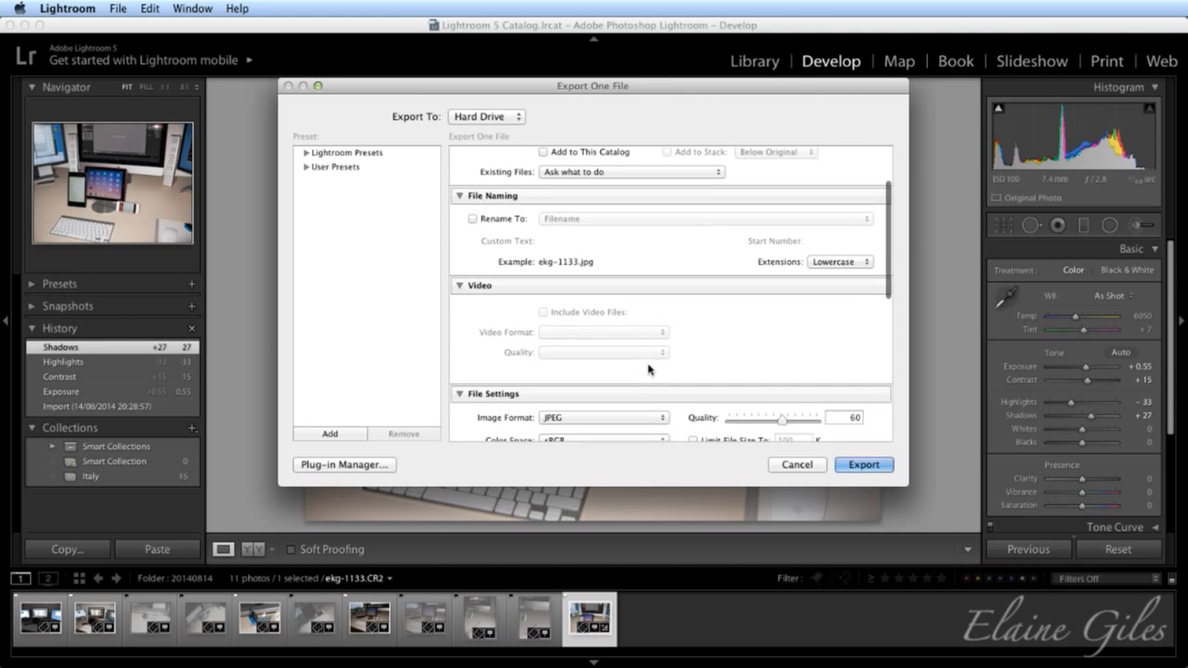
scroll(648, 369, "down", 4)
scroll(649, 368, "down", 4)
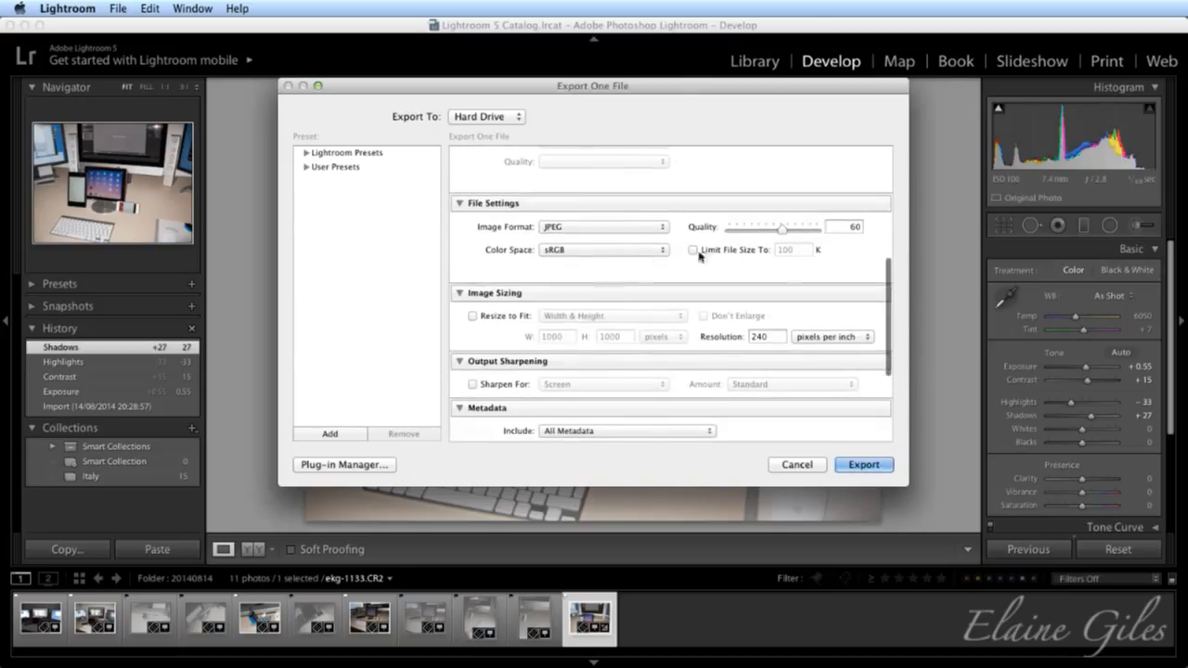
left_click(850, 227)
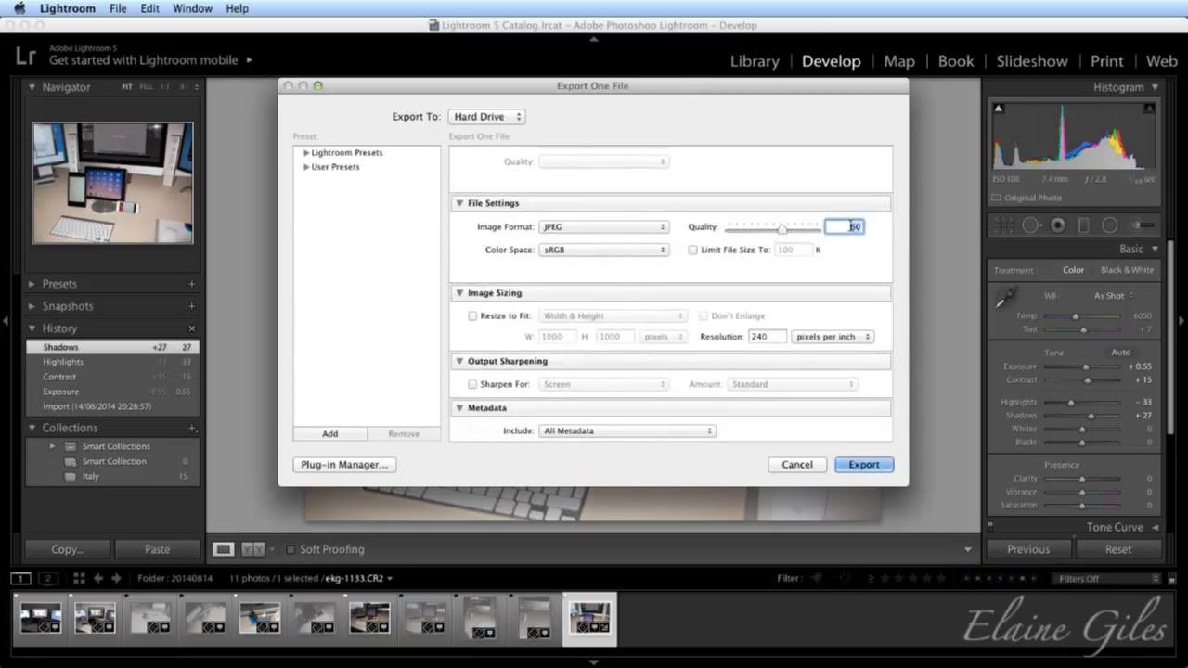
type("70")
key("Tab")
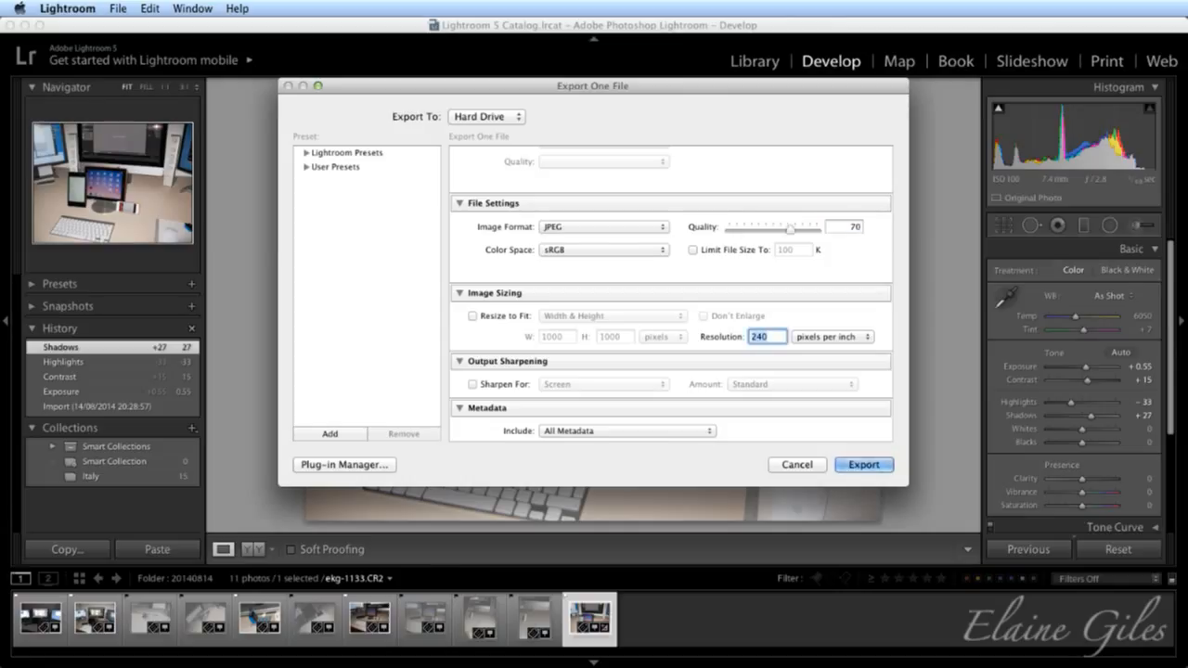
left_click(474, 316)
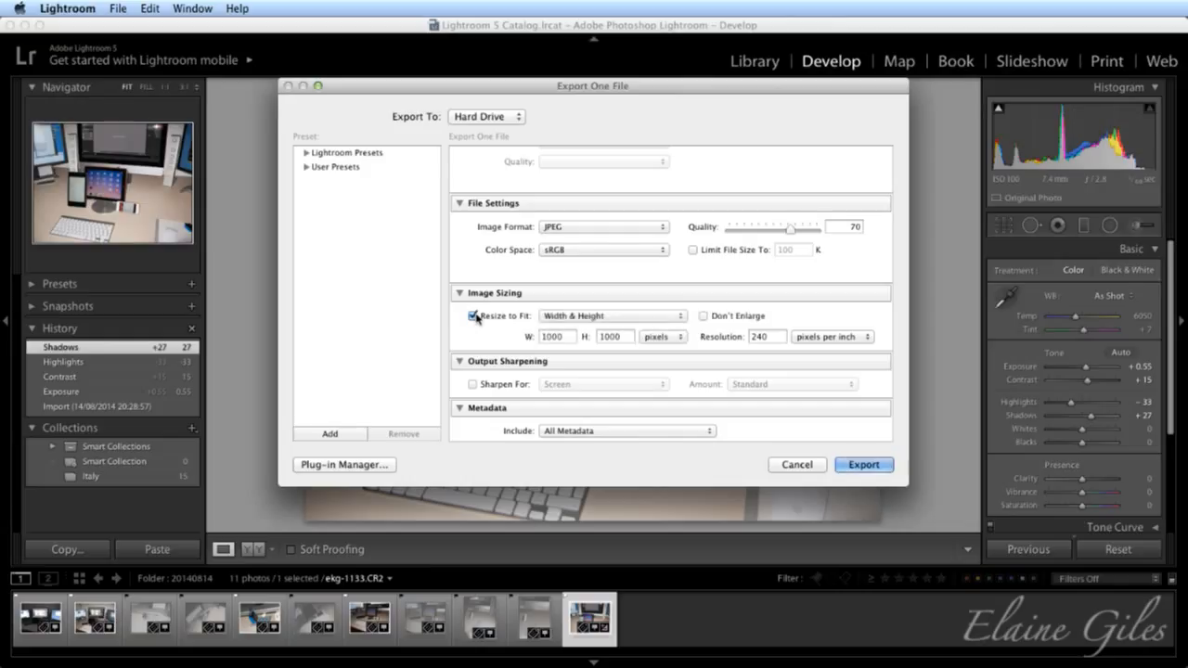
double_click(548, 336)
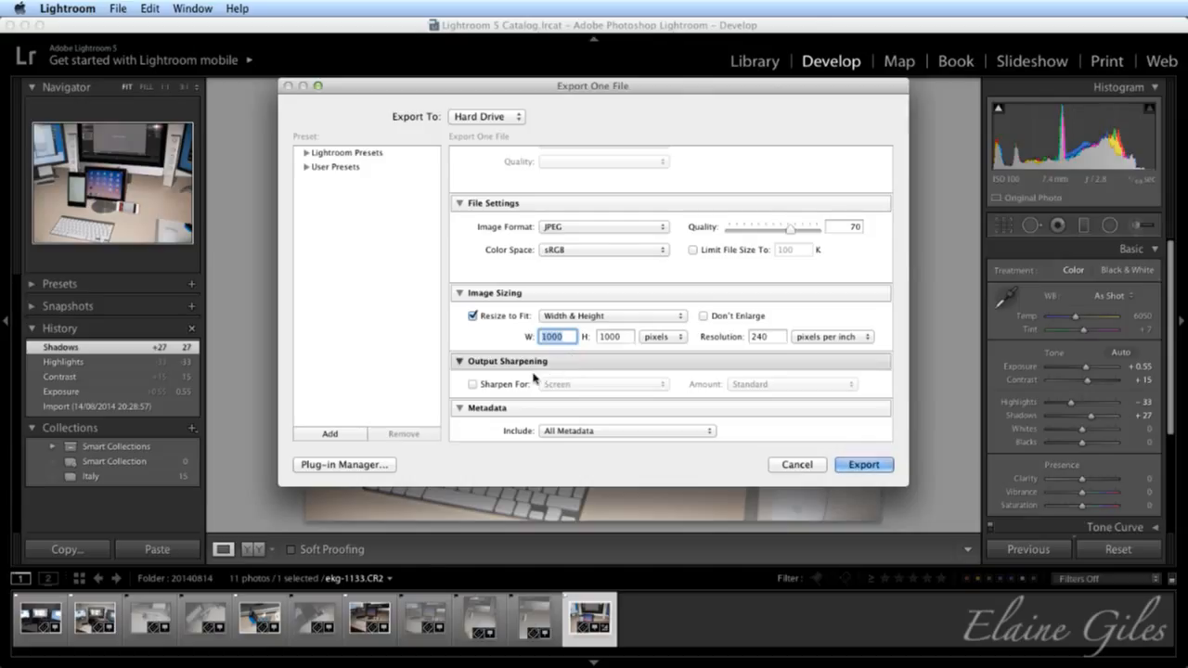
Step: Limit included metadata to Copyright Only and export the photo
scroll(511, 395, "down", 3)
scroll(512, 395, "down", 3)
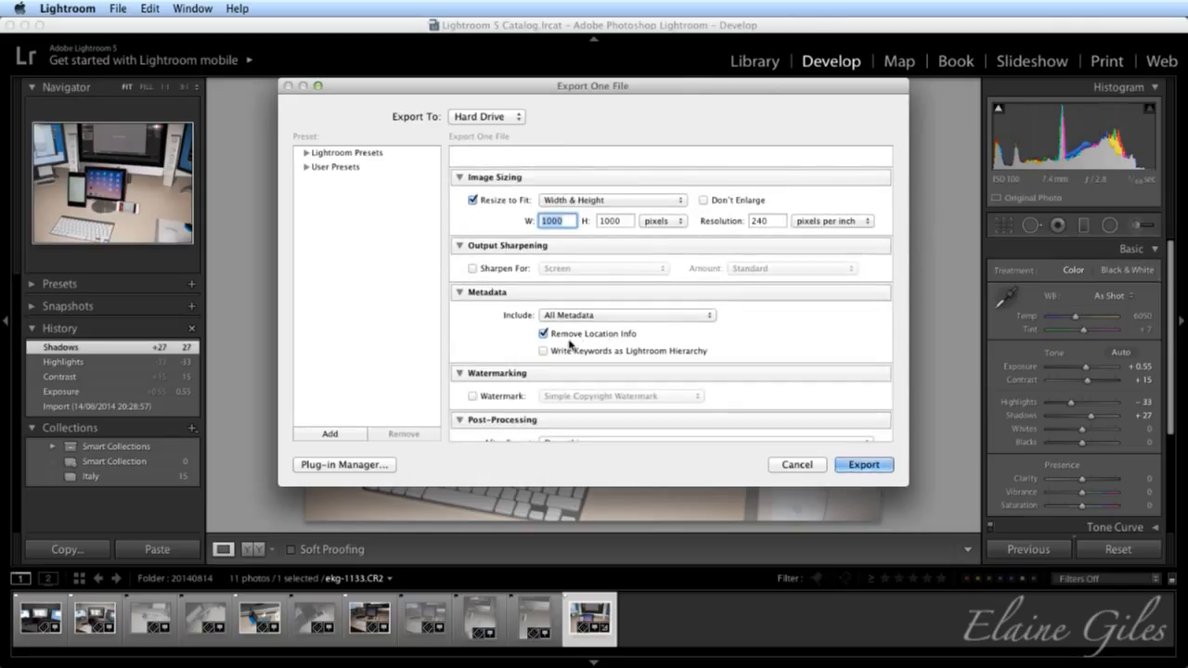
left_click(609, 316)
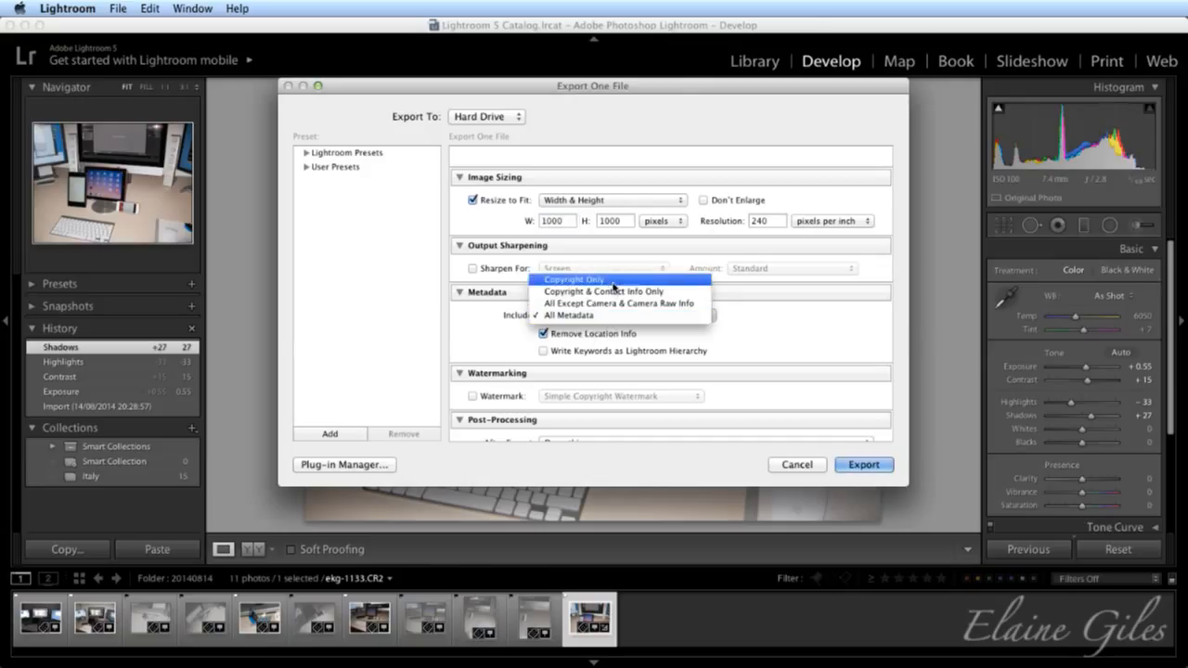
left_click(613, 281)
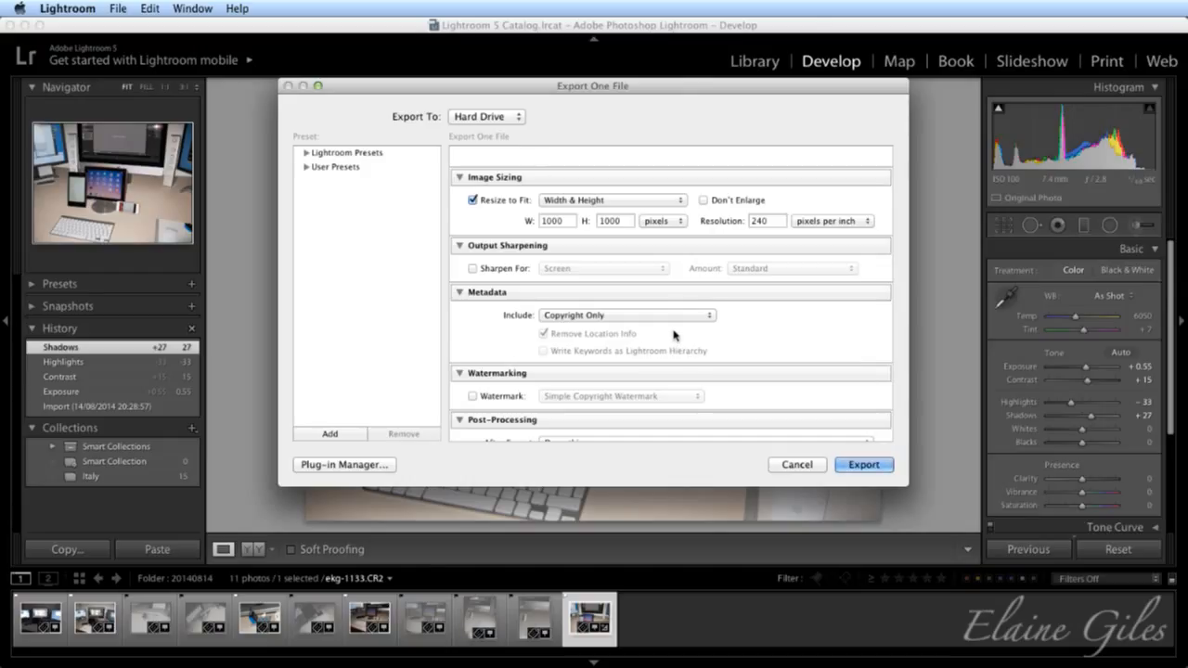
scroll(659, 338, "down", 3)
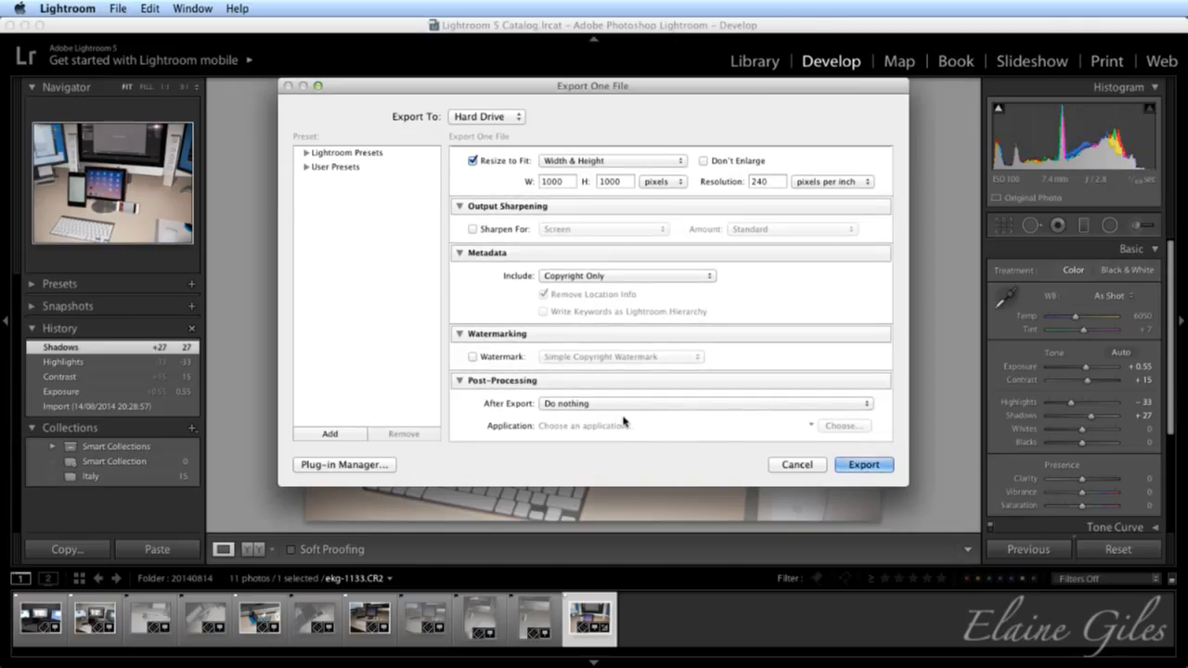
left_click(863, 465)
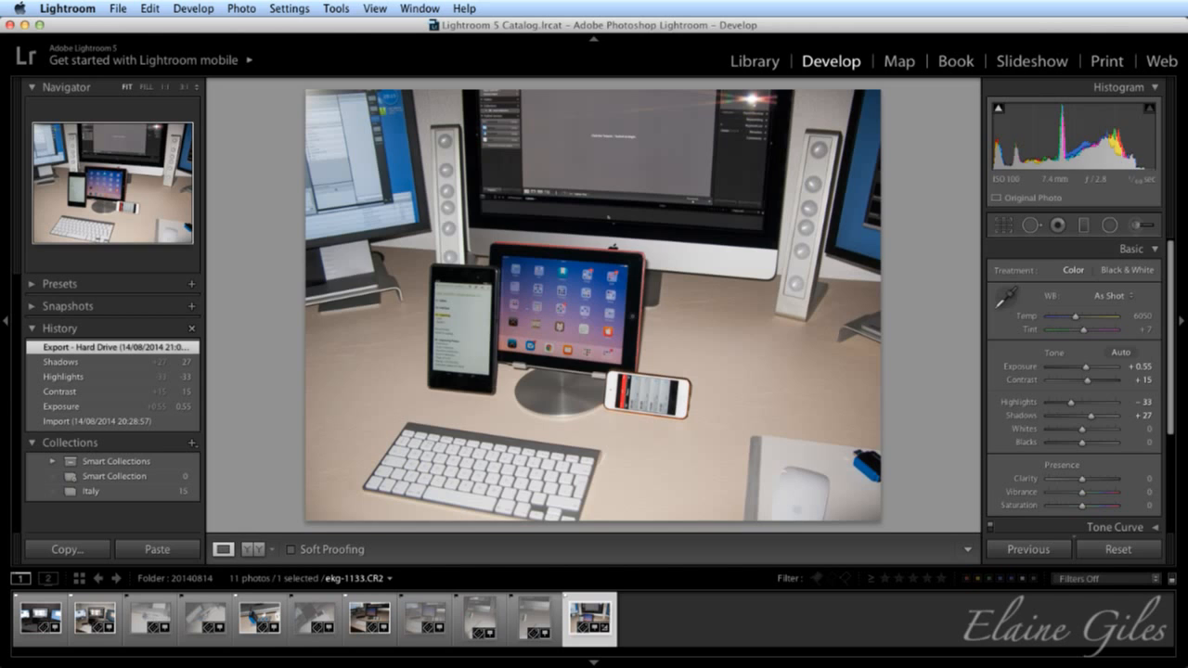
key("super+shift+e")
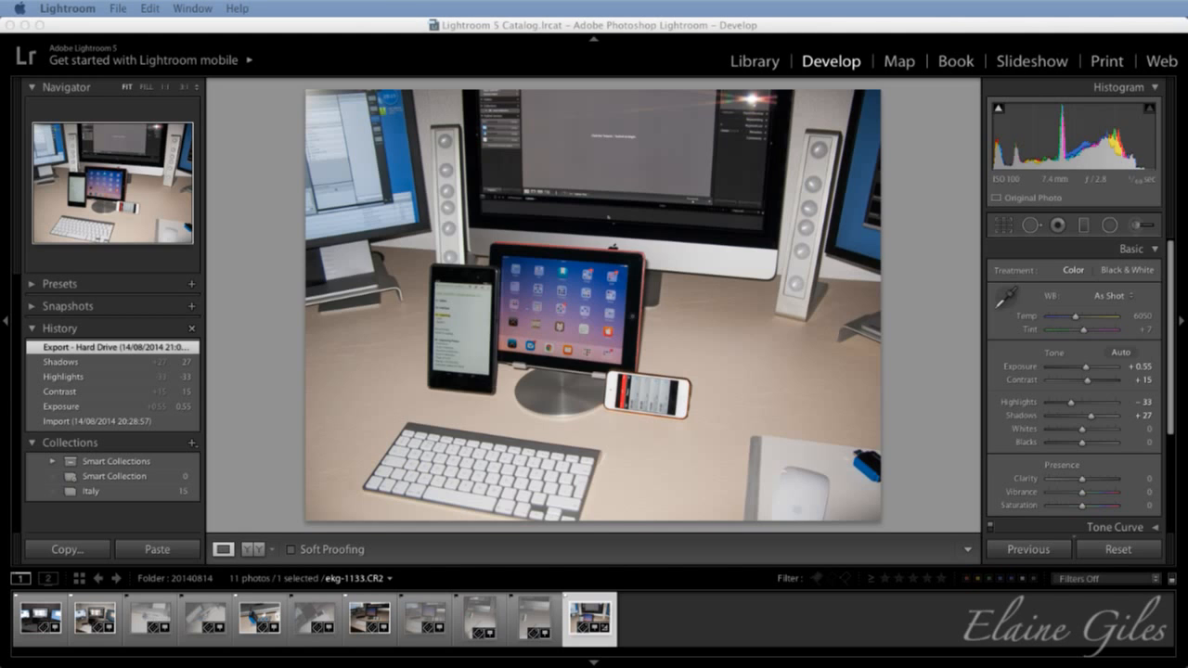
left_click_drag(0, 361, 655, 55)
left_click(183, 113)
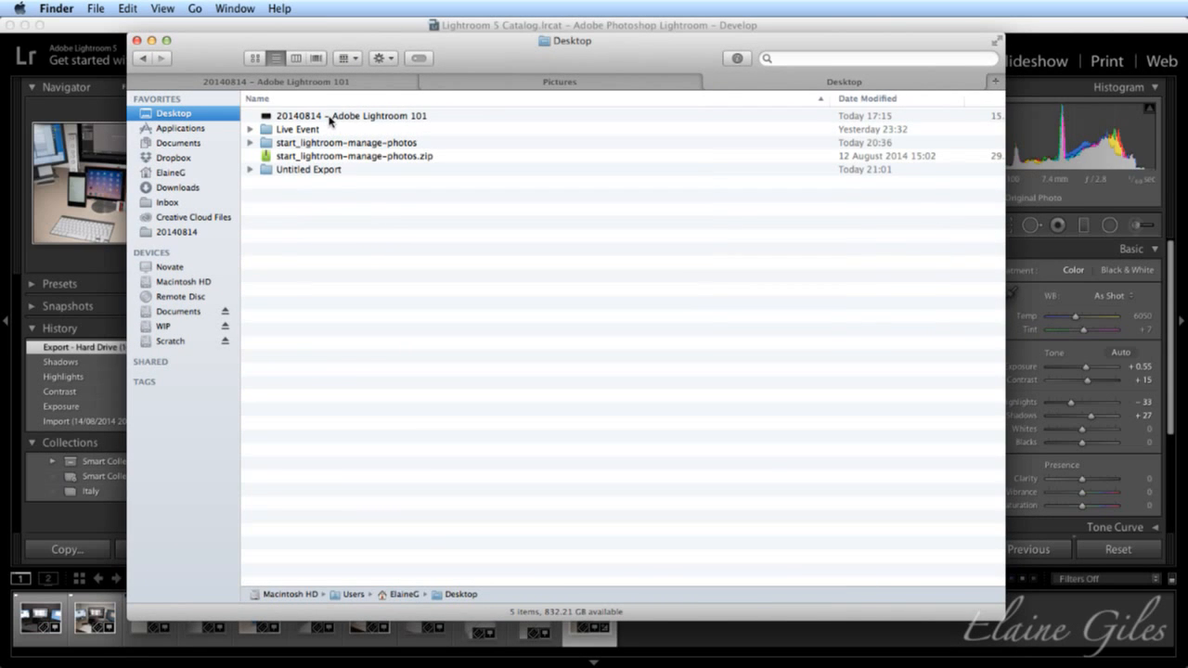
double_click(310, 170)
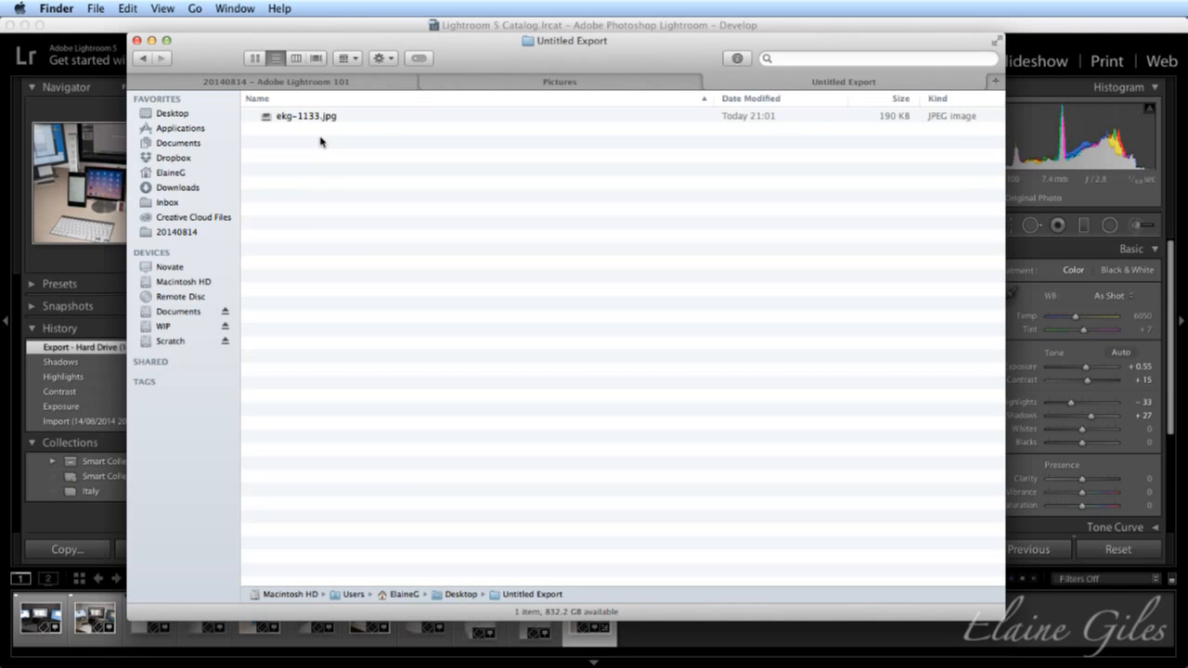
left_click(317, 119)
key("space")
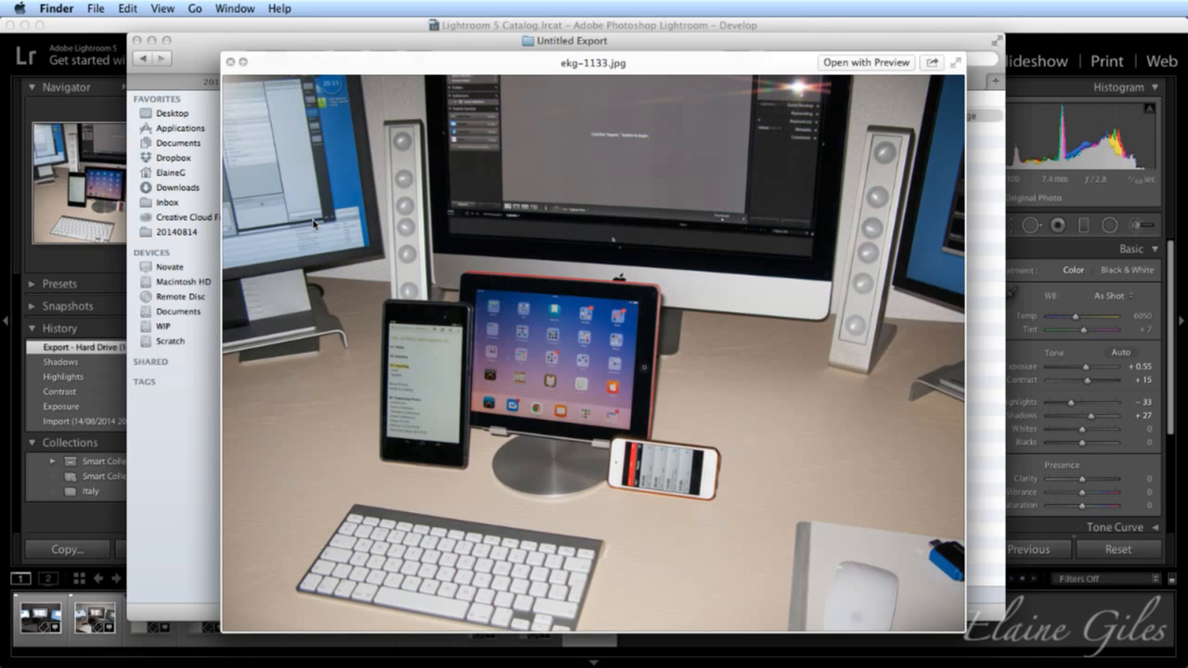
key("space")
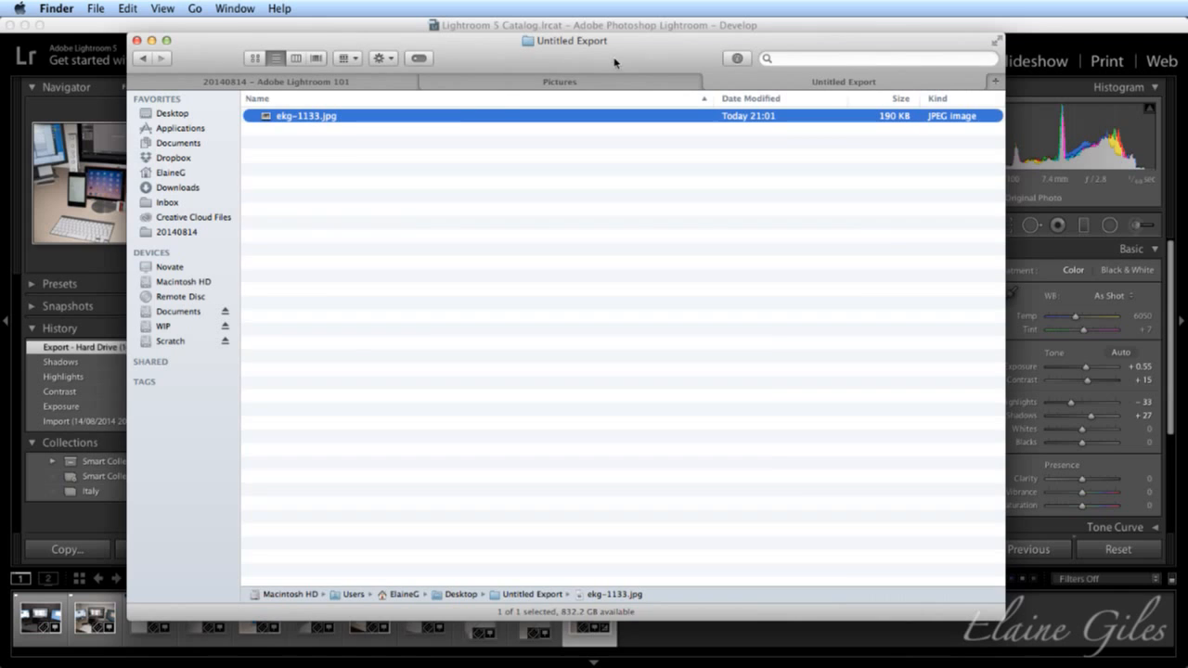
key("super+w")
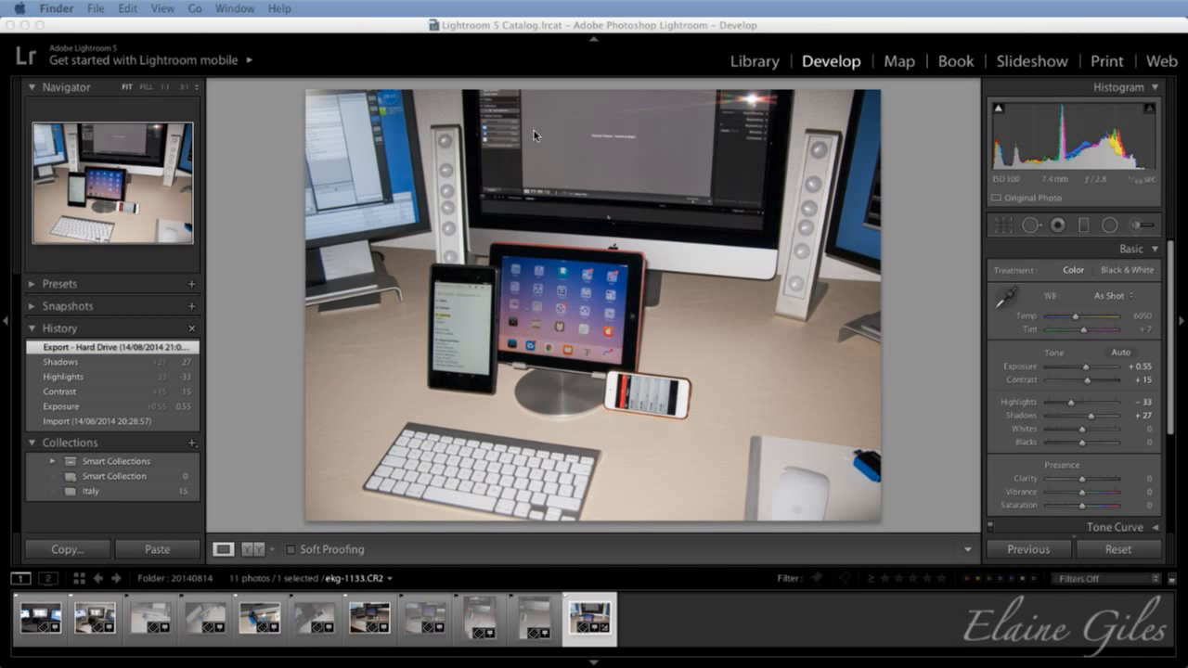
Step: Back in Lightroom, switch to the Book module and show the Blurb, PDF and JPEG book types
left_click(367, 35)
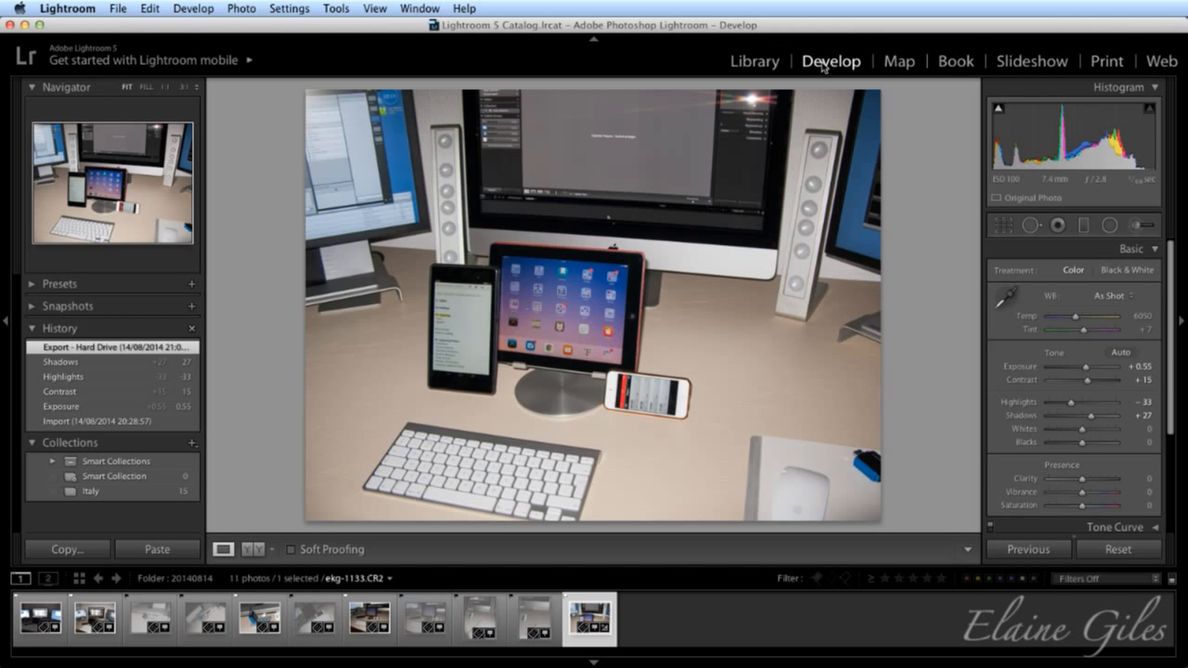
left_click(956, 61)
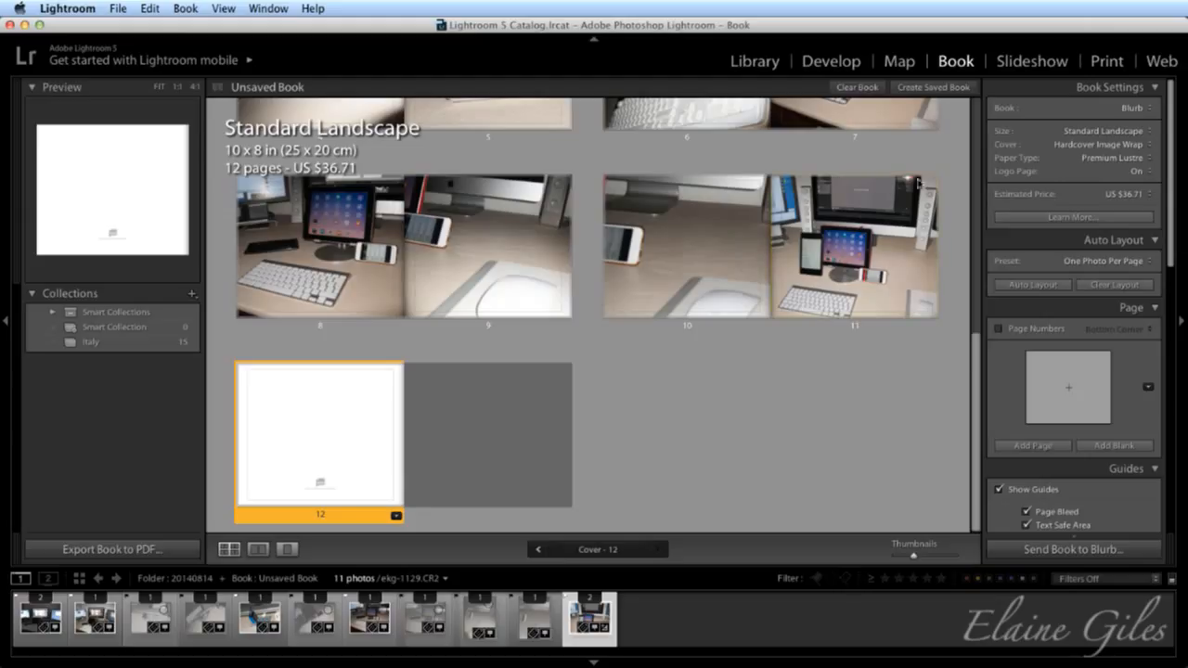
left_click(1133, 109)
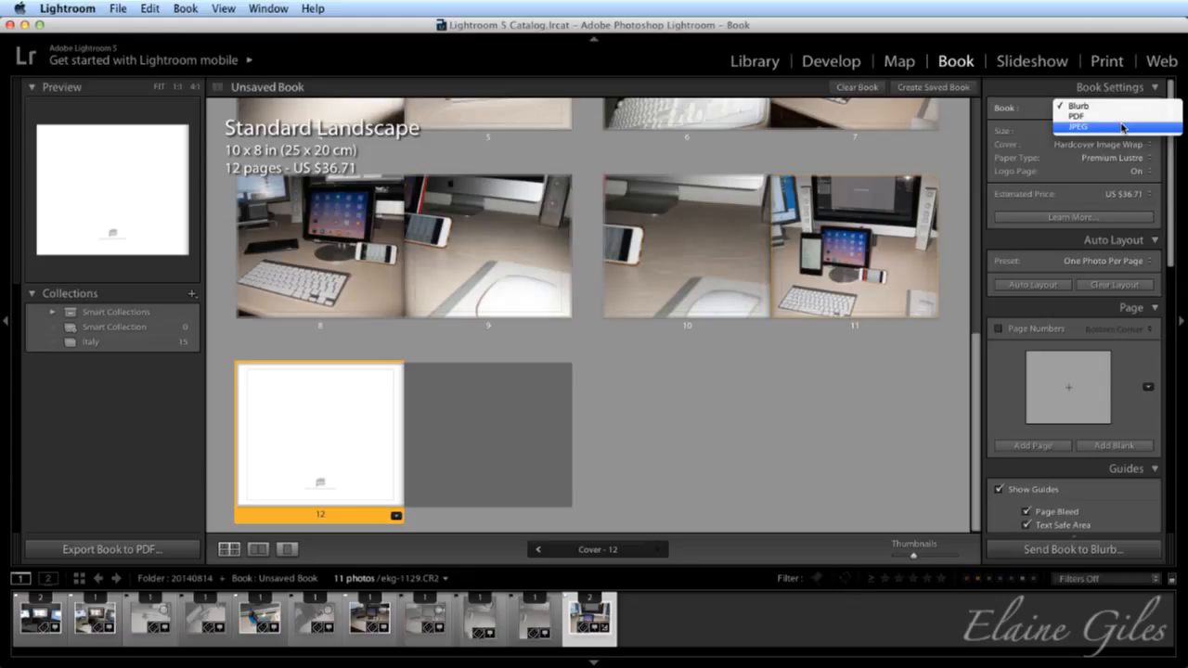
Step: Make the book a PDF
left_click(1116, 116)
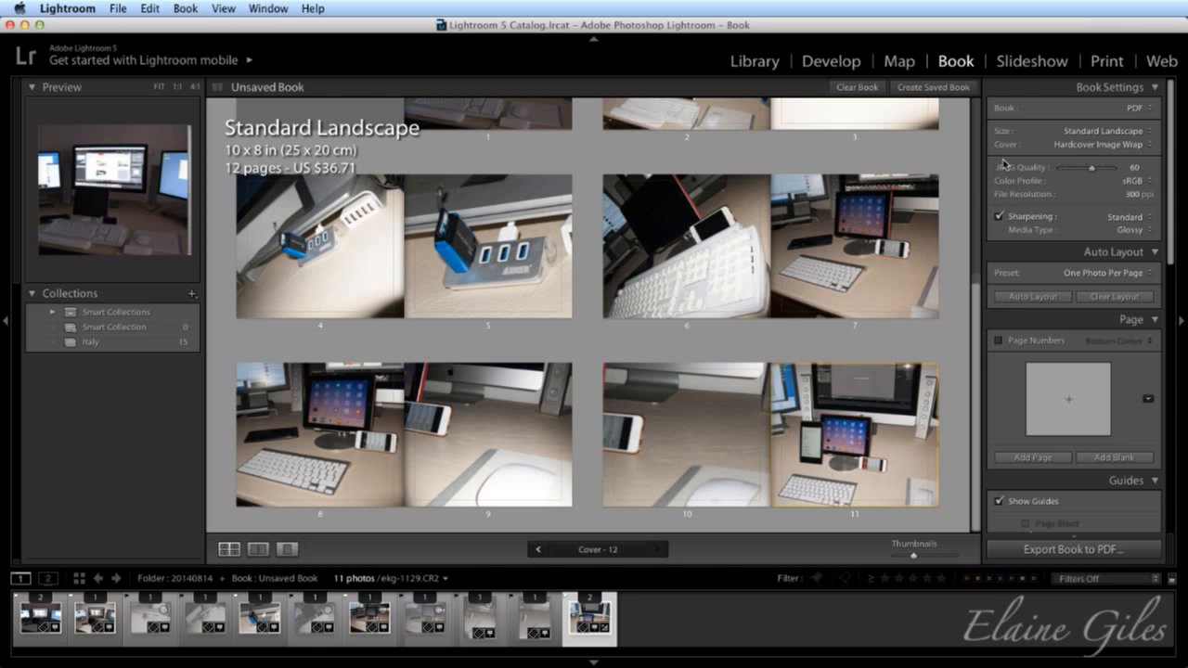
scroll(894, 208, "up", 3)
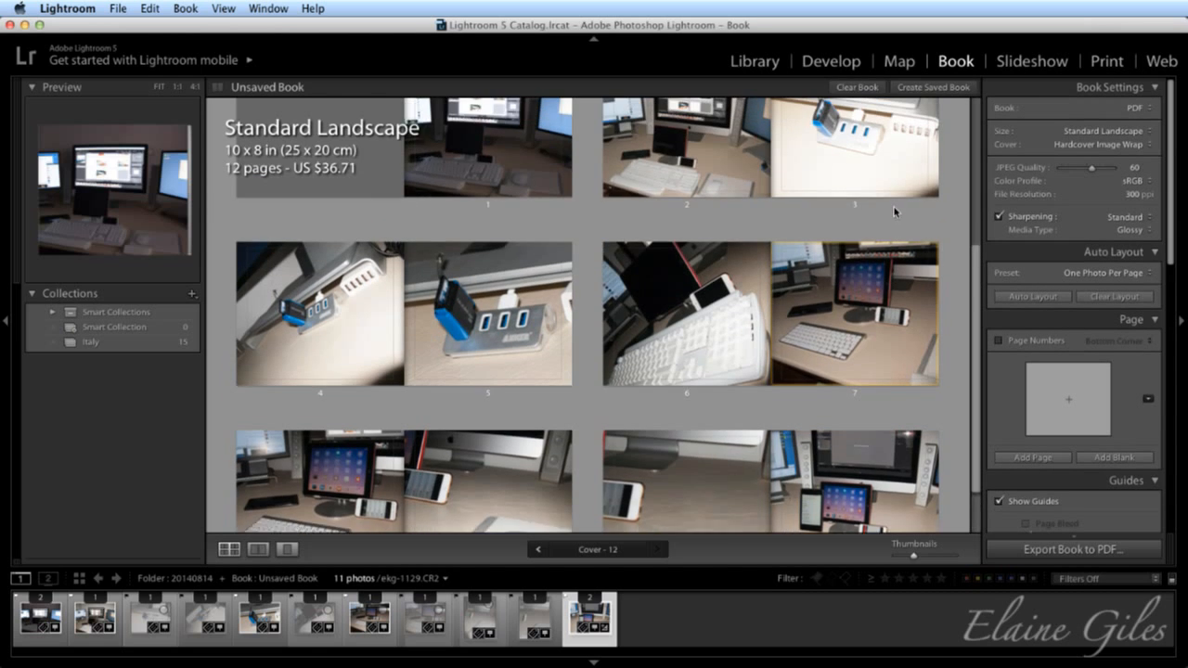
scroll(894, 212, "up", 1)
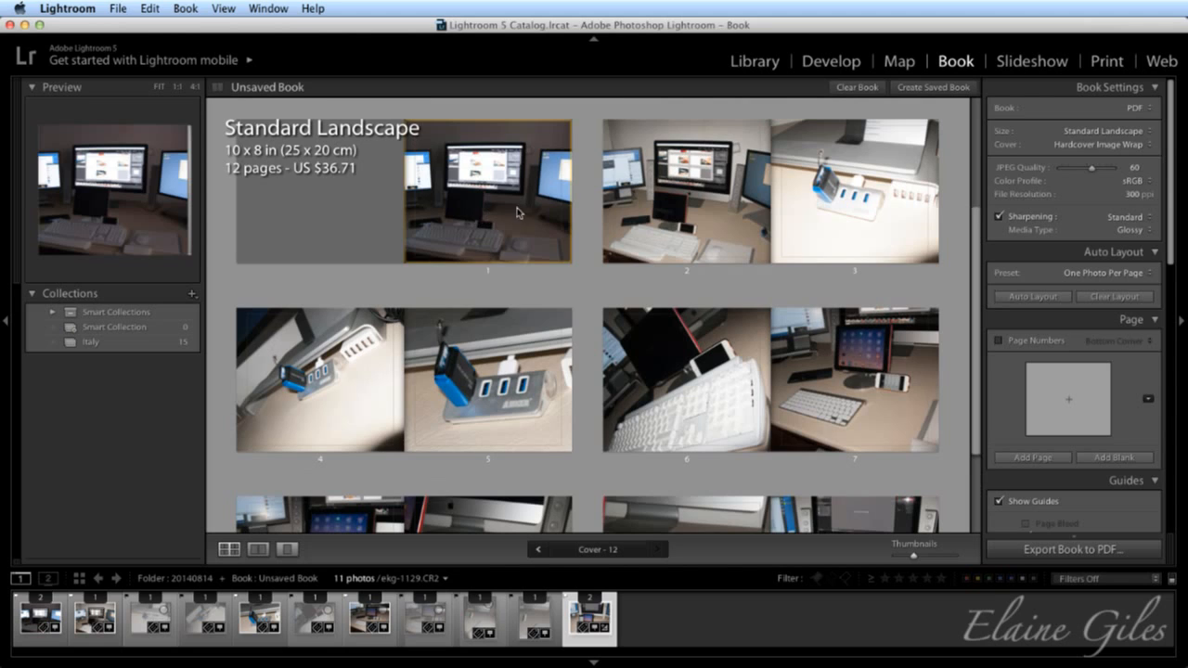
Step: Zoom page 2's photo to 90% and reframe it on the keyboard and phone
left_click(718, 217)
left_click(717, 217)
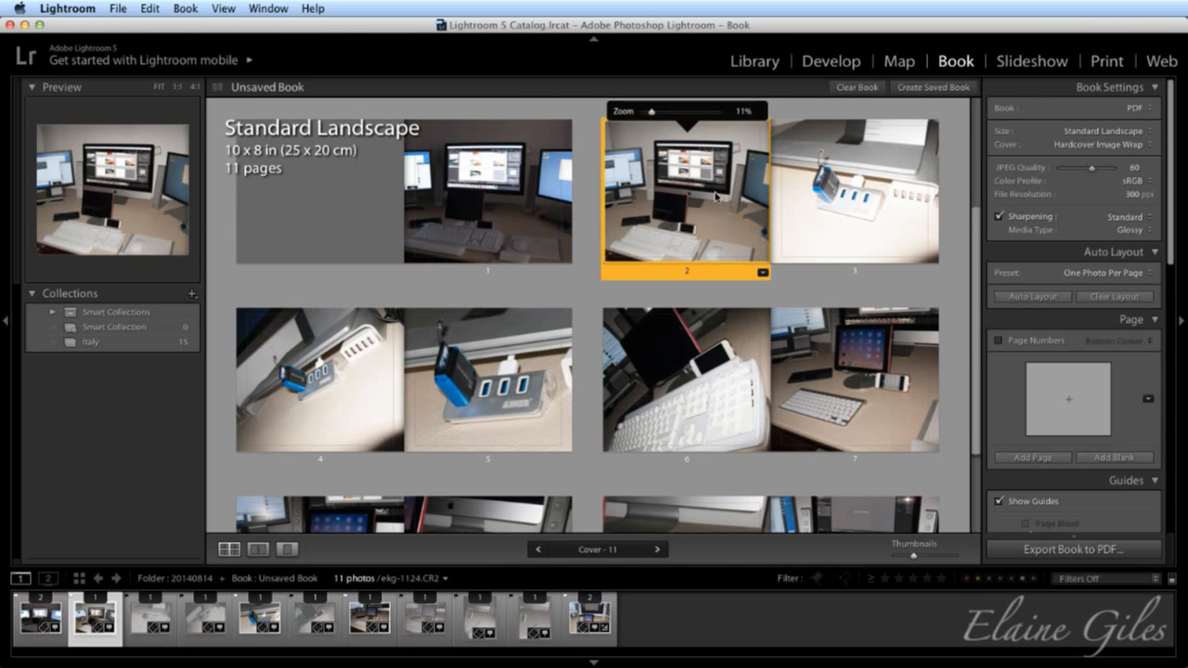
left_click_drag(651, 112, 711, 112)
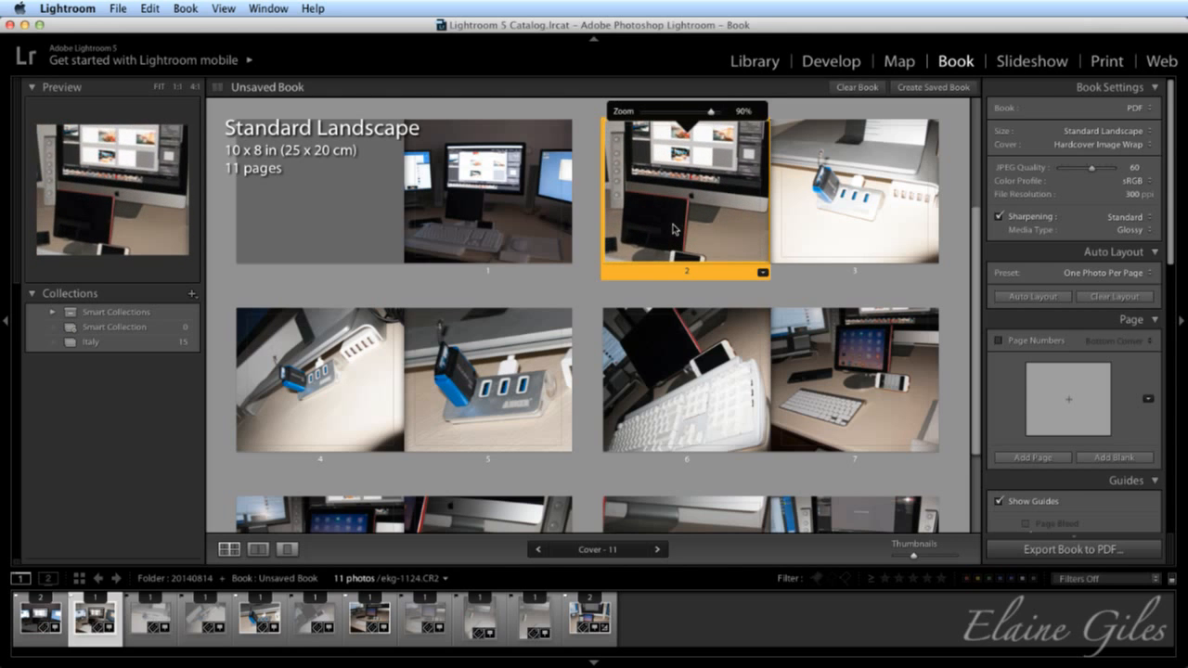
left_click_drag(674, 230, 723, 172)
left_click_drag(724, 167, 722, 163)
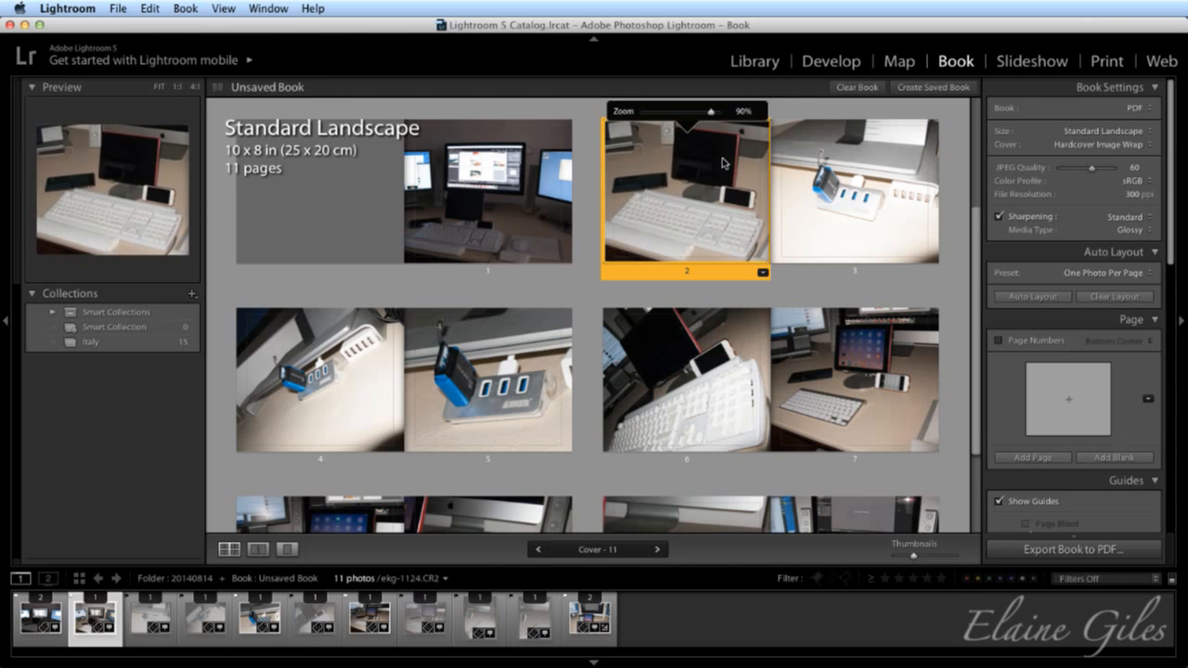
left_click(760, 292)
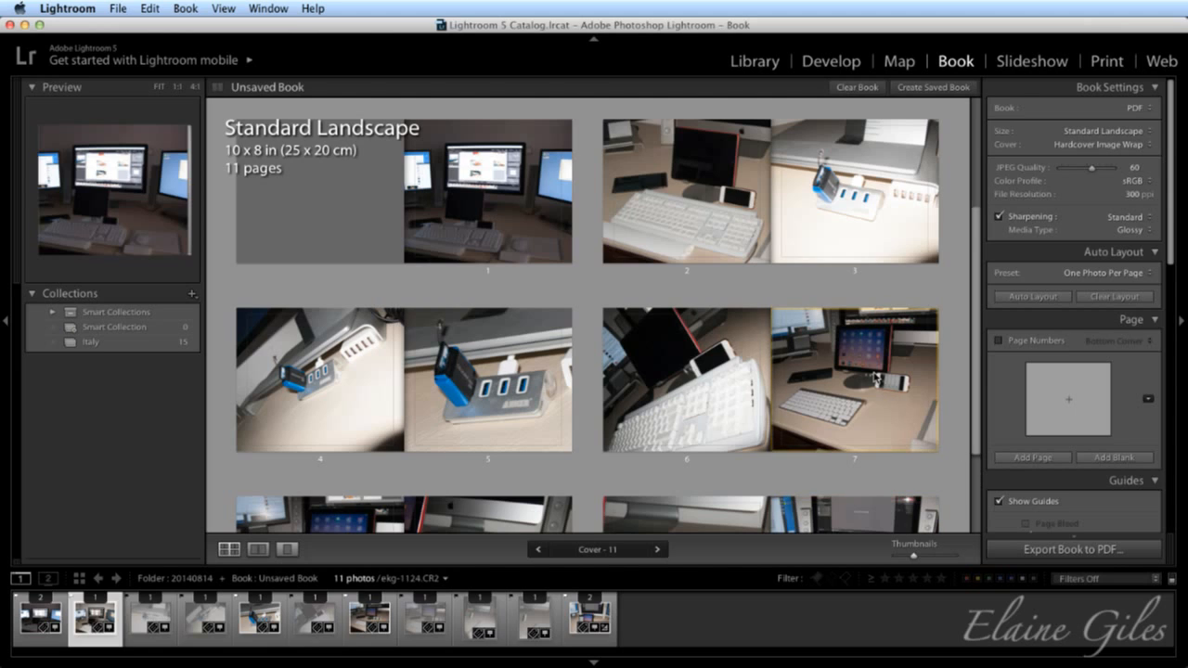
left_click(878, 381)
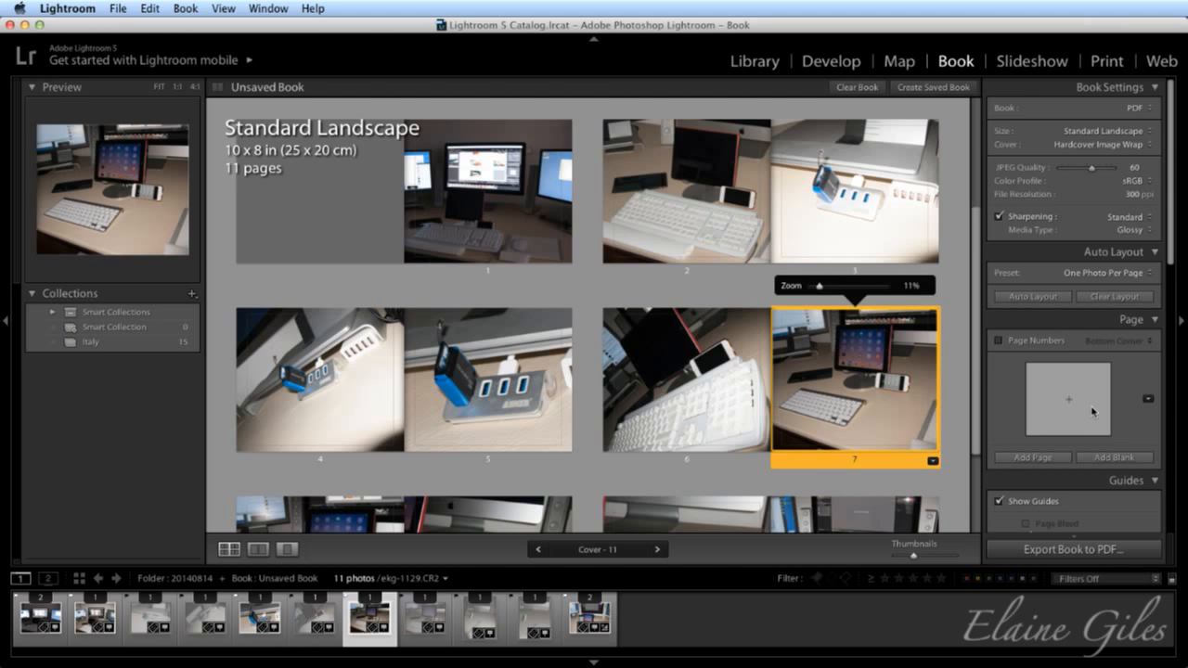
Step: Apply the bordered 2x2 four-photo layout to page 7
left_click(1148, 399)
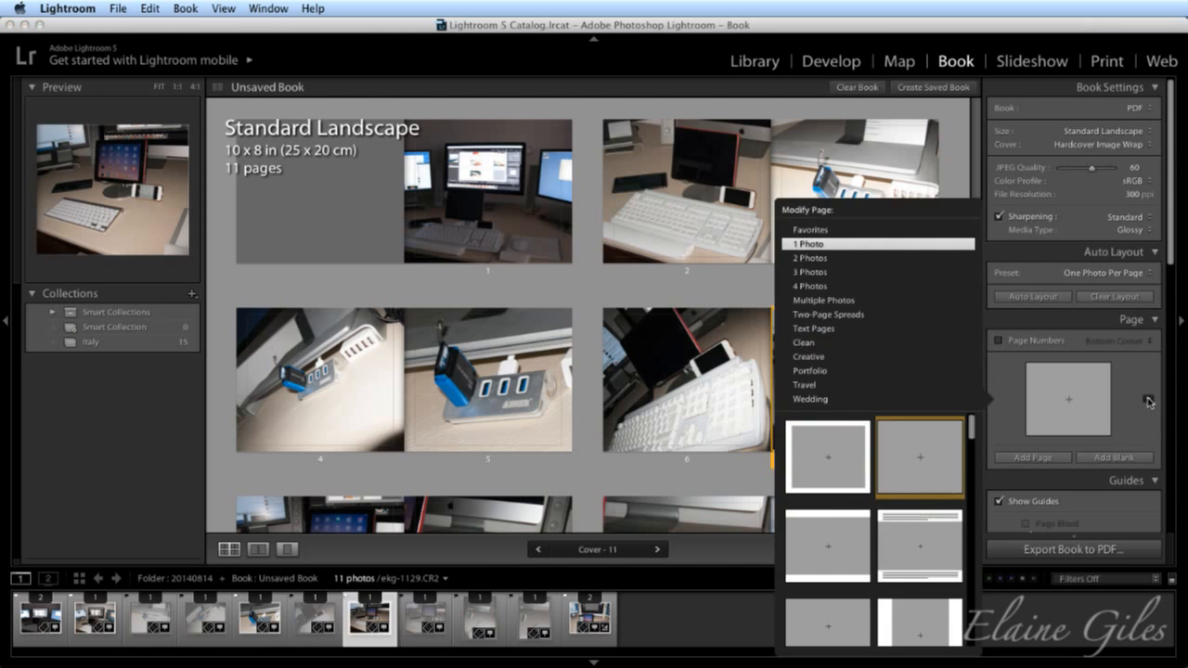
scroll(925, 476, "down", 3)
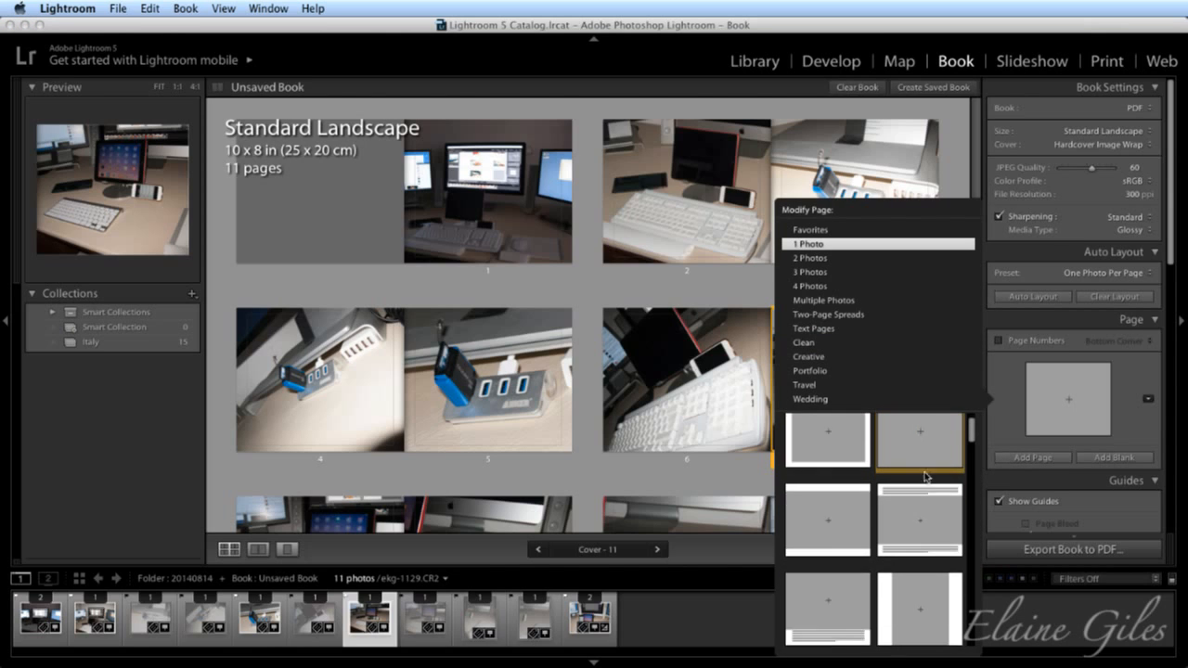
scroll(926, 476, "down", 1)
scroll(915, 481, "down", 1)
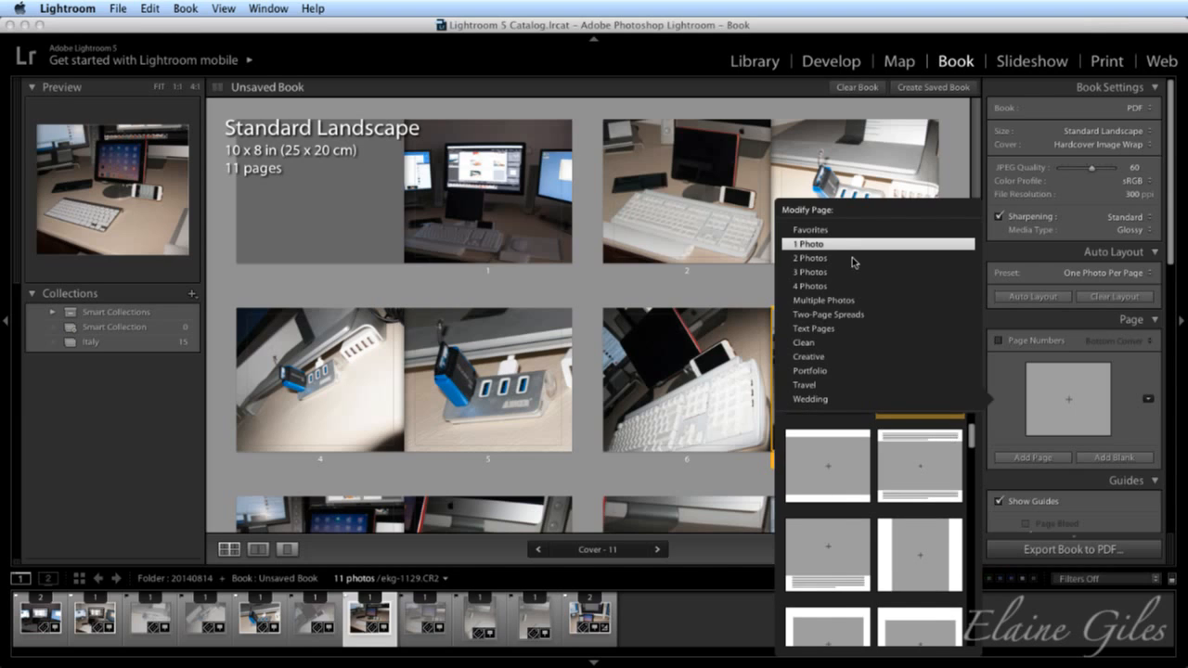
left_click(851, 259)
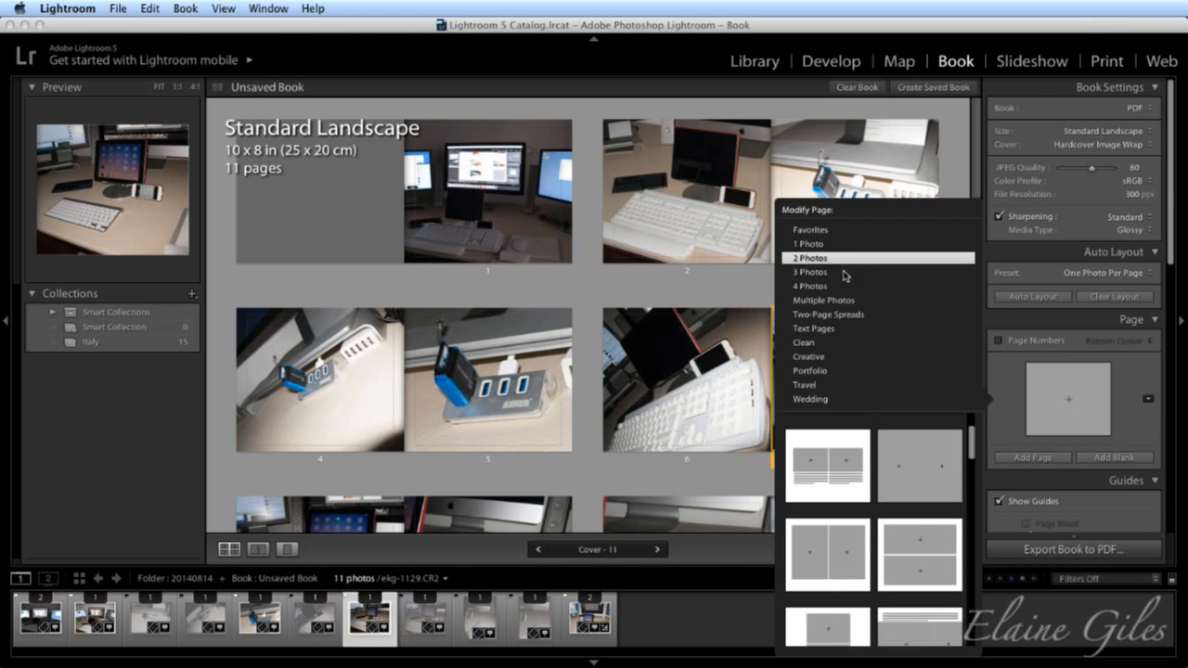
left_click(847, 273)
left_click(844, 287)
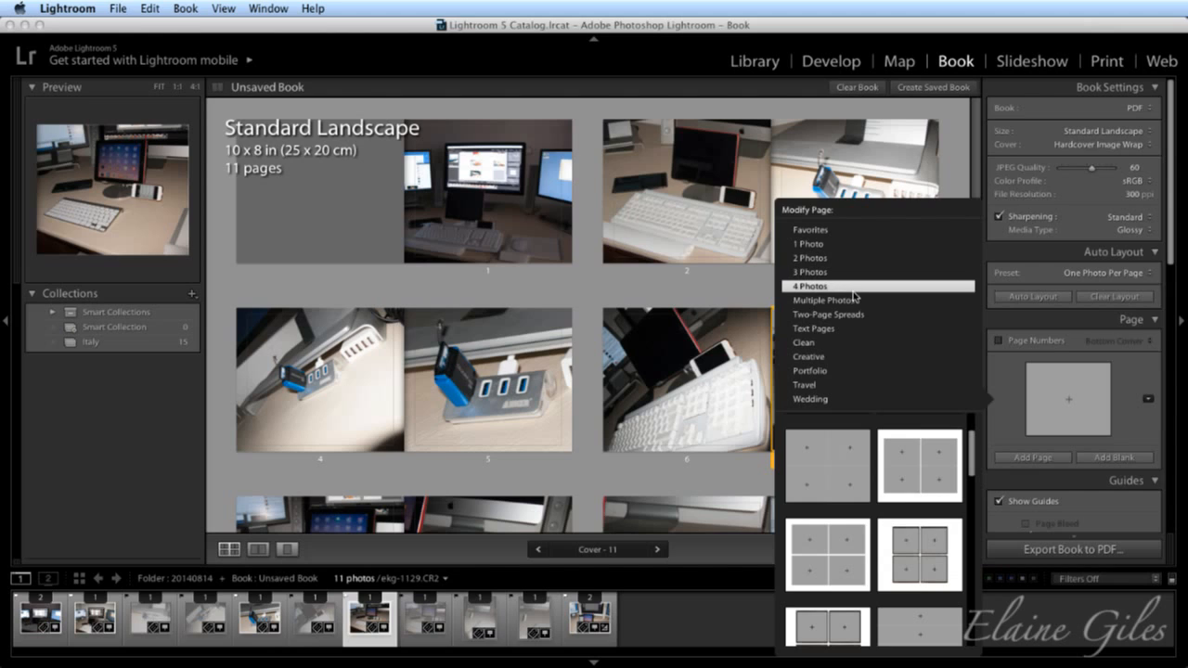
left_click(902, 469)
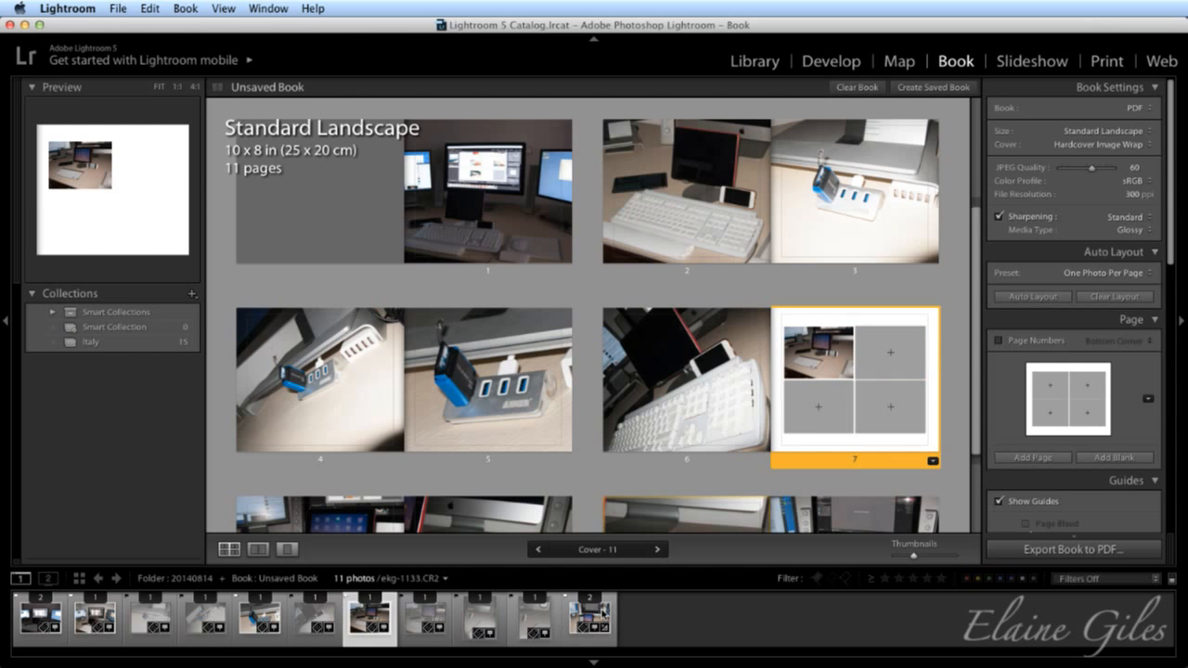
Step: Fill page 7's bottom-right and bottom-left cells with the last desk photo
left_click(586, 615)
left_click_drag(587, 615, 890, 390)
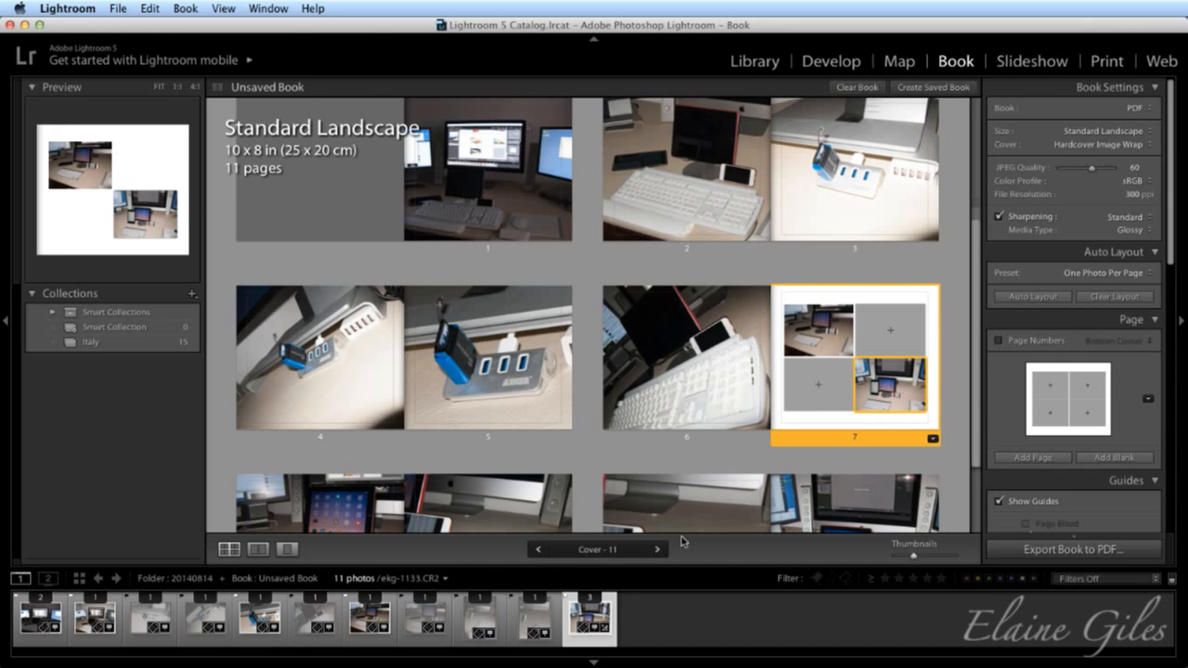
left_click_drag(592, 622, 805, 381)
left_click_drag(617, 600, 832, 405)
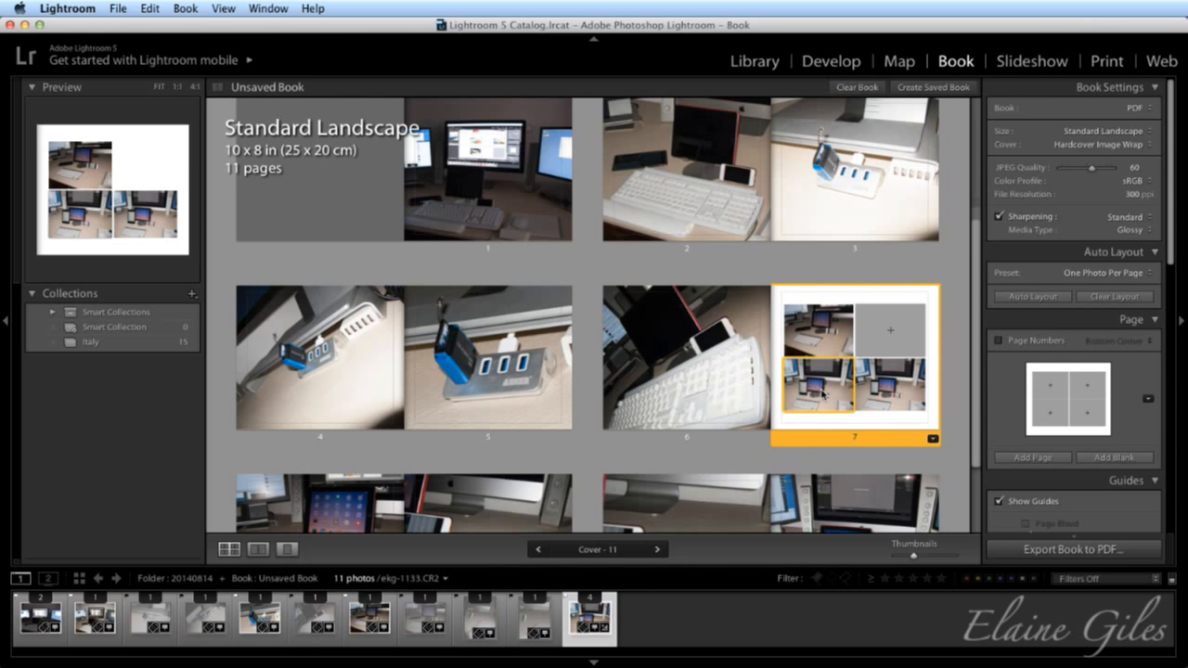
Step: Show page 7 alone and zoom its bottom-left photo to 54%, centred on the iPhone
double_click(822, 392)
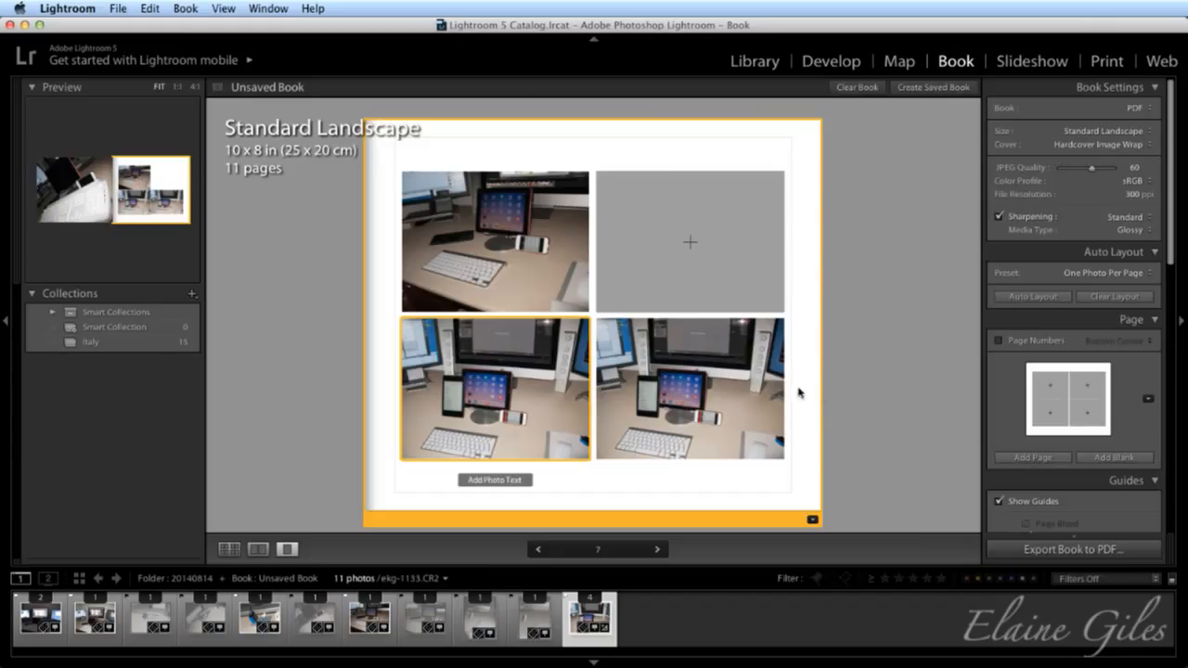
left_click(543, 388)
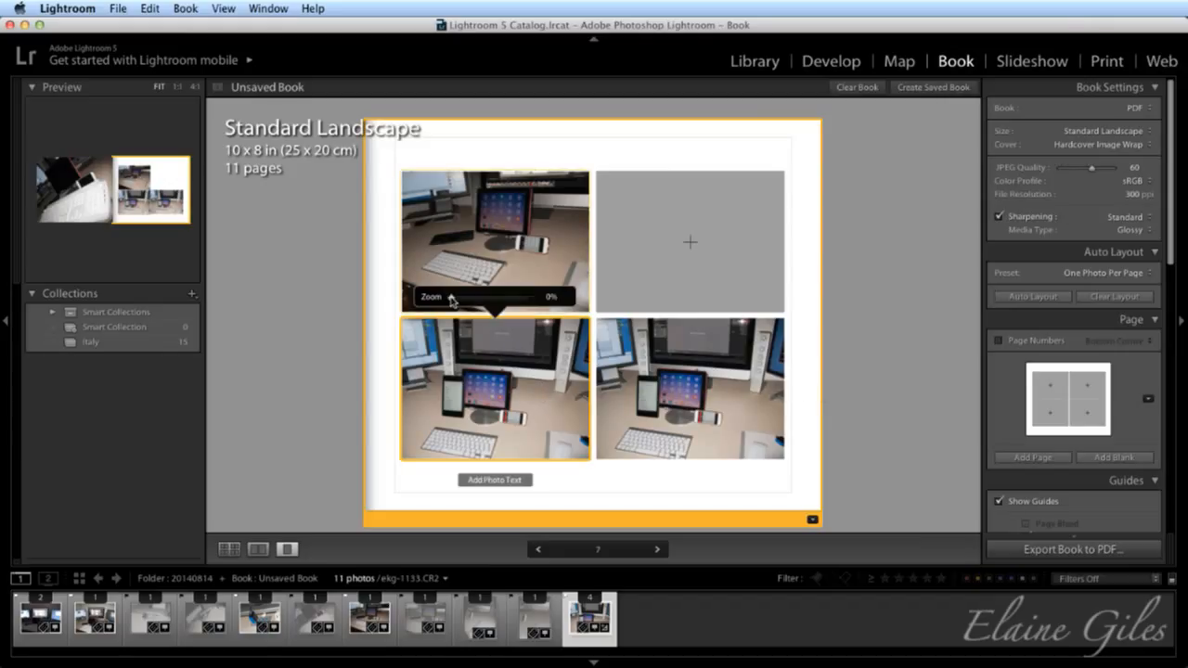
left_click_drag(453, 298, 492, 299)
left_click_drag(527, 390, 502, 390)
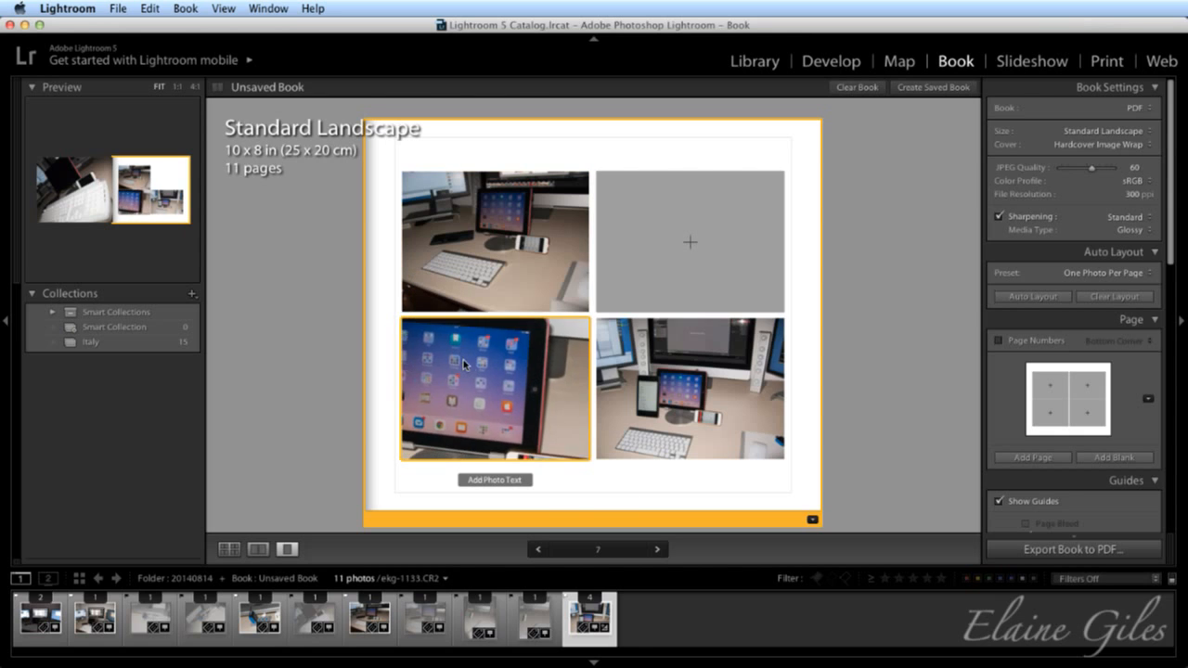
left_click(492, 378)
left_click_drag(508, 415, 495, 358)
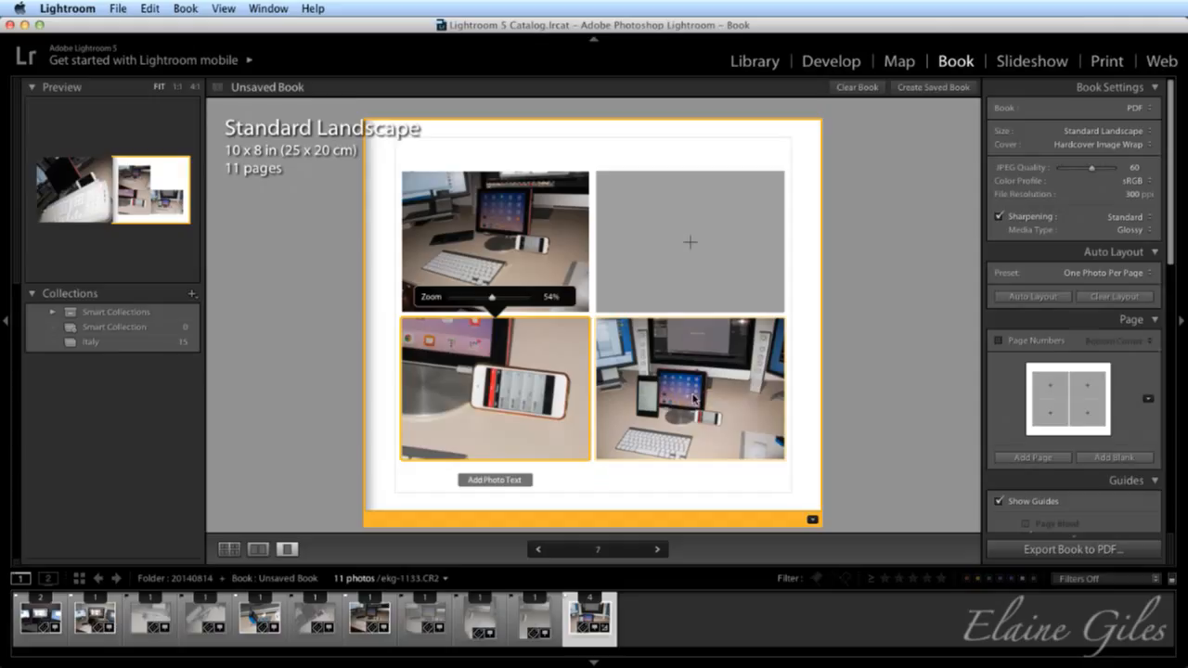
Step: Zoom the bottom-right photo to about 41% showing the phone beside the iPad, then go to Slideshow
left_click(717, 382)
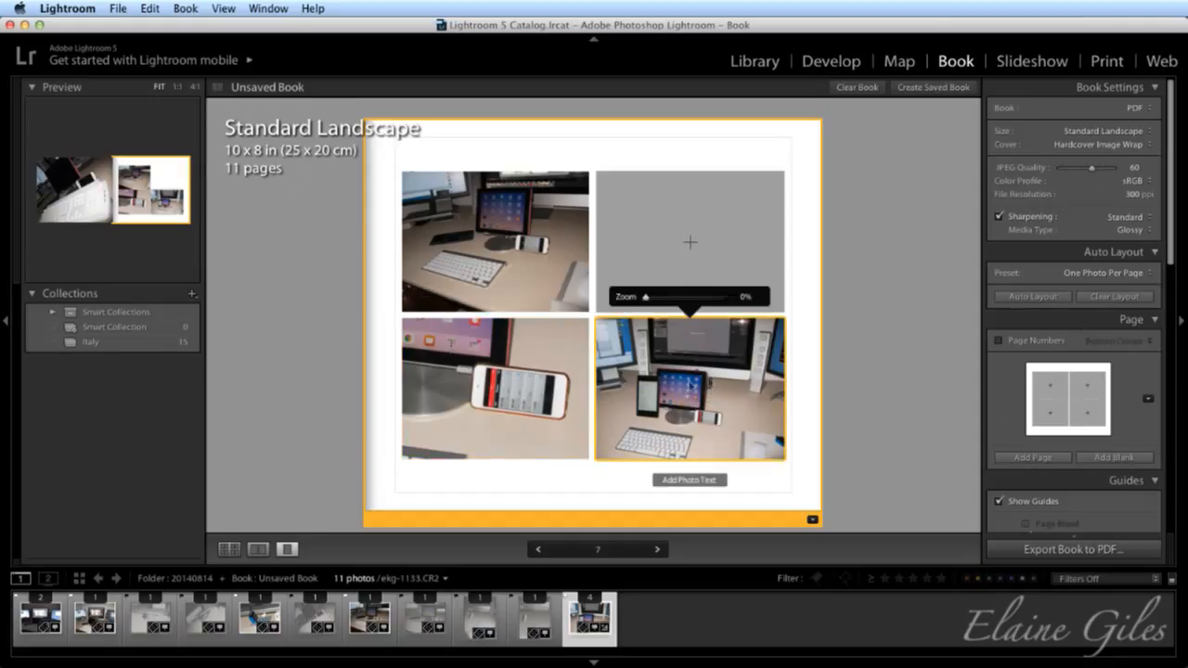
left_click_drag(647, 298, 675, 299)
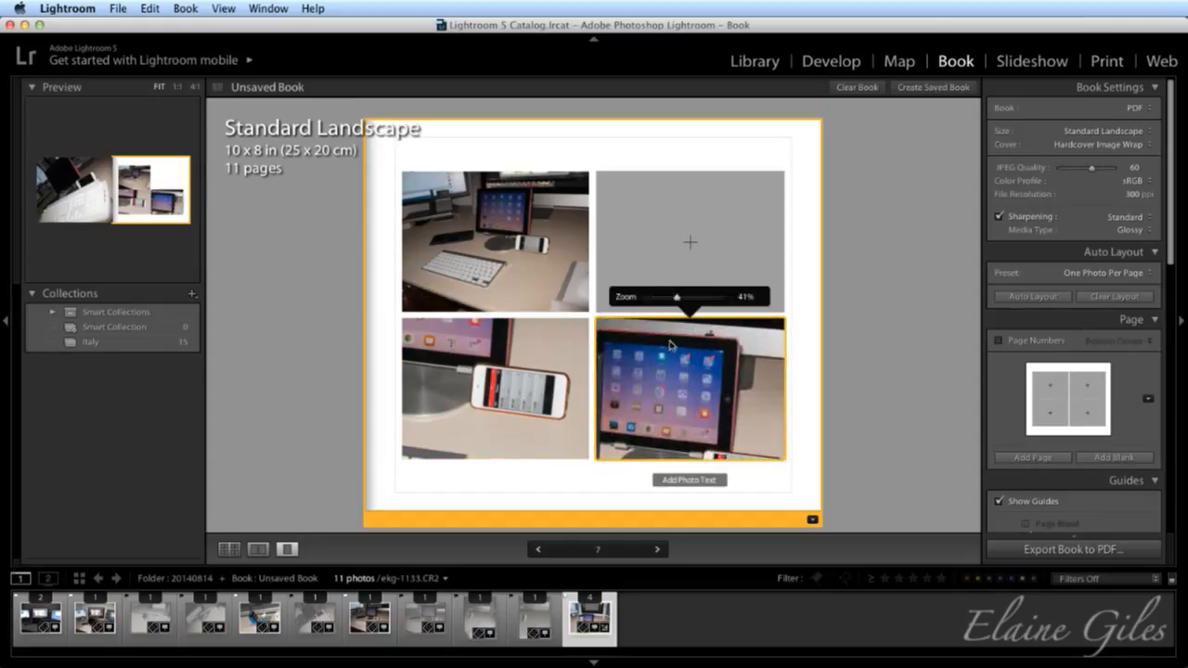
left_click_drag(670, 375, 756, 406)
left_click_drag(685, 401, 658, 351)
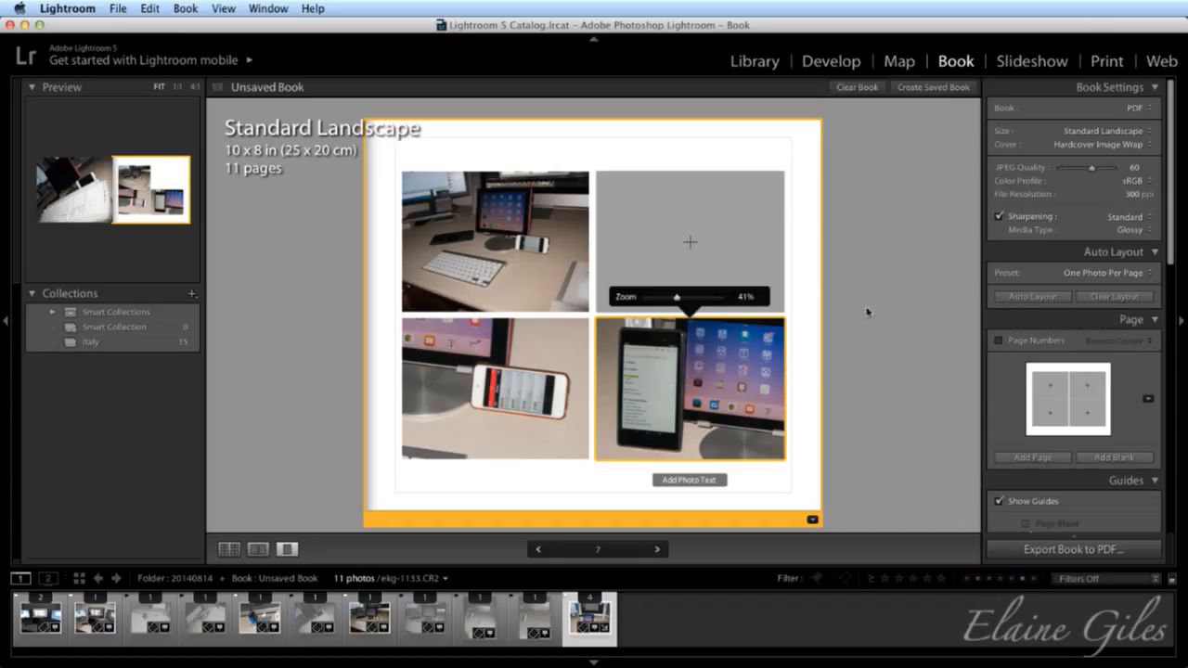
left_click(1027, 62)
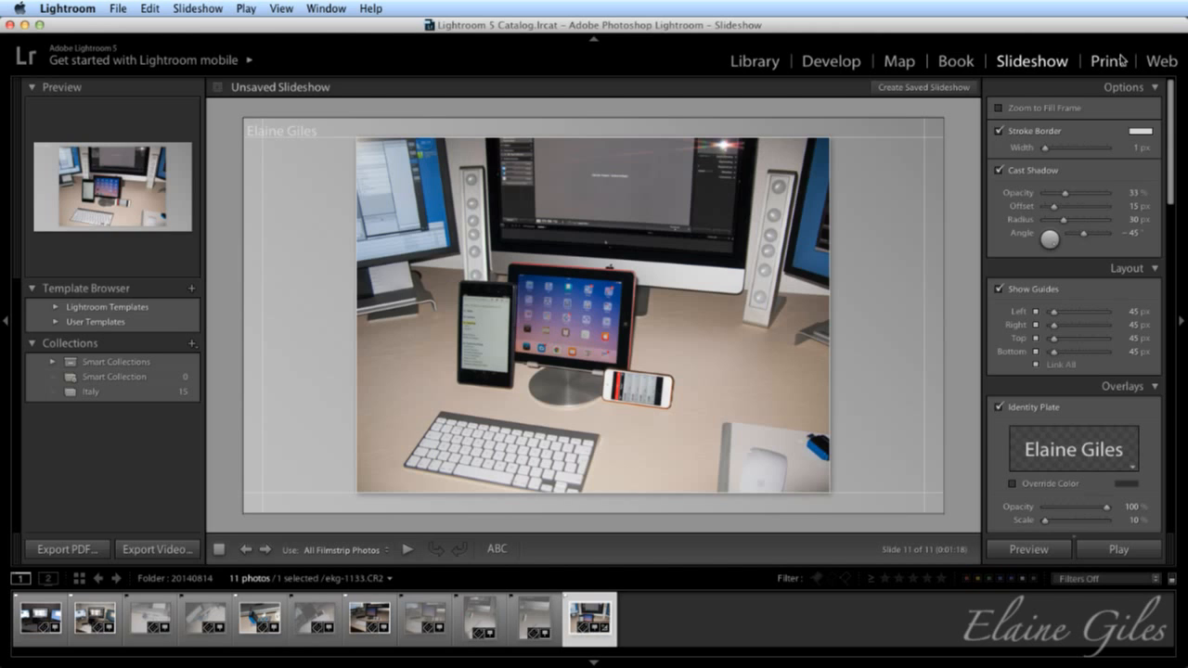
Step: Preview the print layout, then browse the HTML web gallery preview of the 11 desk photos
left_click(1114, 62)
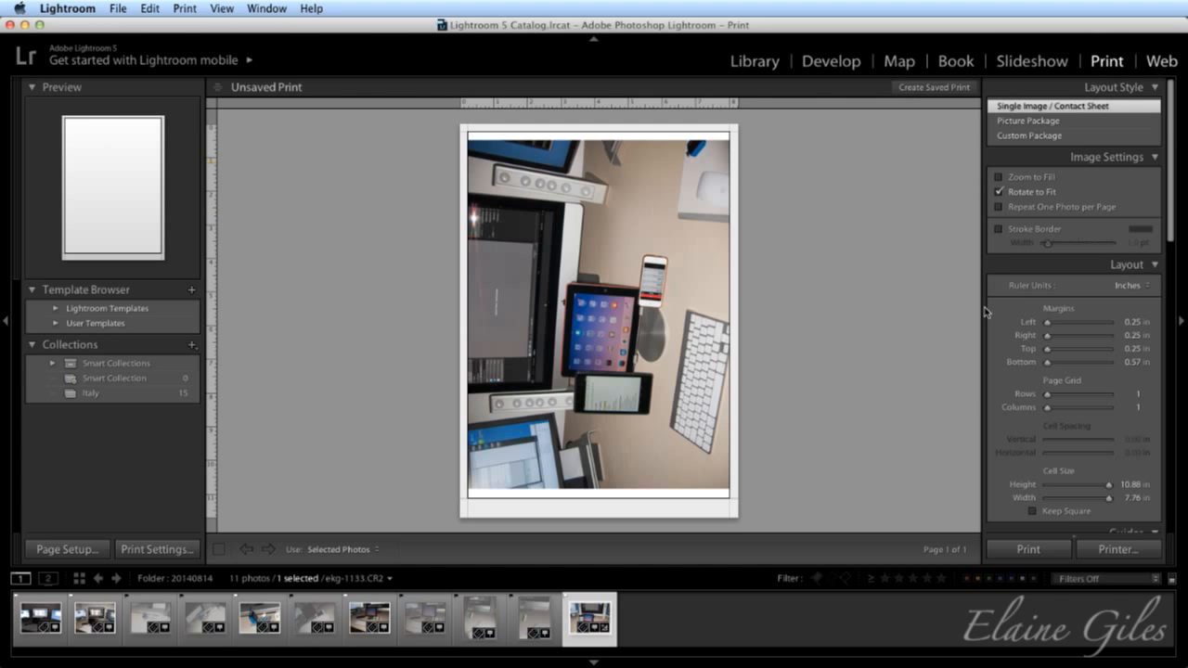
key("alt+super+7")
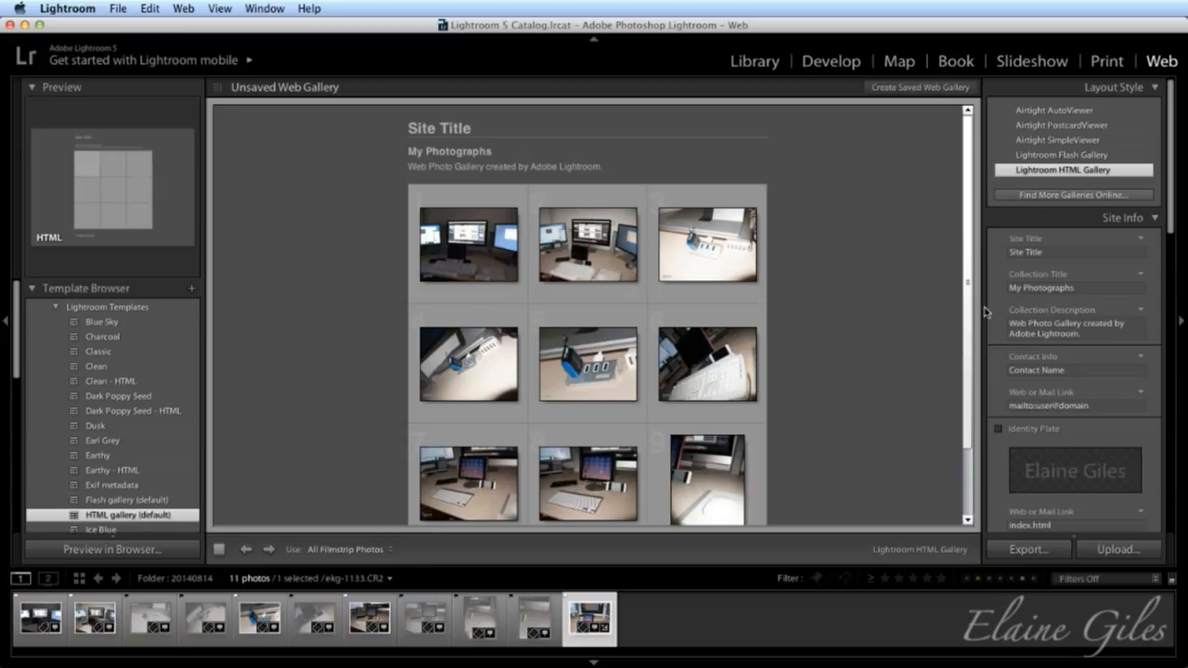
scroll(855, 395, "down", 3)
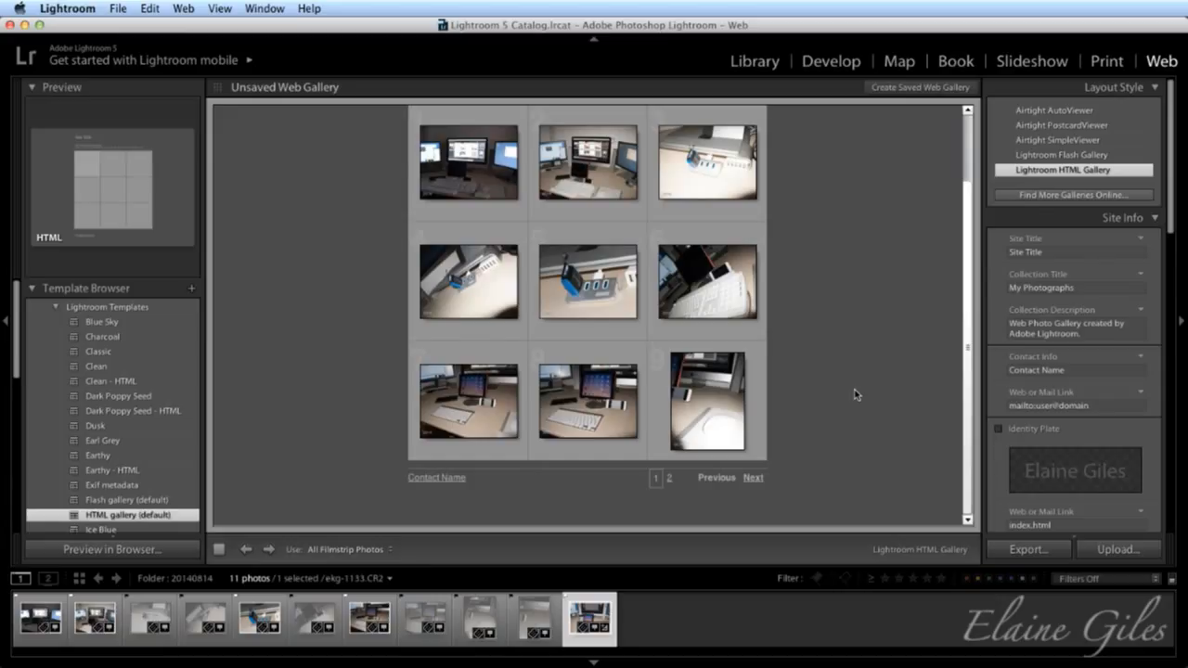
scroll(855, 395, "up", 3)
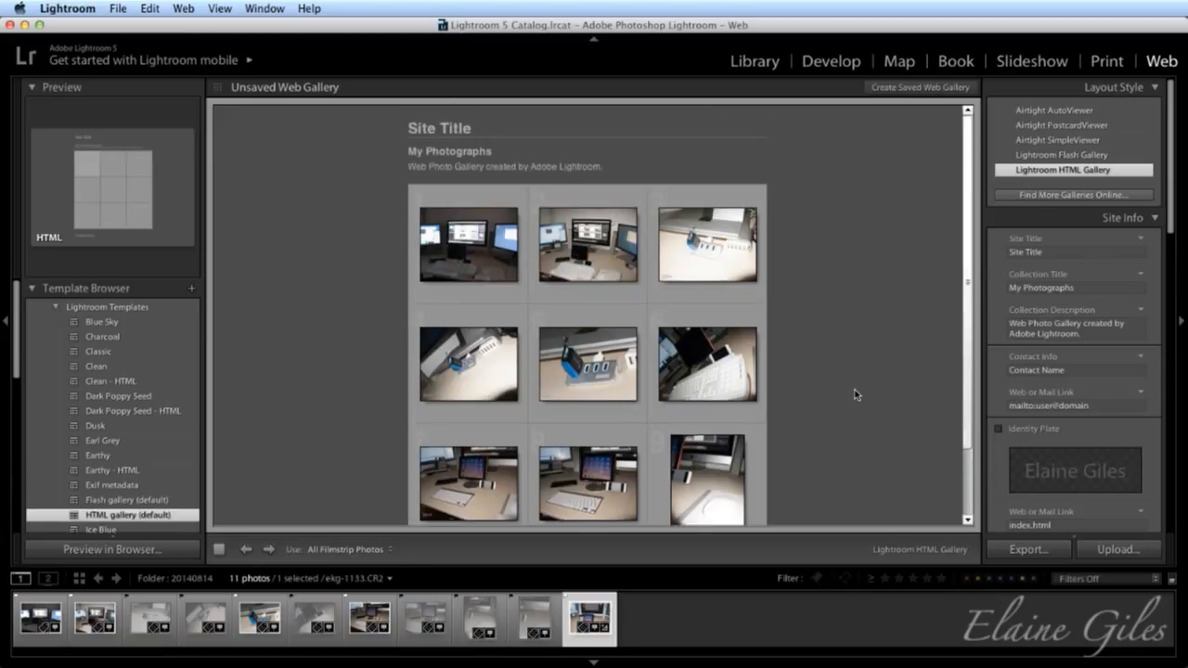